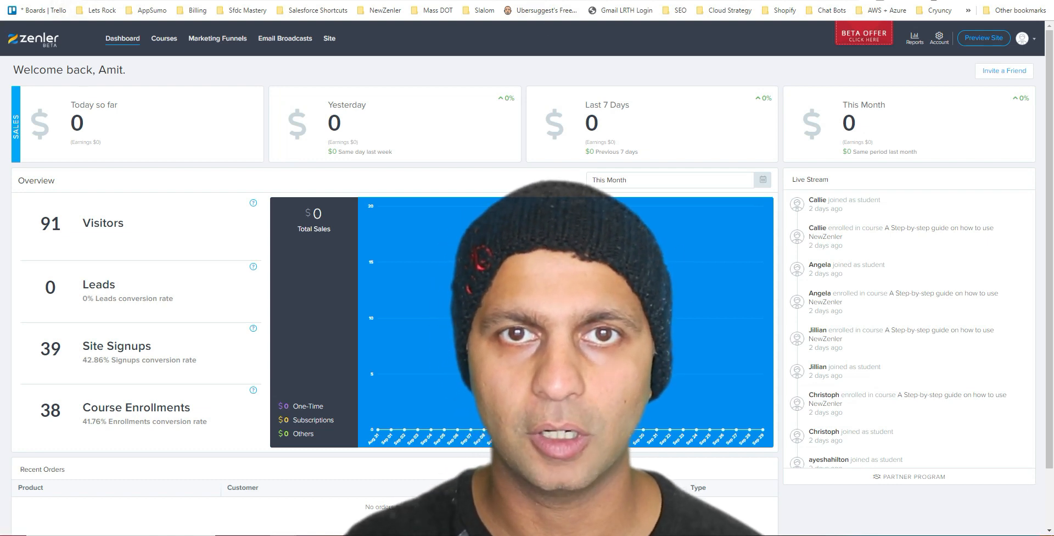
Step: Load teachable.com's plans and pricing page in a new tab by typing 'teach'
key(ctrl+t)
text(teach)
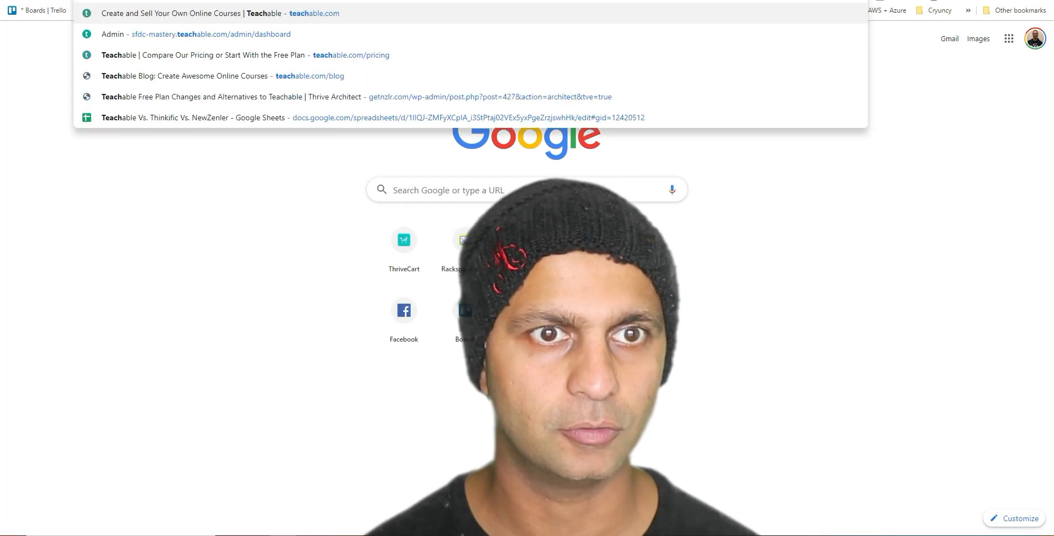
key(Return)
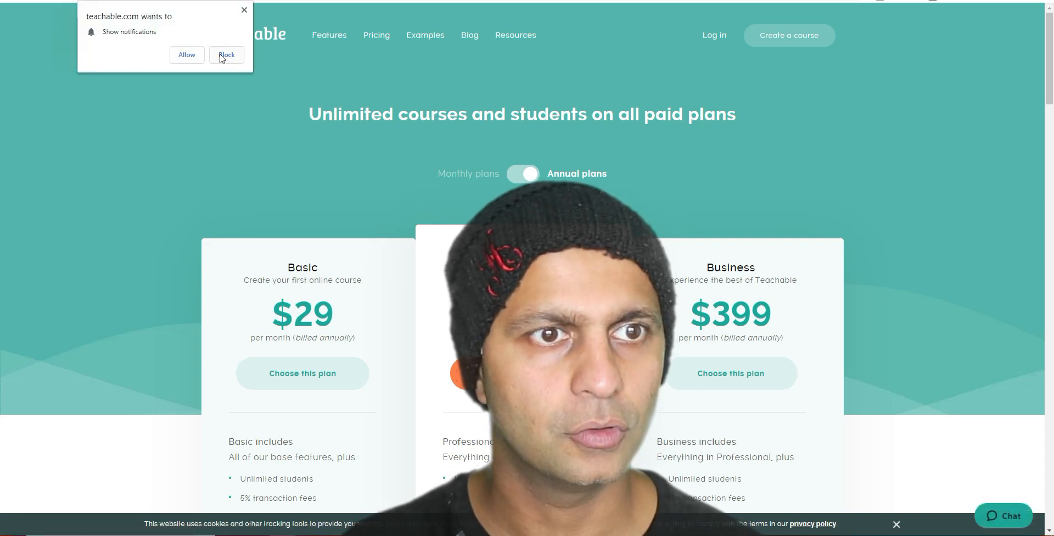
Step: Block Teachable's notifications, switch the plans to Monthly pricing and note the $39 Basic price
click(227, 55)
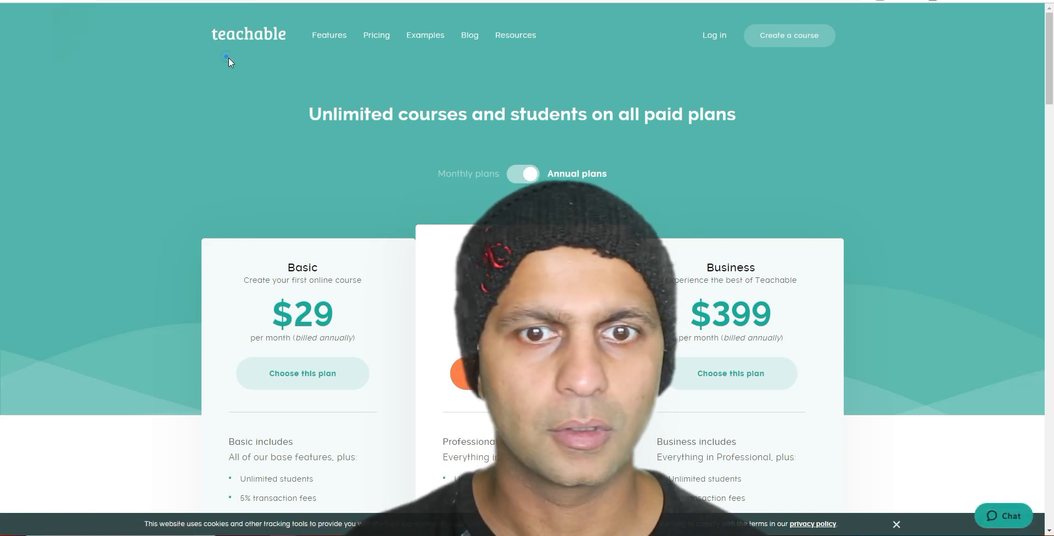
click(523, 175)
scroll(315, 140, down, 3)
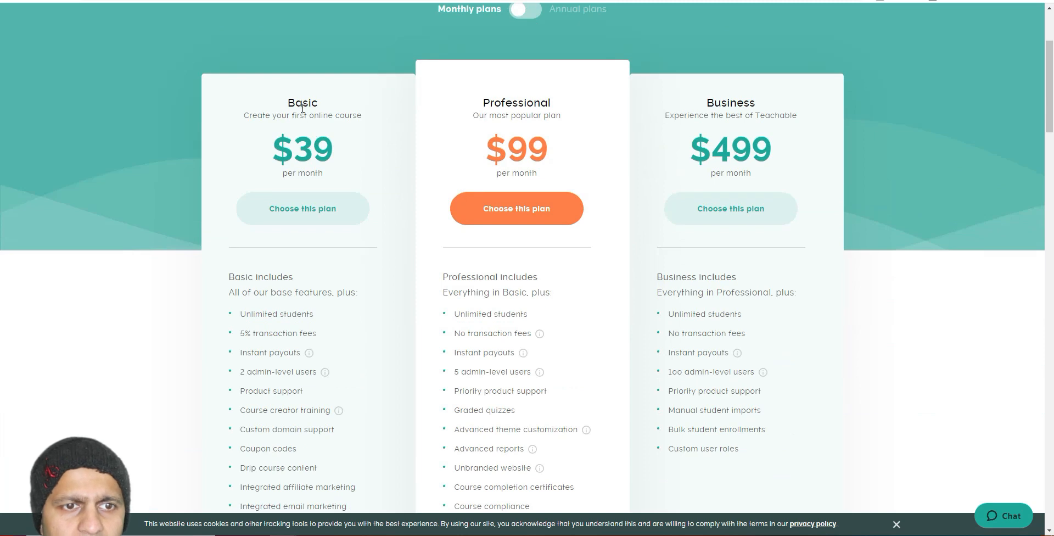
drag(302, 108, 353, 188)
click(349, 184)
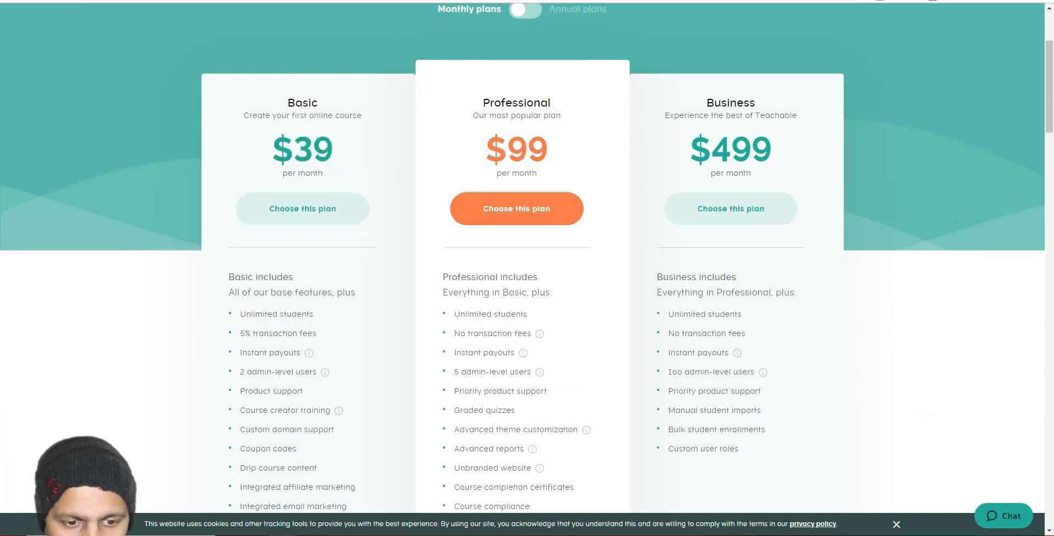
Step: Compute Basic's yearly cost in Calculator (39×12 = 468) and review its transaction fee
click(357, 535)
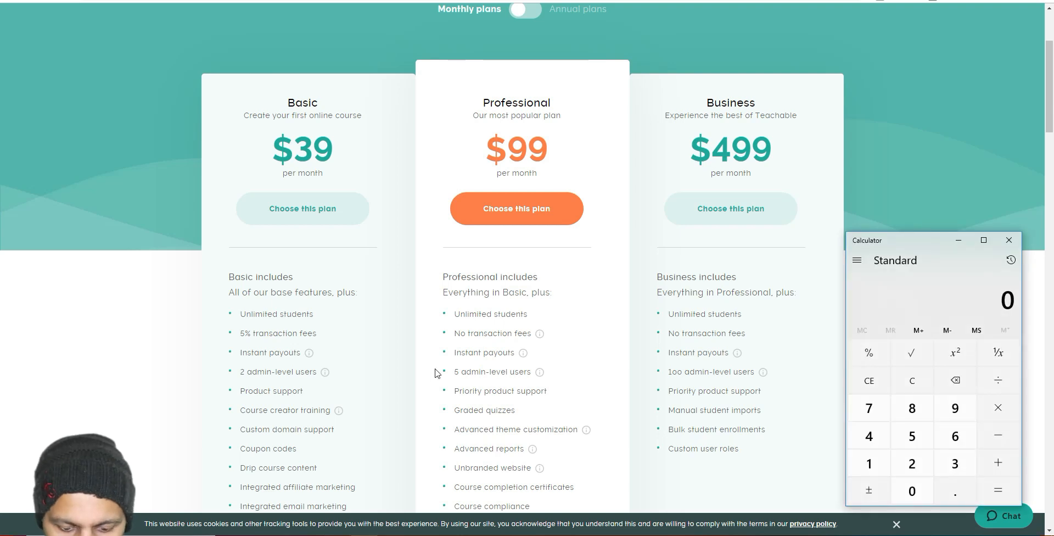
text(39*12)
key(Return)
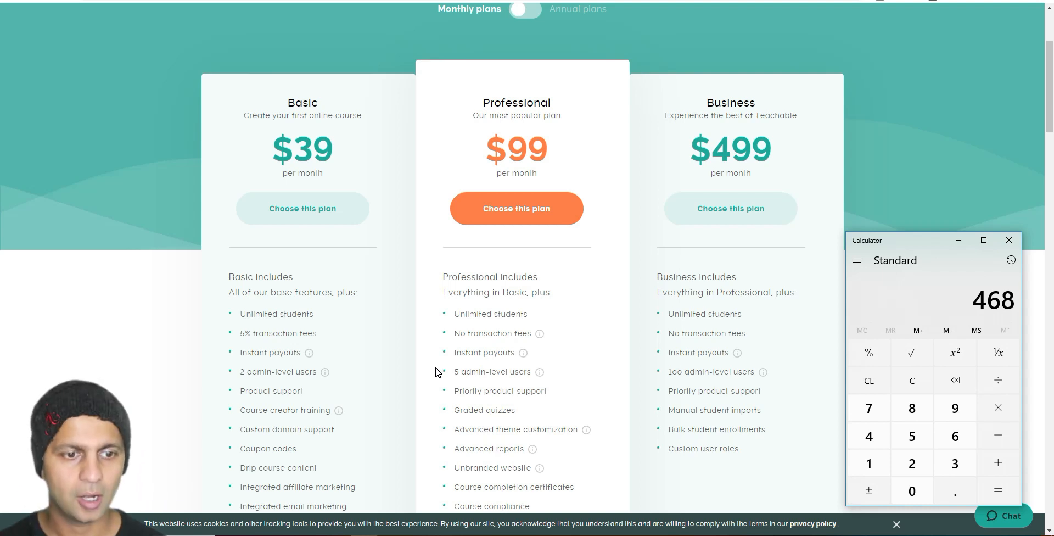
click(1009, 240)
scroll(341, 332, down, 2)
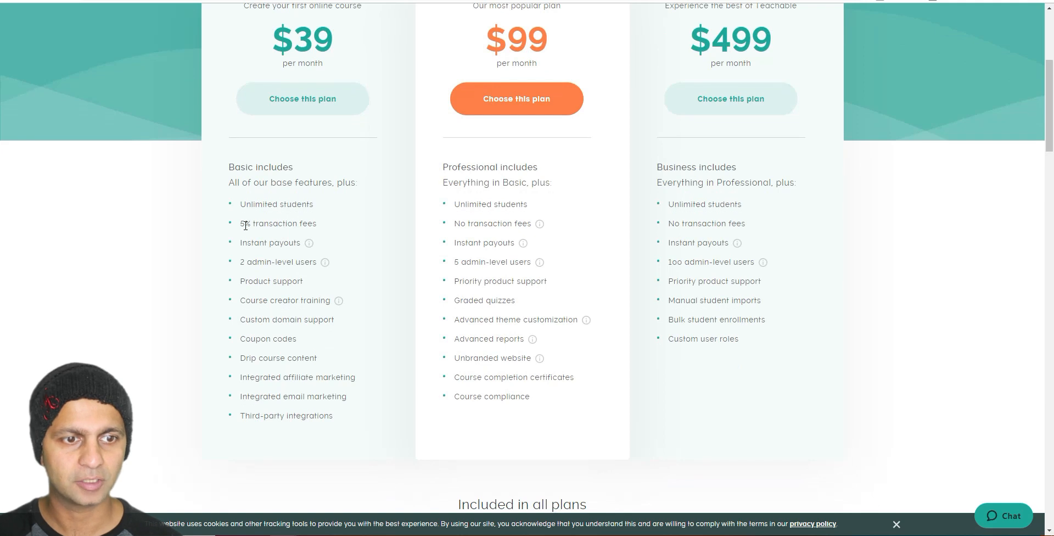
drag(244, 223, 310, 220)
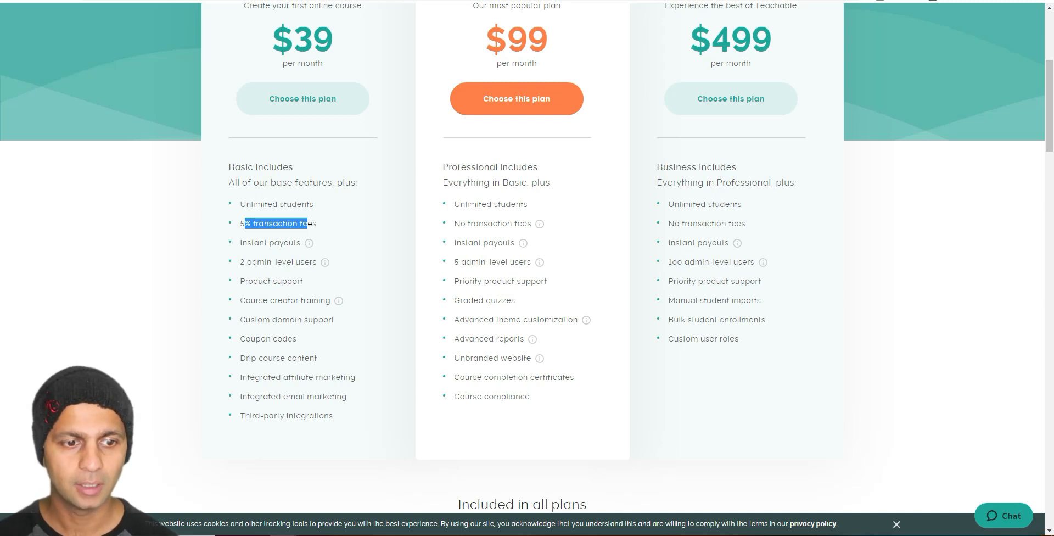
scroll(302, 224, down, 3)
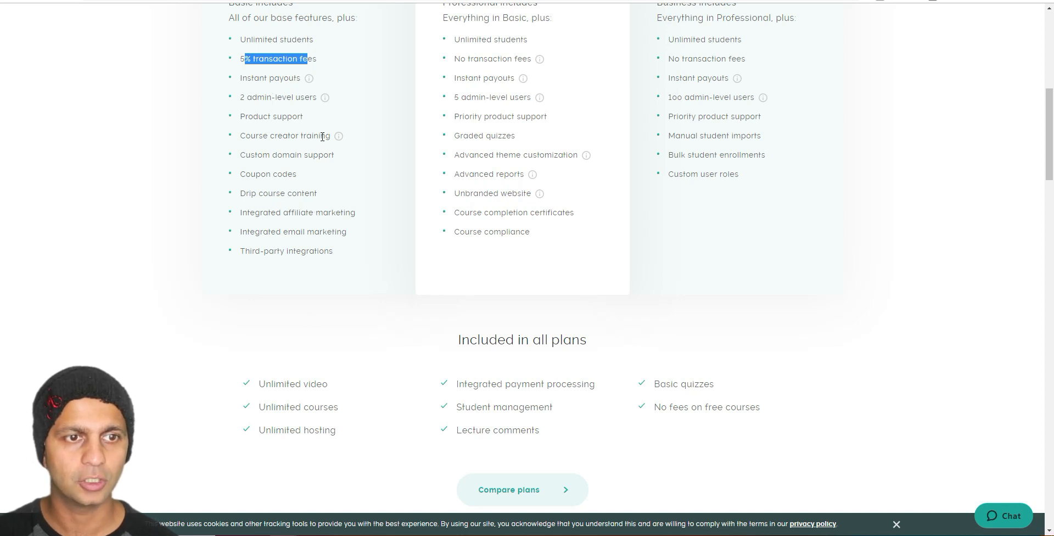
scroll(260, 135, down, 1)
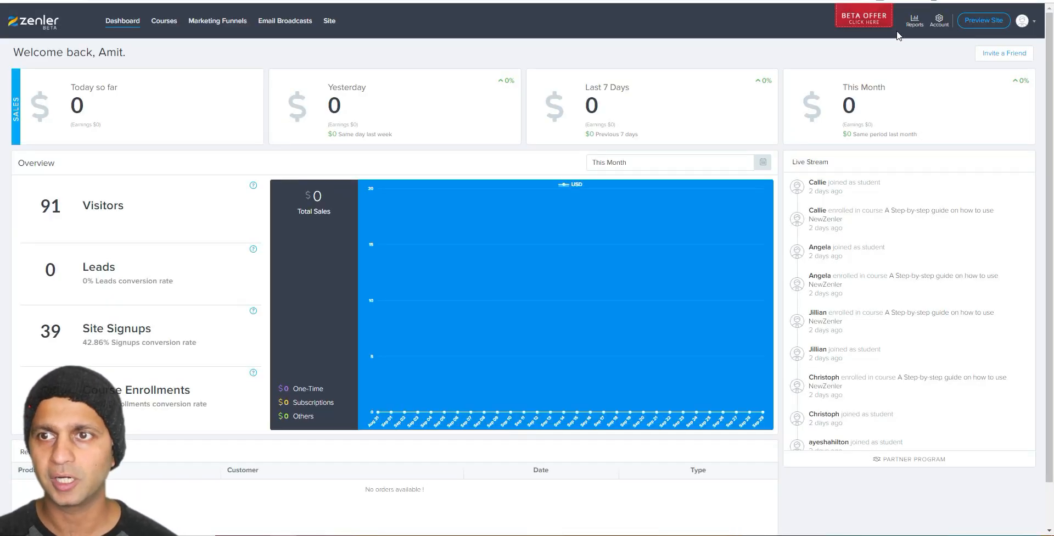
Step: Open the beta offer showing Pro at $337/year and compute Teachable's 39×12 = 468
click(882, 23)
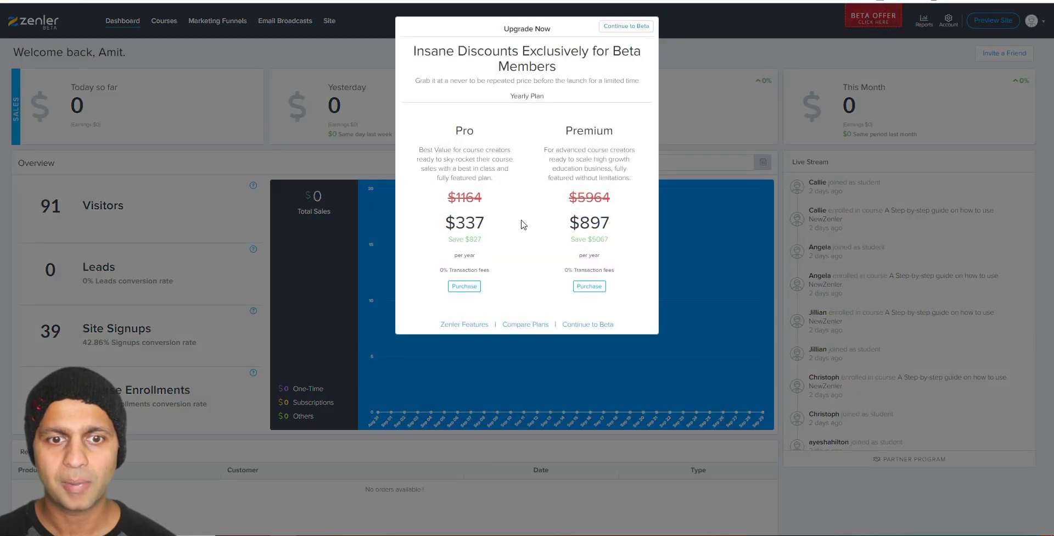
drag(502, 220, 443, 230)
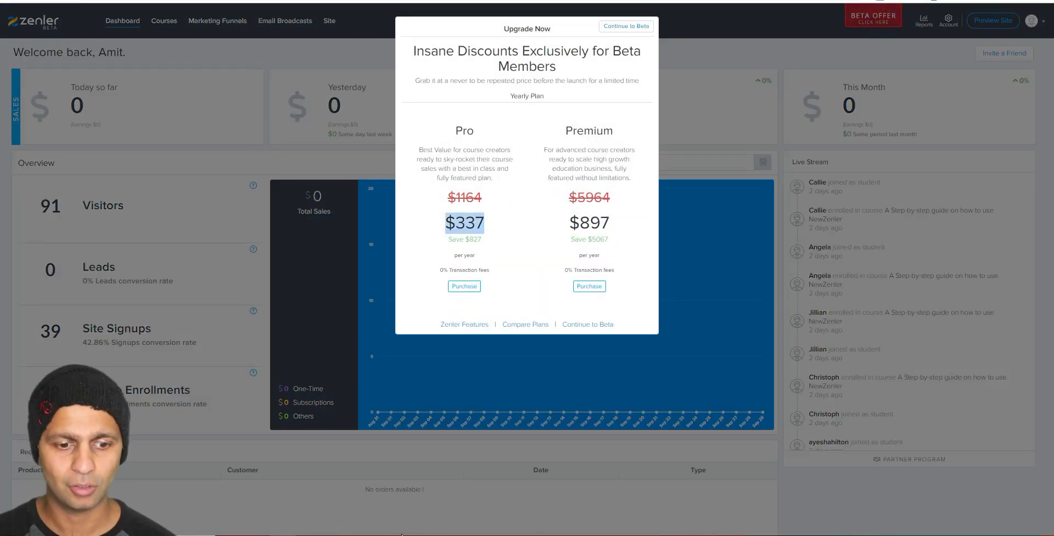
click(365, 535)
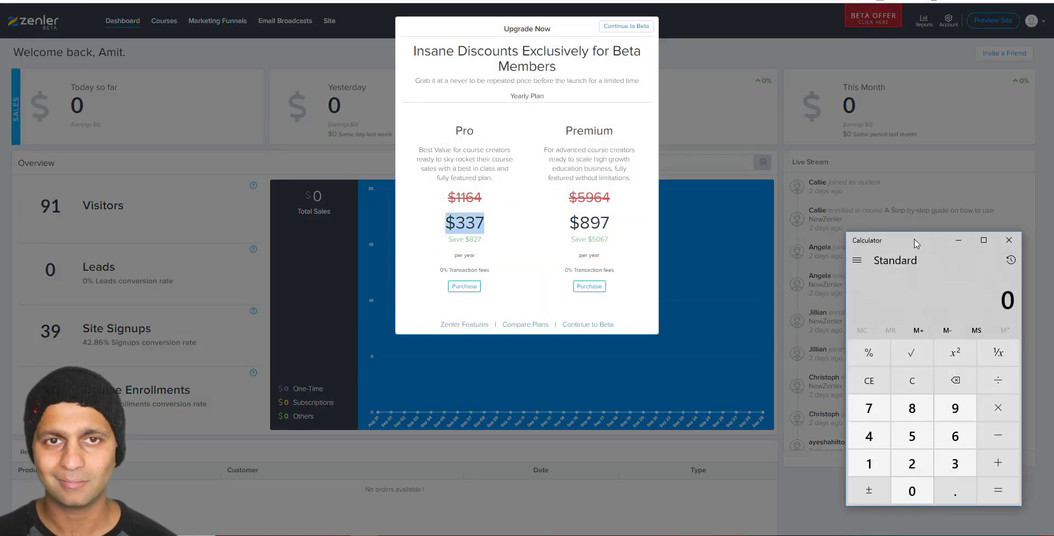
text(39*12)
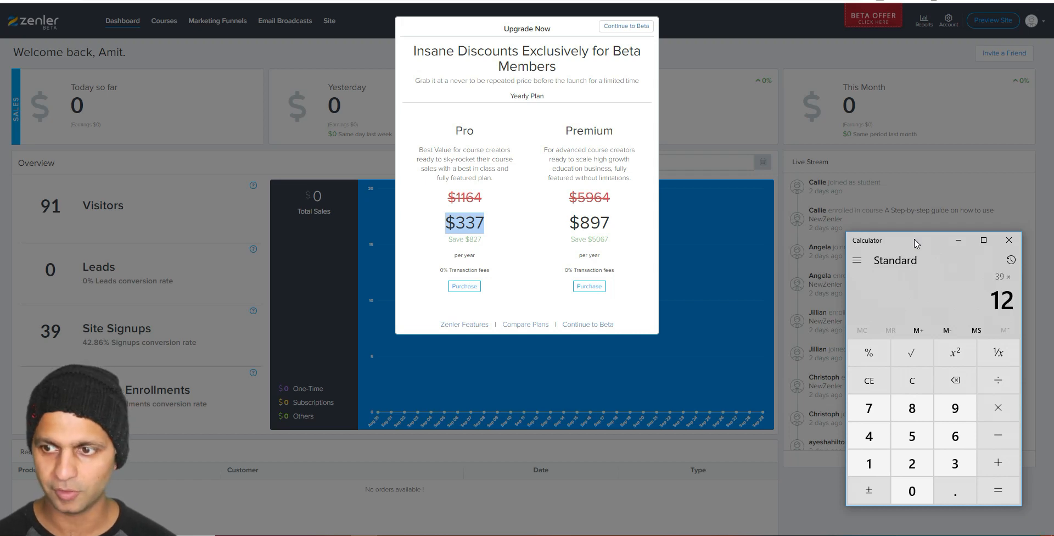
key(Return)
Step: Subtract 337 from 468 for a $131 saving, note Pro's 0% fees, and close the offer
click(1004, 433)
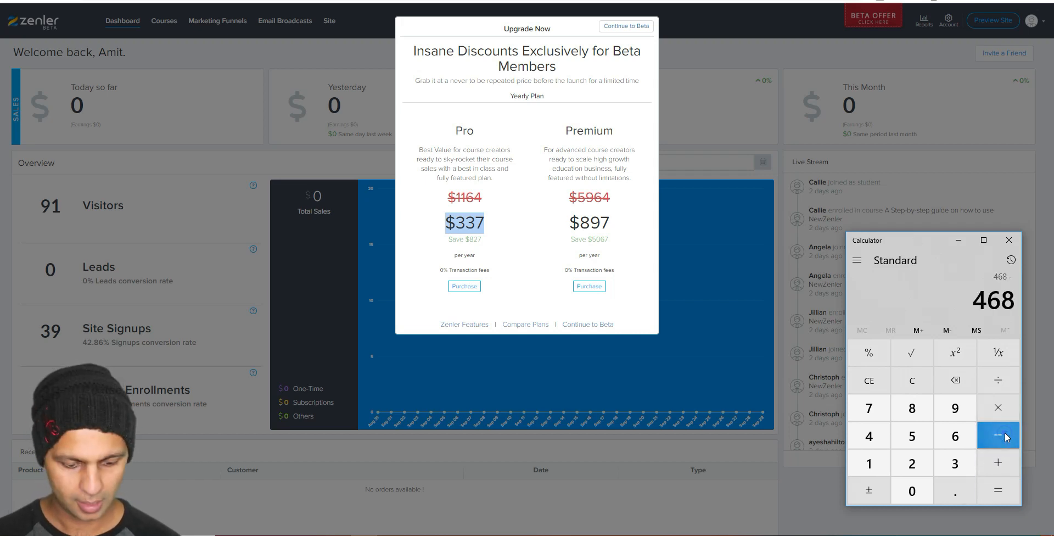
text(337)
key(Return)
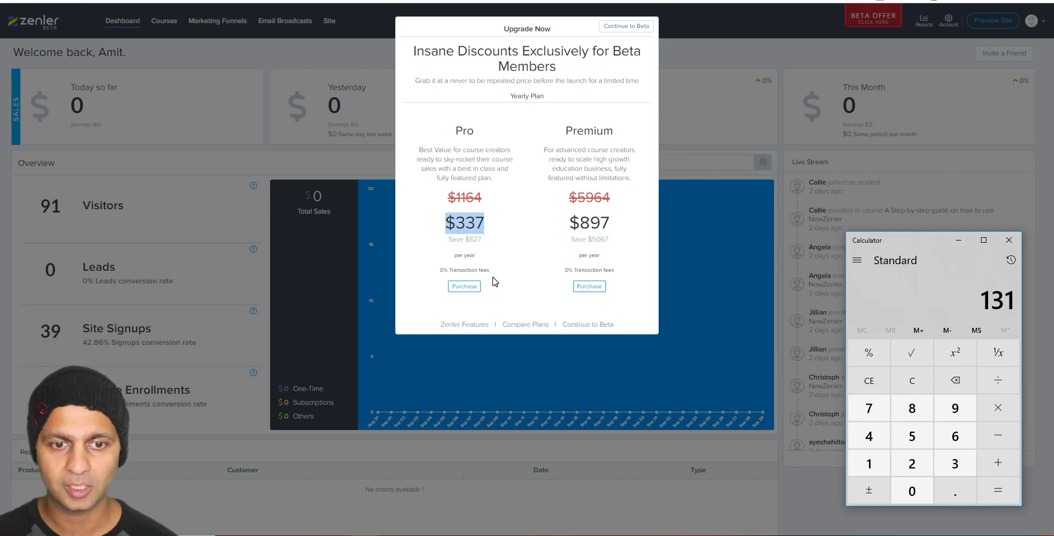
drag(494, 273, 443, 269)
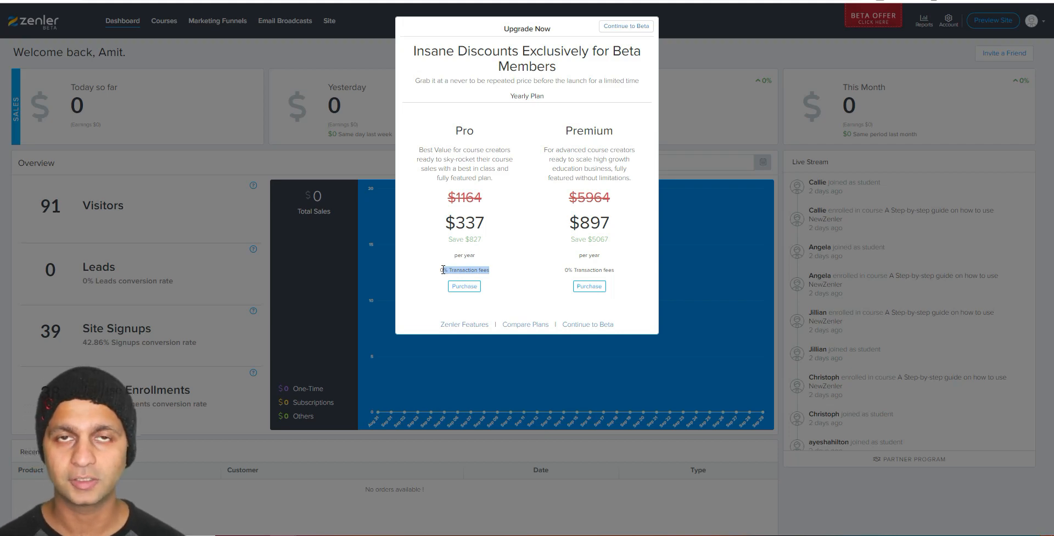
click(682, 73)
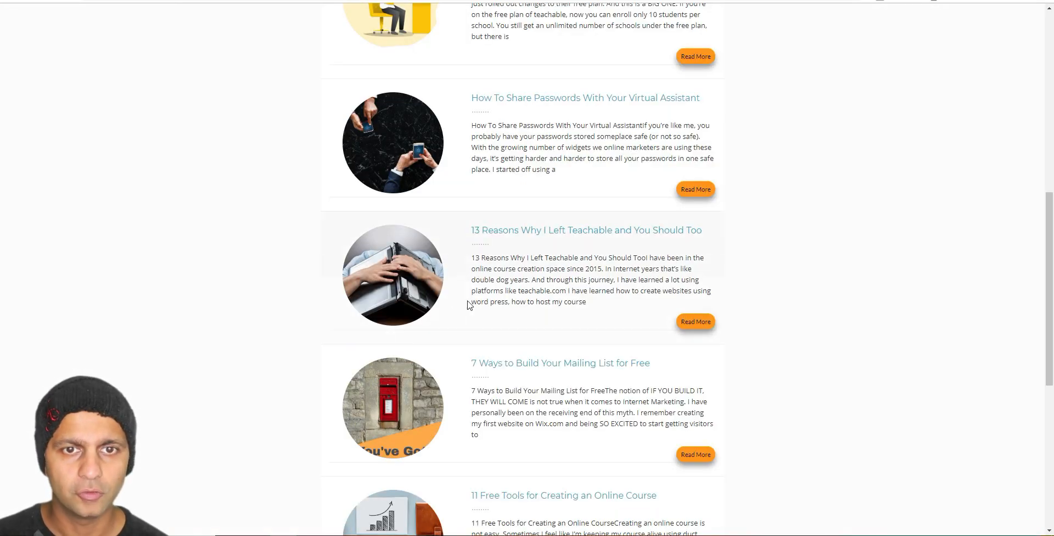
Step: Open the '13 Reasons Why I Left Teachable and You Should Too' article from the blog
click(470, 231)
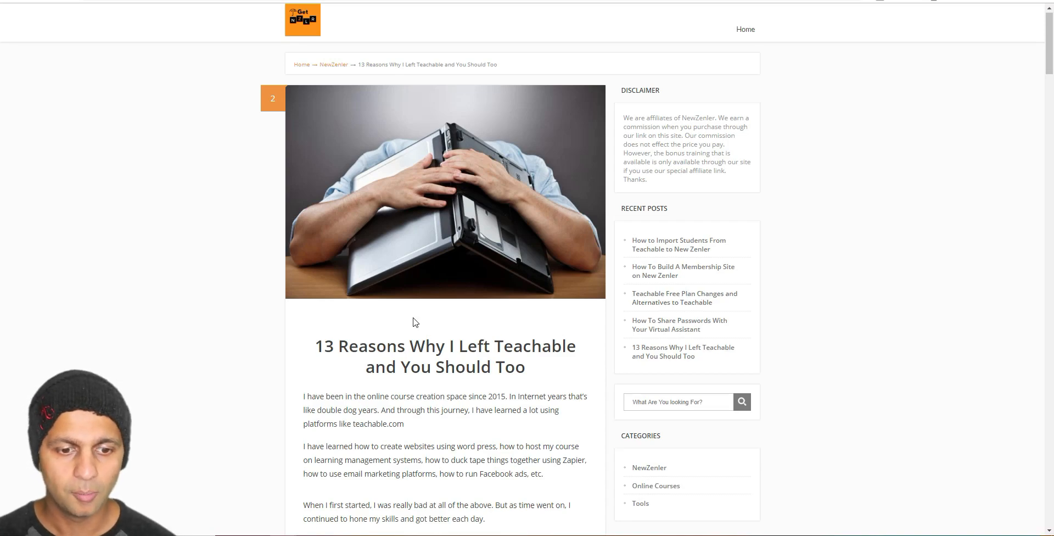
Step: Scroll the article down to its list of the top 13 reasons for leaving Teachable
scroll(415, 322, down, 15)
scroll(414, 322, down, 20)
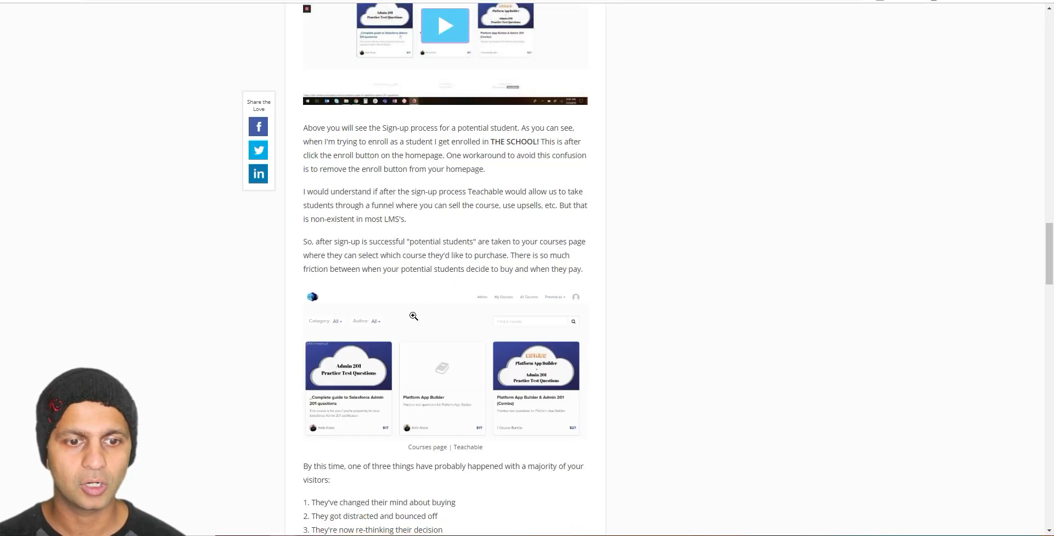
scroll(415, 319, up, 1)
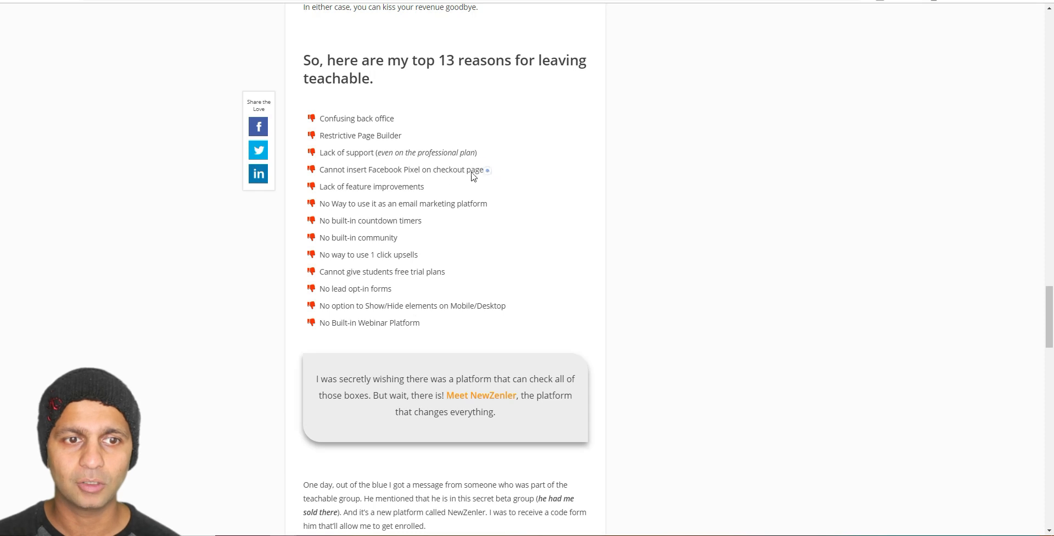
Step: Highlight the Facebook Pixel checkout and email marketing platform limitations in the article
drag(489, 172, 321, 169)
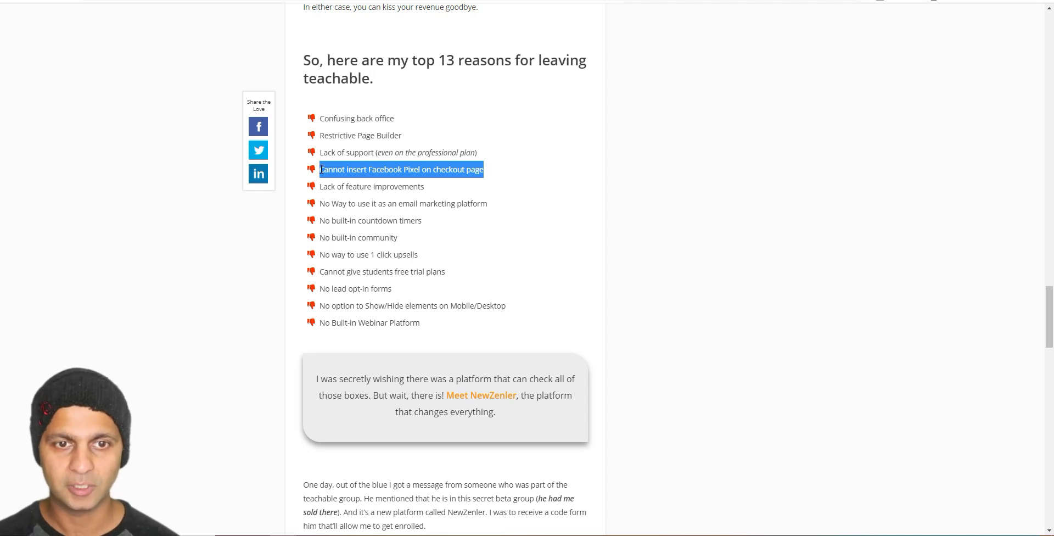
drag(397, 203, 483, 202)
click(499, 203)
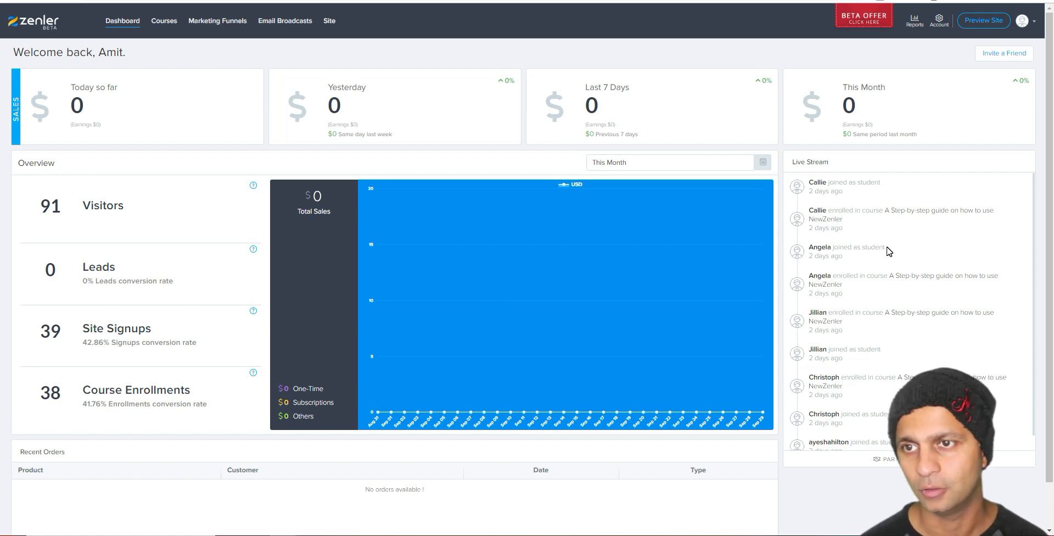
Step: Open the NewZenler guide course's stats from Courses, then load ClickMinded's site in a new tab
click(156, 23)
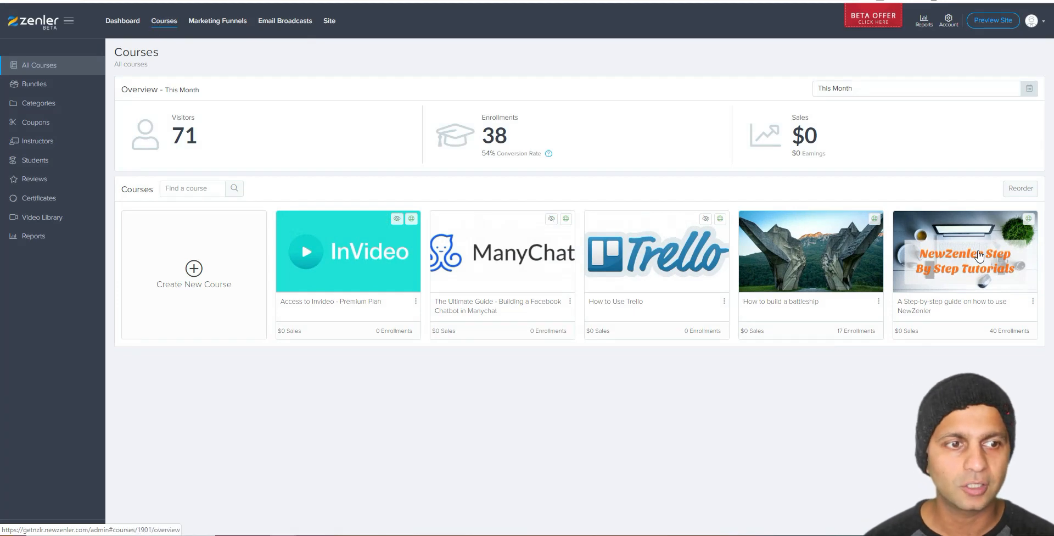
click(979, 256)
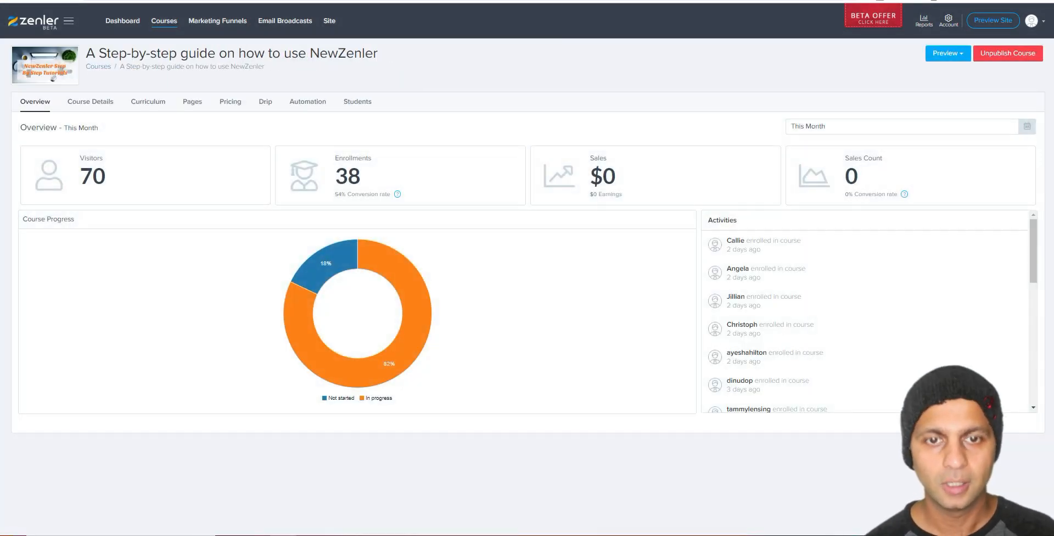
key(ctrl+t)
text(clic)
key(Return)
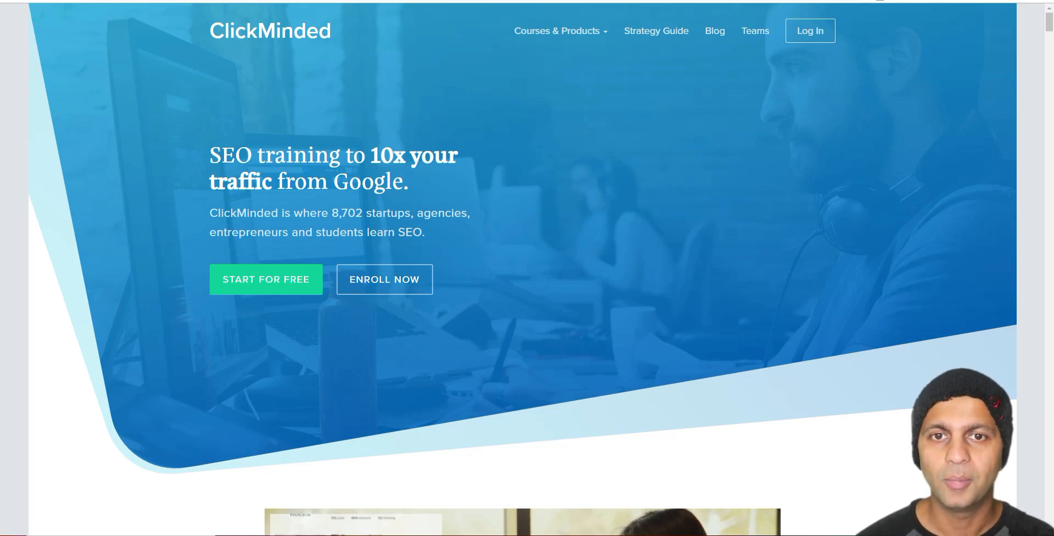
Step: Scroll through ClickMinded's testimonials down to the $497 SEO course pricing
scroll(579, 126, down, 15)
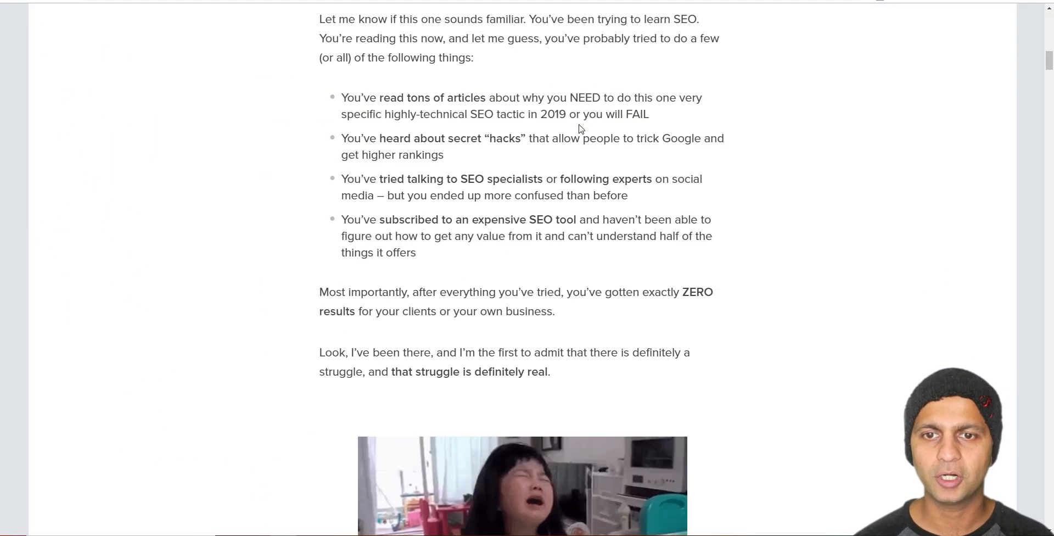
scroll(580, 127, down, 20)
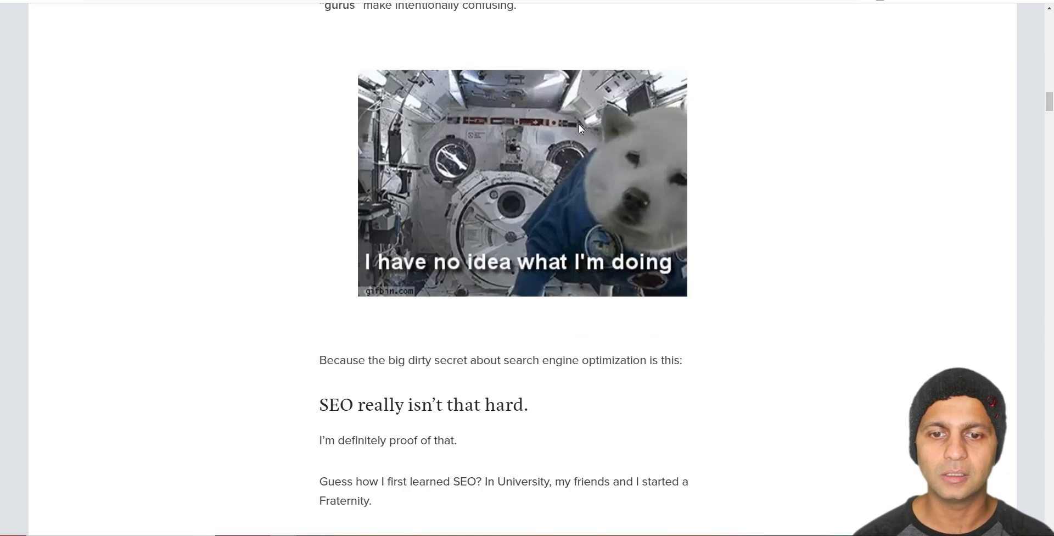
scroll(579, 125, down, 20)
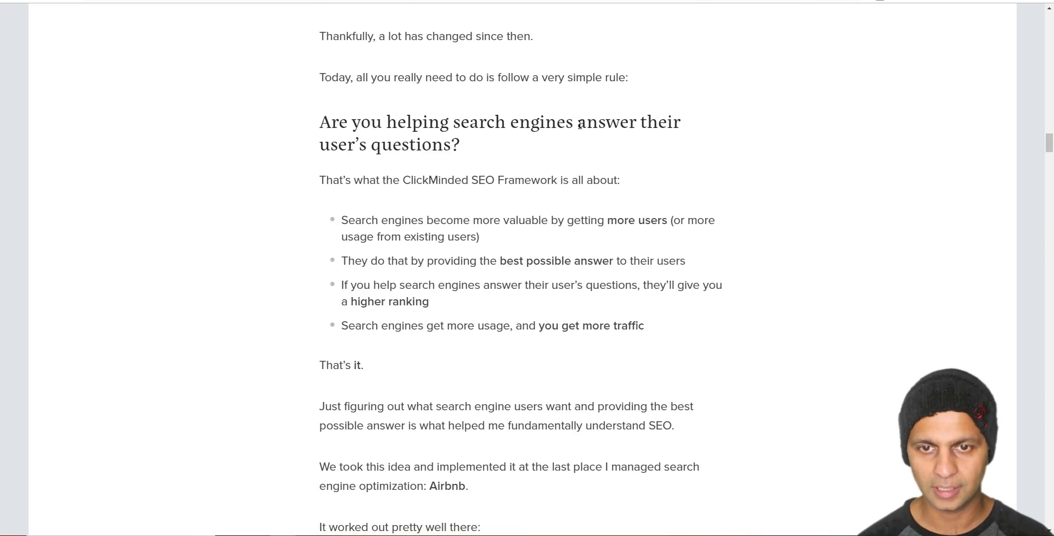
scroll(580, 126, down, 20)
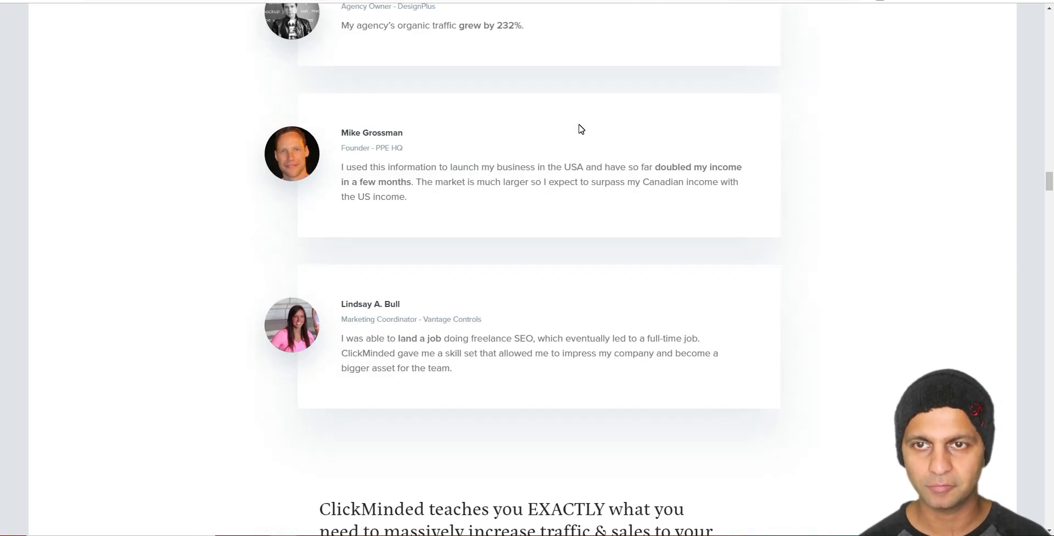
scroll(701, 216, up, 3)
scroll(481, 236, down, 15)
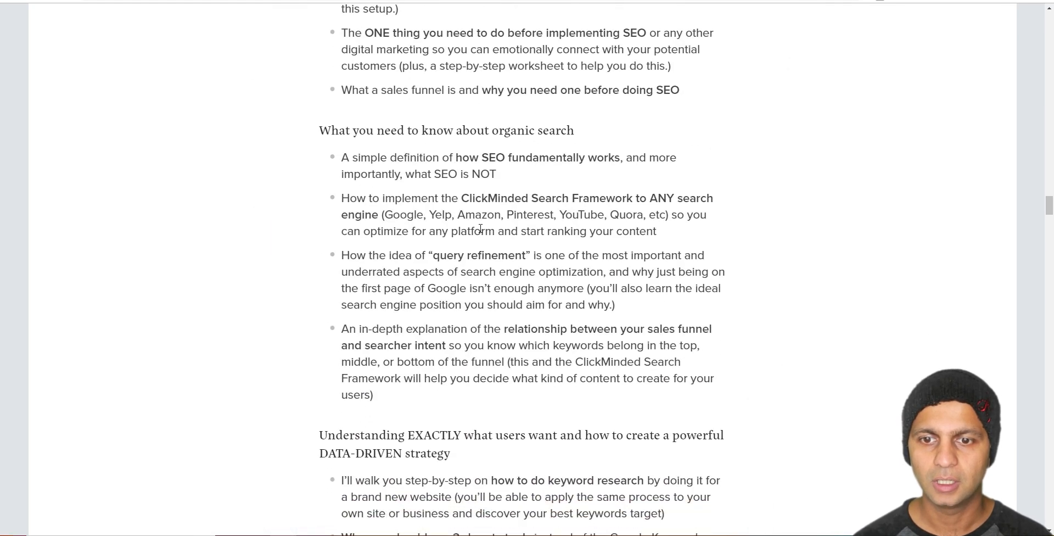
scroll(481, 228, down, 20)
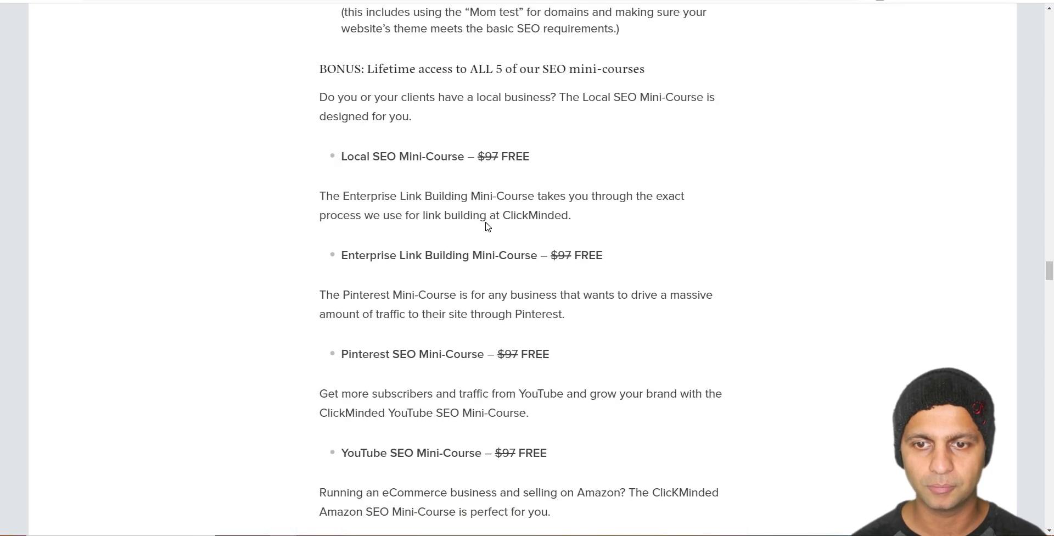
scroll(488, 226, down, 20)
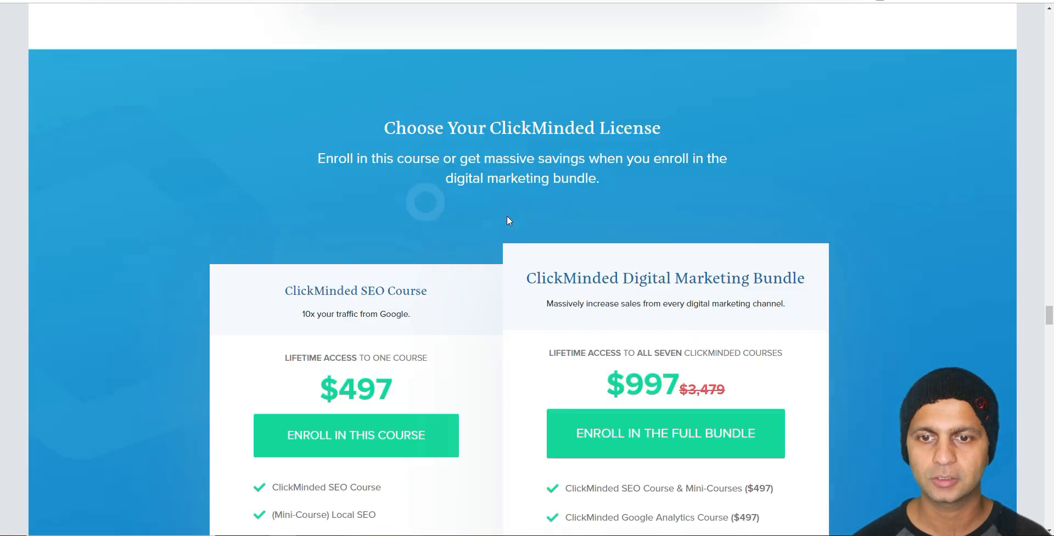
scroll(506, 219, down, 5)
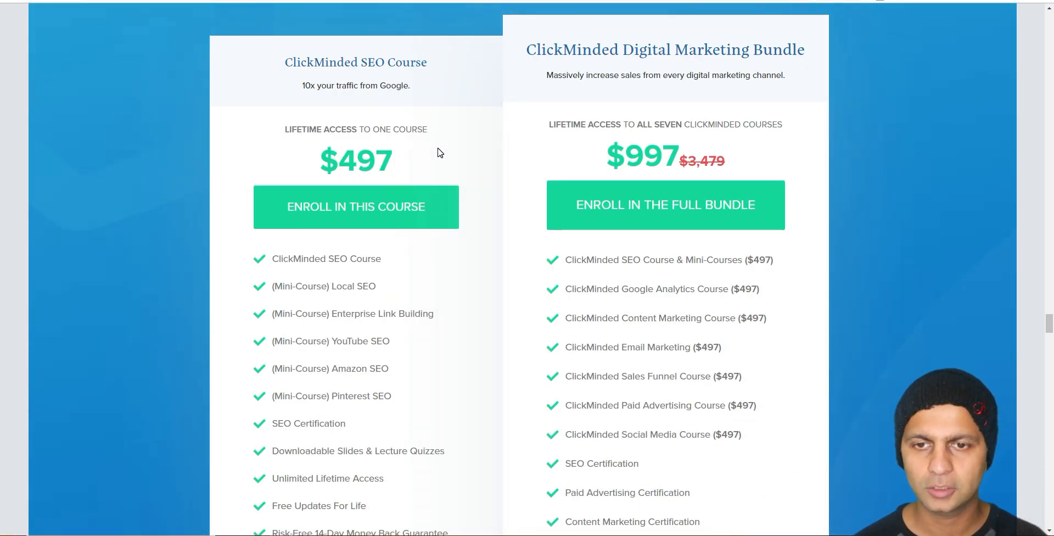
scroll(439, 153, down, 18)
scroll(447, 155, down, 7)
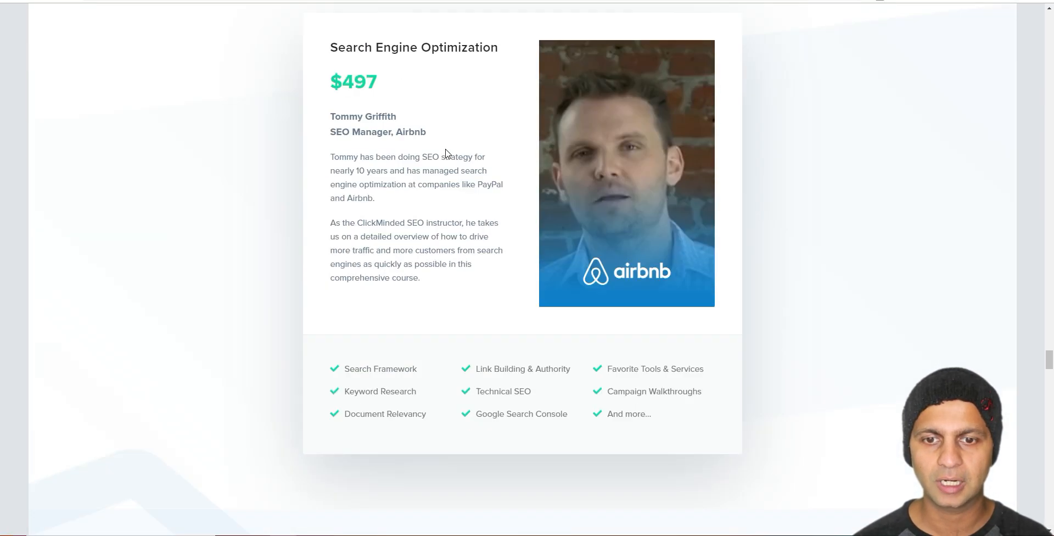
Step: Highlight the course feature list, then scroll on through the syllabus
drag(336, 129, 691, 176)
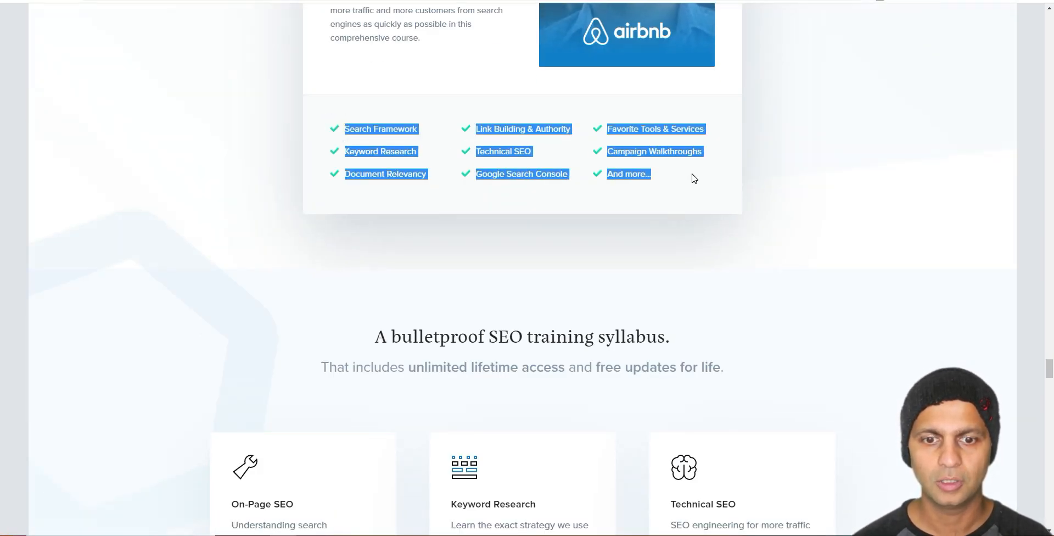
click(691, 175)
scroll(659, 154, down, 6)
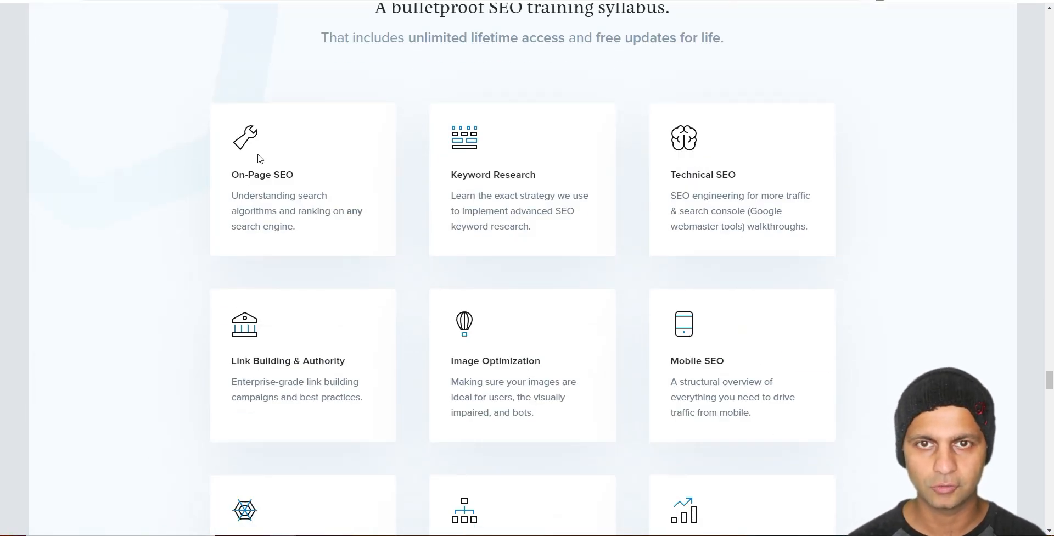
scroll(637, 305, down, 17)
scroll(638, 302, down, 5)
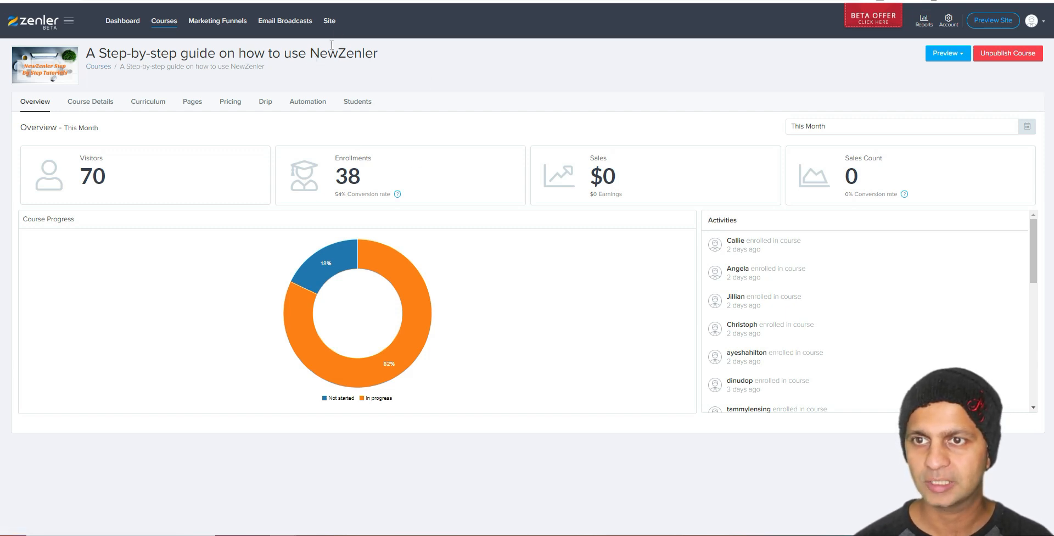
drag(378, 52, 111, 53)
click(355, 173)
drag(381, 173, 349, 174)
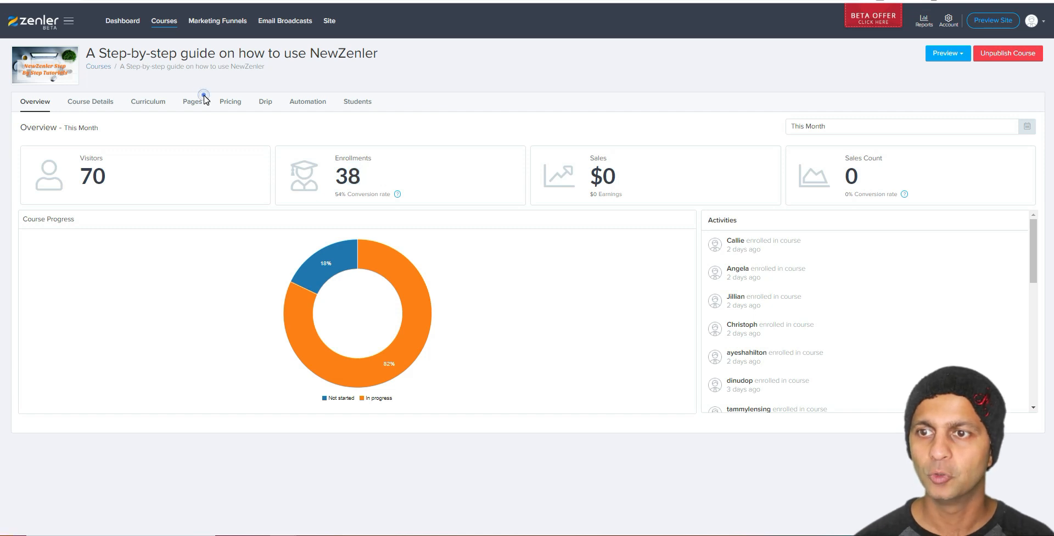
Step: Open the course page funnel's visitor stats, then edit the Sales Page in the page builder
click(192, 104)
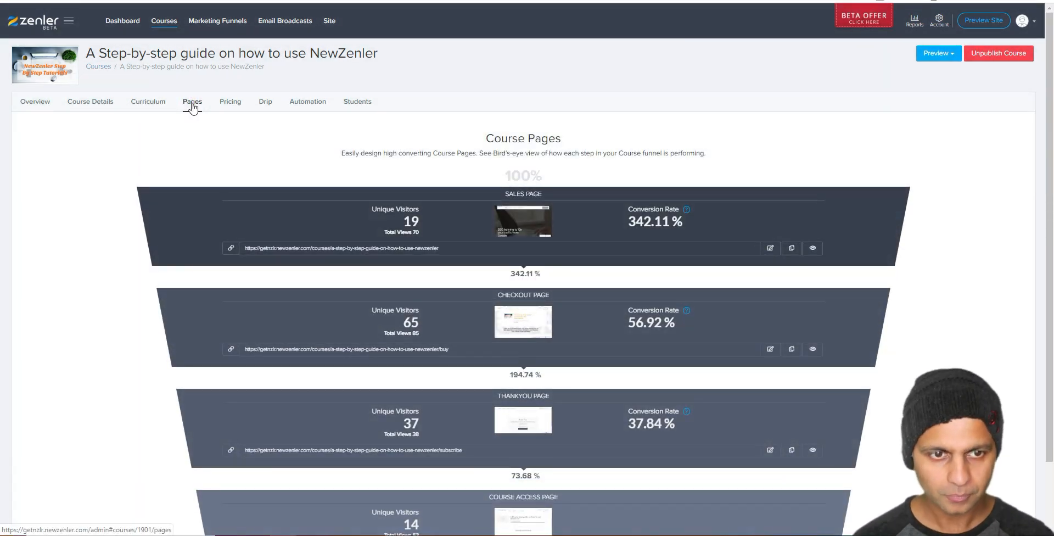
click(770, 248)
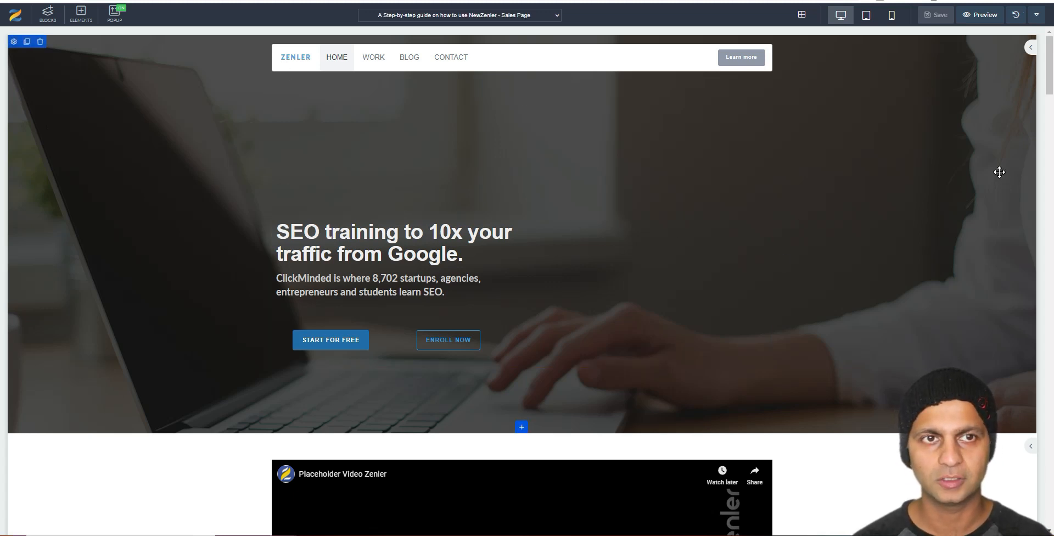
Step: Detach the sales page editor into its own window and snap it to the screen's right half
scroll(803, 256, down, 4)
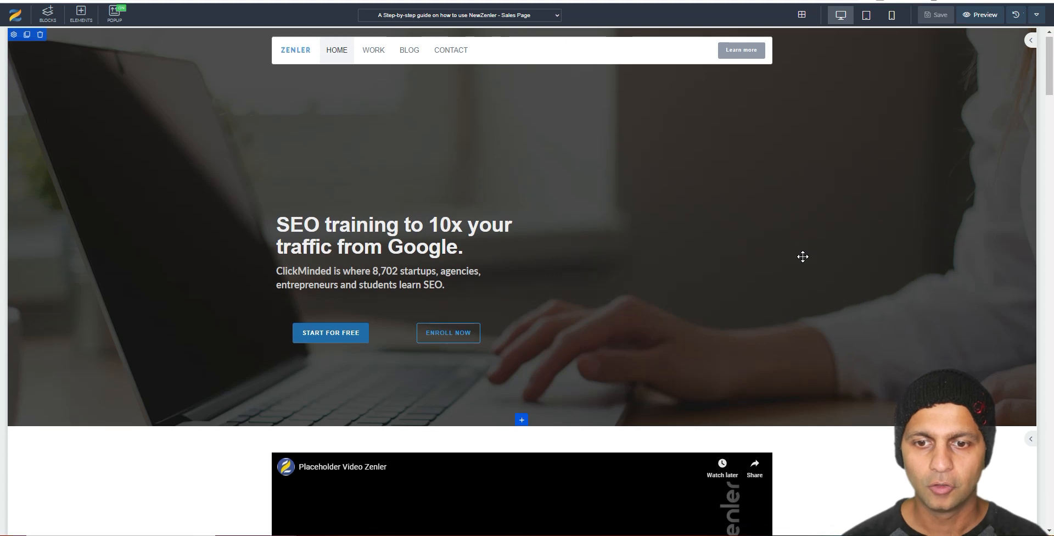
scroll(449, 134, up, 2)
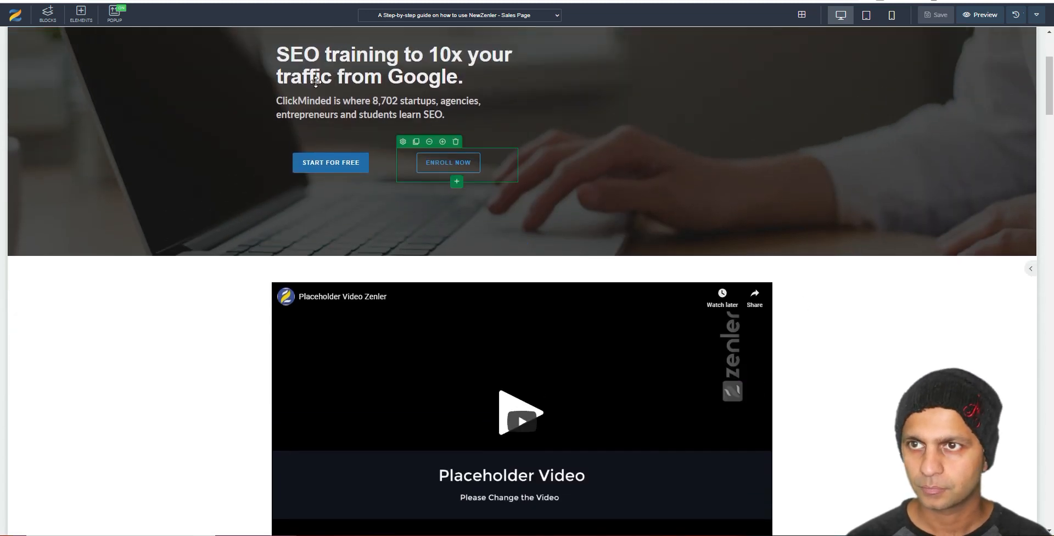
drag(118, 2, 5, 68)
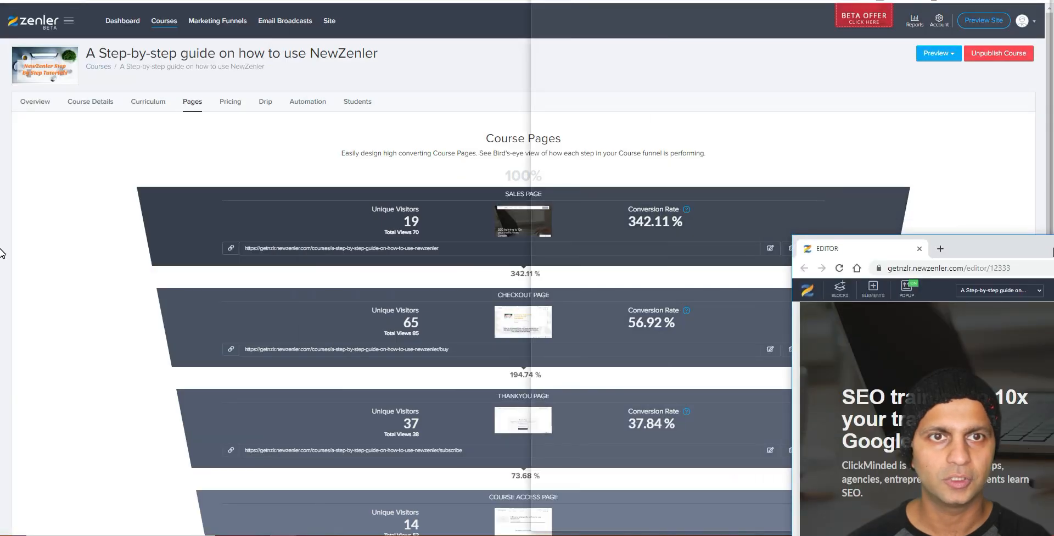
drag(1052, 249, 1053, 248)
Step: Snap the course pages window to the left half and switch it to the ClickMinded page
click(252, 125)
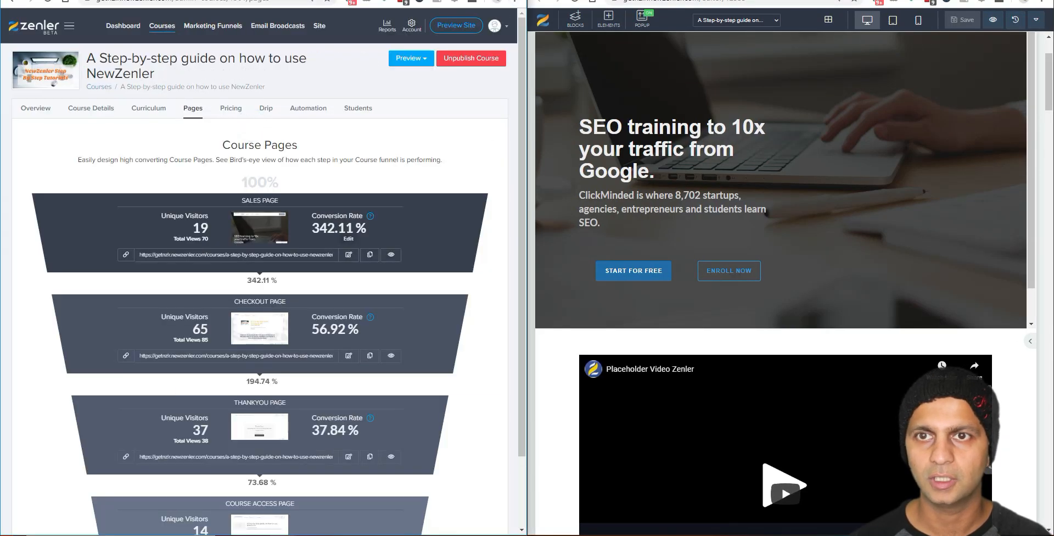
key(ctrl+Tab)
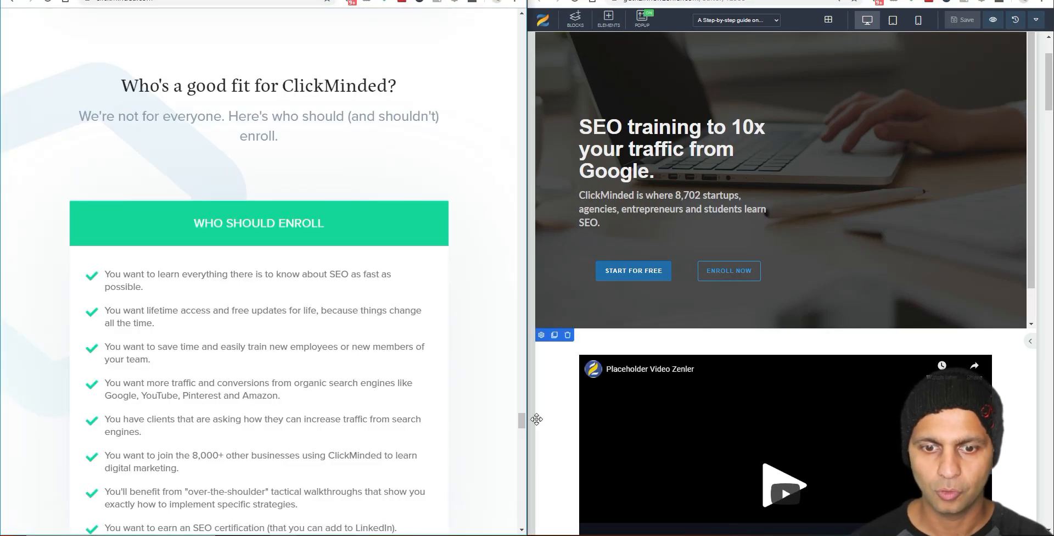
drag(523, 422, 522, 28)
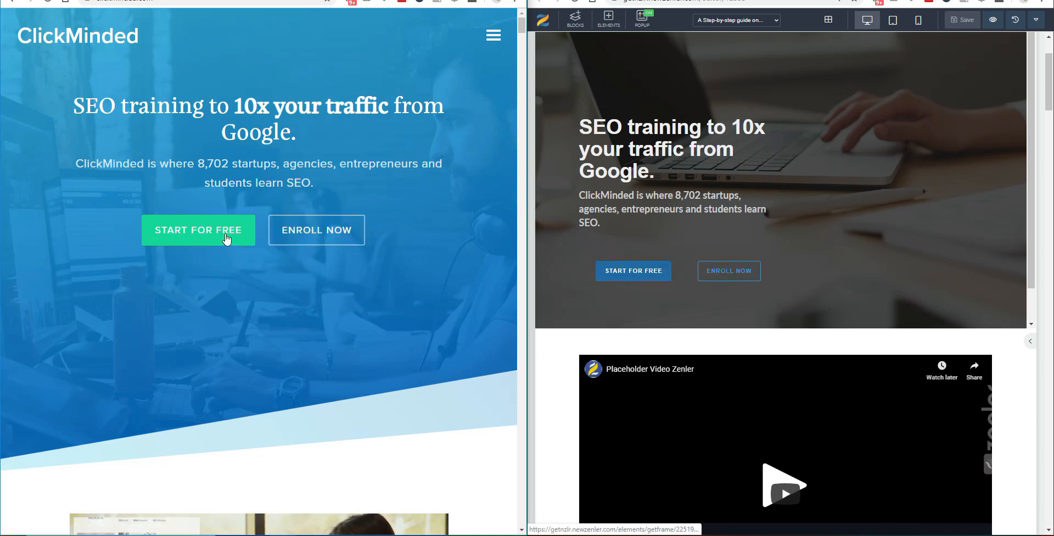
Step: Scroll ClickMinded down to its testimonials and open New Zenler's live sales page preview
scroll(449, 216, down, 5)
scroll(824, 217, down, 1)
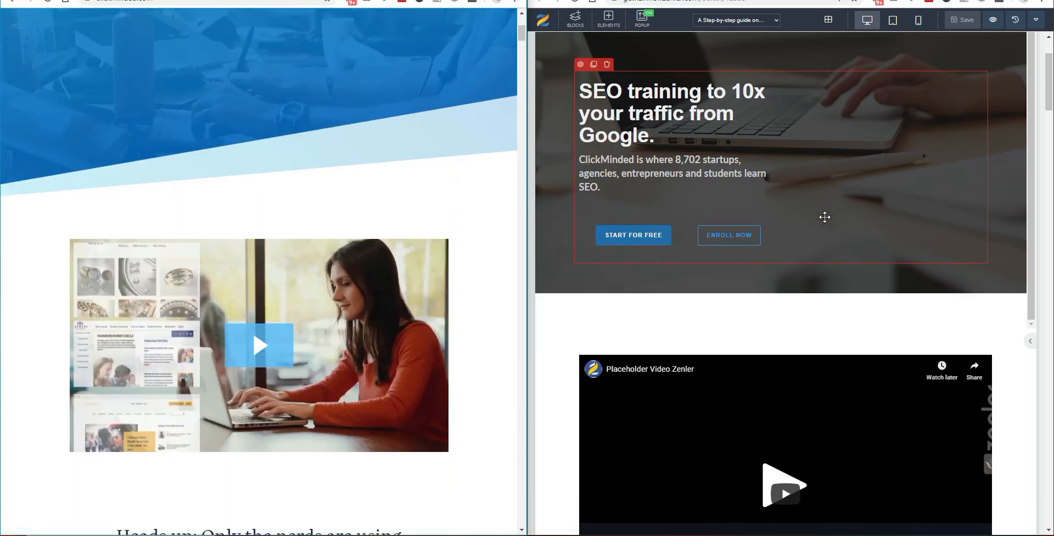
scroll(825, 217, down, 4)
scroll(807, 277, down, 5)
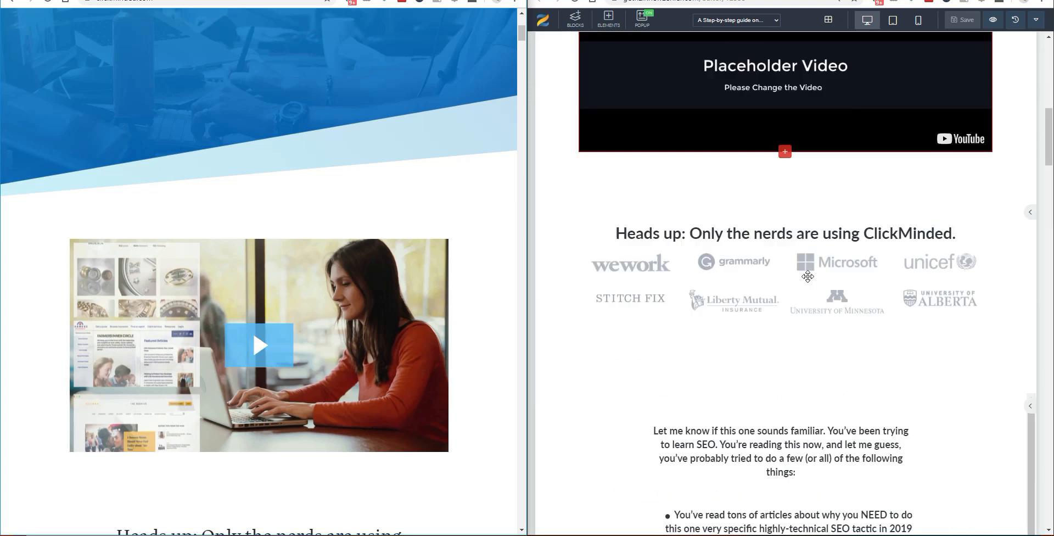
scroll(397, 319, down, 6)
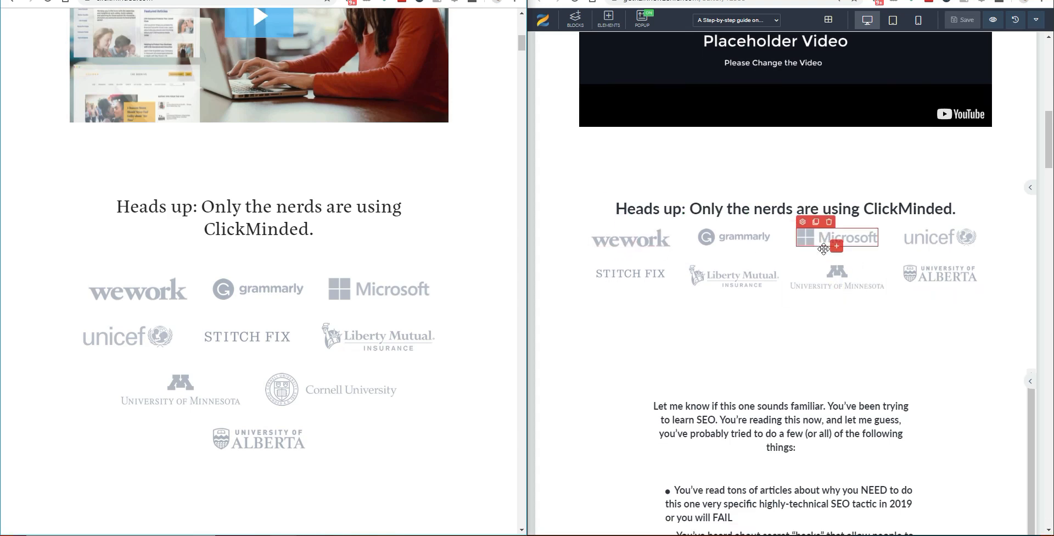
scroll(818, 244, down, 4)
scroll(823, 248, down, 1)
scroll(287, 302, down, 7)
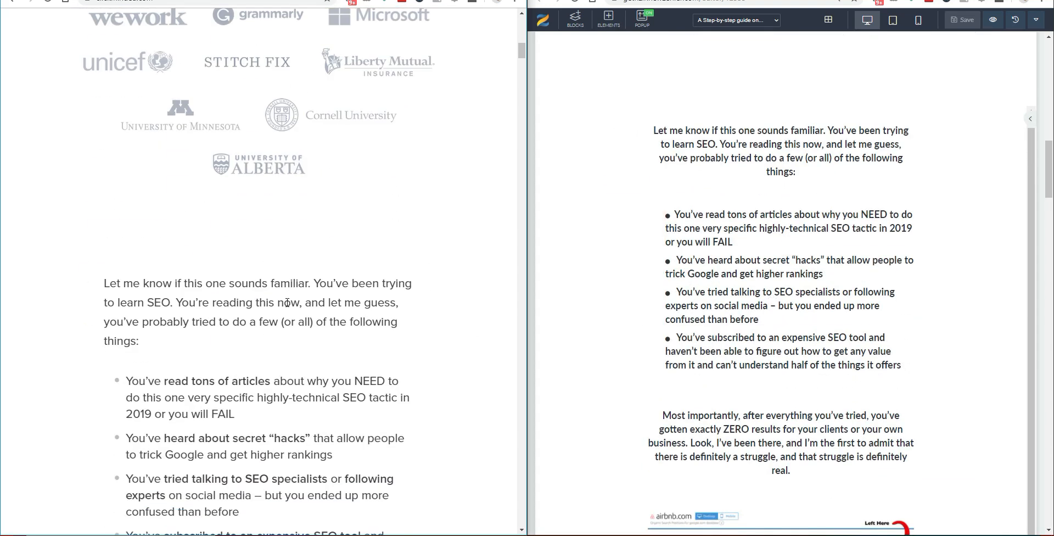
scroll(288, 303, down, 1)
scroll(780, 258, down, 1)
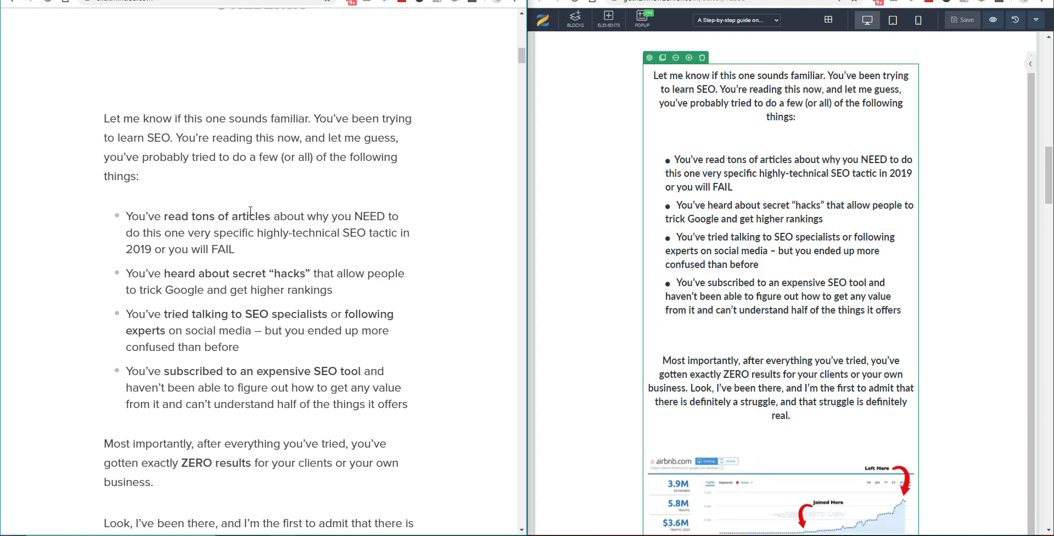
scroll(350, 254, down, 2)
scroll(576, 329, down, 4)
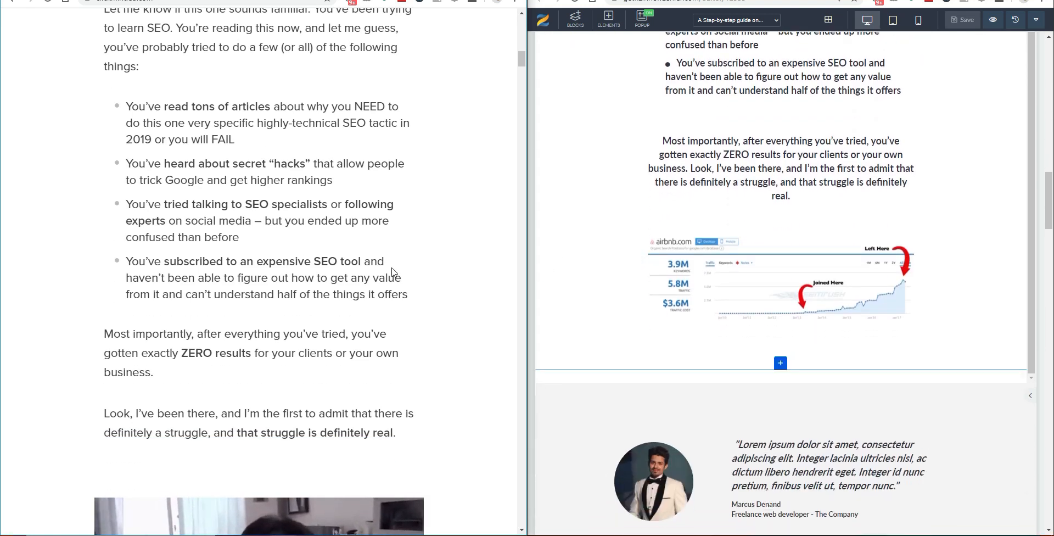
scroll(391, 271, down, 4)
scroll(391, 271, down, 2)
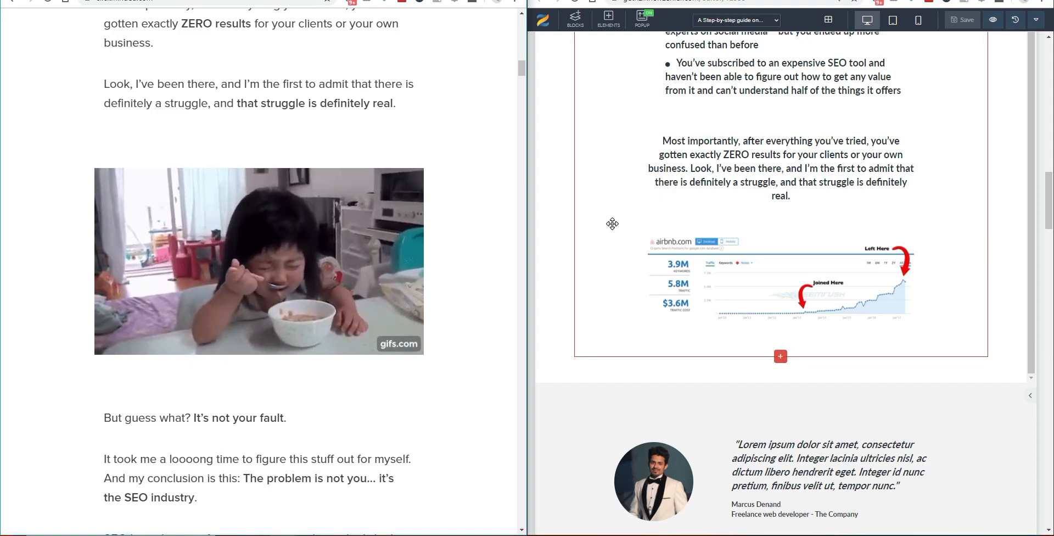
scroll(493, 212, down, 18)
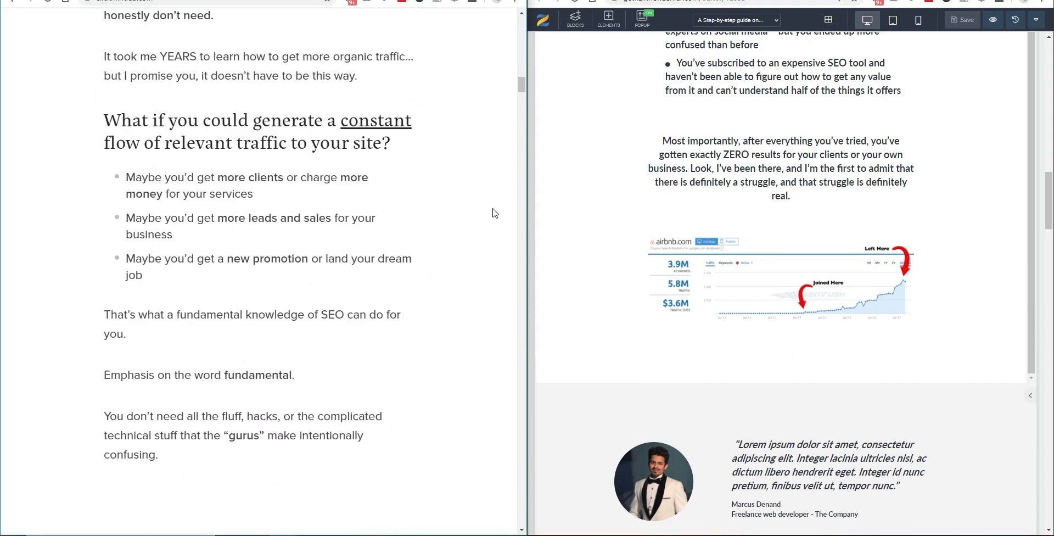
scroll(493, 213, down, 20)
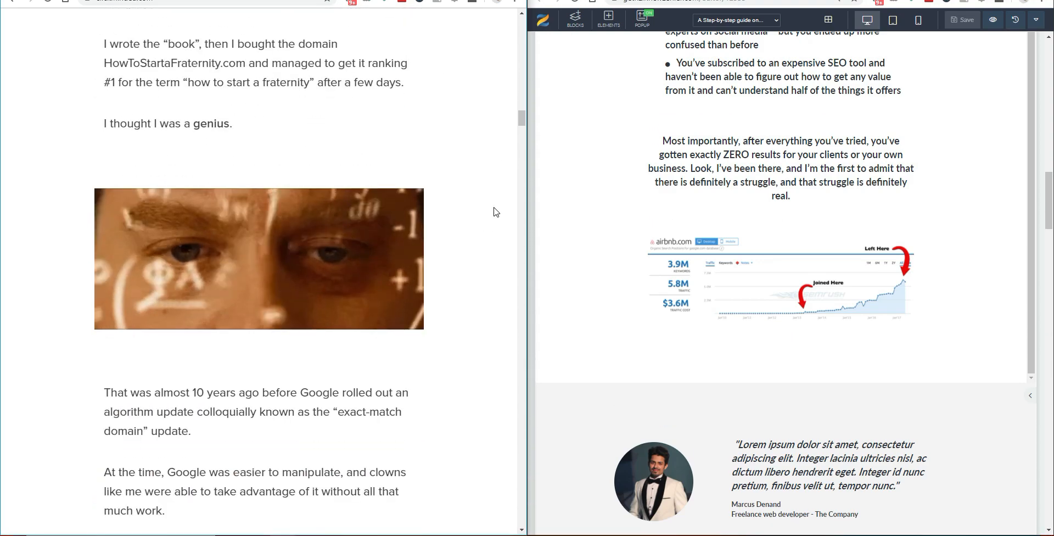
scroll(482, 278, down, 10)
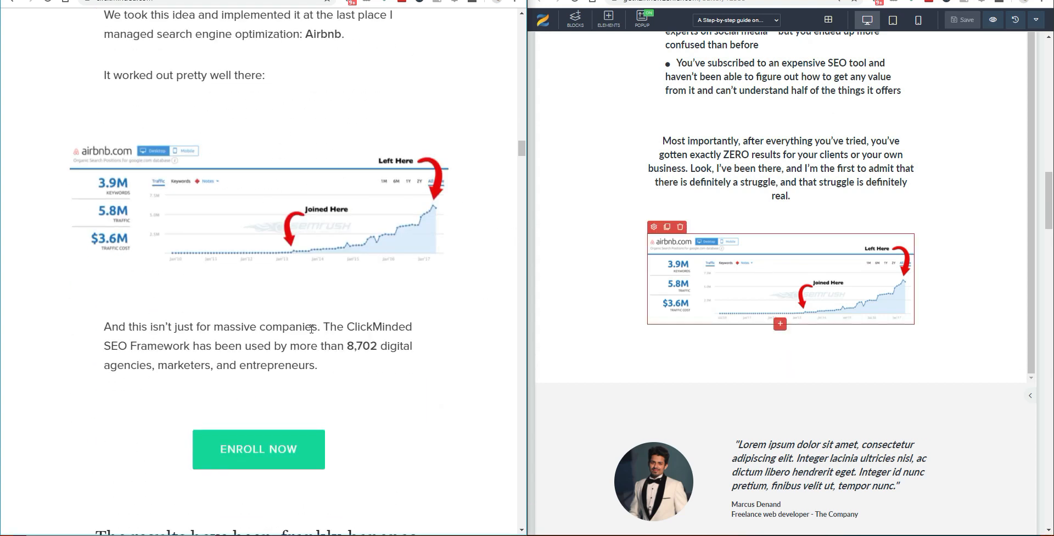
scroll(293, 327, down, 8)
scroll(294, 327, up, 1)
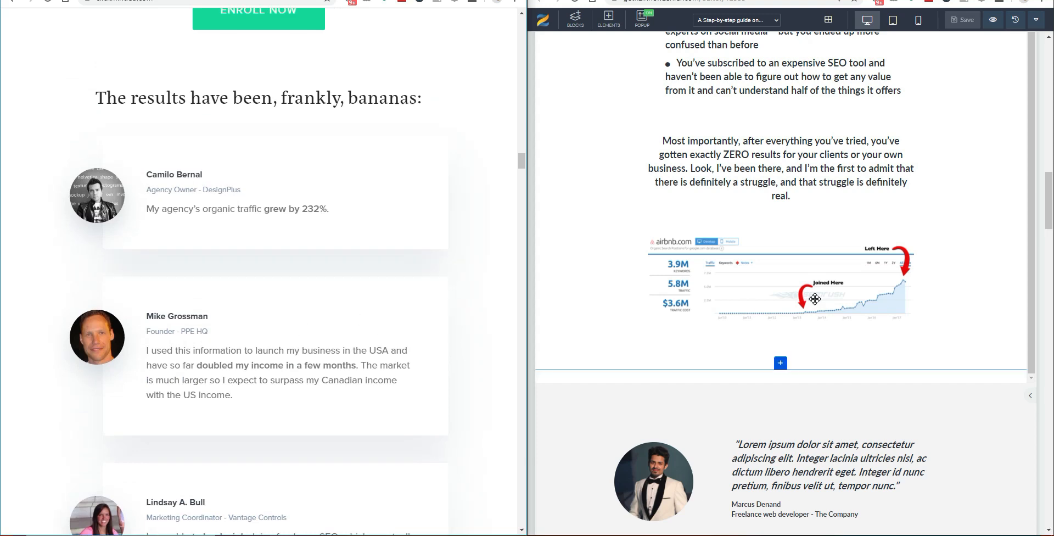
scroll(815, 299, down, 6)
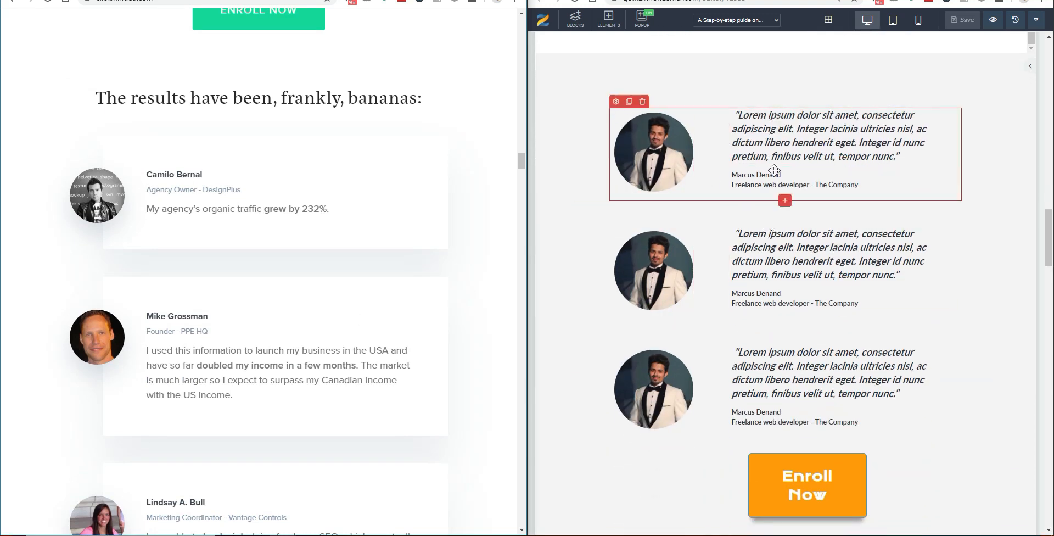
scroll(833, 379, down, 2)
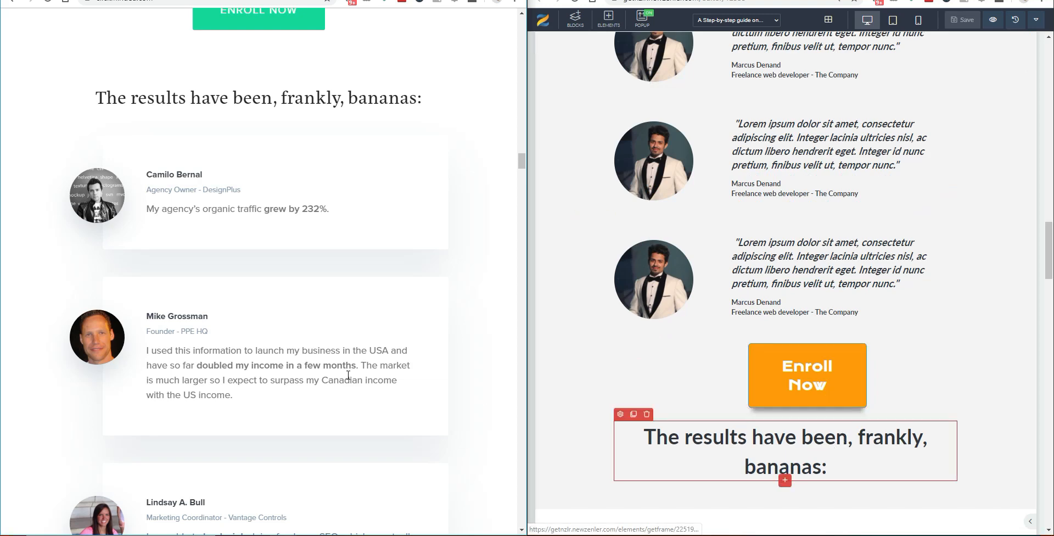
scroll(307, 357, down, 2)
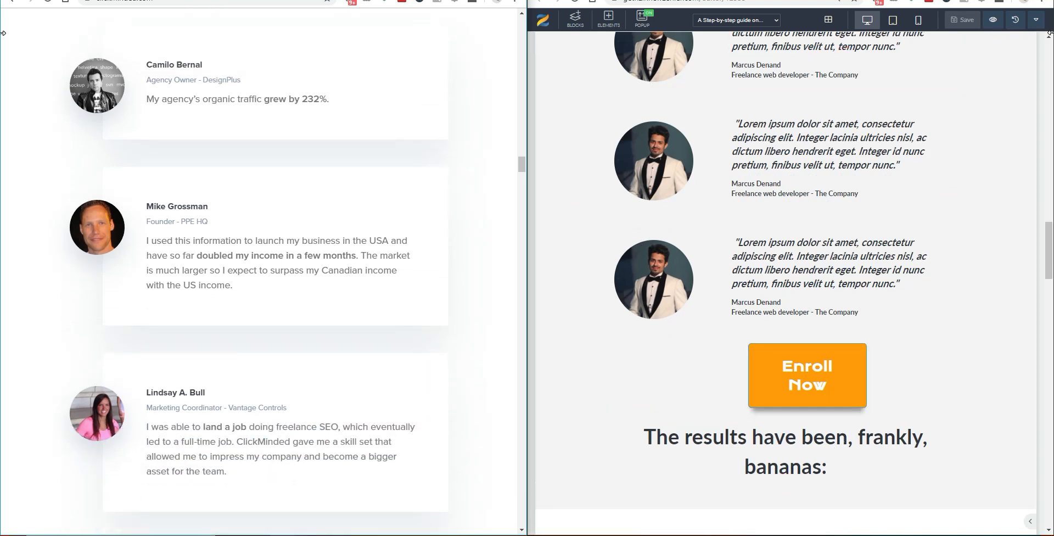
click(992, 23)
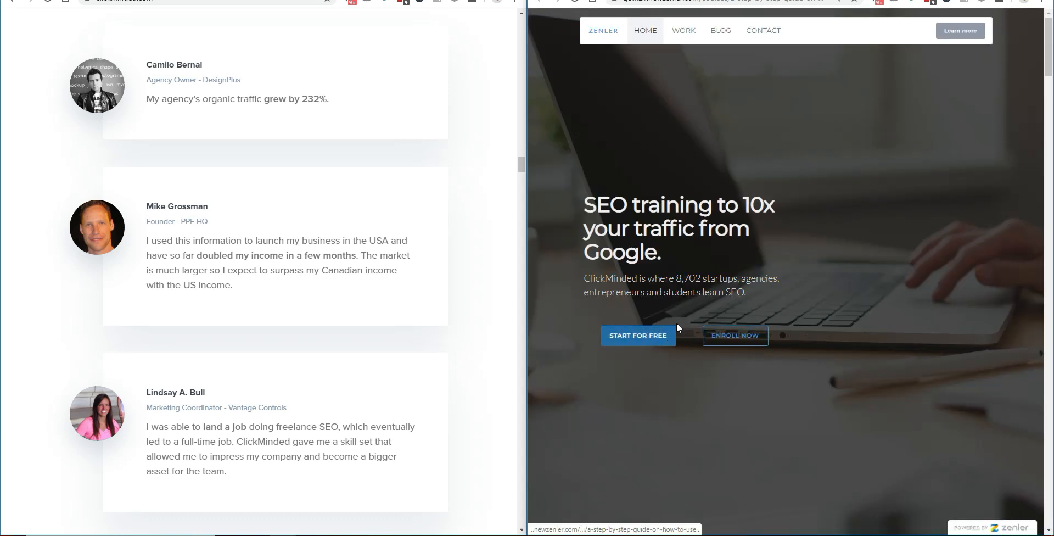
Step: Scroll the preview and ClickMinded page side by side from the hero down toward the FAQ
scroll(767, 236, down, 8)
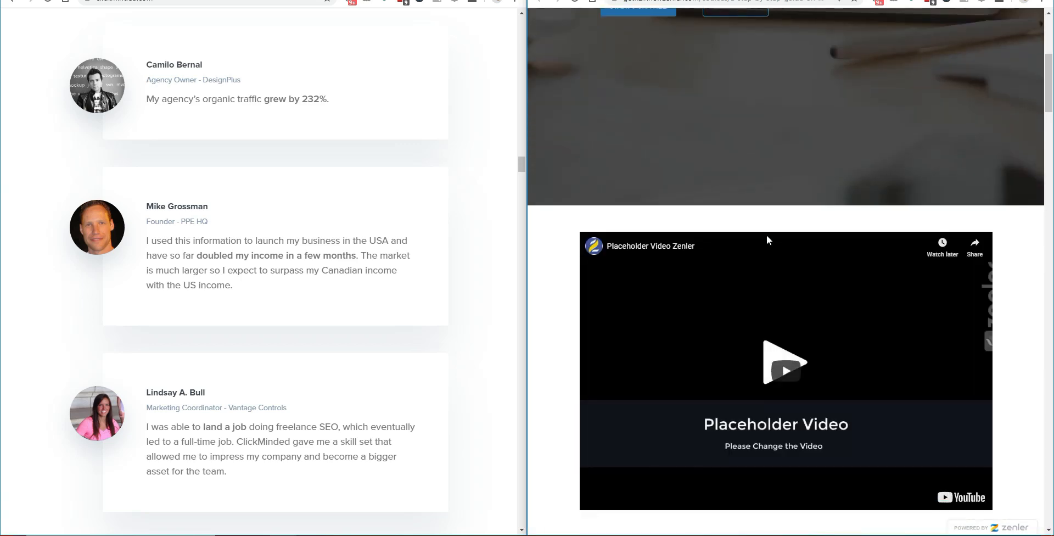
scroll(766, 235, down, 15)
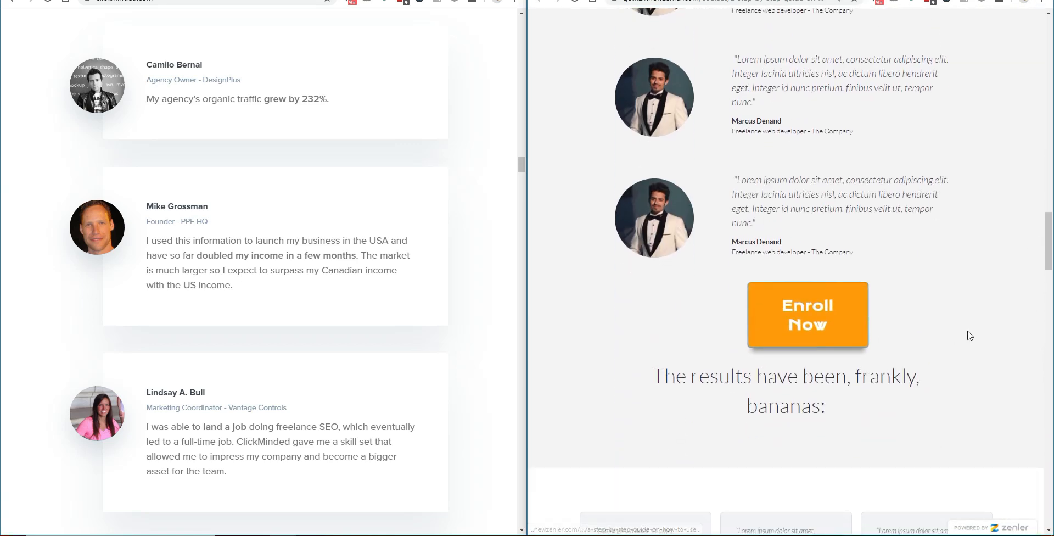
scroll(379, 230, down, 15)
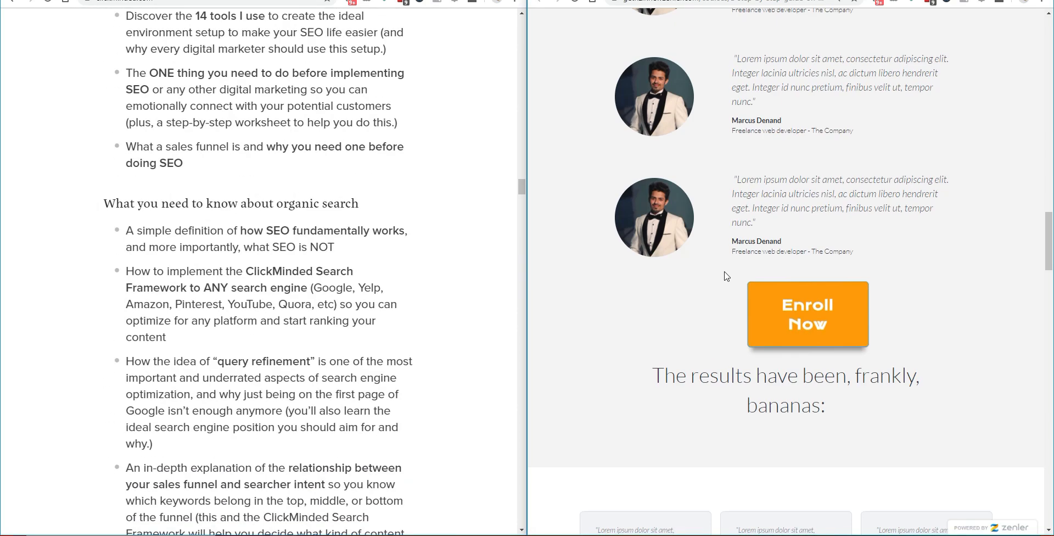
scroll(727, 276, down, 5)
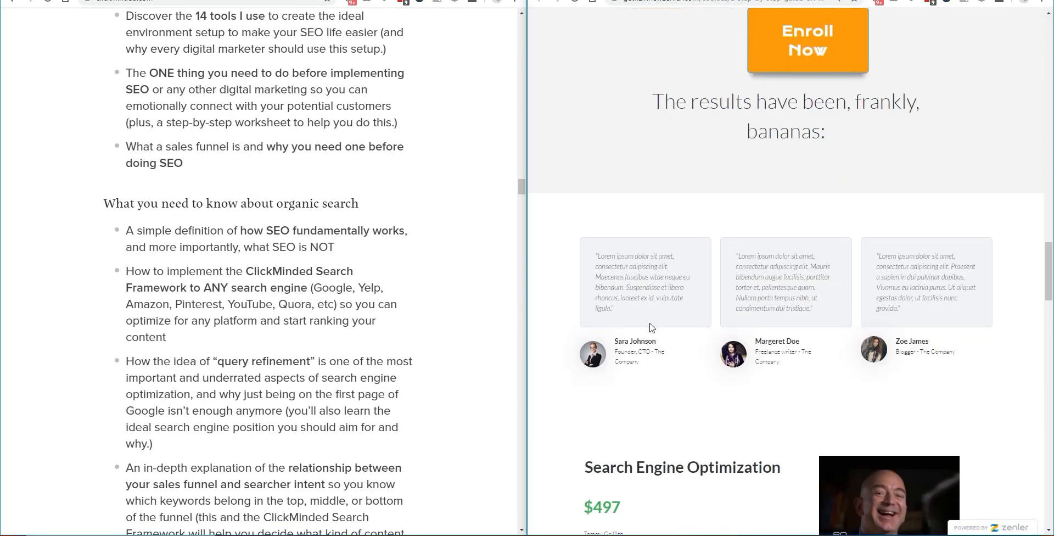
scroll(299, 244, down, 10)
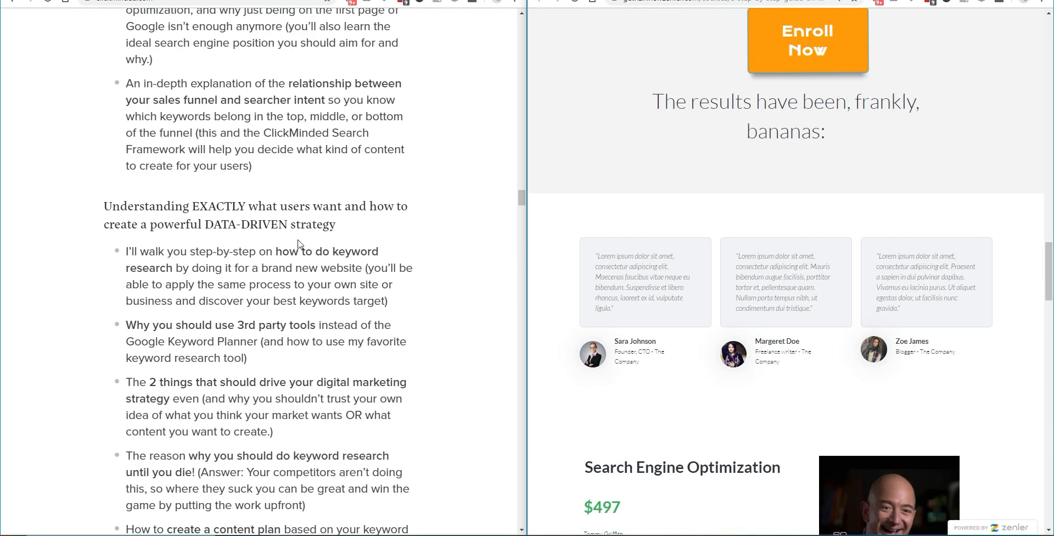
scroll(299, 243, down, 20)
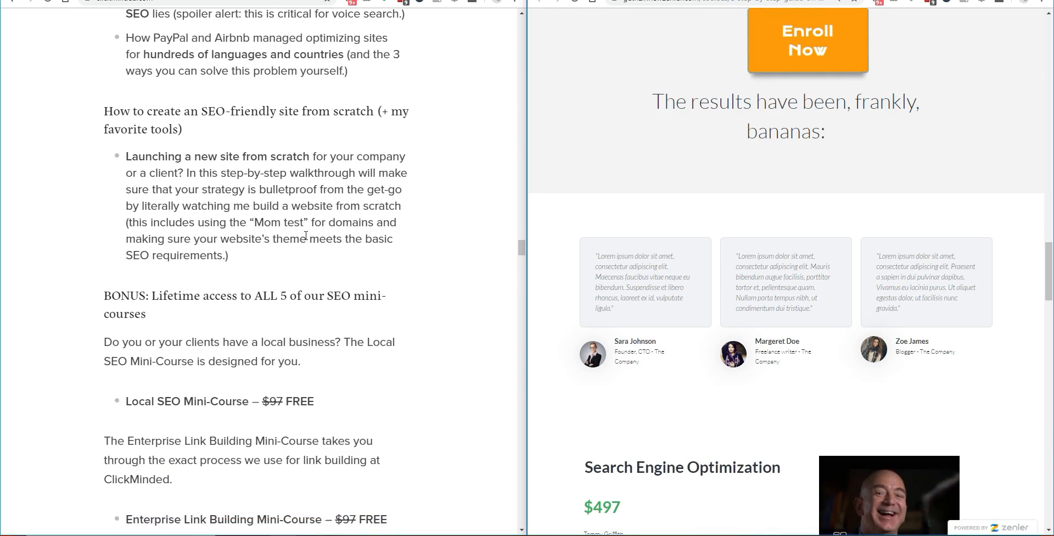
scroll(308, 234, down, 10)
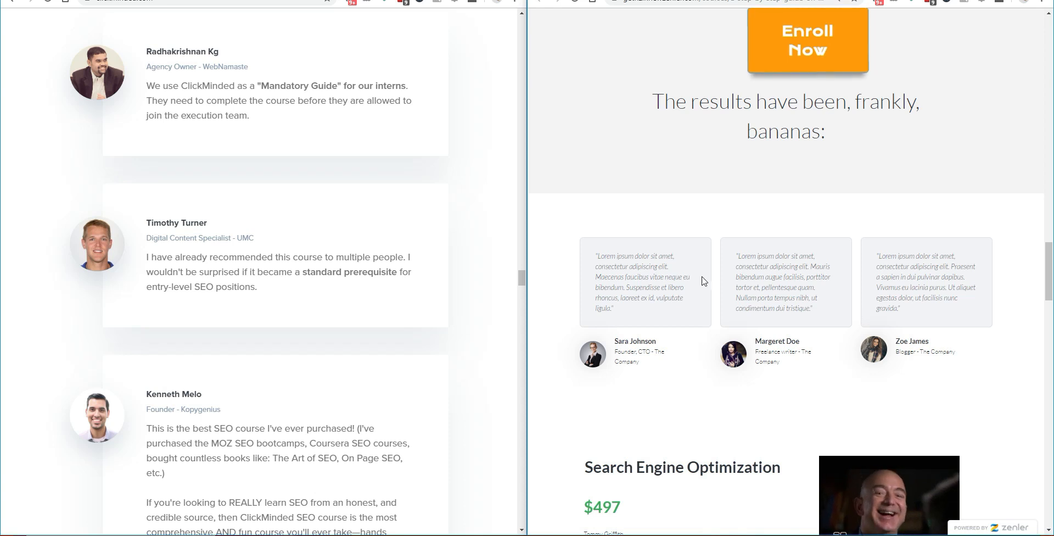
scroll(708, 279, down, 5)
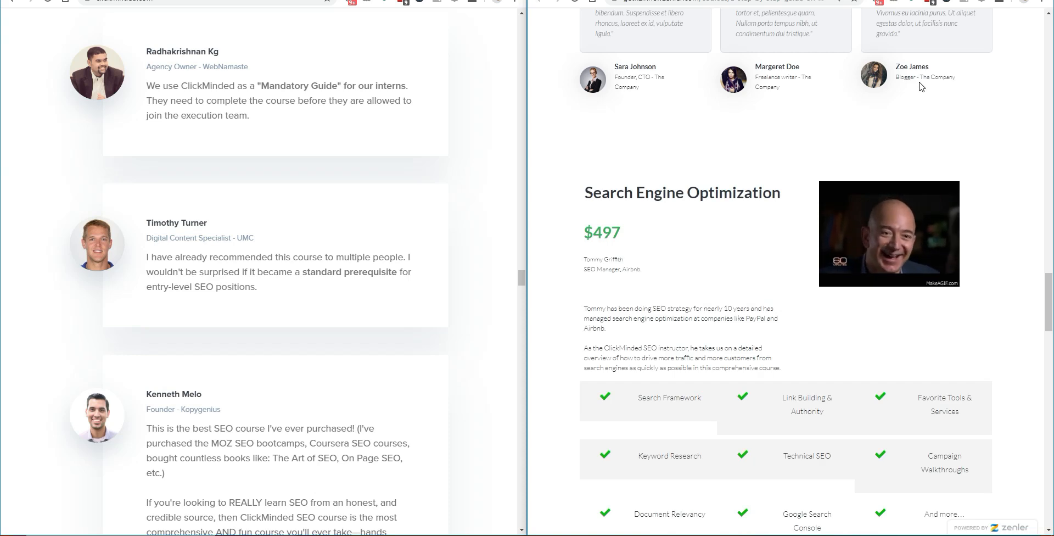
scroll(699, 204, down, 4)
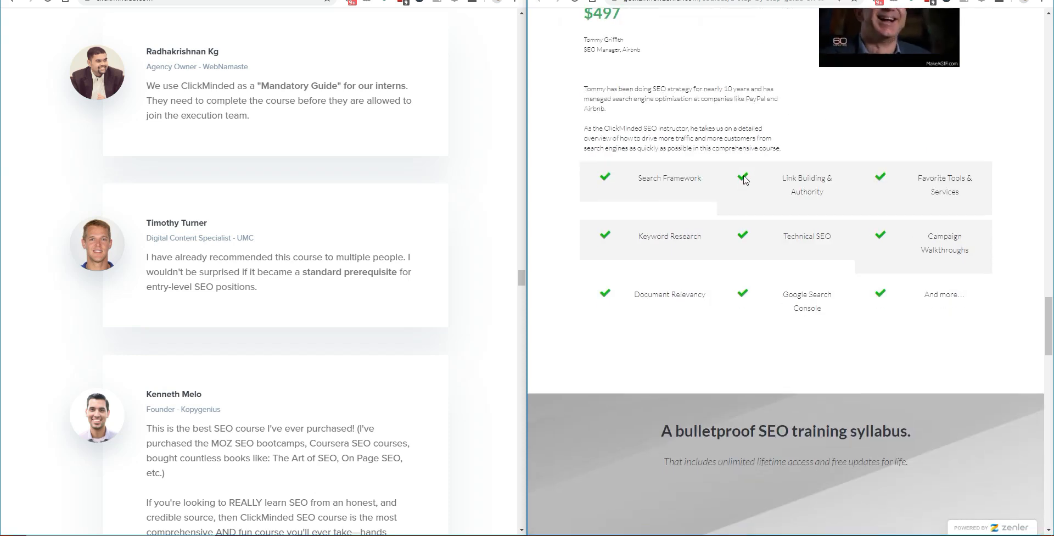
scroll(186, 291, down, 1)
scroll(186, 290, down, 15)
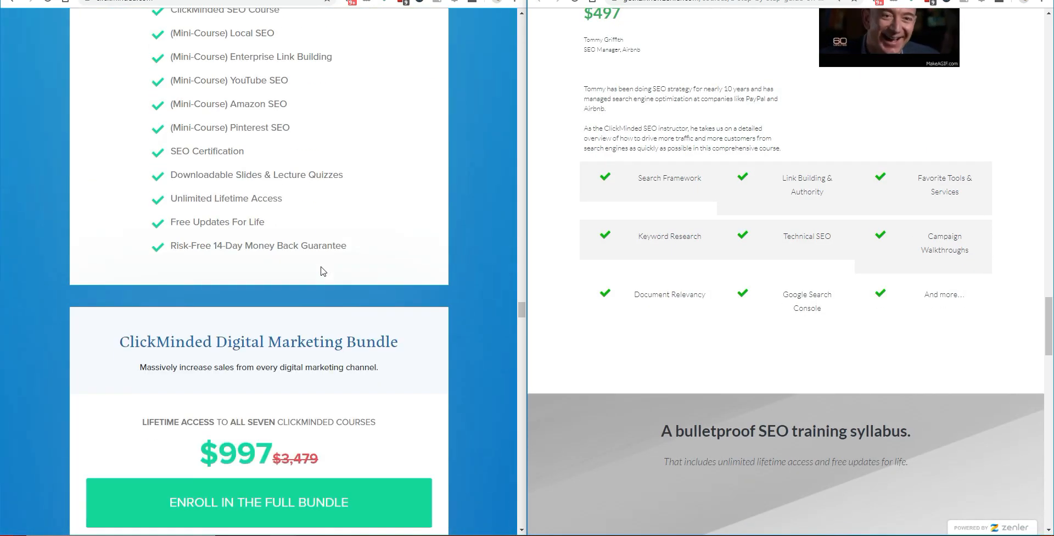
scroll(795, 279, down, 8)
scroll(798, 264, up, 2)
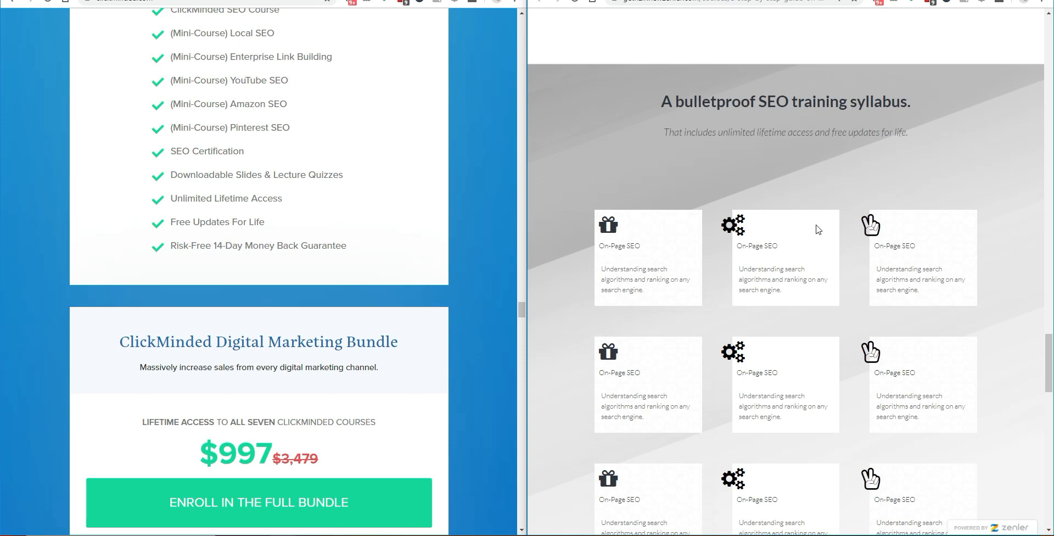
scroll(286, 240, down, 20)
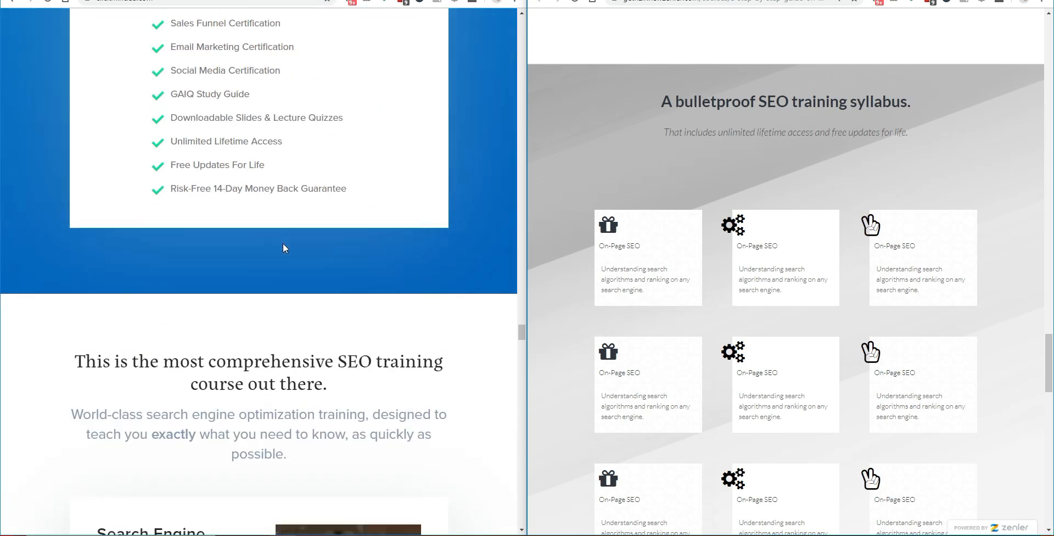
scroll(286, 240, down, 4)
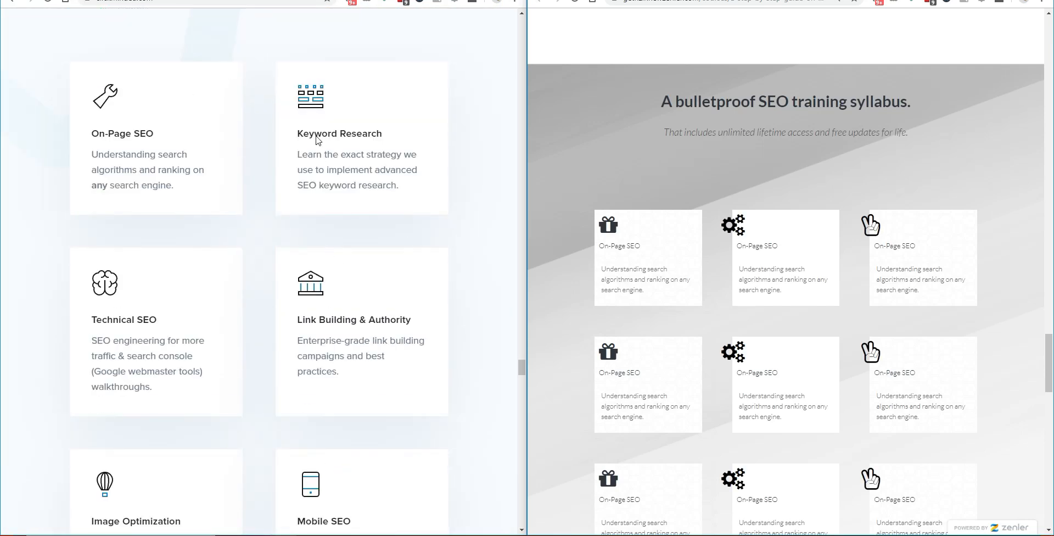
scroll(689, 236, down, 2)
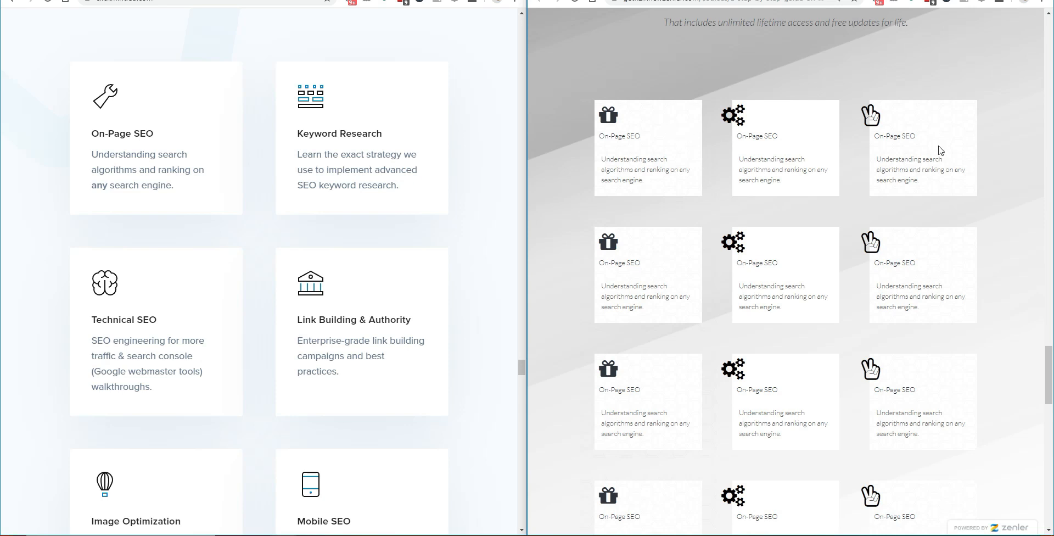
scroll(940, 150, down, 10)
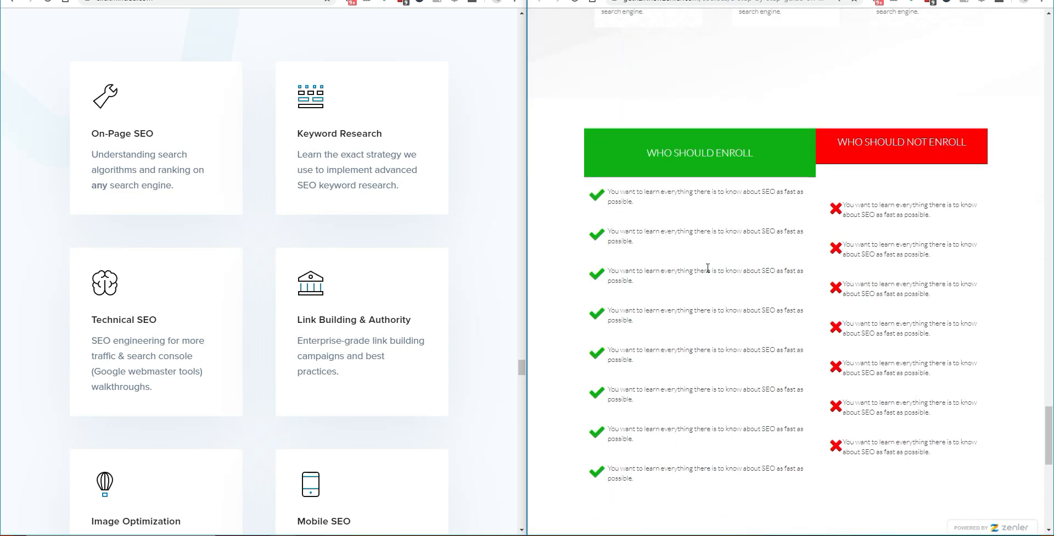
scroll(345, 321, down, 20)
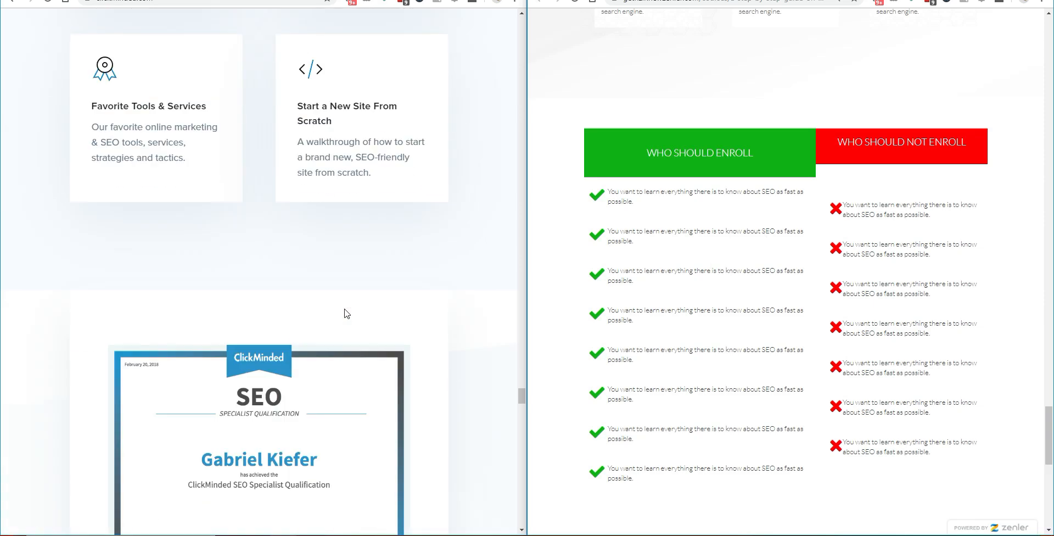
scroll(346, 312, down, 1)
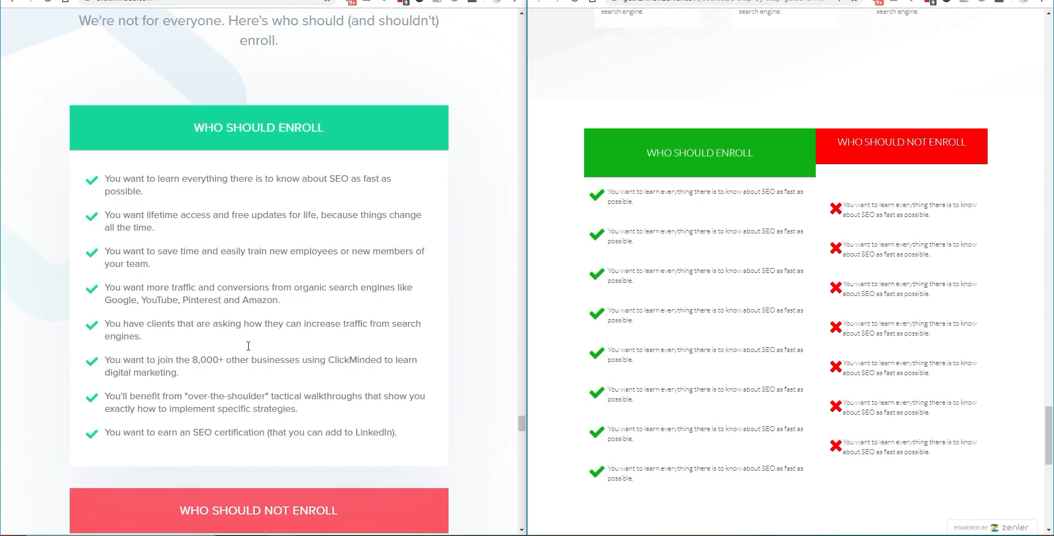
scroll(738, 321, down, 5)
scroll(769, 212, down, 4)
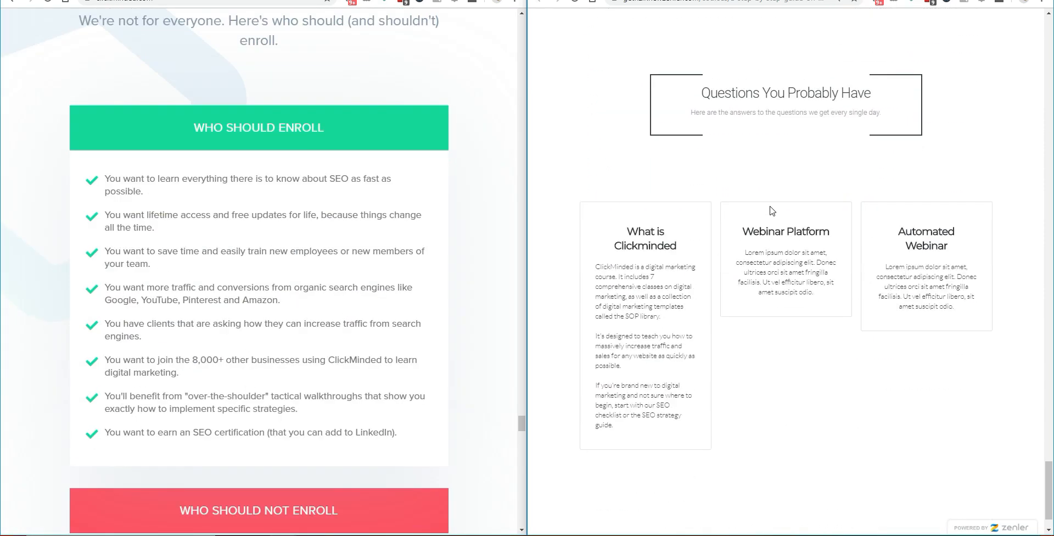
scroll(320, 382, down, 5)
scroll(321, 383, down, 8)
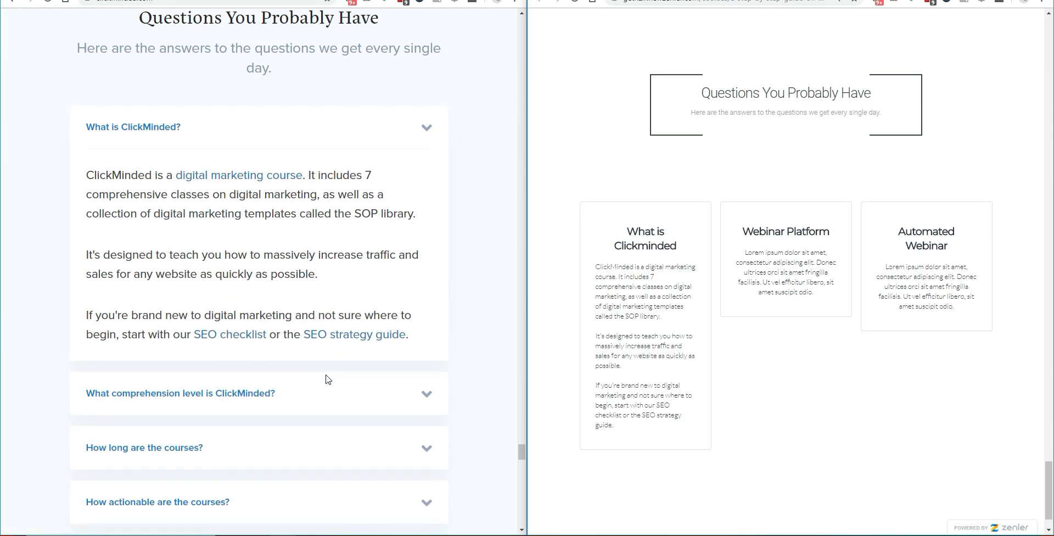
Step: Highlight the 'Questions You Probably Have' heading, then maximise the preview window
drag(703, 88, 885, 102)
click(965, 116)
scroll(894, 227, down, 1)
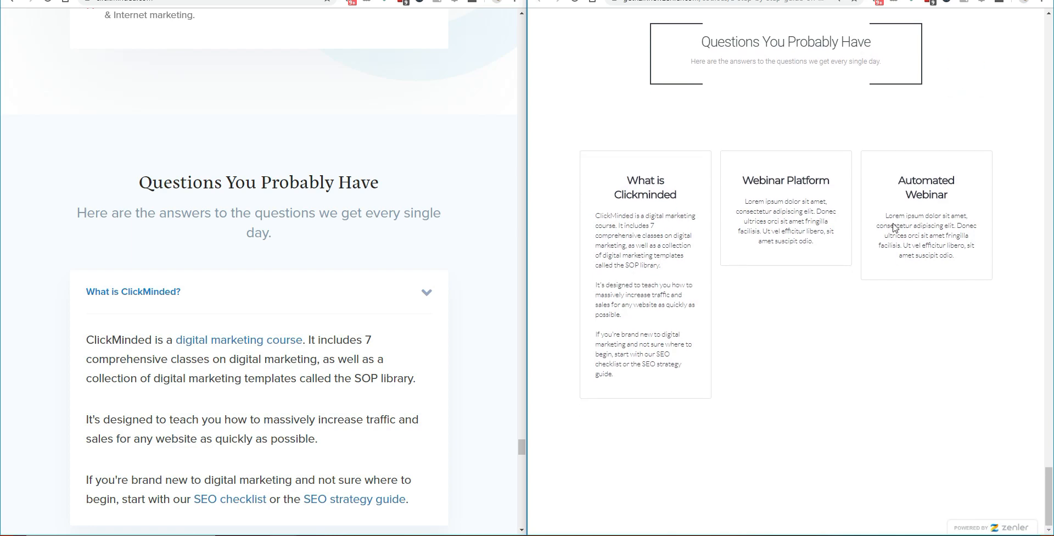
scroll(469, 320, down, 6)
scroll(468, 320, up, 3)
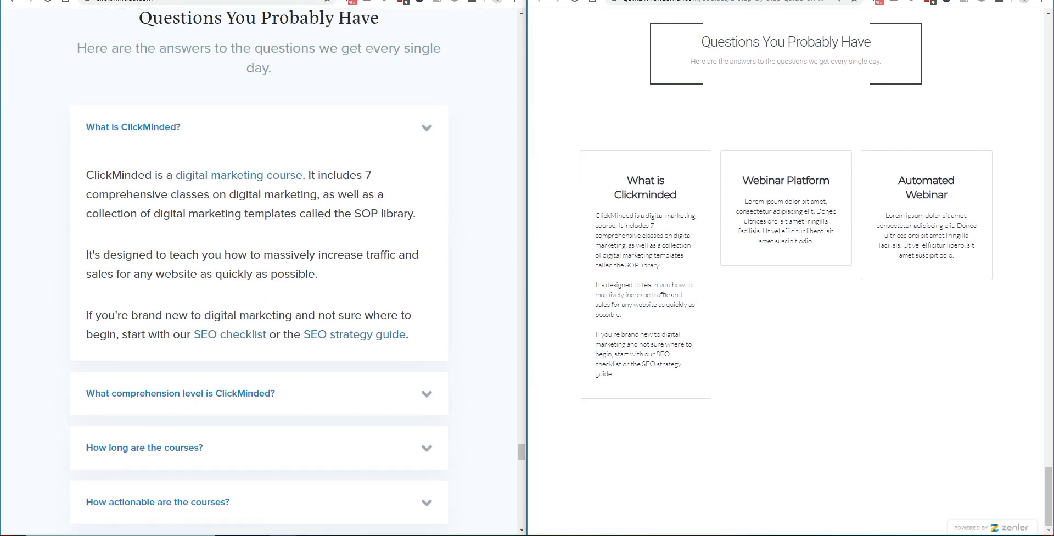
click(1016, 0)
key(ctrl+Tab)
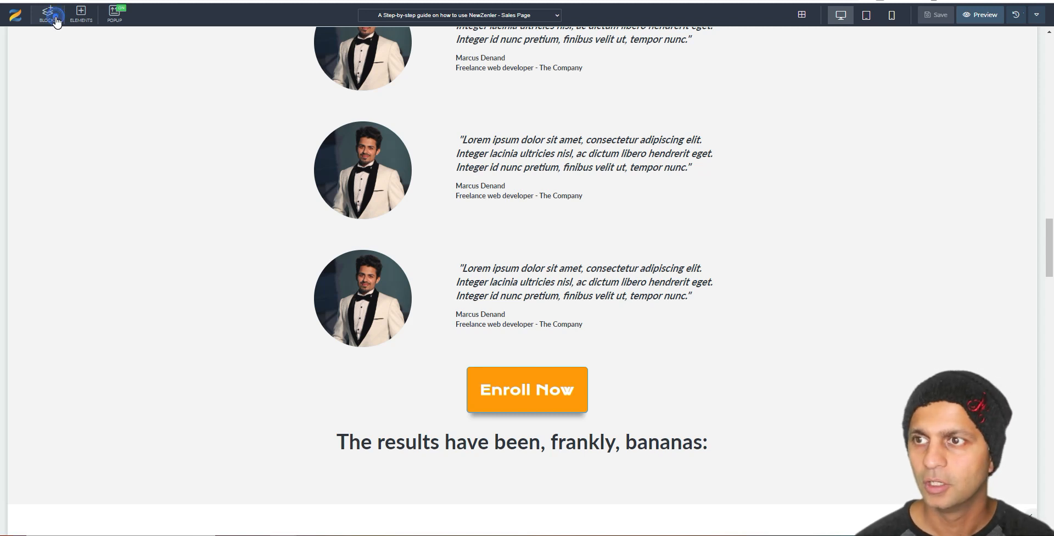
click(57, 22)
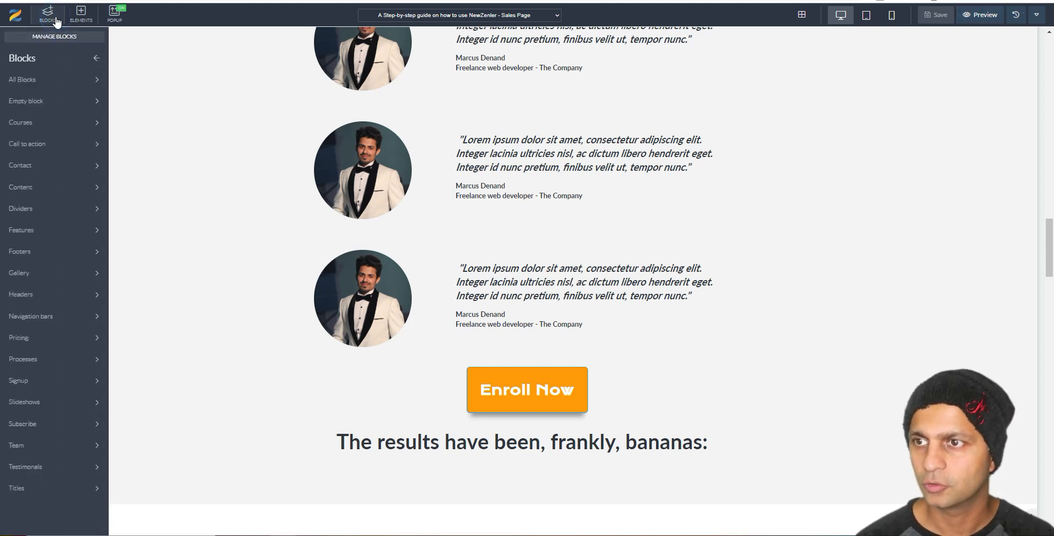
click(48, 488)
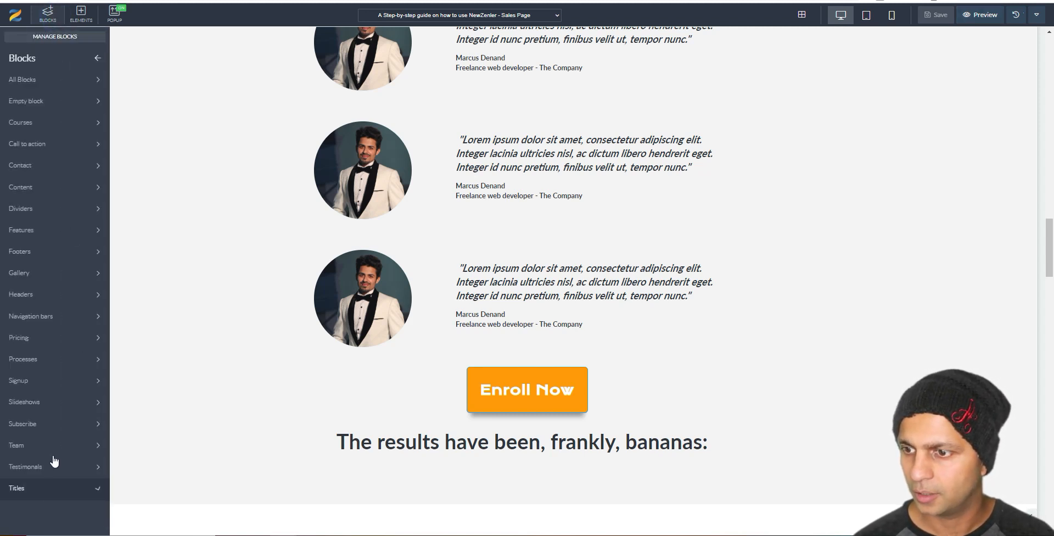
click(57, 83)
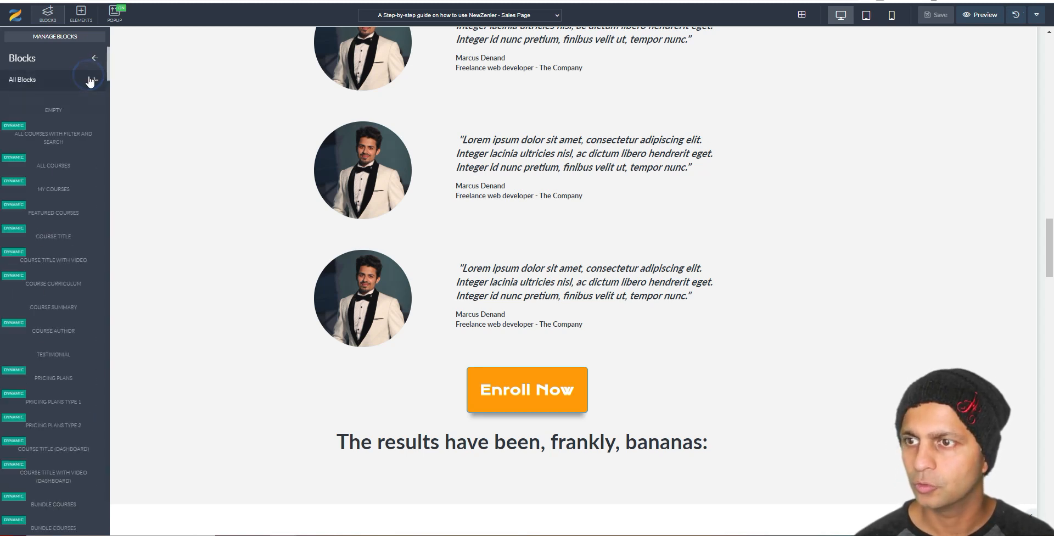
scroll(85, 193, down, 10)
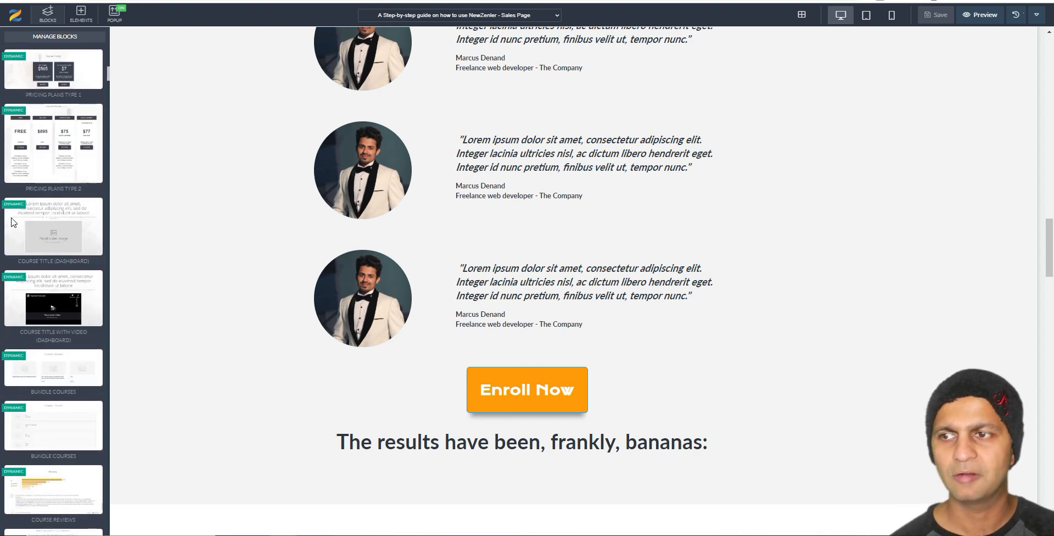
mouse_move(33, 210)
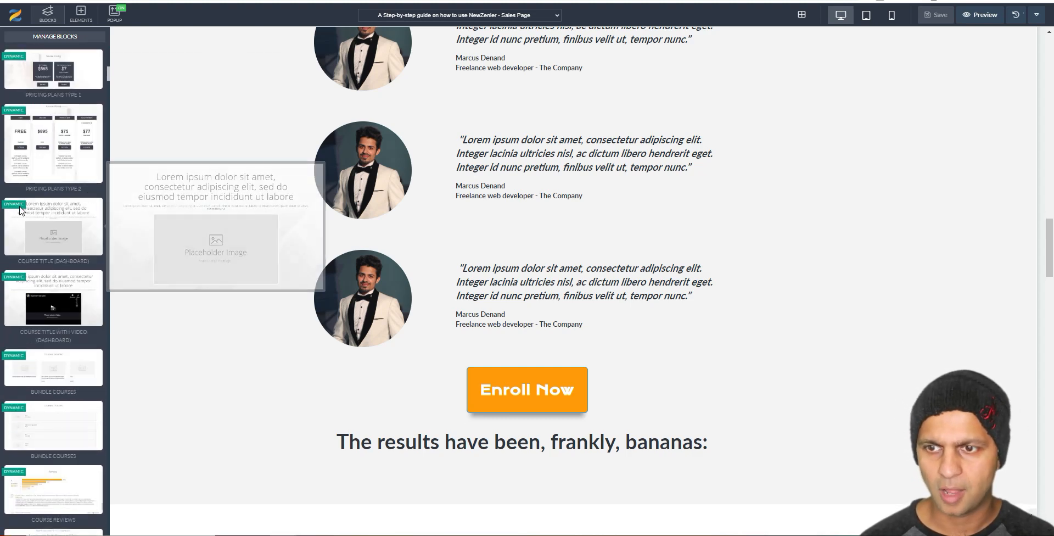
scroll(24, 205, down, 6)
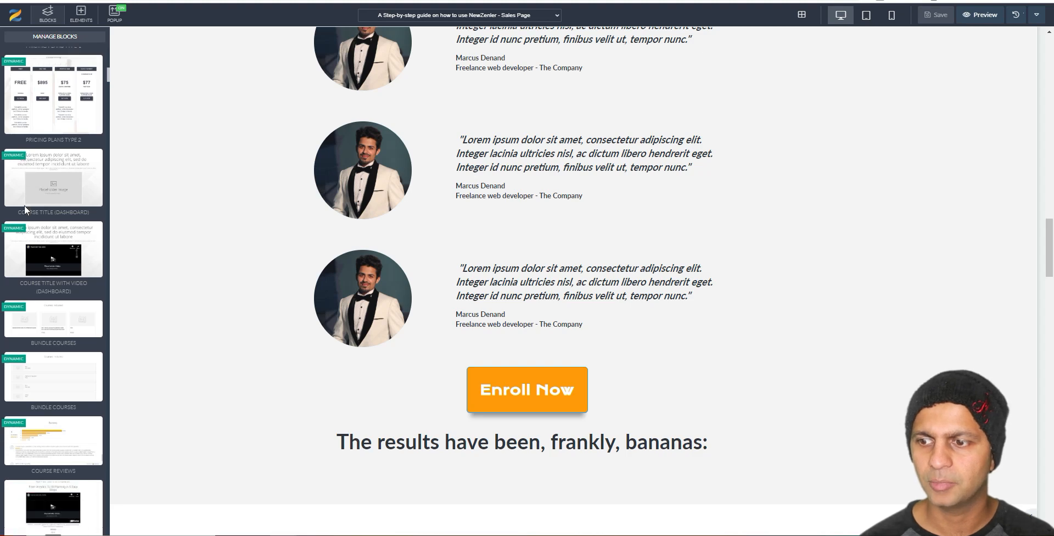
scroll(28, 205, down, 3)
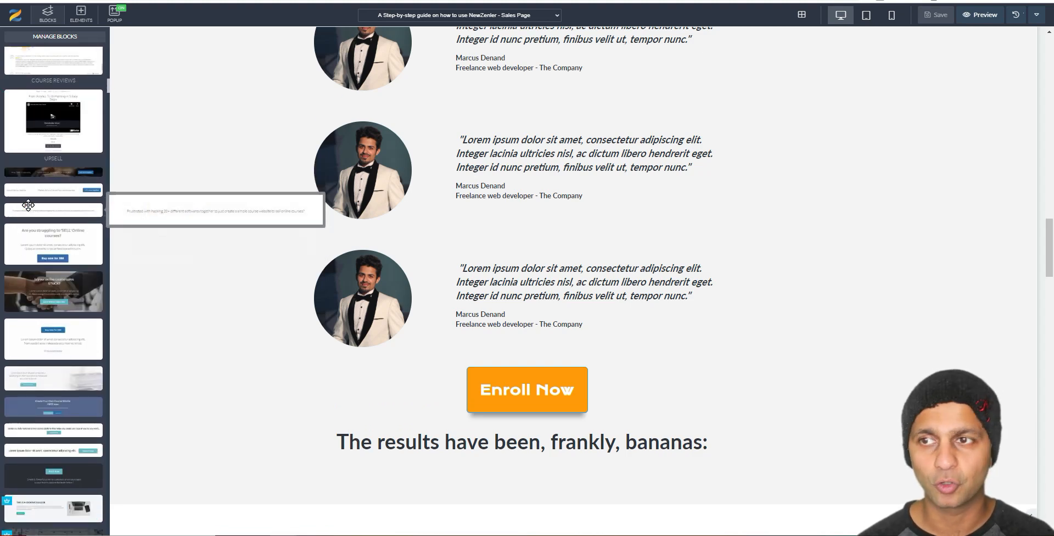
scroll(28, 206, down, 3)
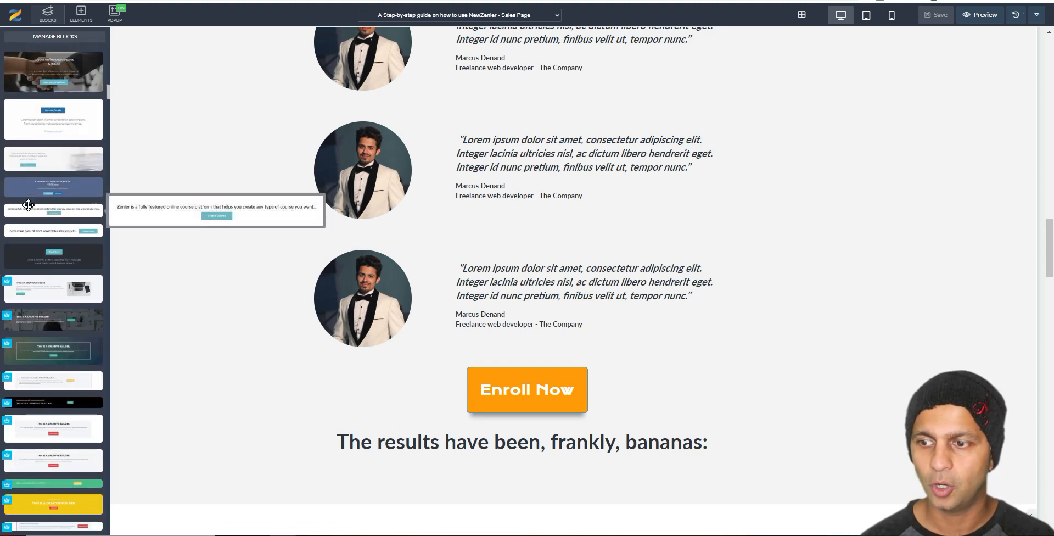
scroll(28, 205, down, 4)
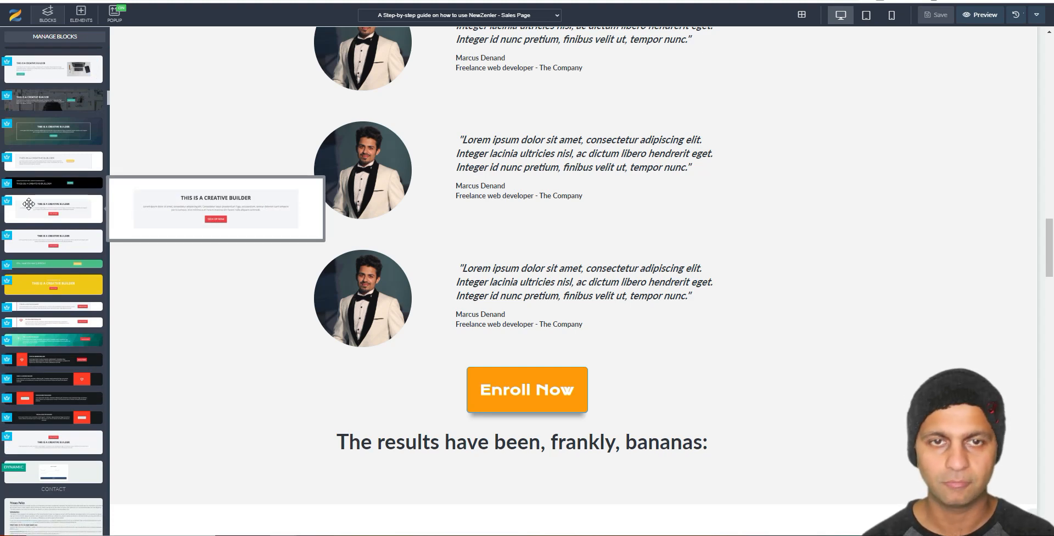
scroll(40, 194, down, 5)
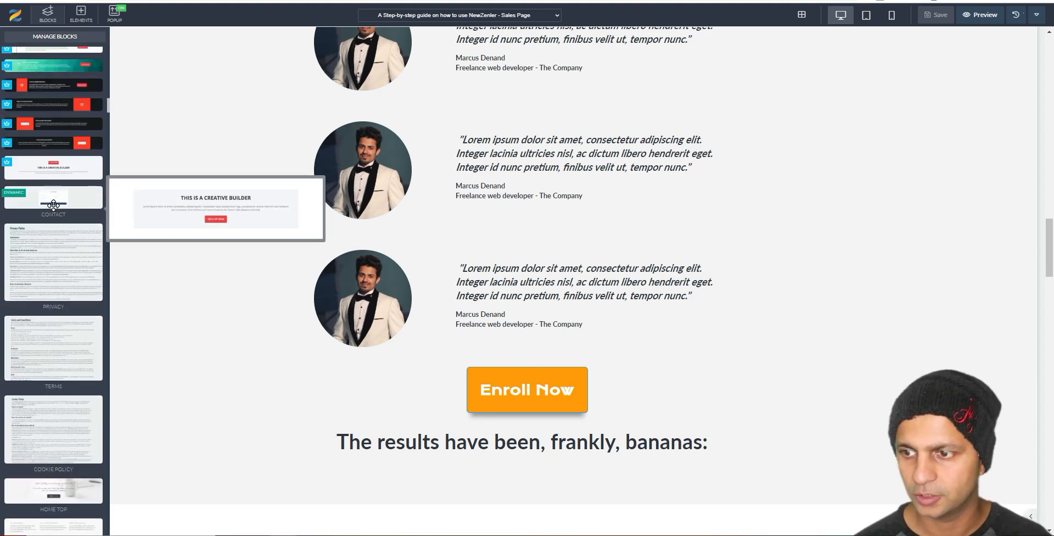
Step: Look over the Countdown timers in the Elements list
click(81, 13)
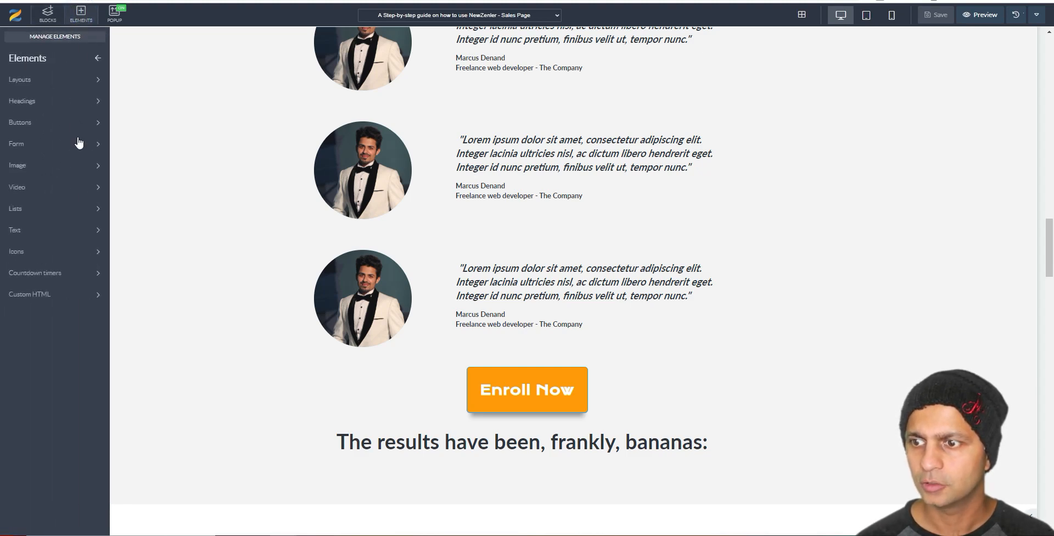
click(106, 274)
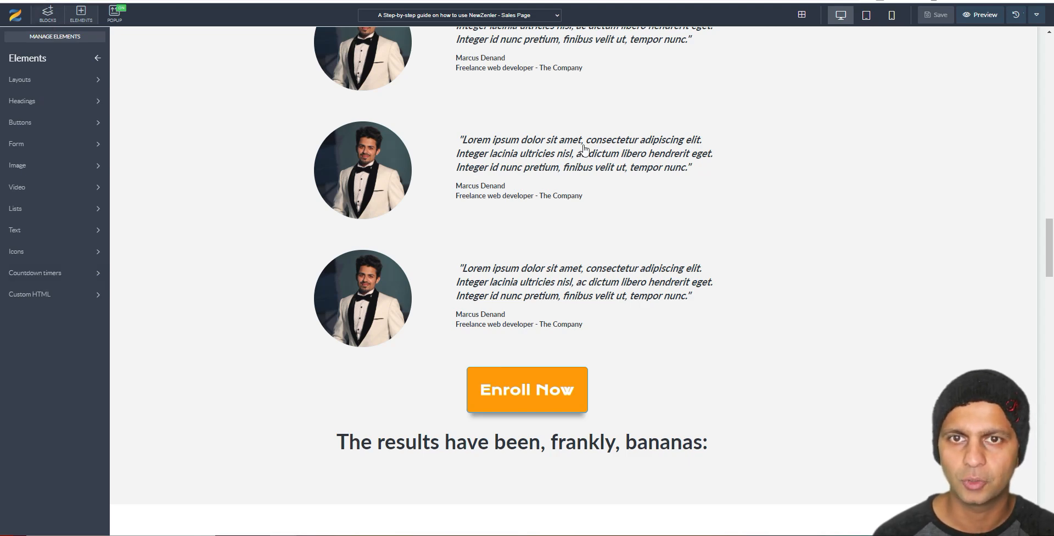
scroll(585, 150, up, 20)
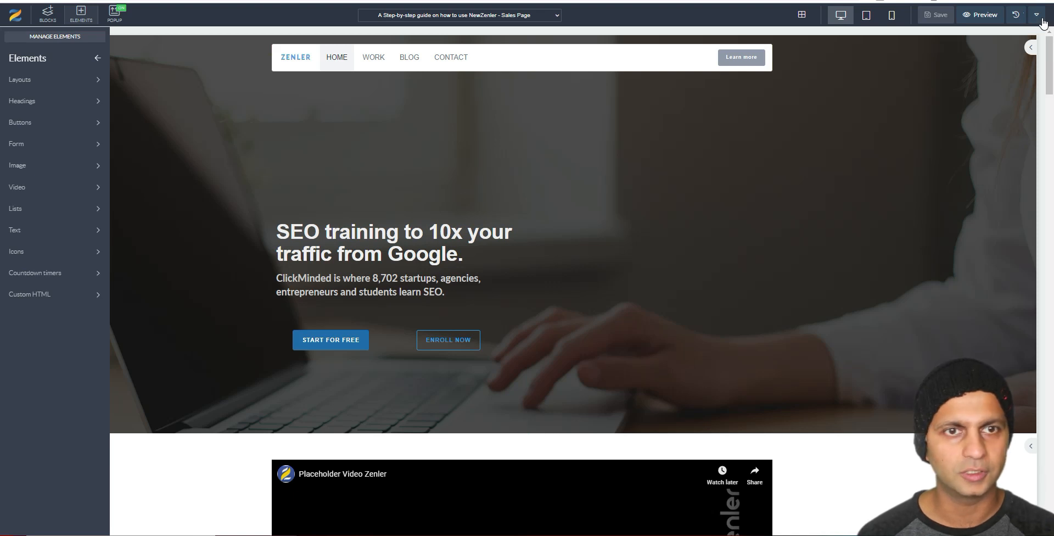
Step: Drag an Empty block from Blocks to the very top of the page, above the hero
click(48, 13)
drag(54, 84, 670, 59)
scroll(73, 104, up, 20)
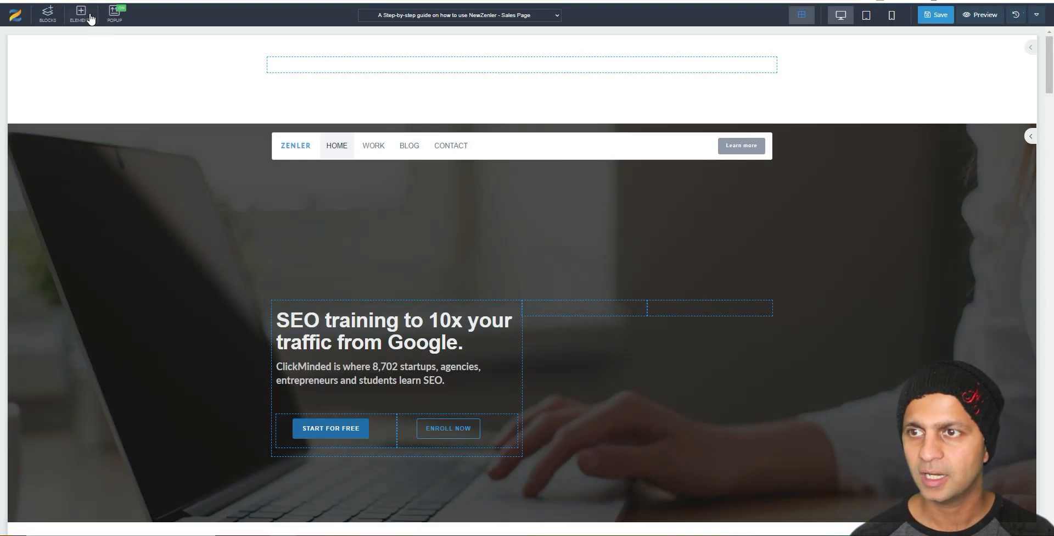
Step: Drag a countdown timer from Elements into the empty top block and open its settings
click(88, 15)
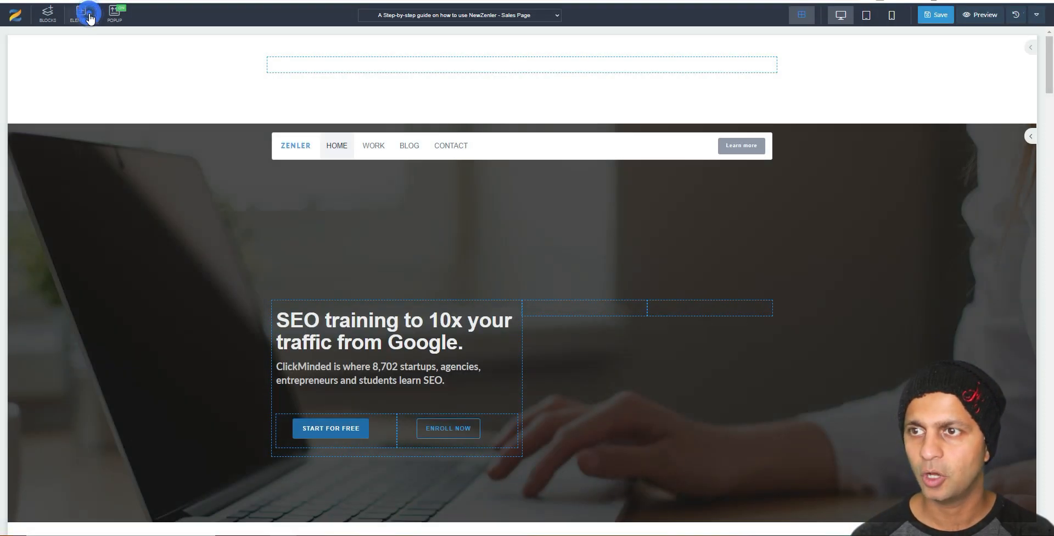
click(70, 274)
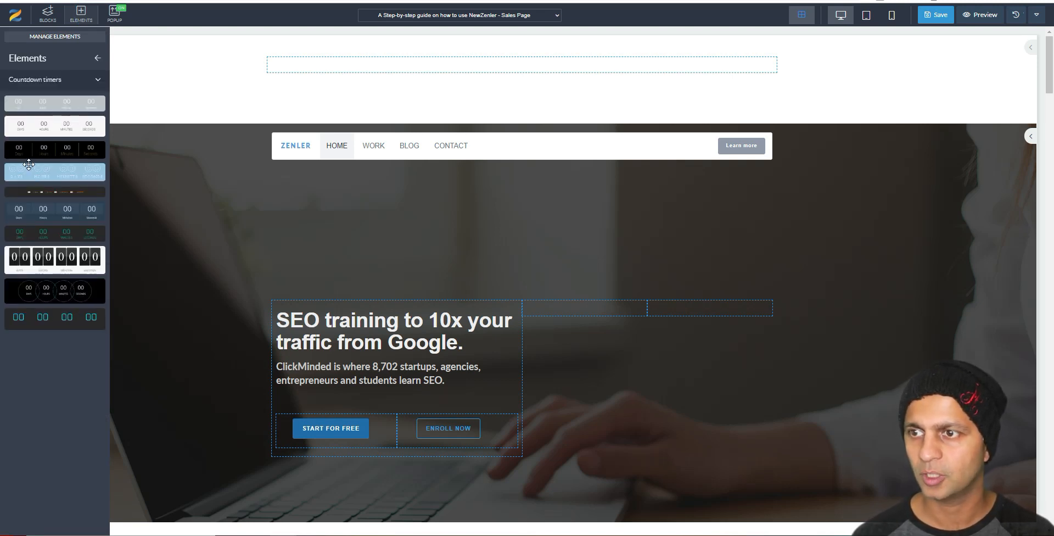
drag(32, 131, 528, 56)
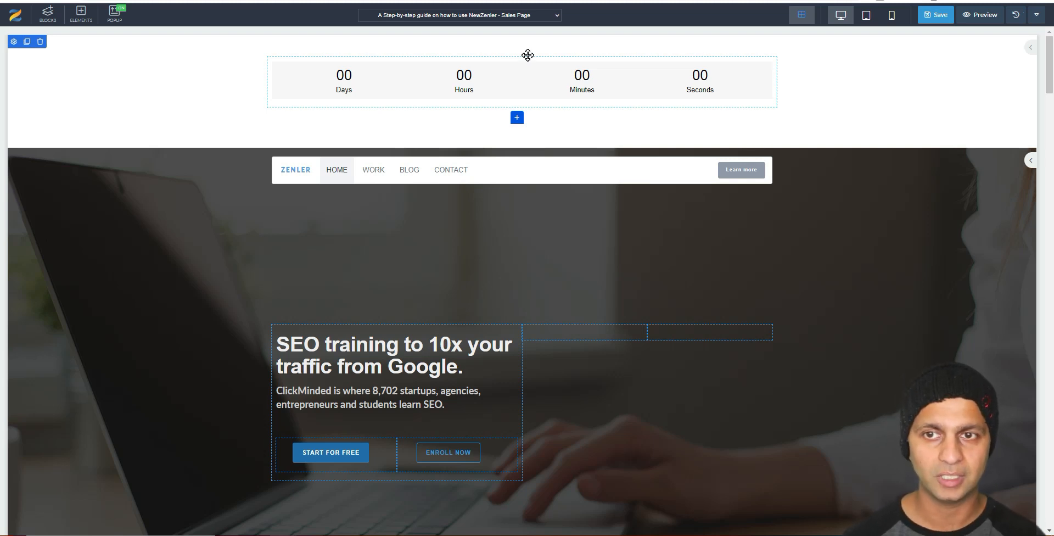
click(472, 67)
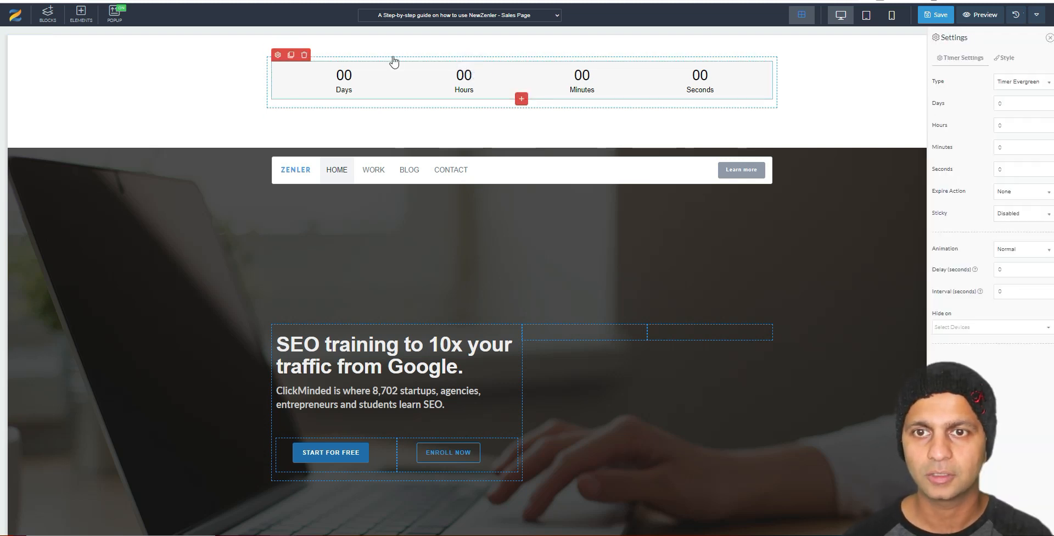
click(999, 85)
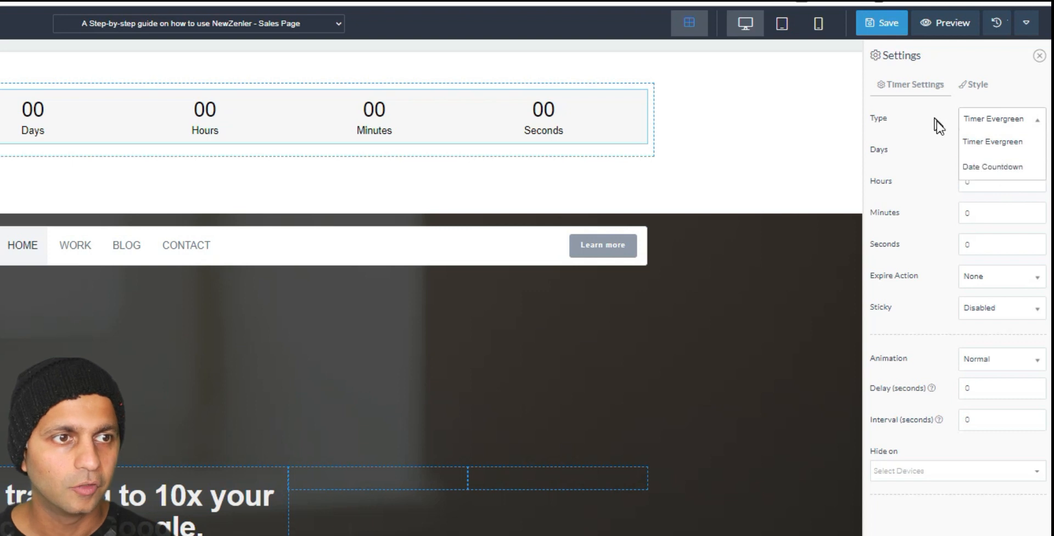
click(1025, 173)
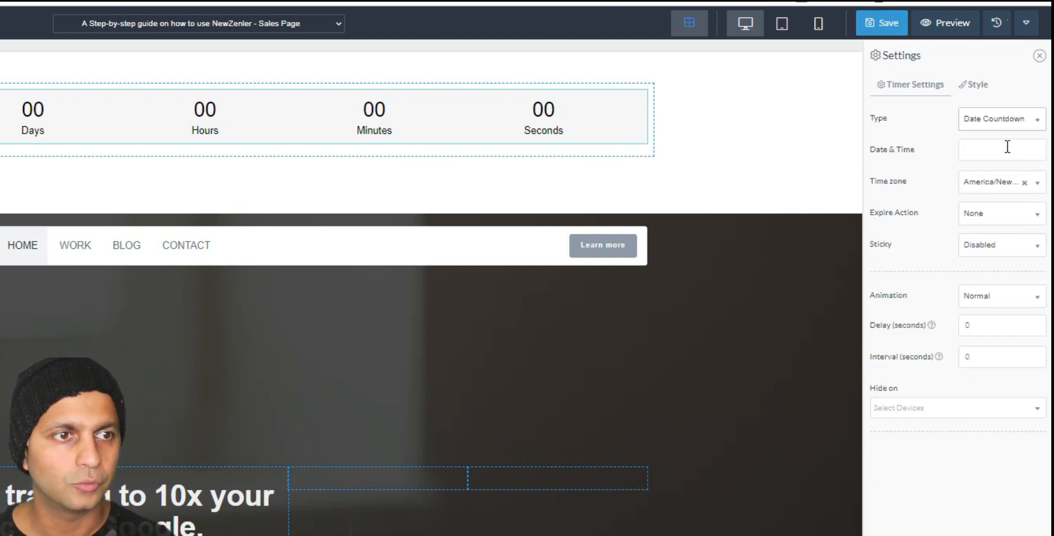
click(1006, 147)
click(981, 264)
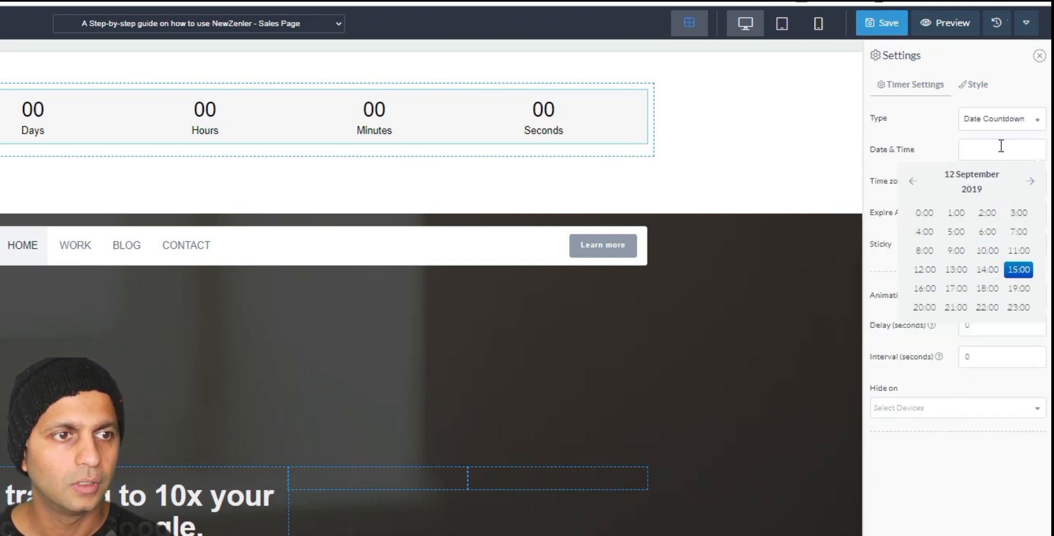
click(1015, 270)
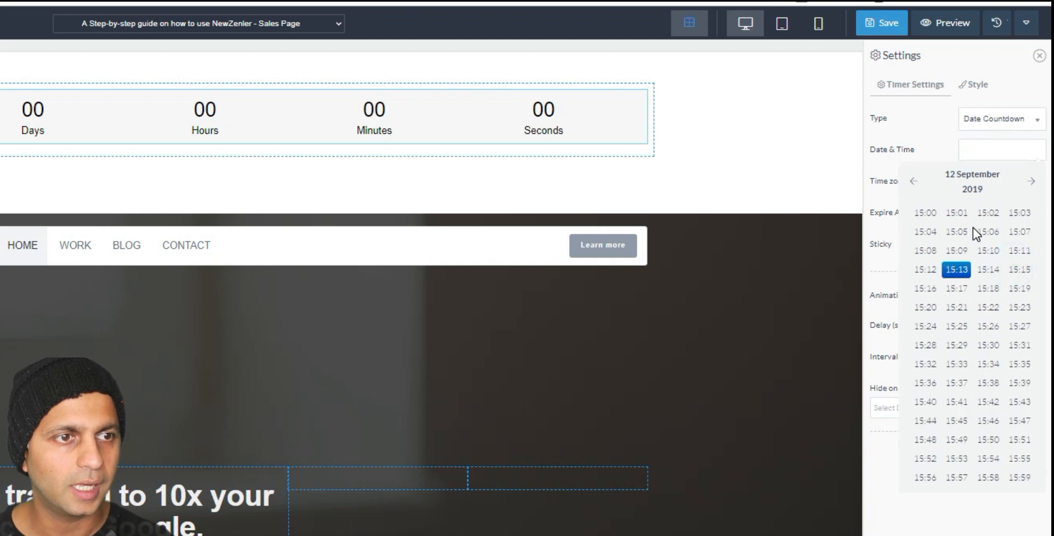
click(1023, 479)
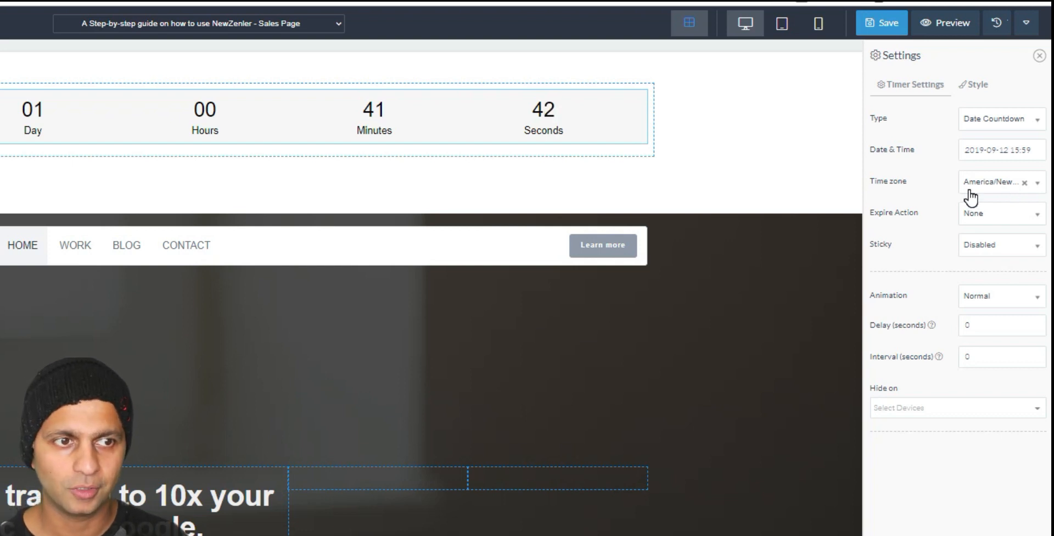
click(980, 215)
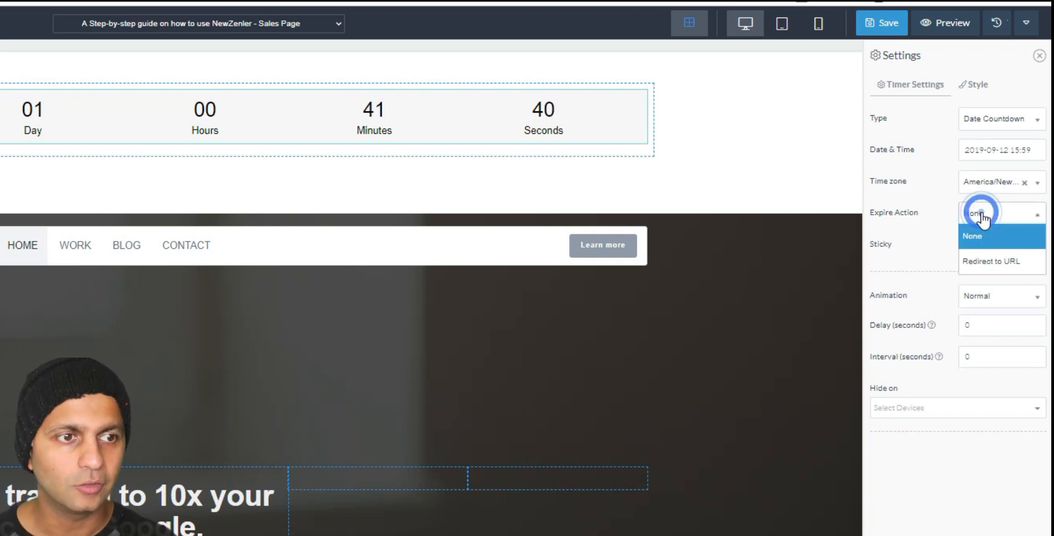
click(993, 262)
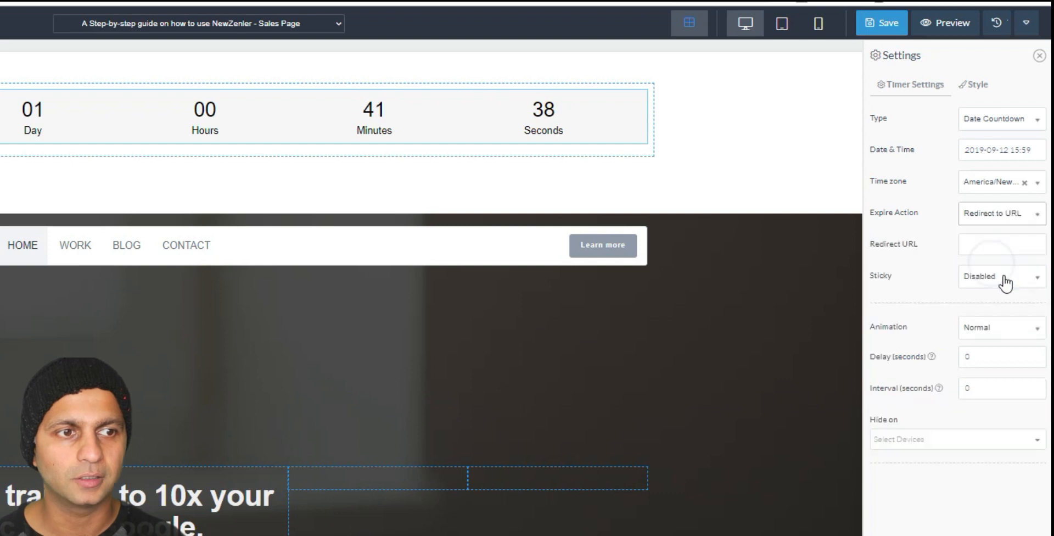
click(1007, 243)
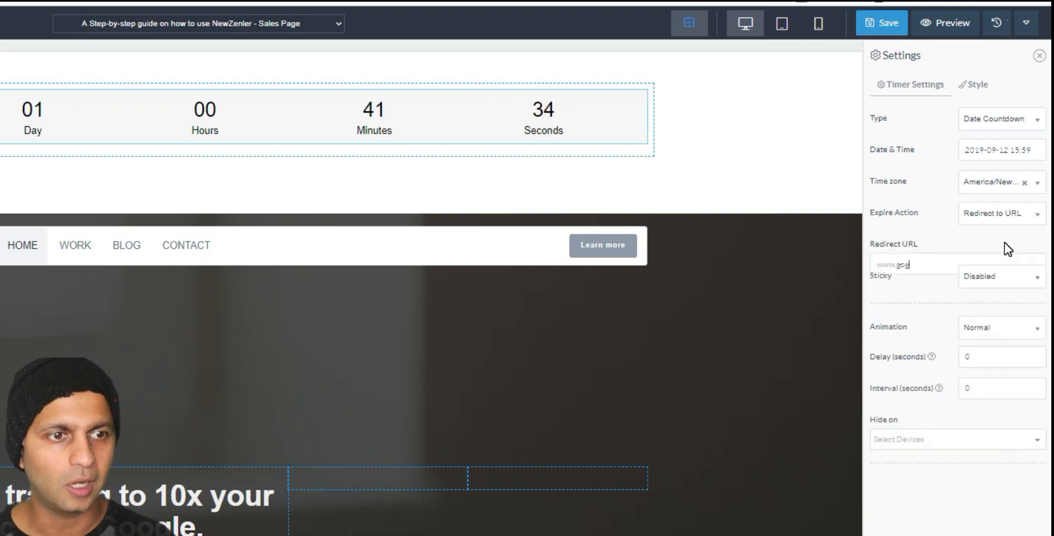
drag(931, 264, 871, 264)
click(870, 264)
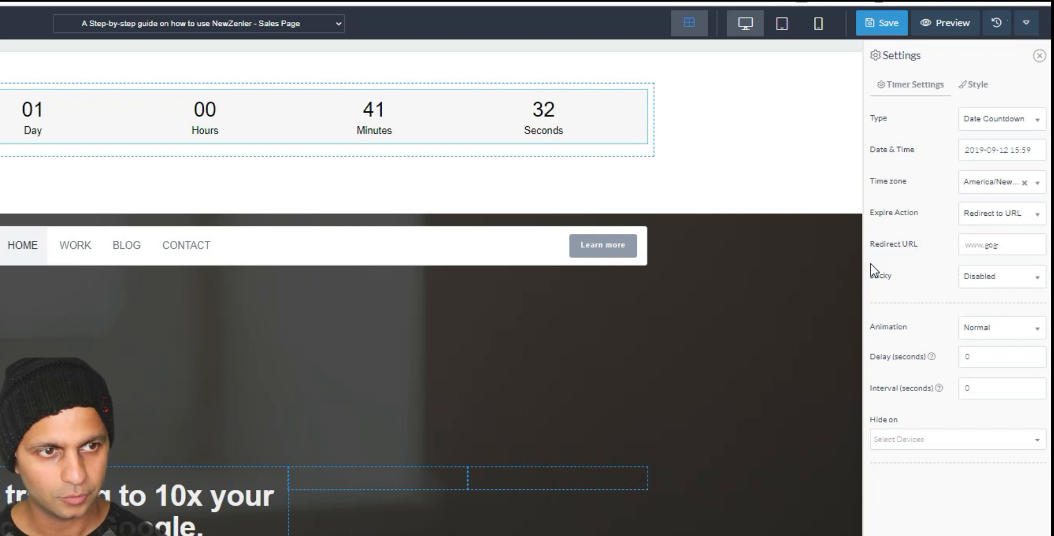
double_click(1012, 243)
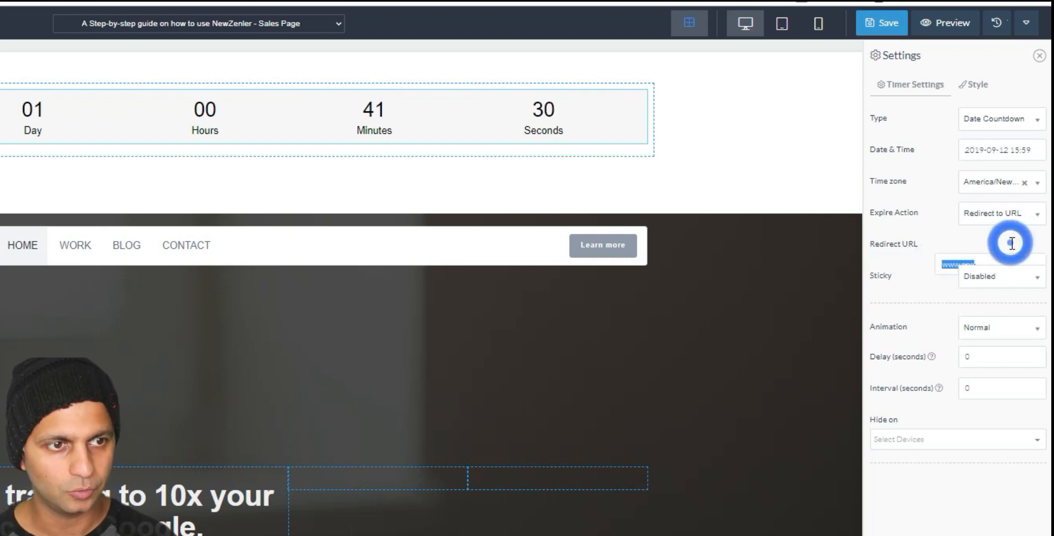
text(www)
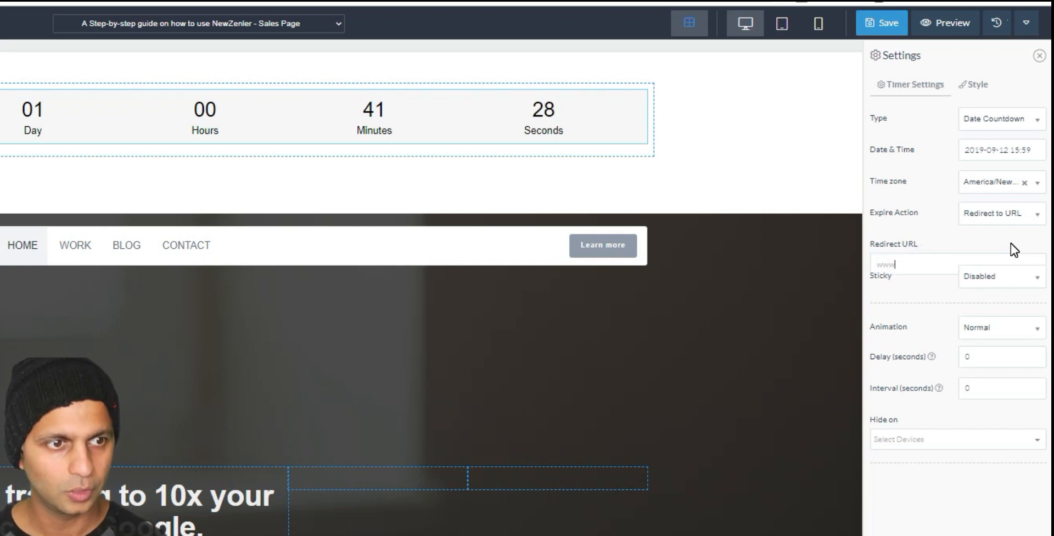
text(.google.com)
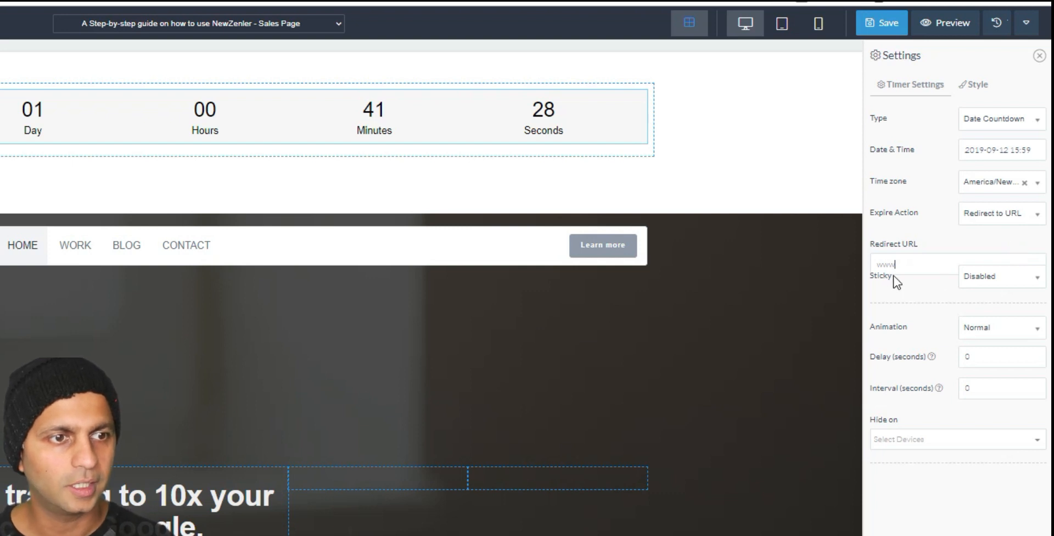
Step: Pin the timer to the top with a 5-second delay, hidden on no devices
click(988, 277)
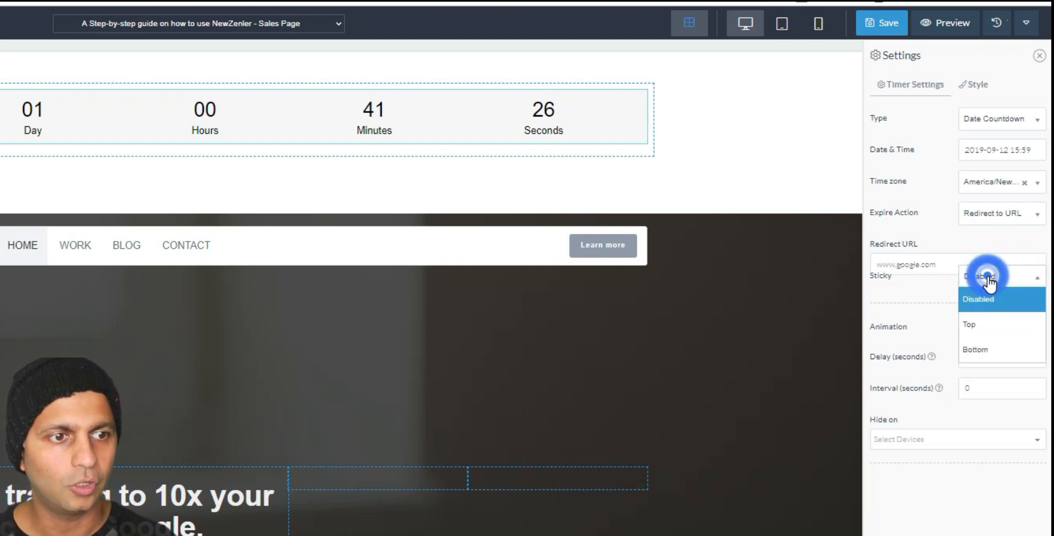
click(996, 329)
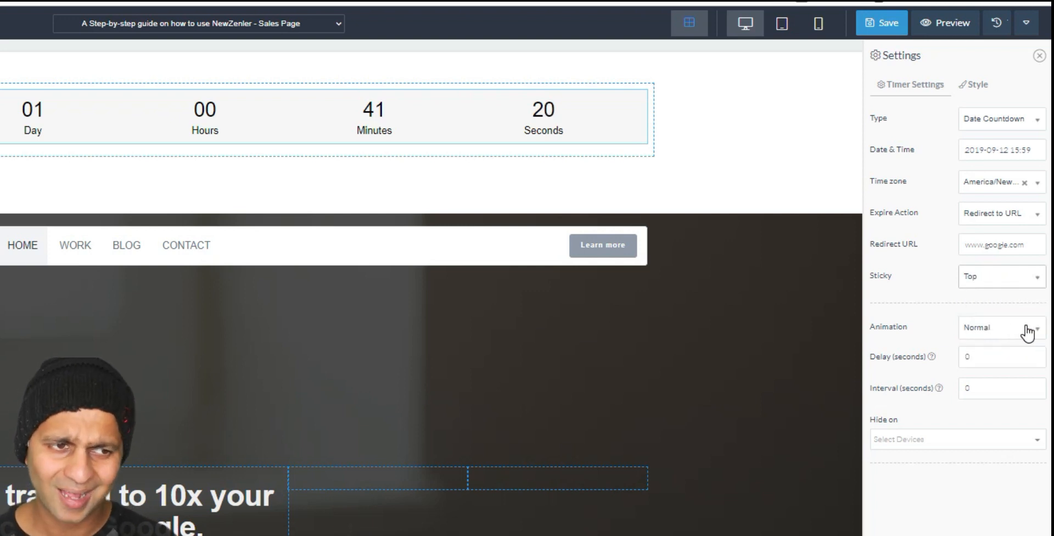
double_click(996, 356)
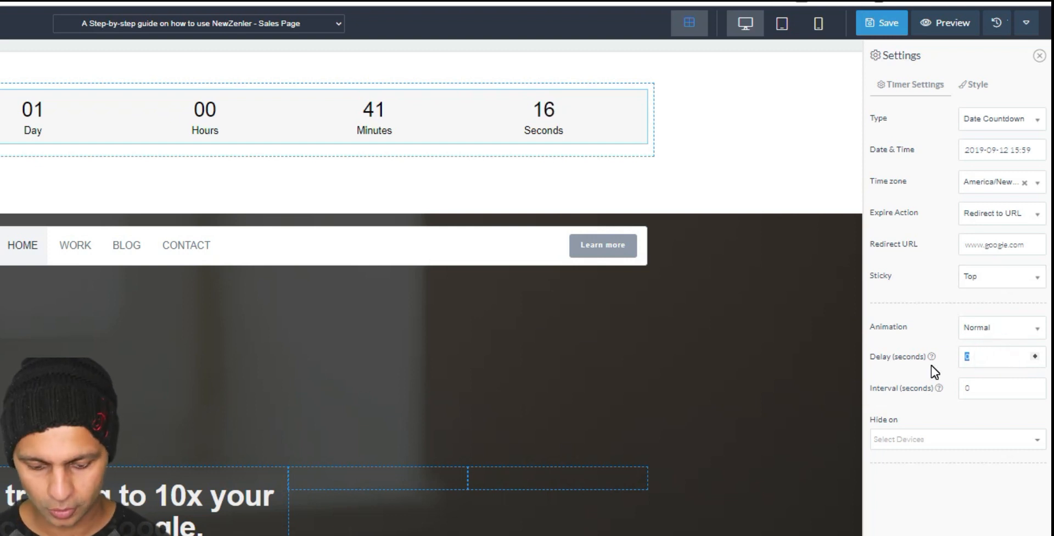
text(30)
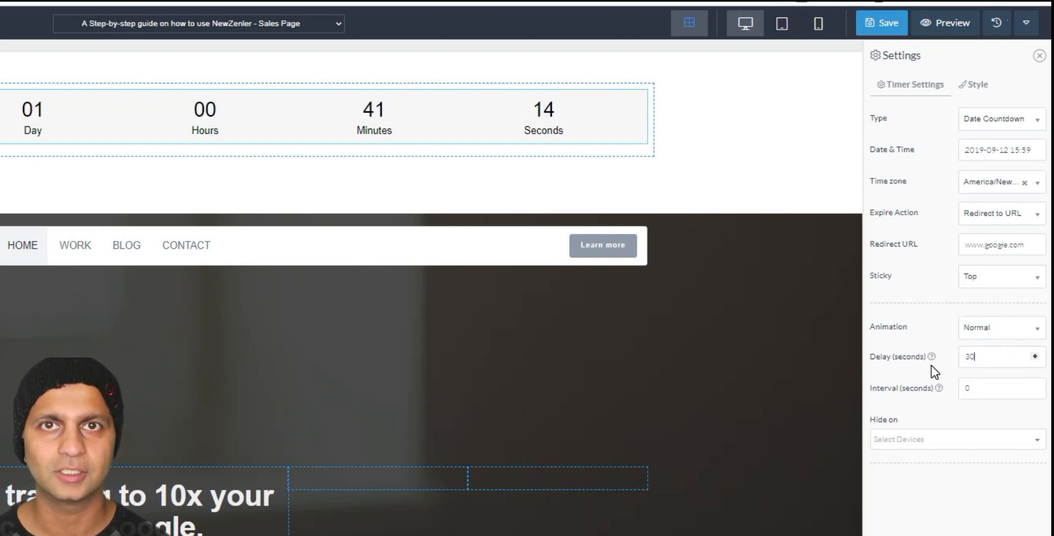
key(ctrl+a)
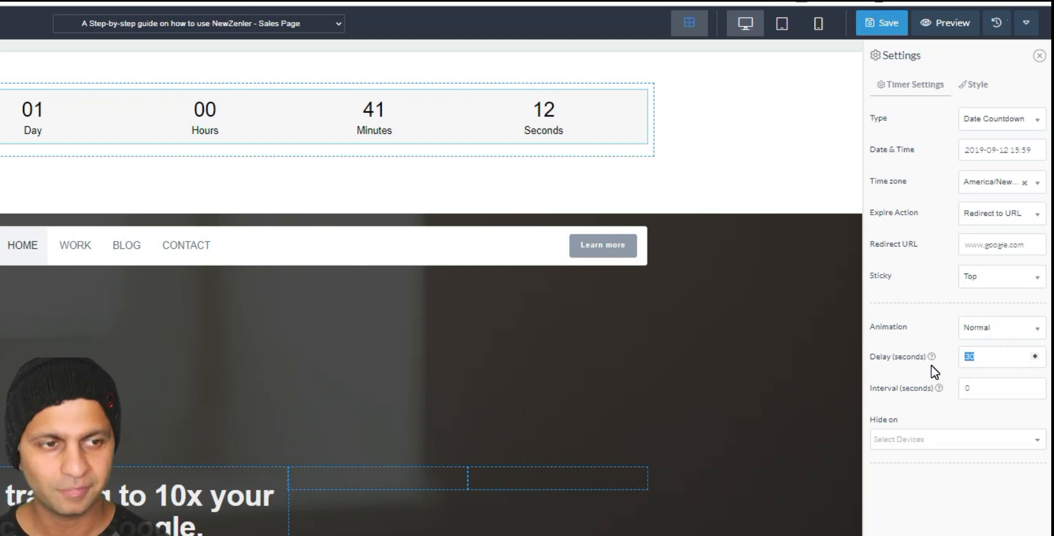
text(5)
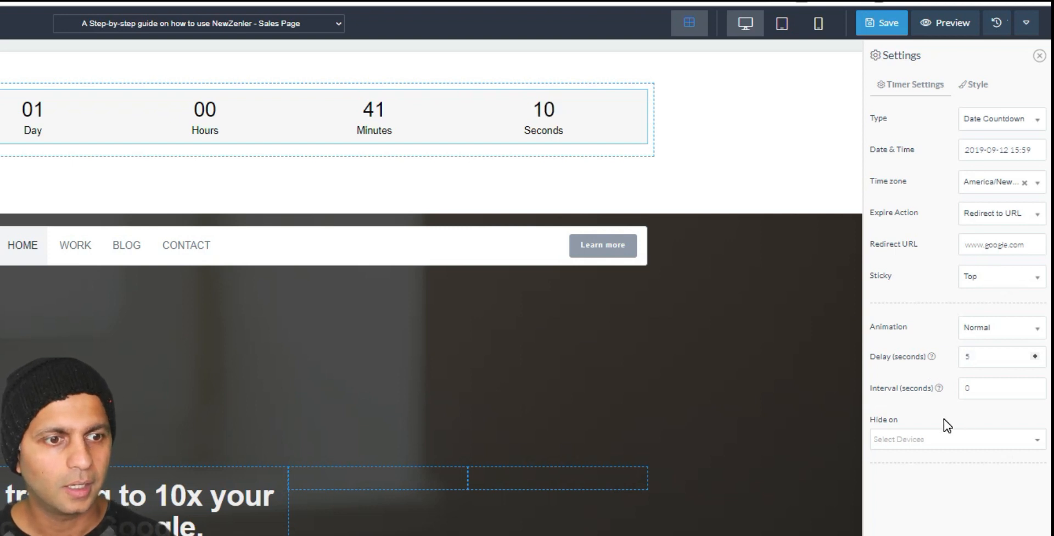
click(945, 441)
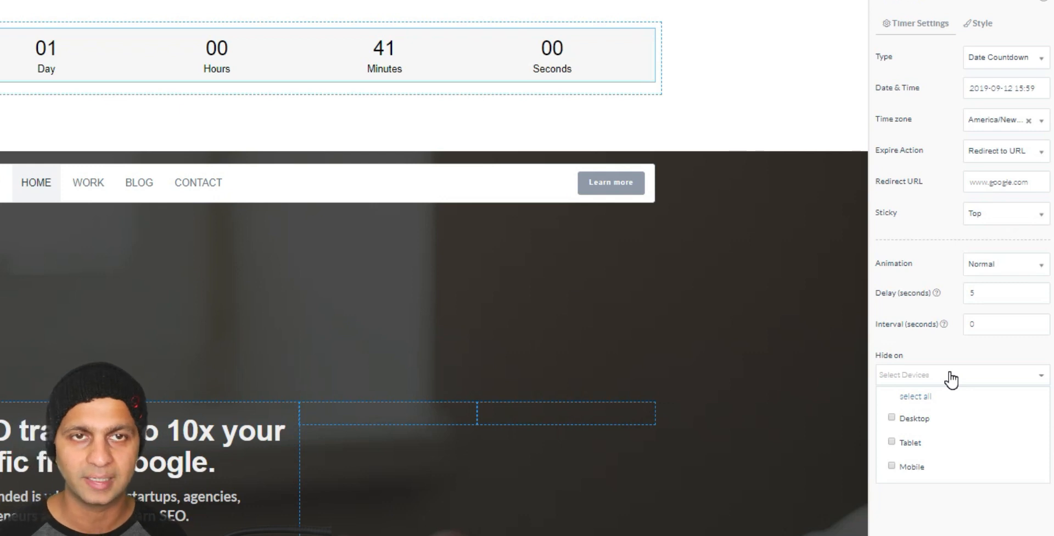
click(951, 377)
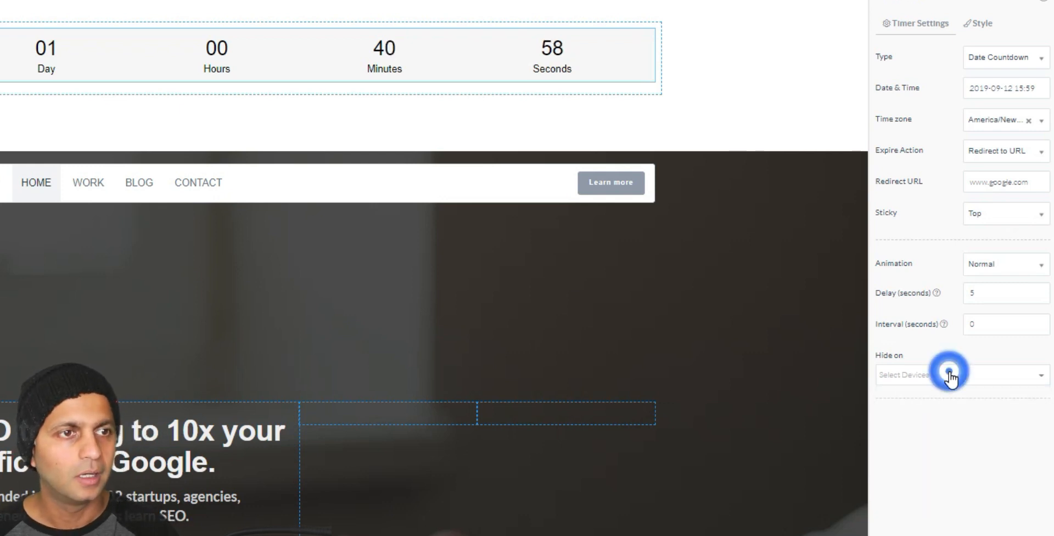
Step: Style the countdown with an orange background, white digits and light grey (#cccccc) labels
click(980, 25)
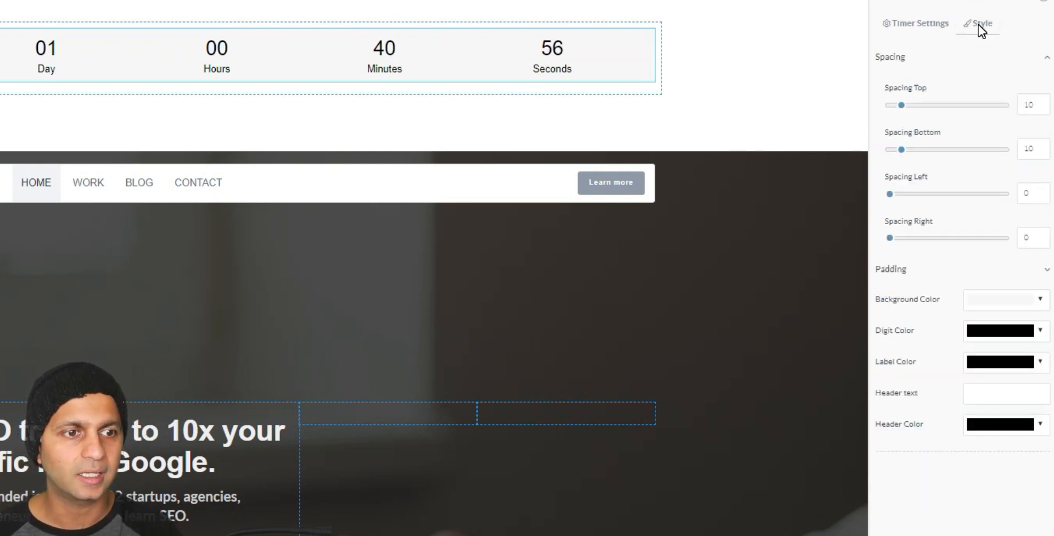
click(1013, 308)
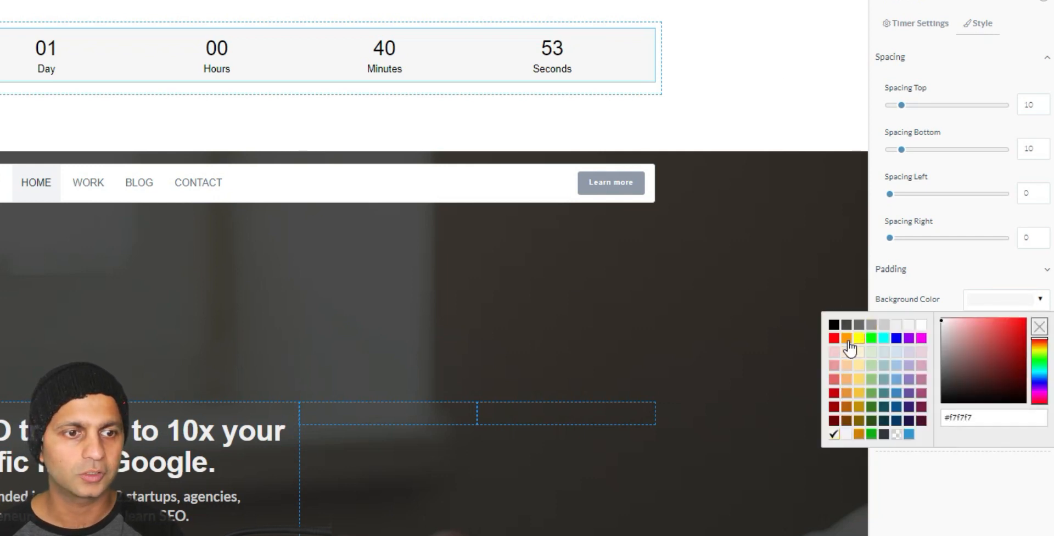
click(846, 338)
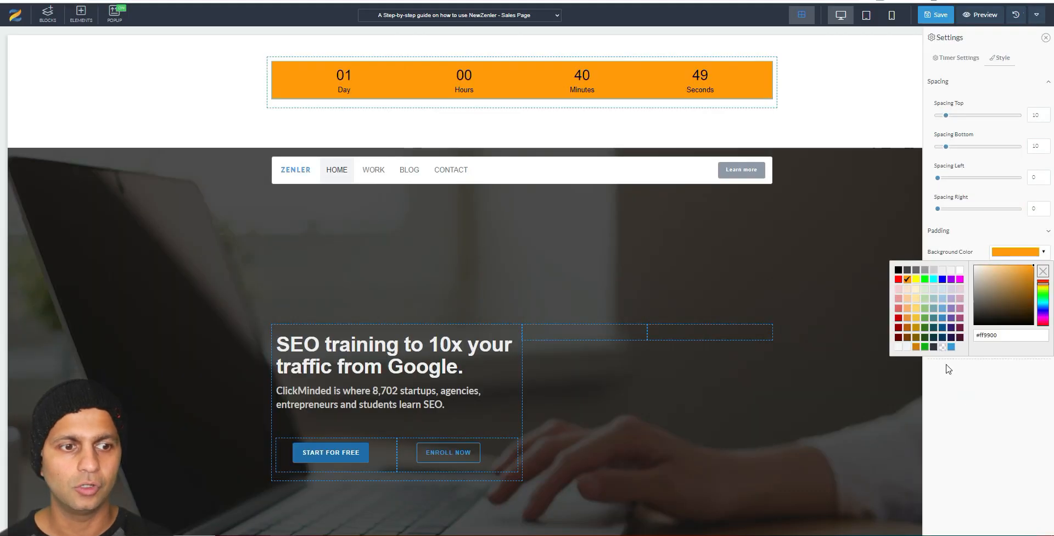
click(930, 501)
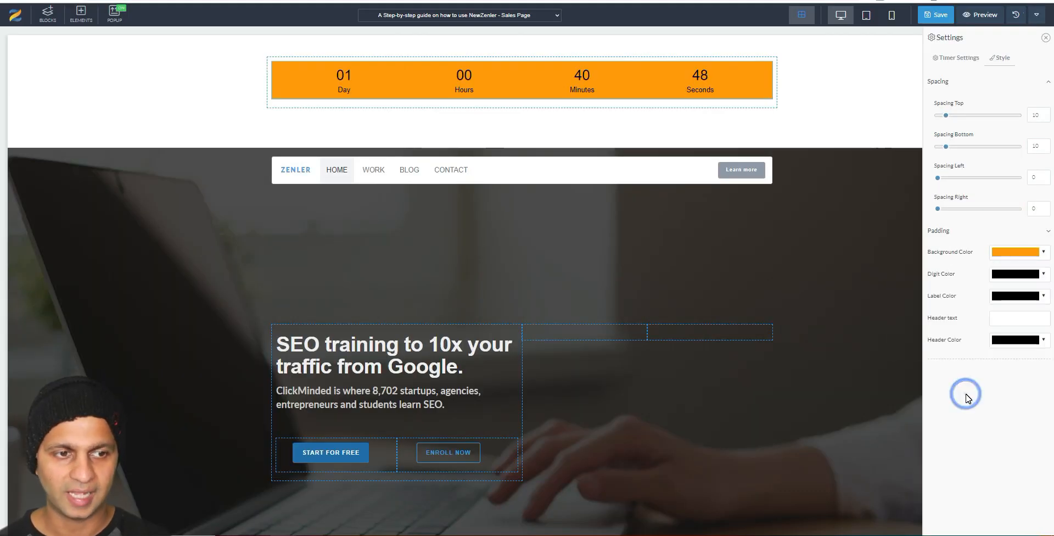
click(1027, 274)
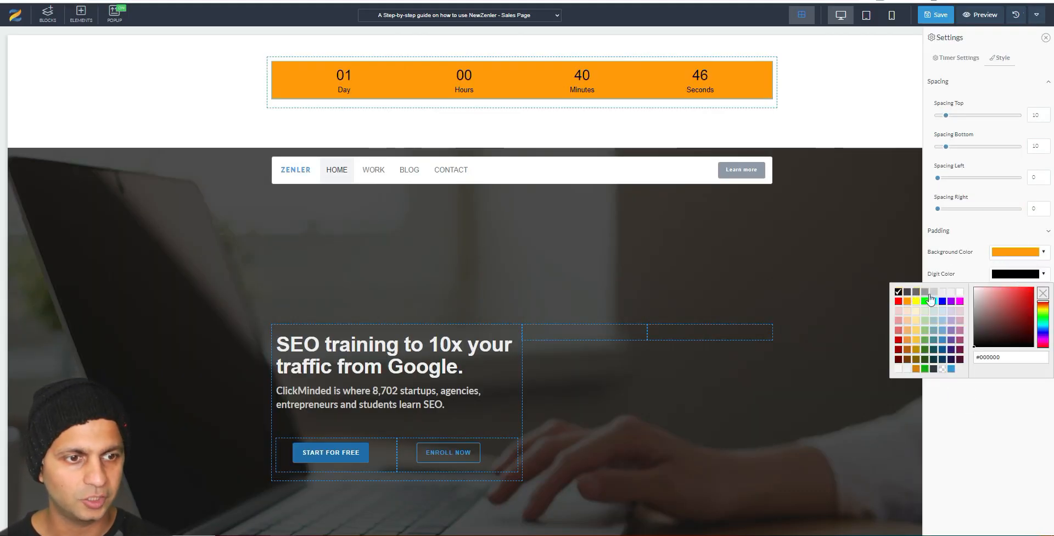
click(959, 291)
click(968, 250)
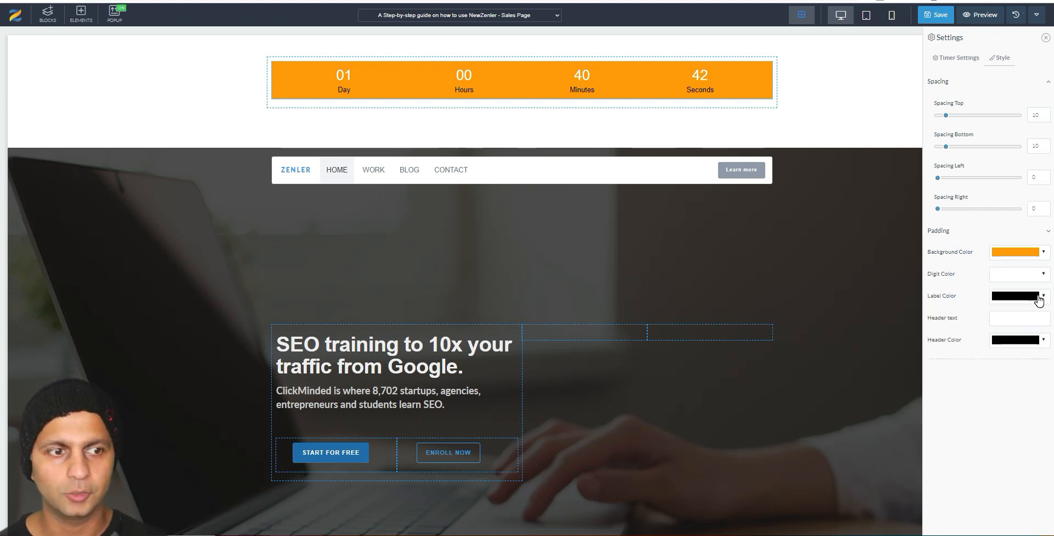
click(1039, 297)
click(960, 315)
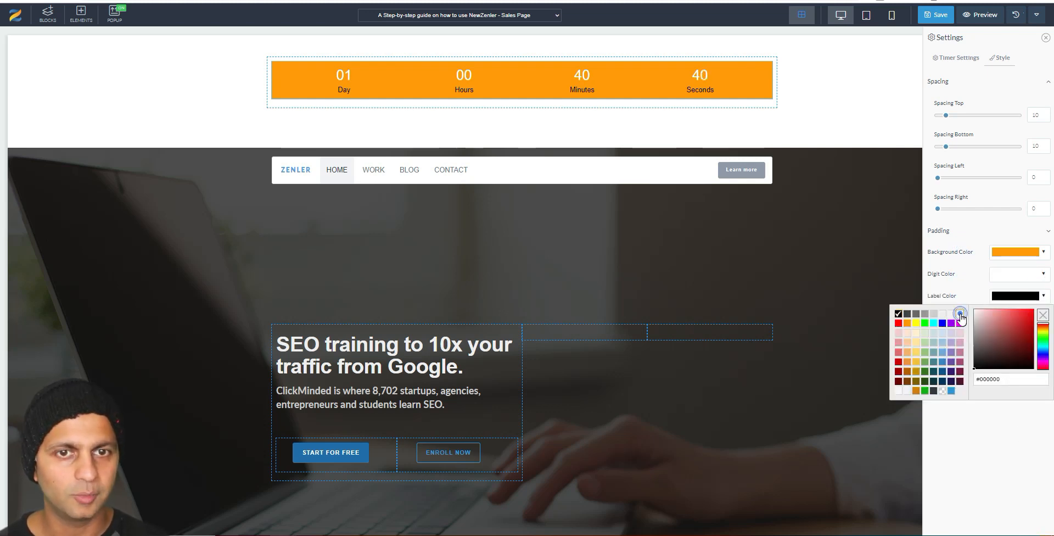
click(931, 313)
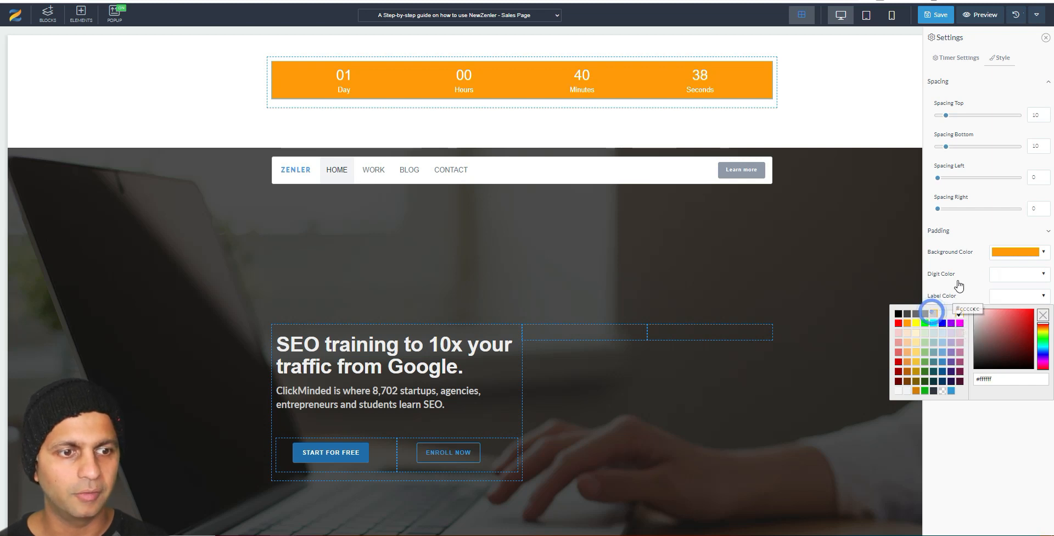
click(956, 278)
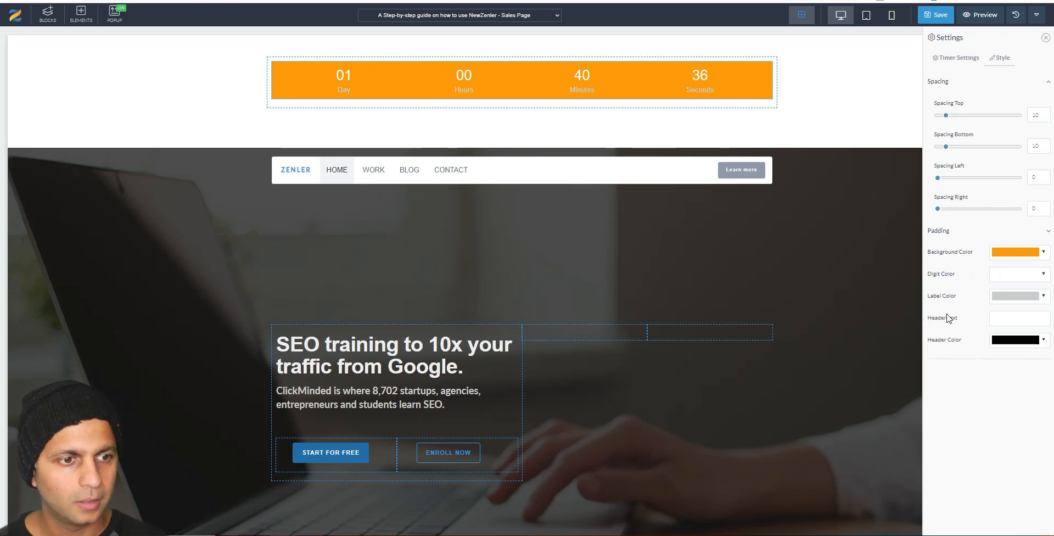
Step: Add the red header 'Enrollment Closes In:' to the countdown and save the page
click(1000, 318)
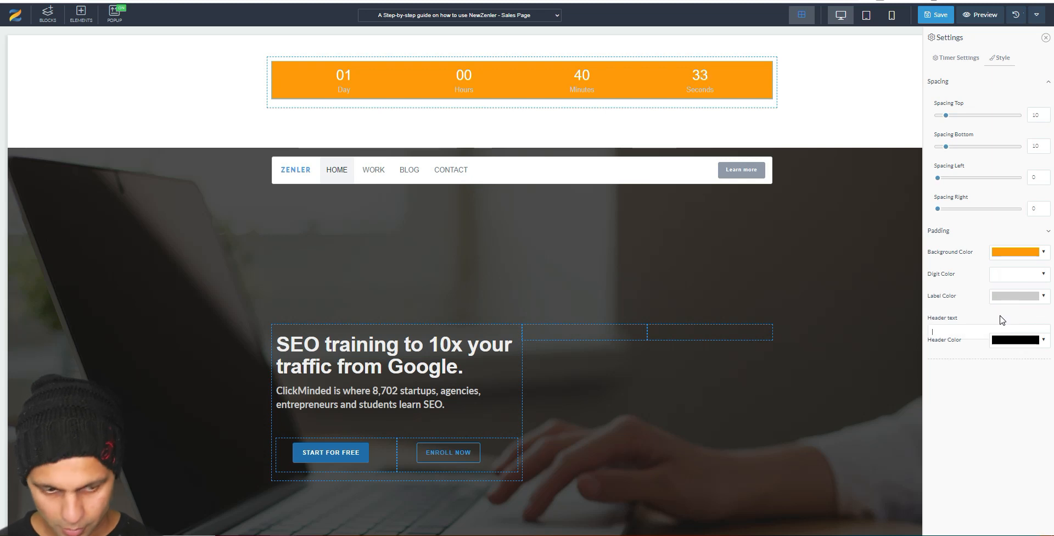
text(En)
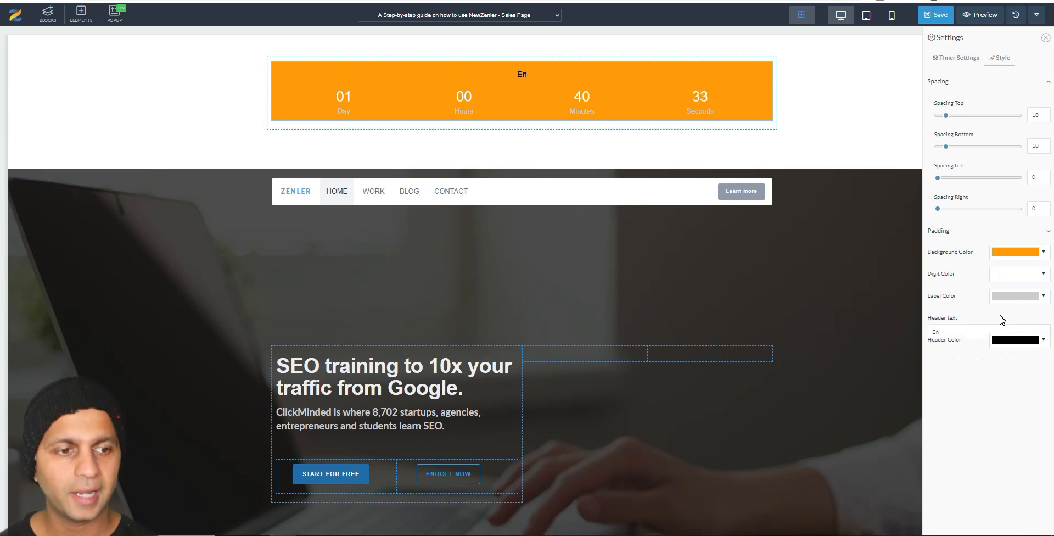
text(rollment)
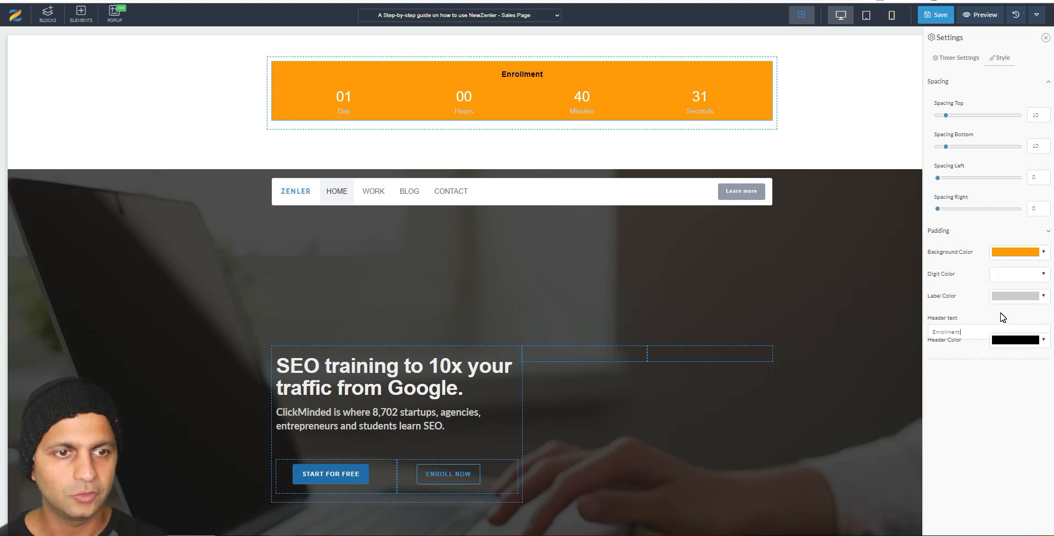
text( Closes In:)
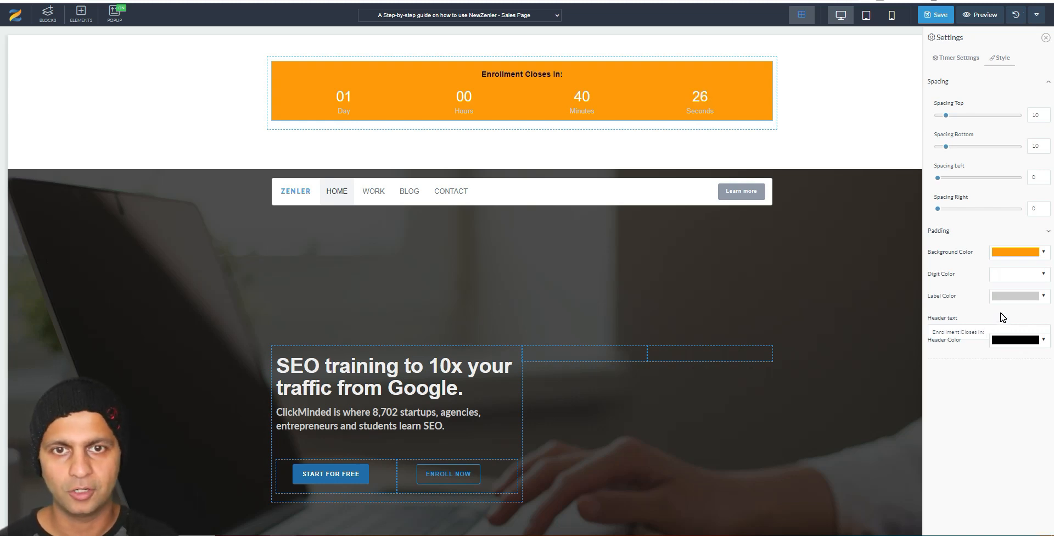
click(1025, 342)
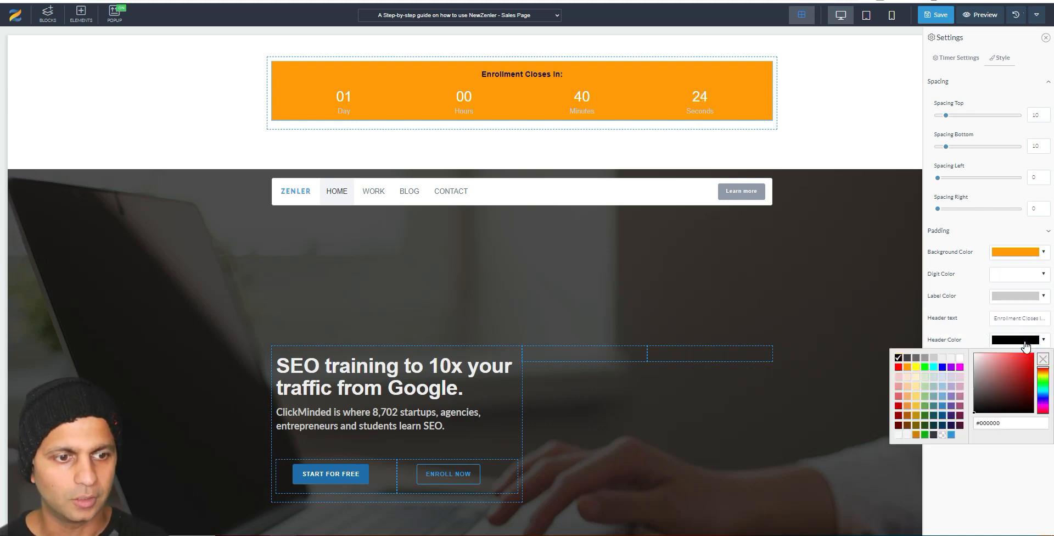
click(959, 358)
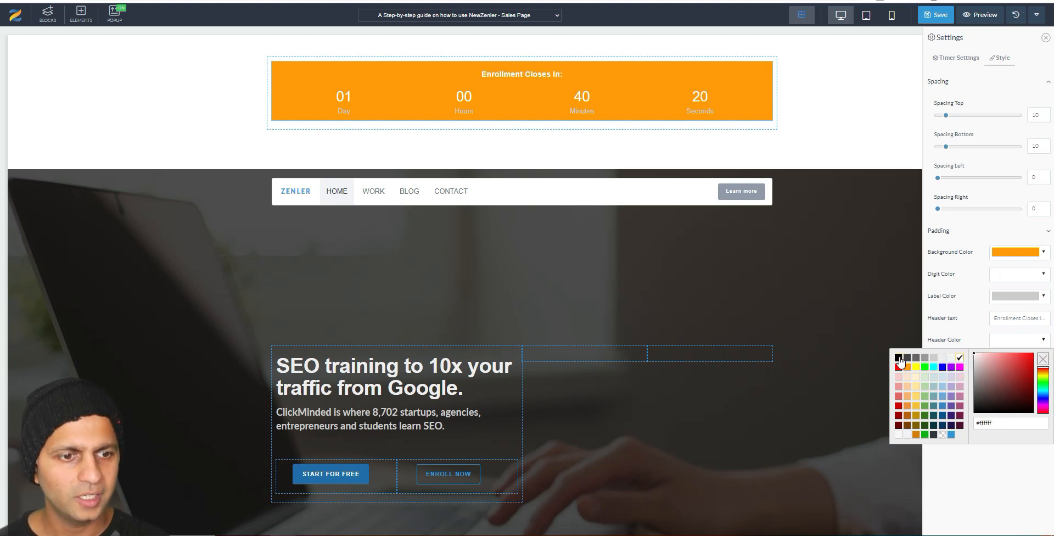
click(898, 367)
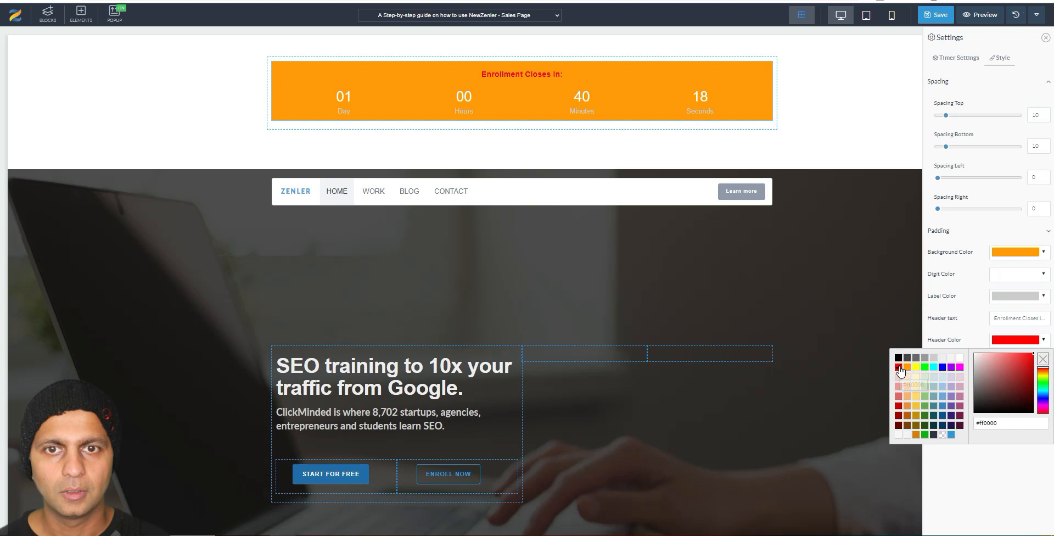
click(946, 282)
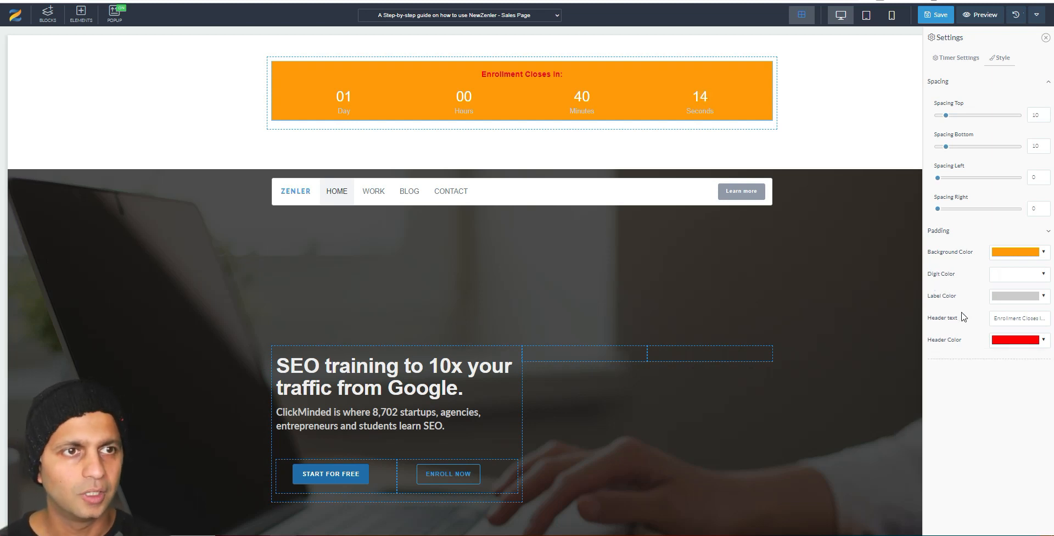
click(936, 15)
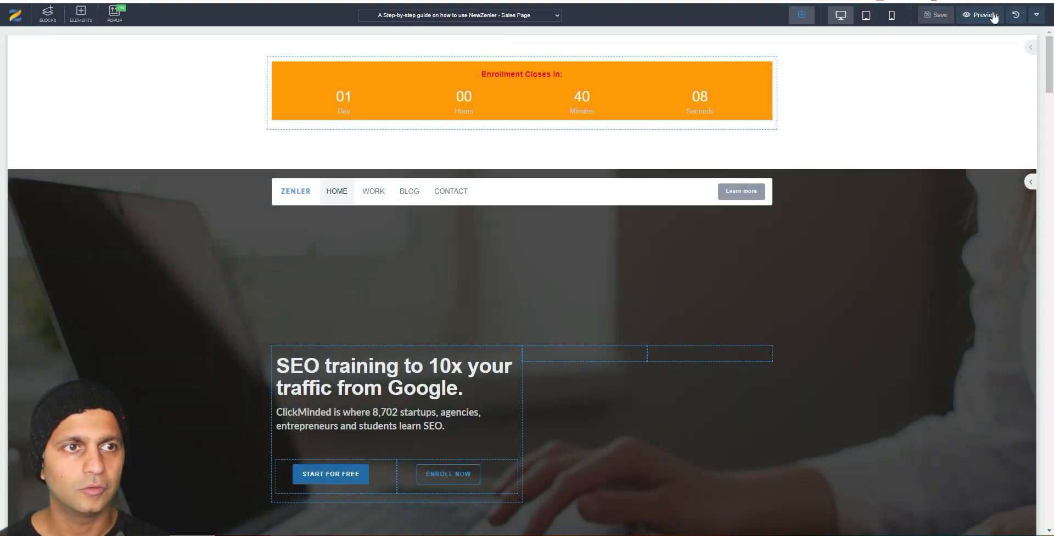
click(991, 14)
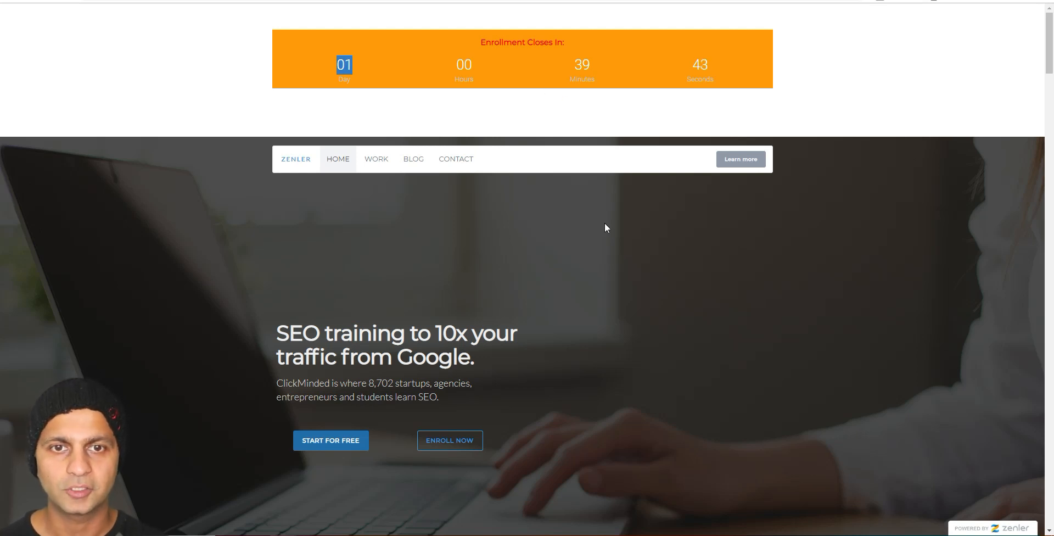
scroll(605, 224, down, 10)
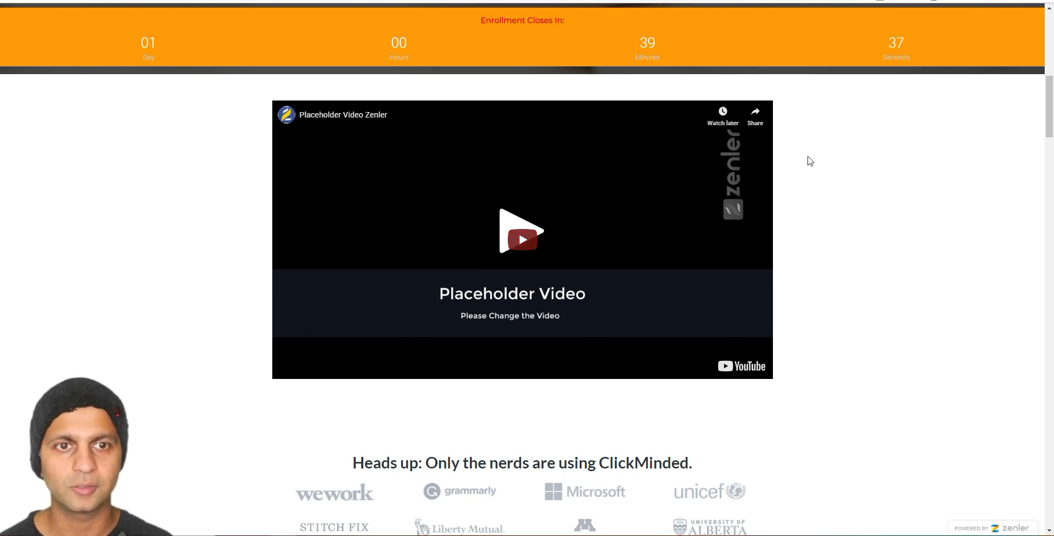
scroll(809, 157, down, 5)
scroll(808, 161, down, 20)
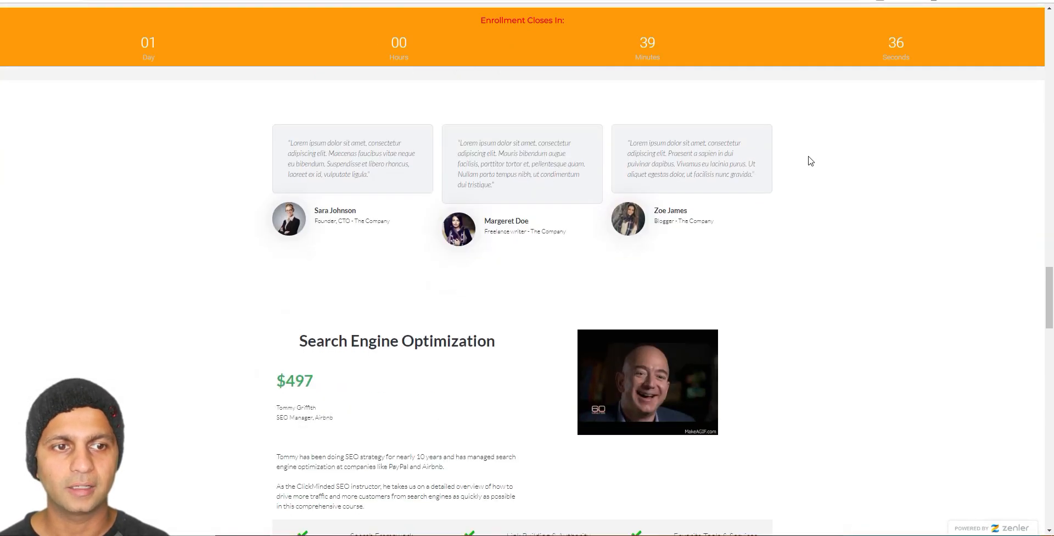
scroll(809, 160, down, 20)
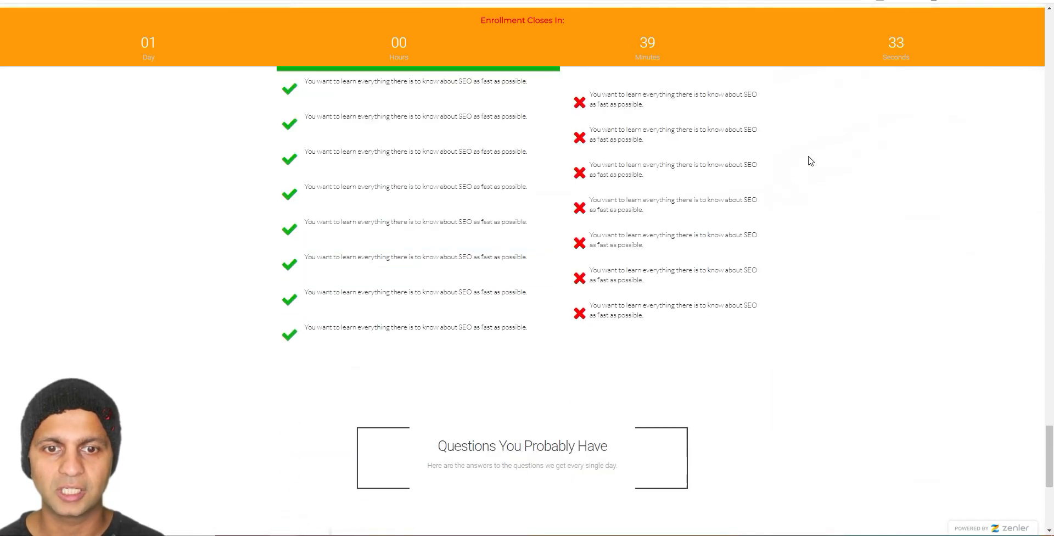
scroll(811, 160, up, 20)
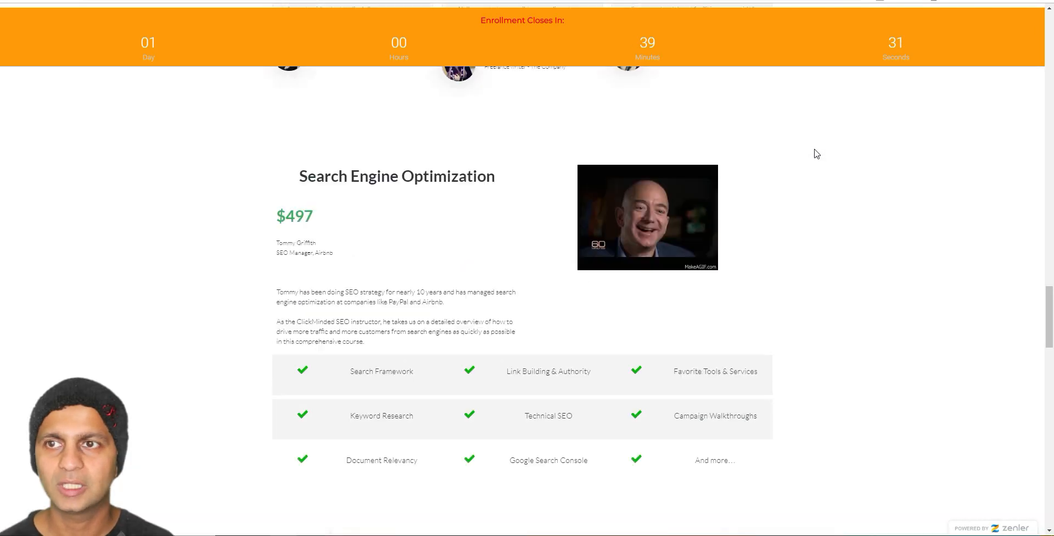
scroll(816, 154, up, 3)
click(98, 1)
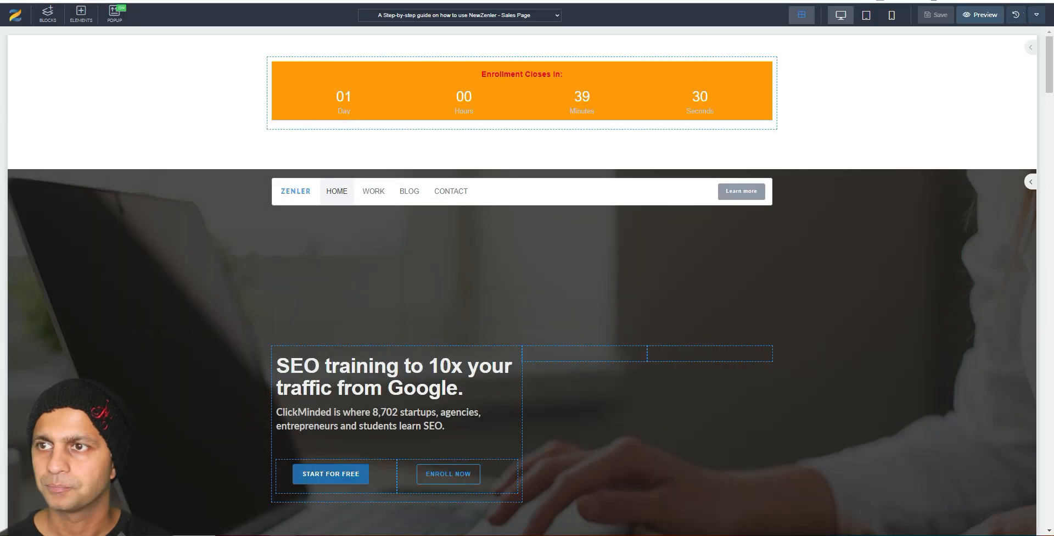
key(alt+Tab)
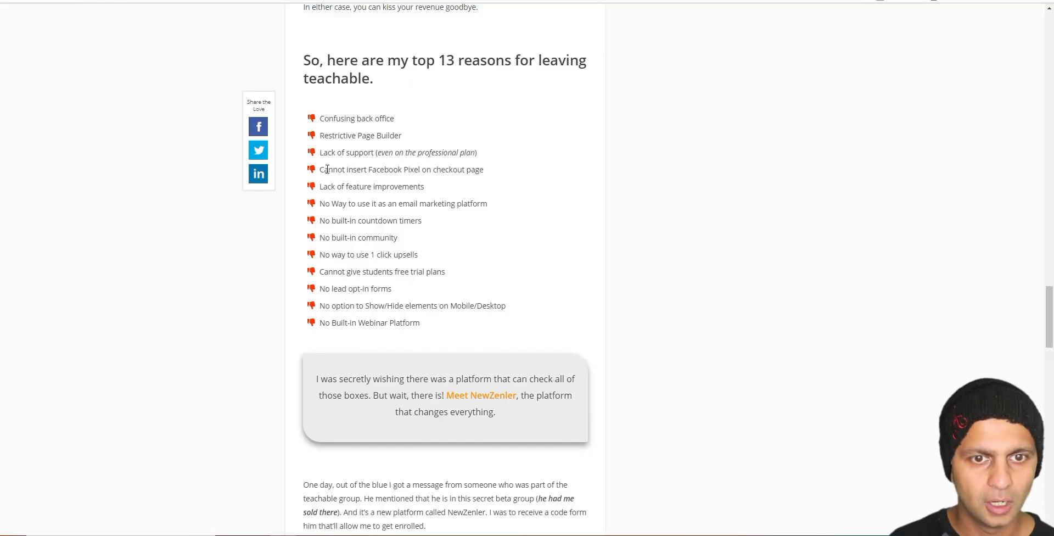
drag(327, 169, 492, 174)
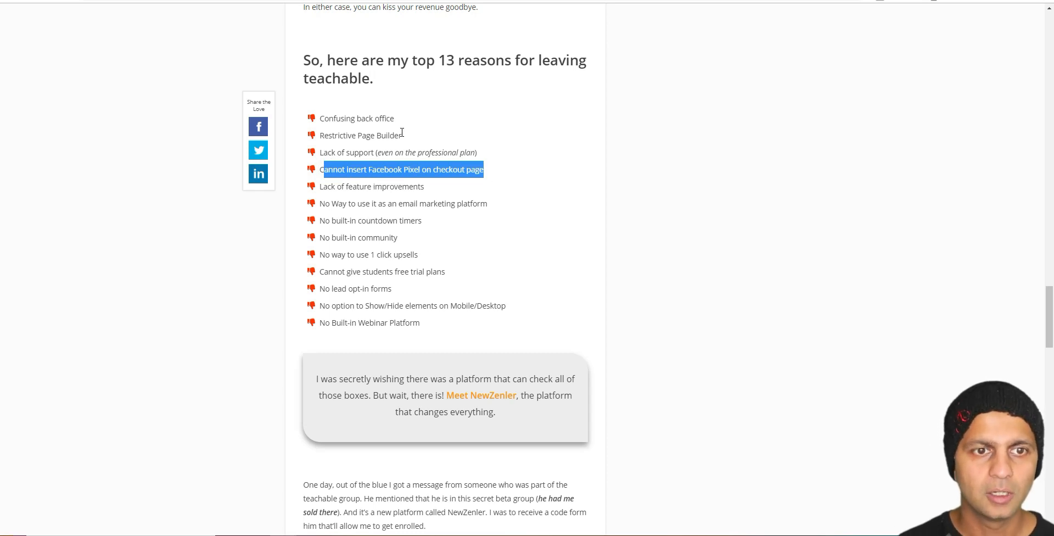
drag(321, 118, 402, 136)
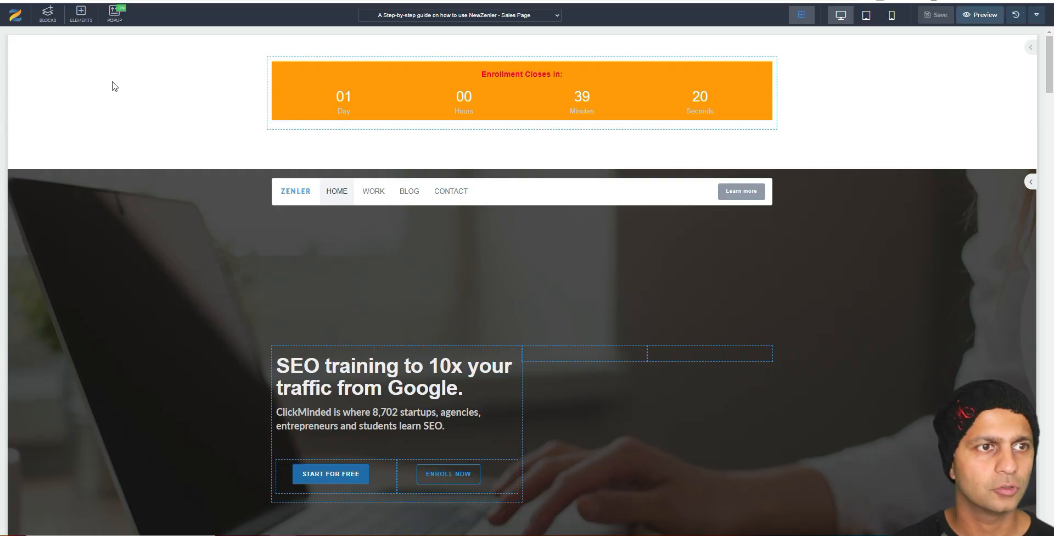
Step: Browse the Blocks library to the Testimonials designs
click(55, 16)
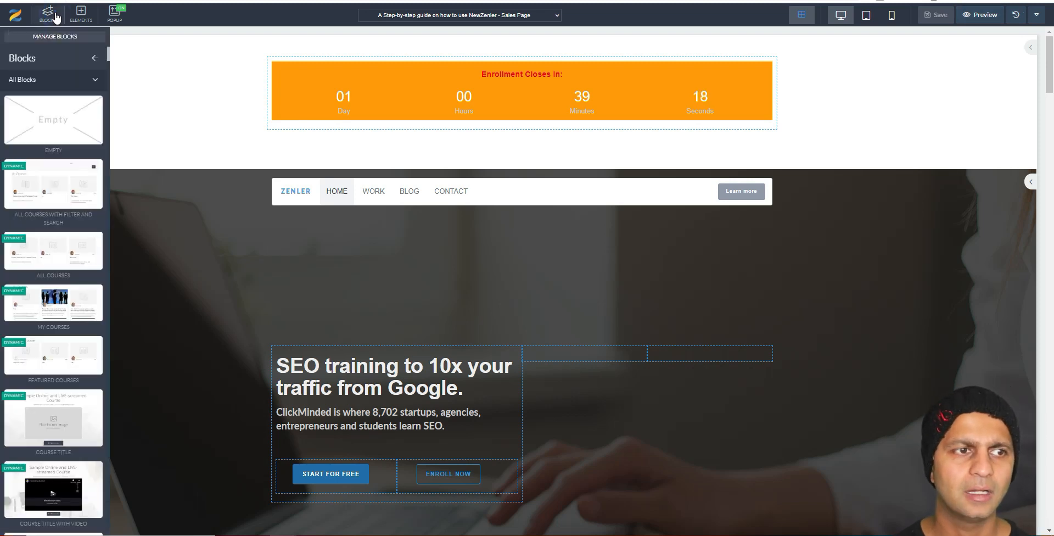
click(95, 79)
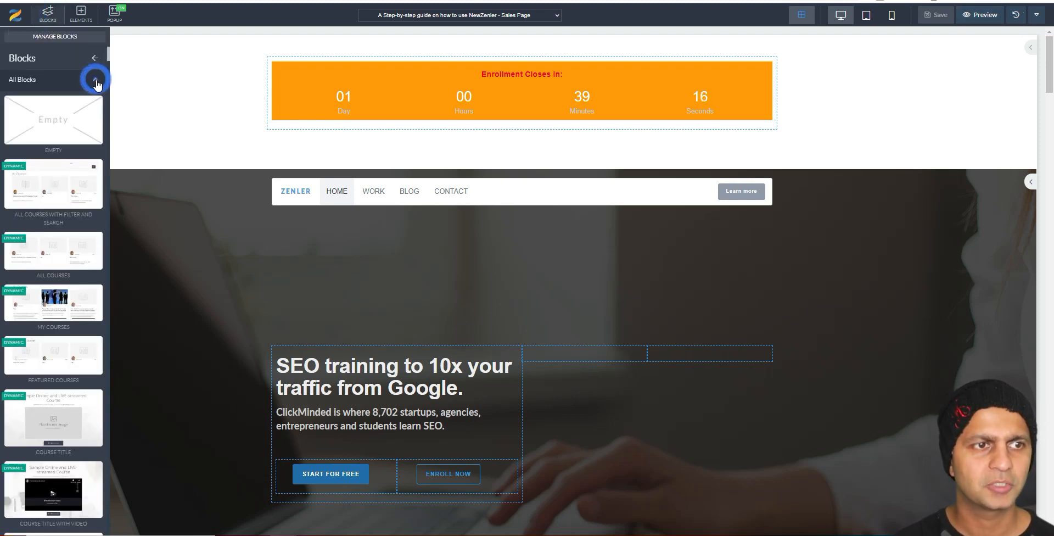
scroll(648, 284, down, 15)
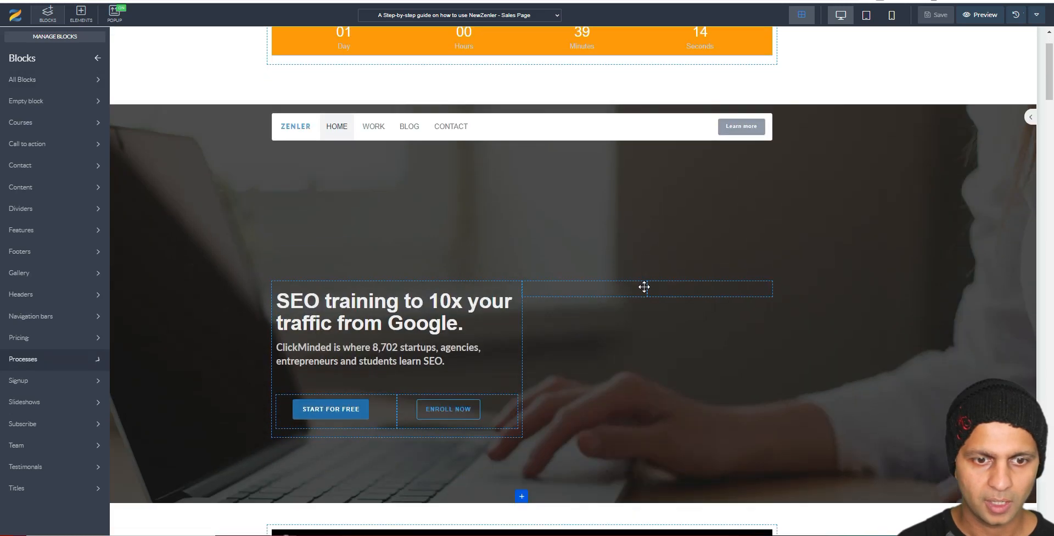
scroll(652, 280, down, 20)
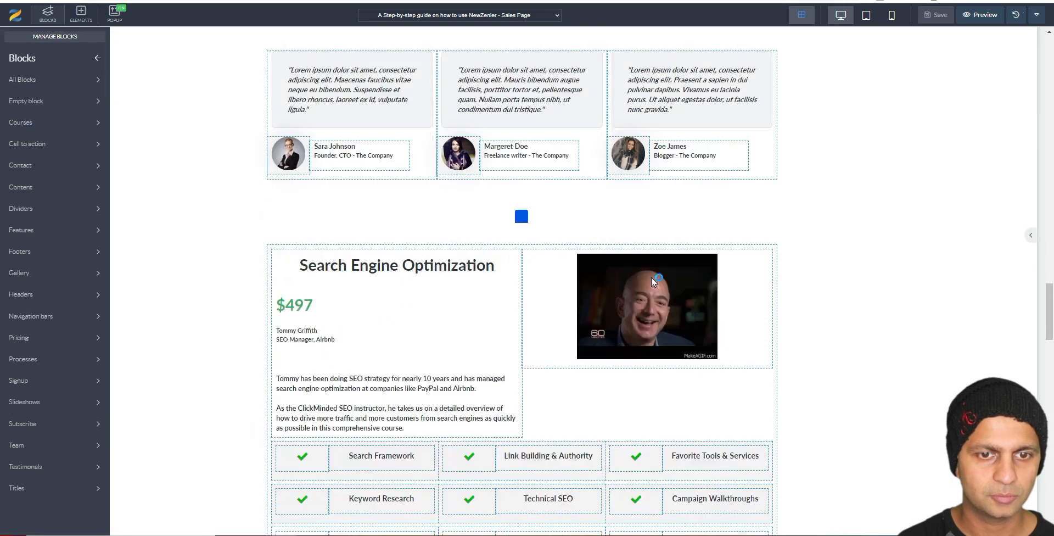
scroll(651, 277, down, 9)
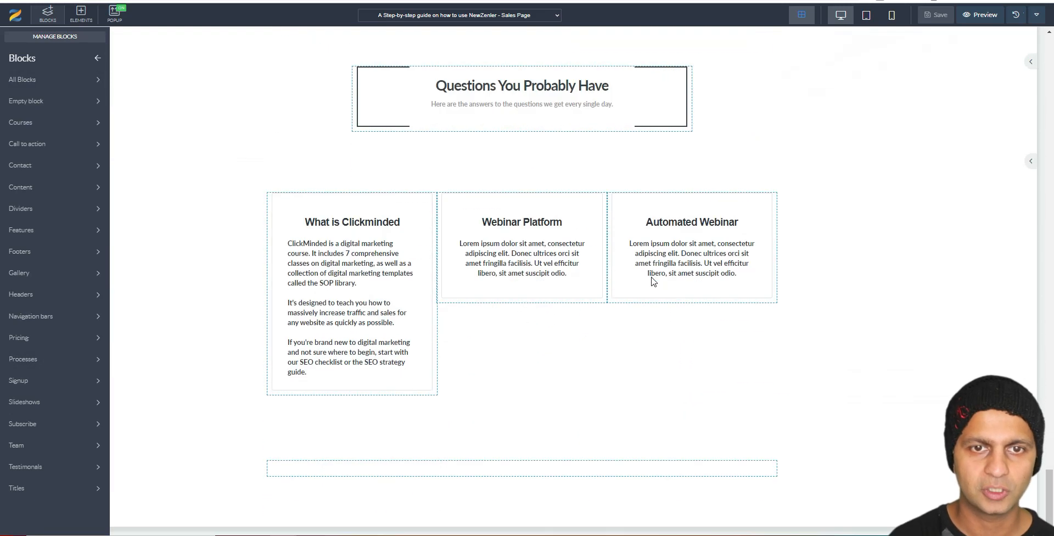
scroll(576, 189, up, 3)
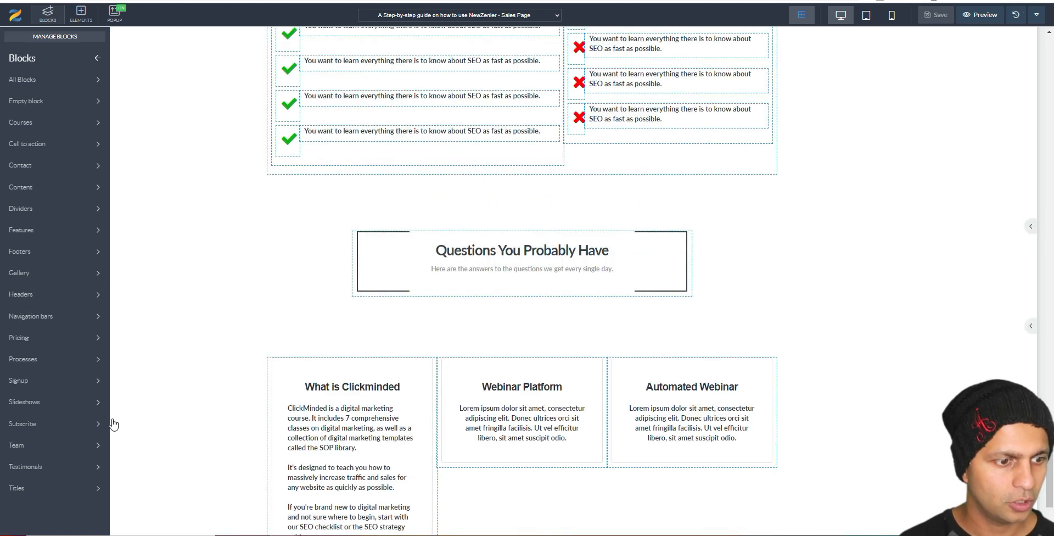
click(25, 466)
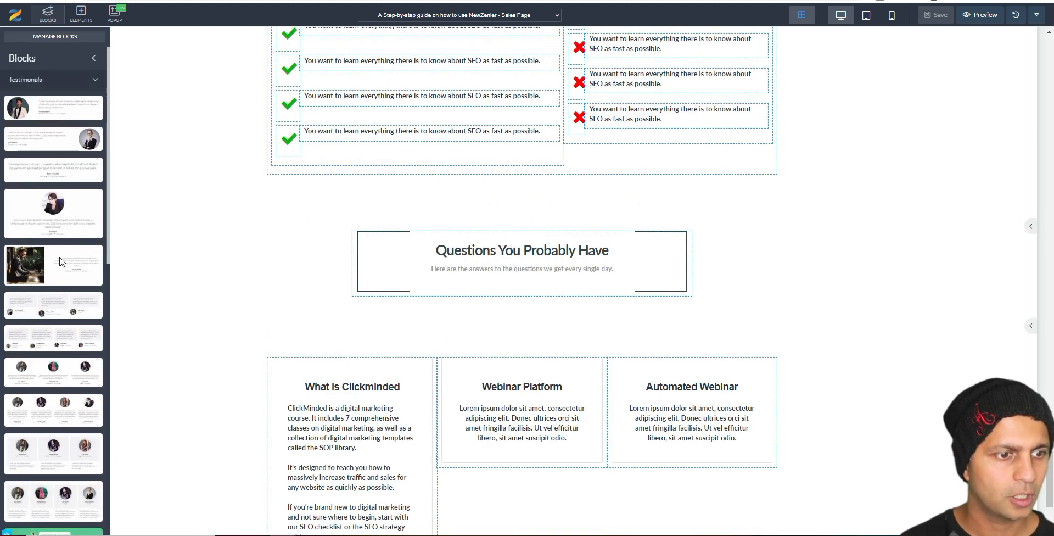
mouse_move(44, 199)
scroll(44, 198, down, 3)
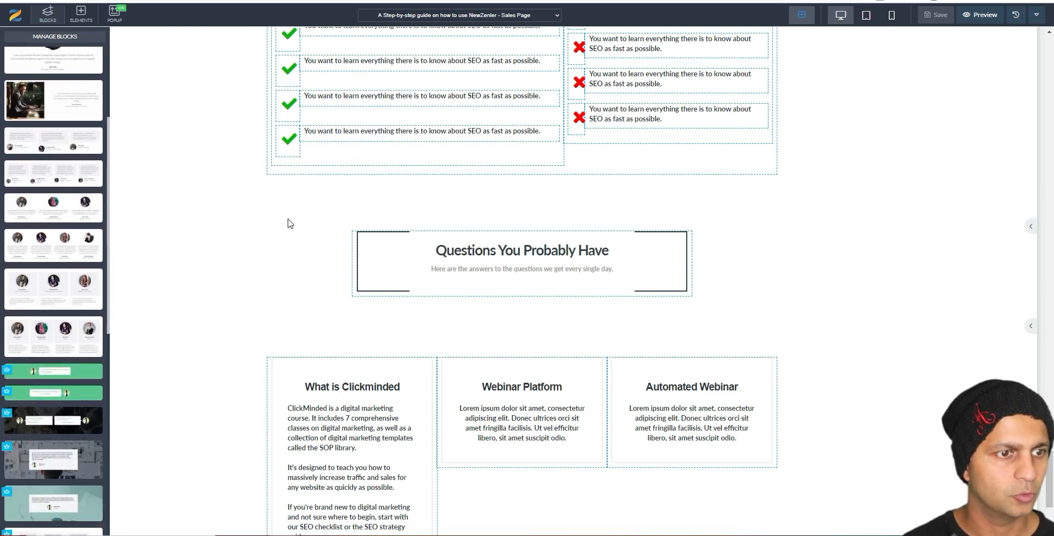
scroll(115, 279, down, 1)
scroll(66, 320, down, 5)
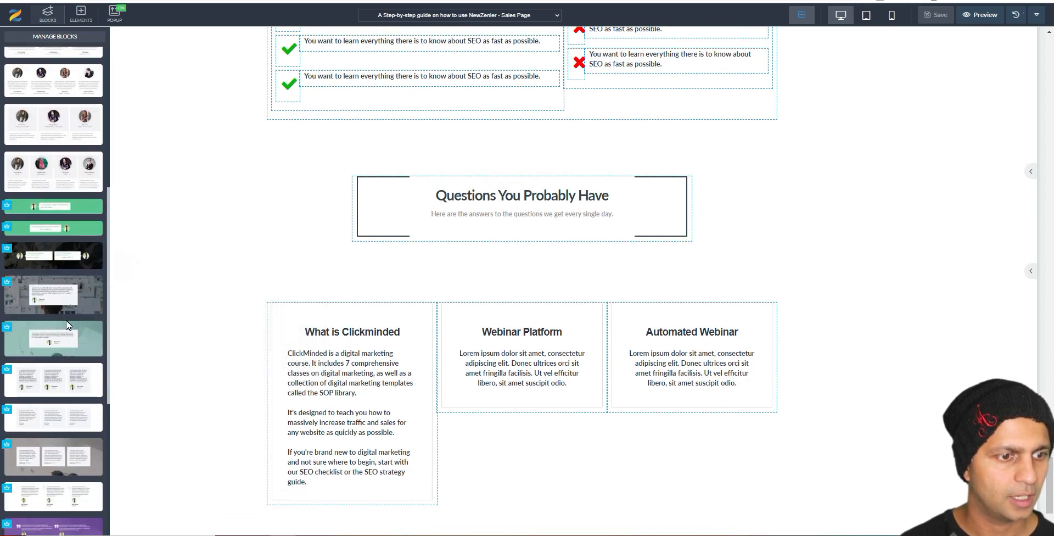
Step: Drop the photo-background testimonial above the FAQ heading and select its quote text
drag(33, 185, 528, 176)
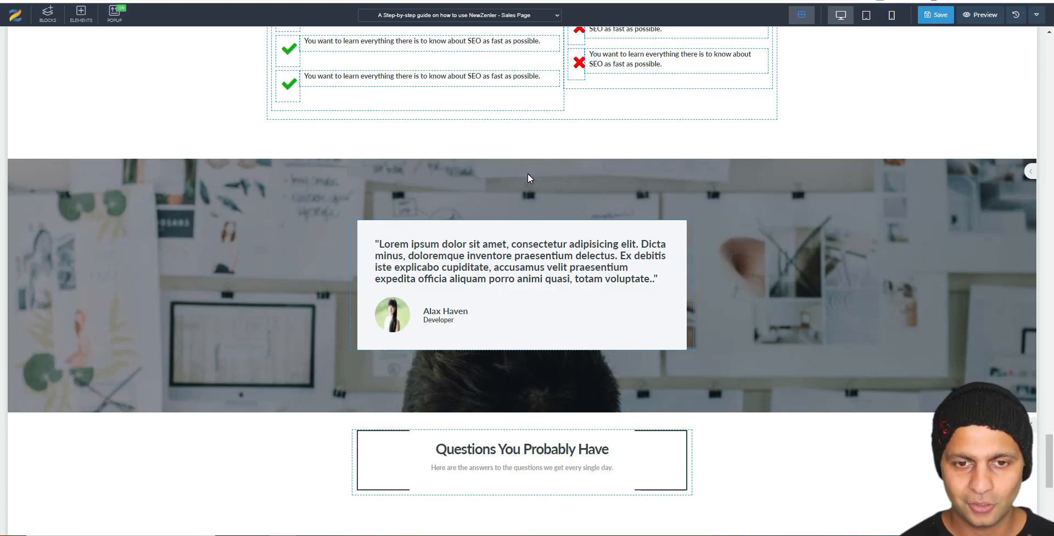
click(492, 269)
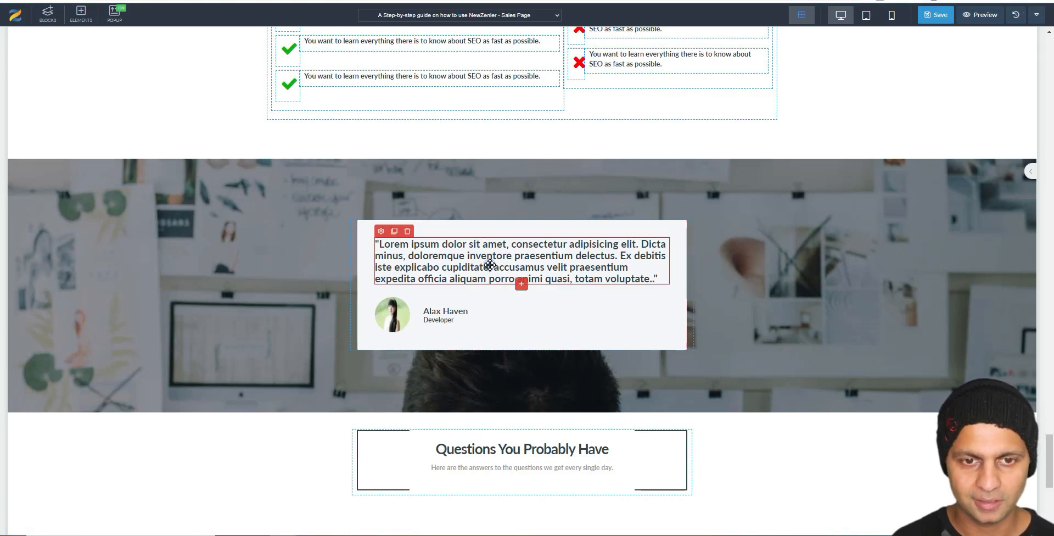
triple_click(491, 269)
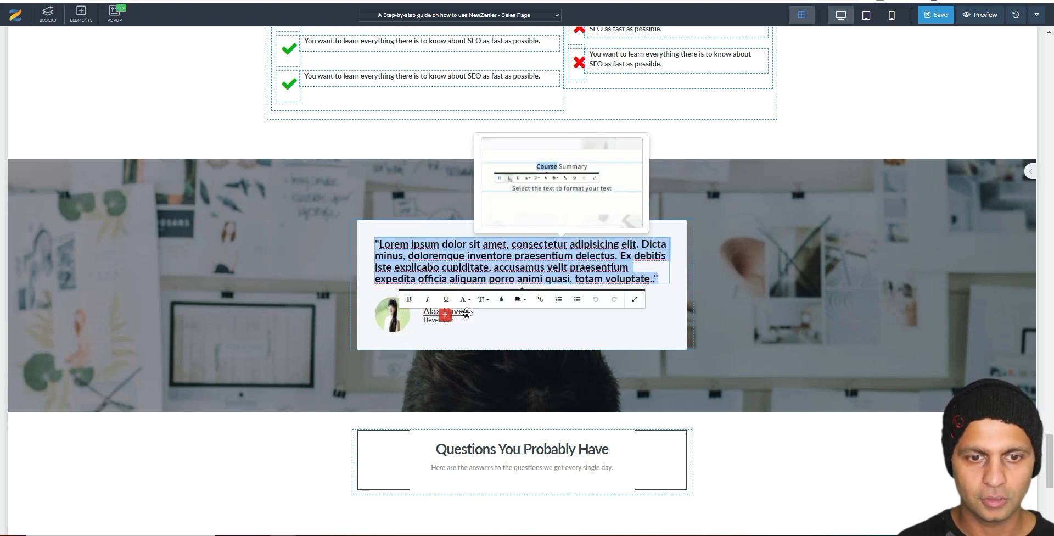
click(48, 14)
scroll(101, 93, up, 3)
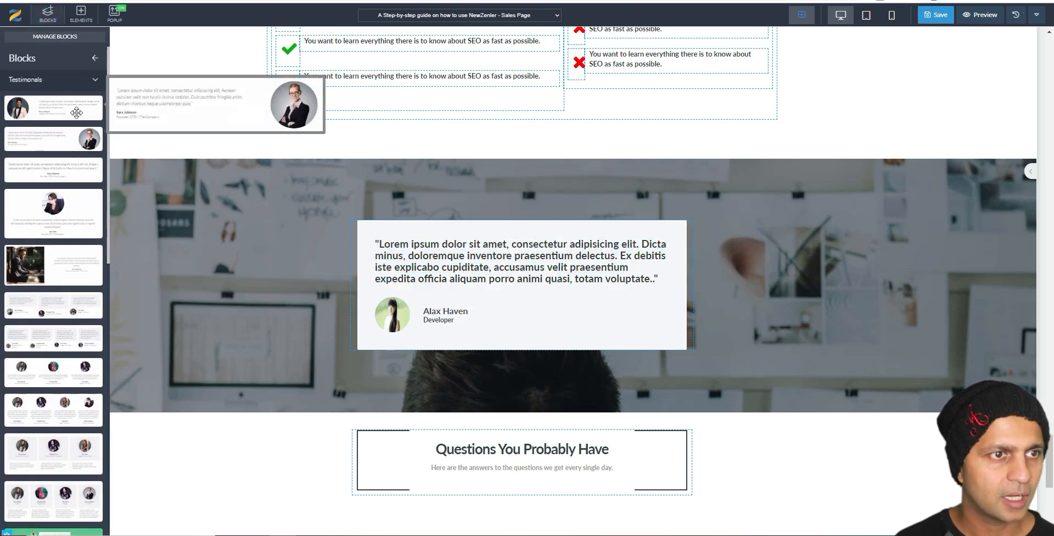
Step: Add a divider block and move it into the 'Questions You Probably Have' heading box
click(77, 78)
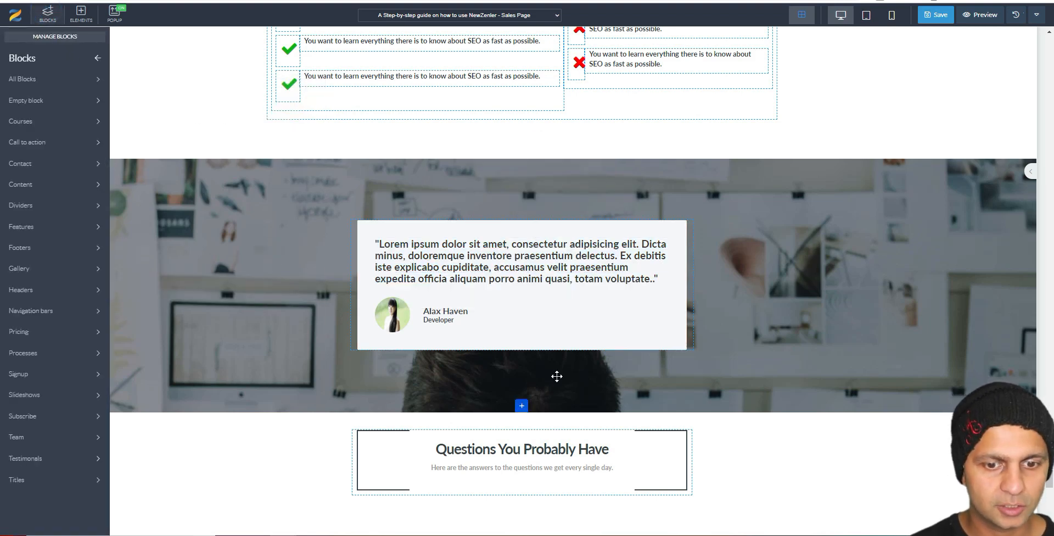
scroll(555, 374, down, 7)
click(23, 293)
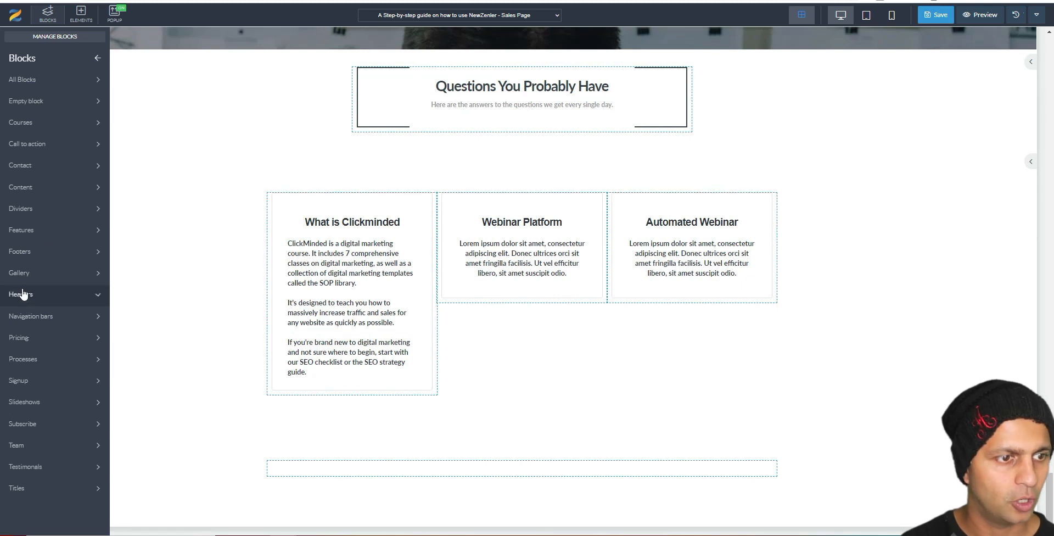
click(69, 215)
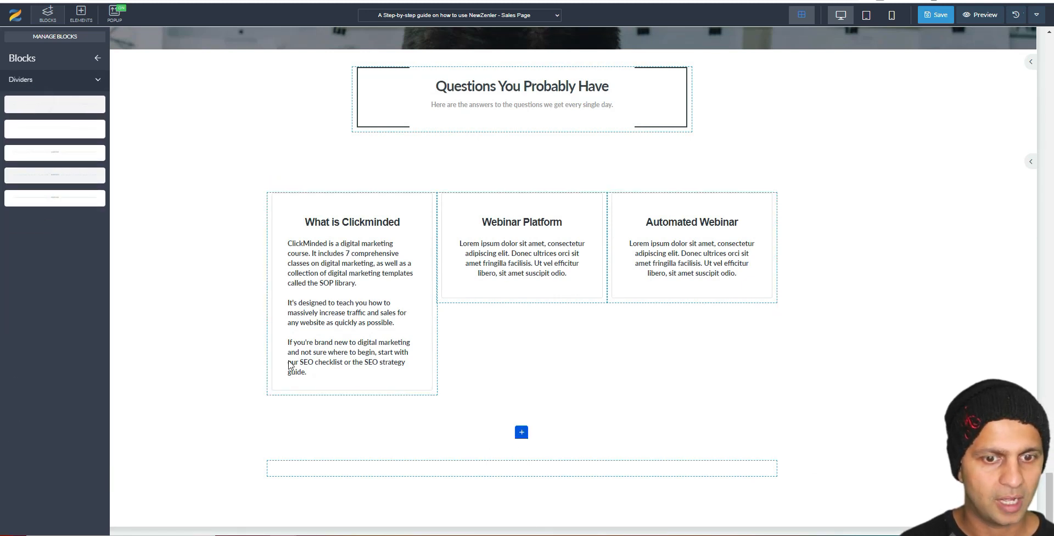
drag(97, 191, 45, 165)
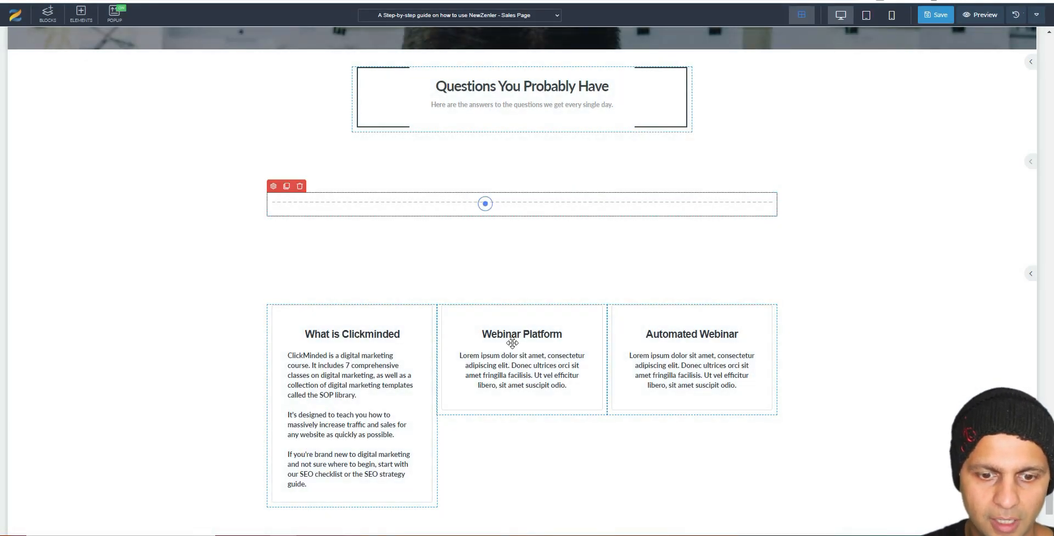
drag(484, 203, 515, 532)
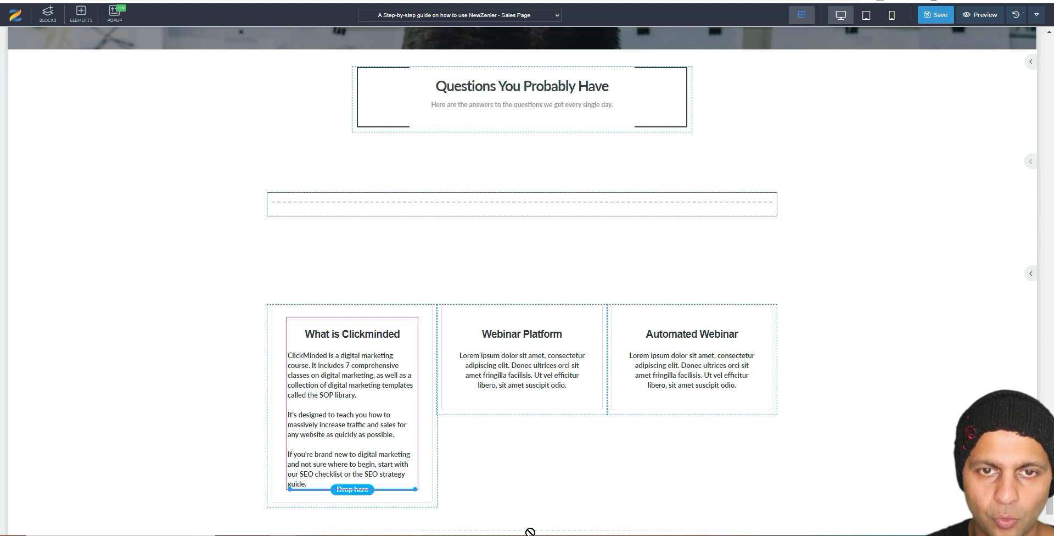
drag(547, 385, 510, 65)
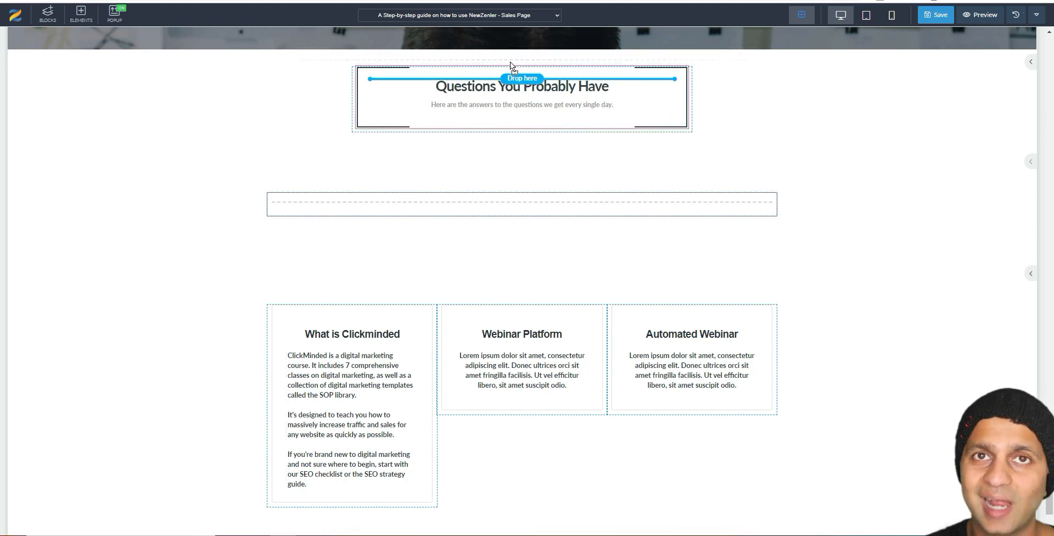
drag(511, 65, 510, 62)
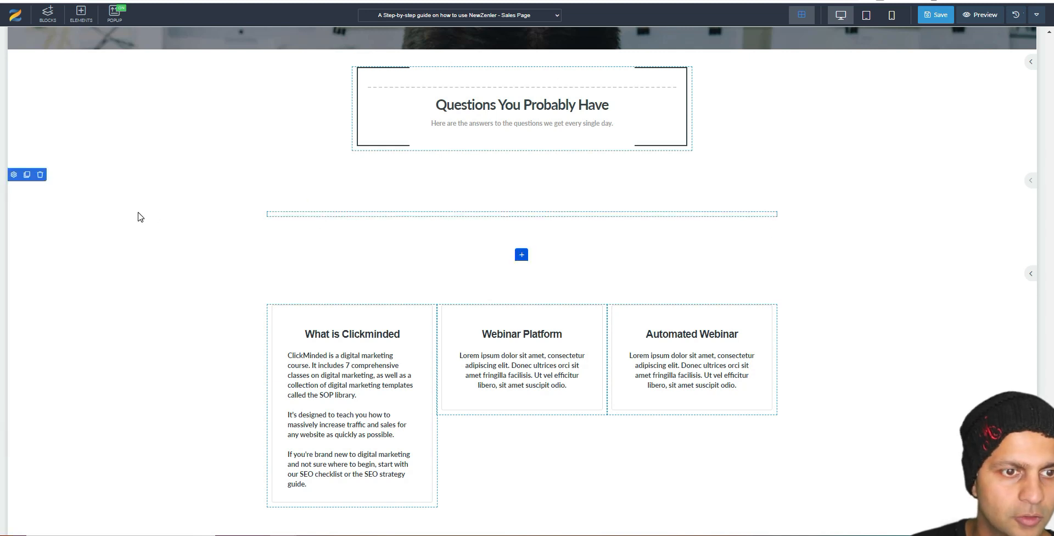
Step: Delete the leftover empty block and confirm the deletion
click(40, 174)
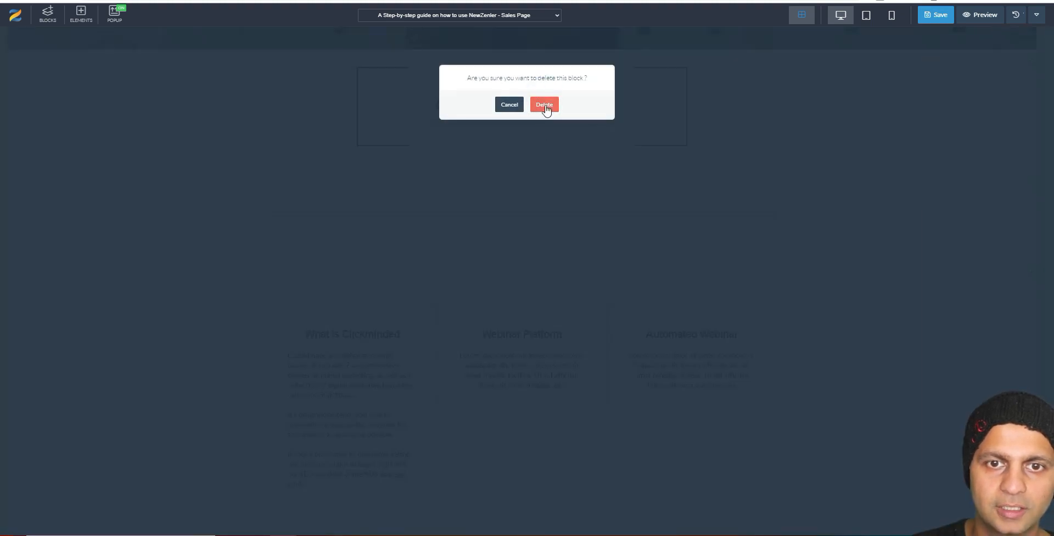
click(545, 104)
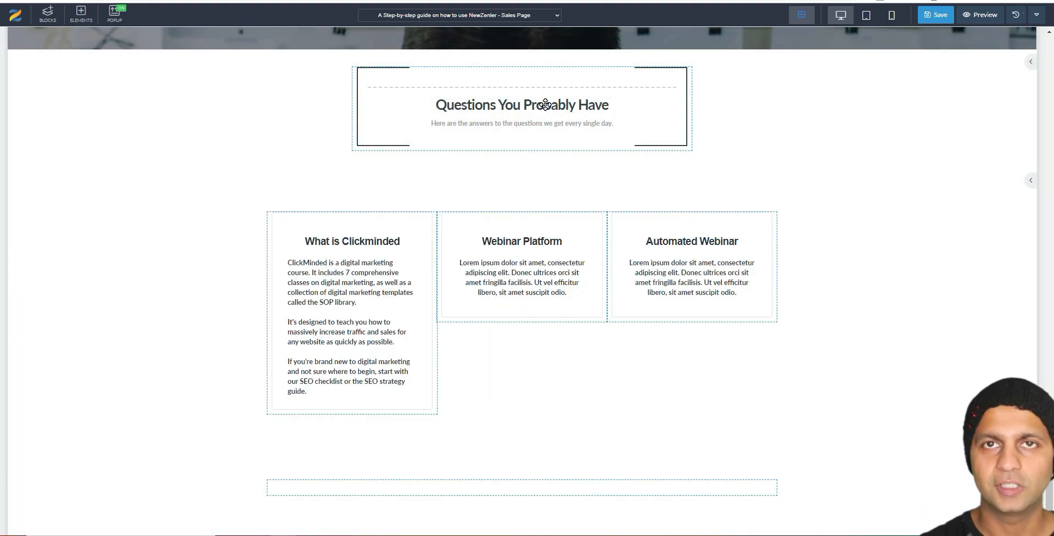
scroll(933, 261, down, 1)
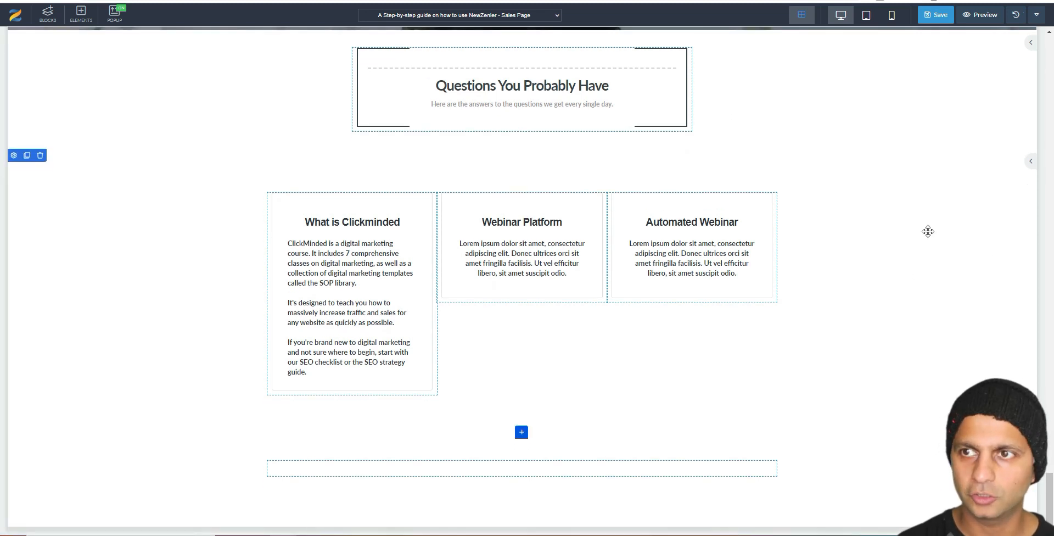
click(1015, 18)
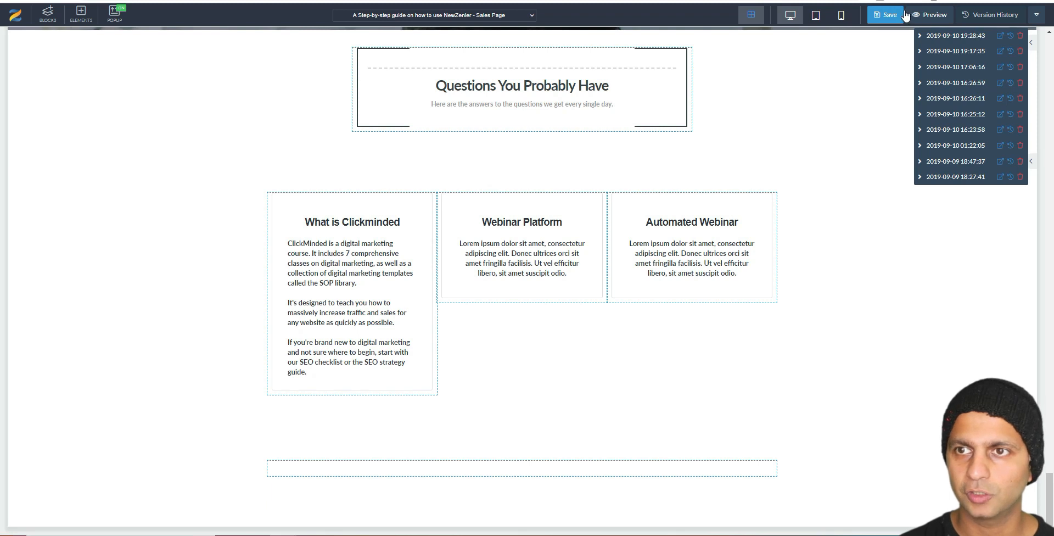
click(866, 16)
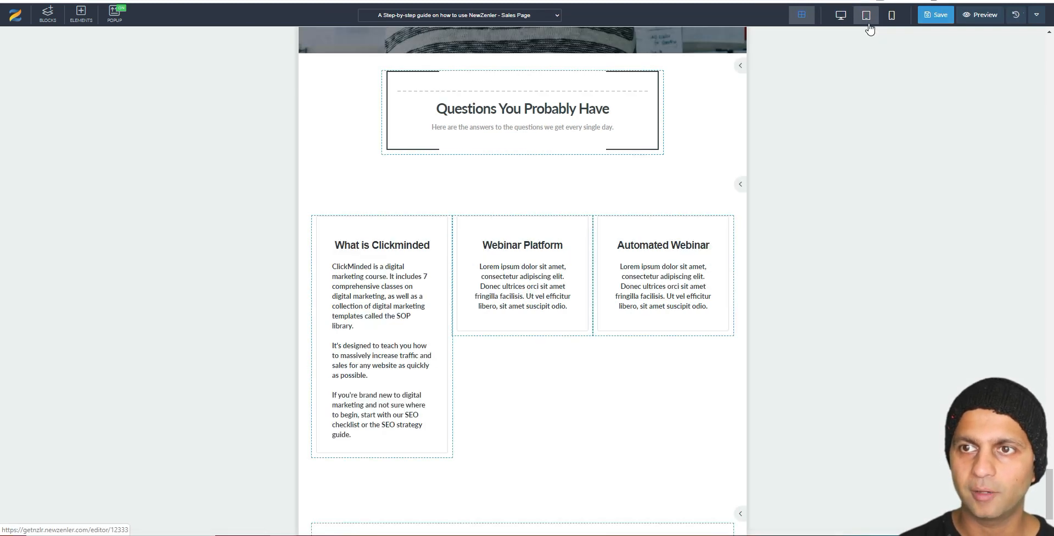
click(892, 16)
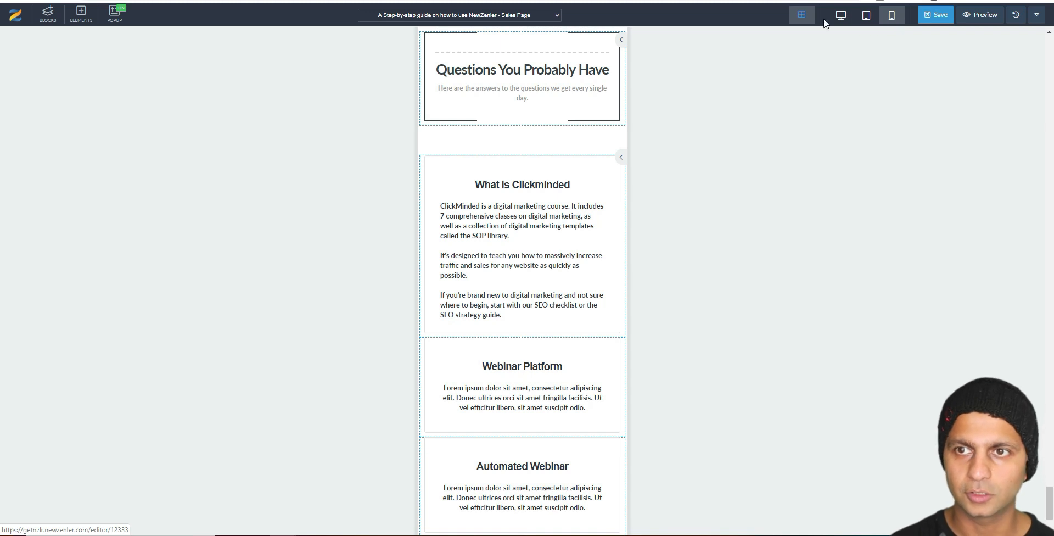
click(841, 15)
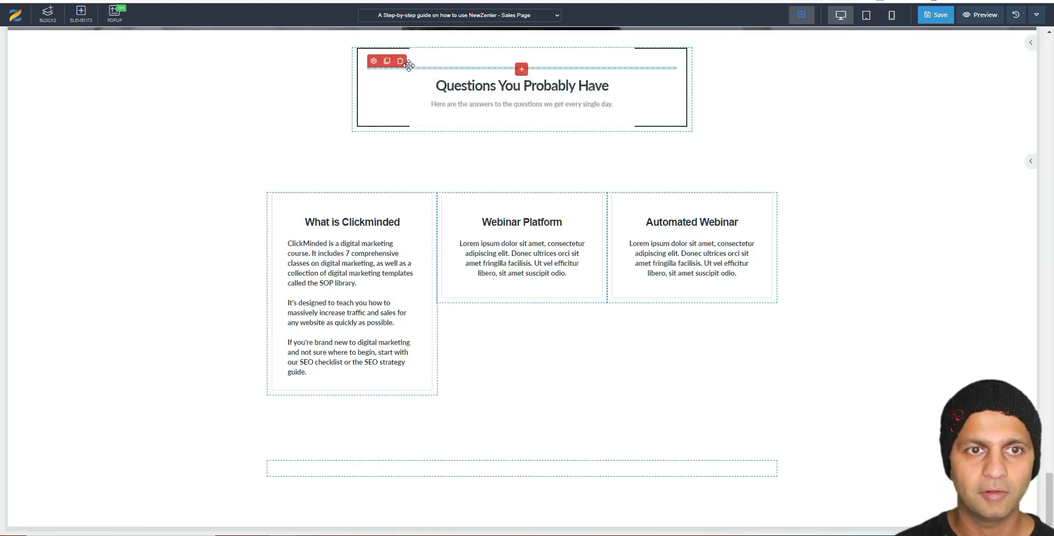
Step: Color the dashed divider black (#000000) and apply the style to all screen sizes
click(374, 63)
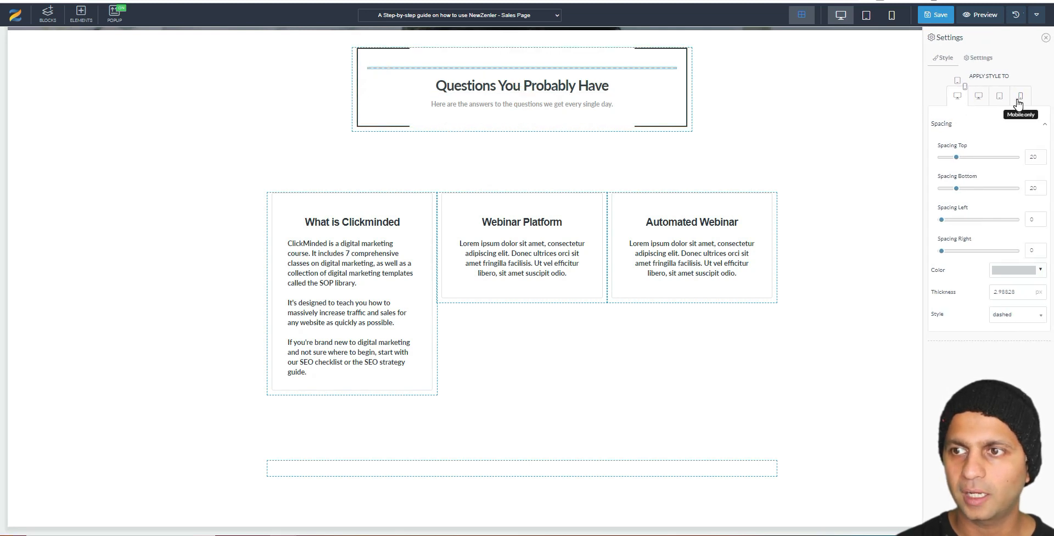
click(1019, 98)
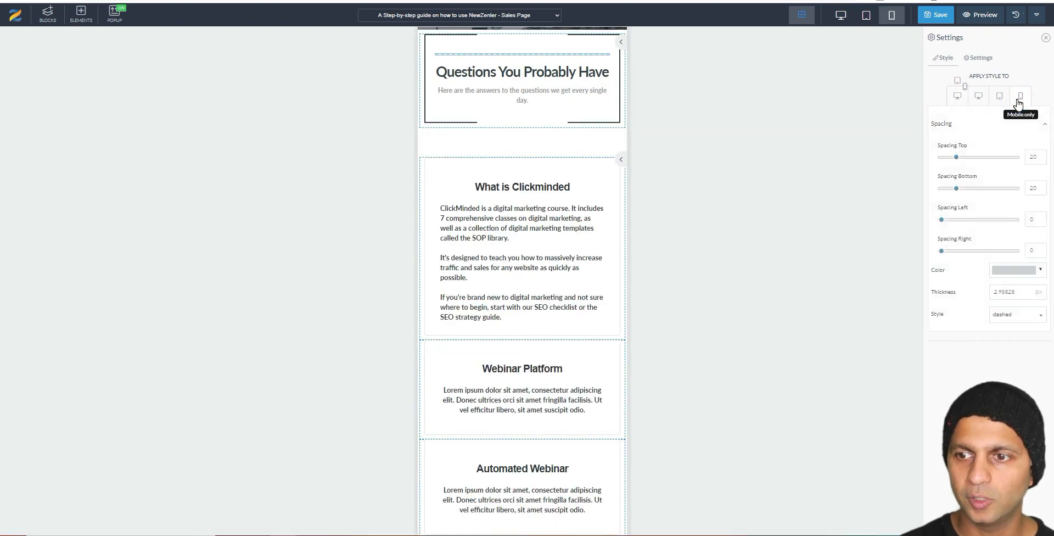
click(1014, 270)
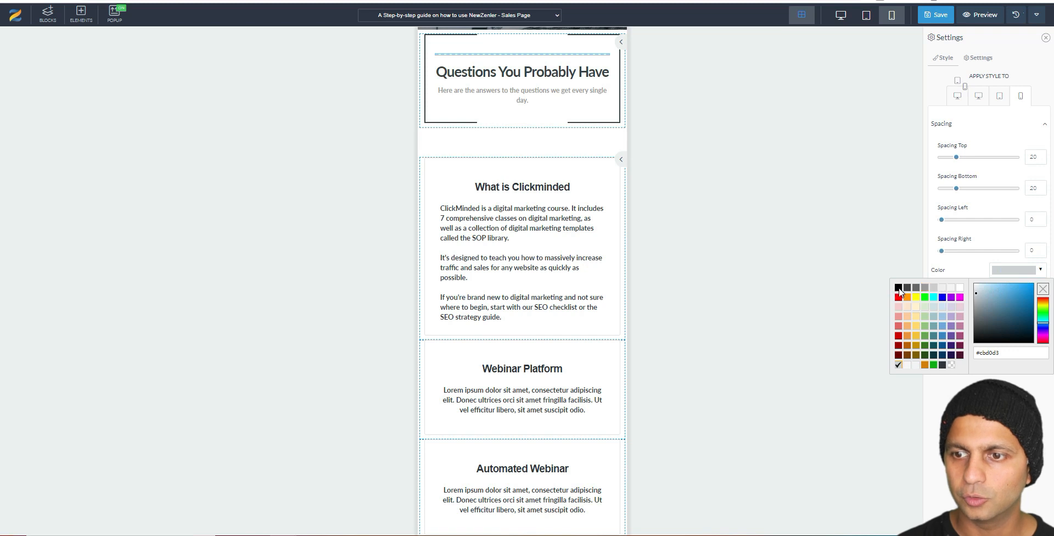
click(898, 288)
click(964, 98)
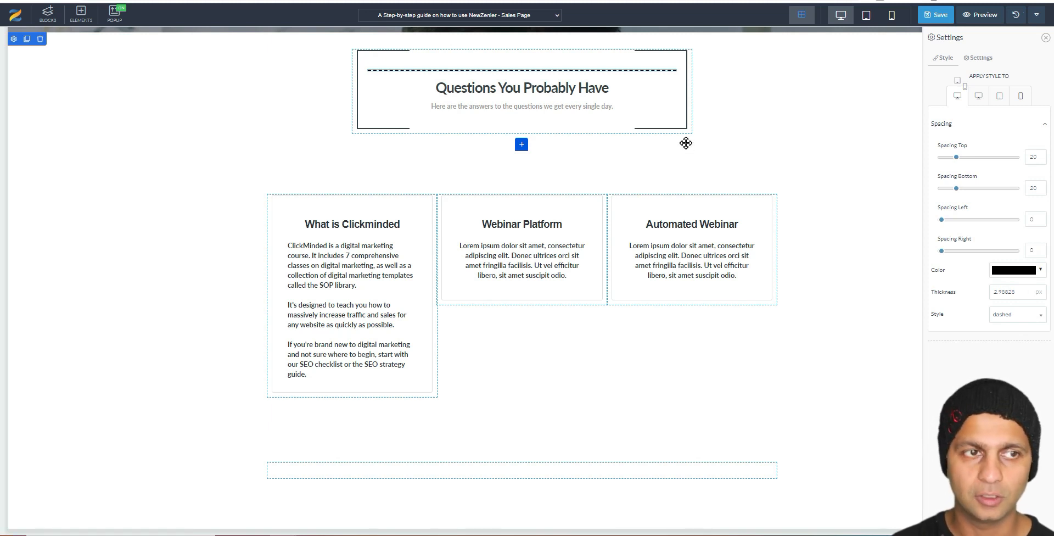
Step: Drag the Course Pricing block from the Courses category onto the page below the FAQ cards
click(49, 15)
click(94, 78)
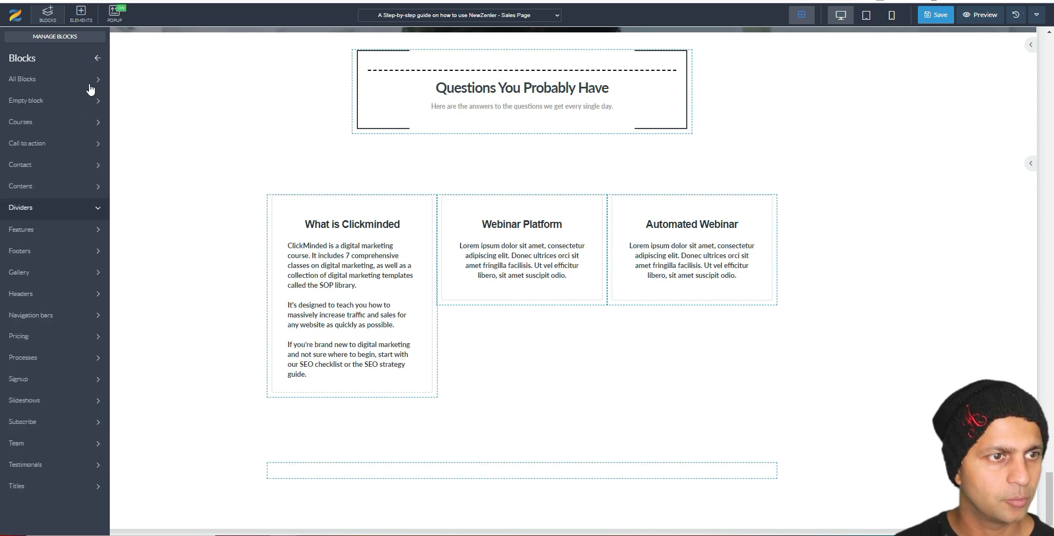
click(68, 336)
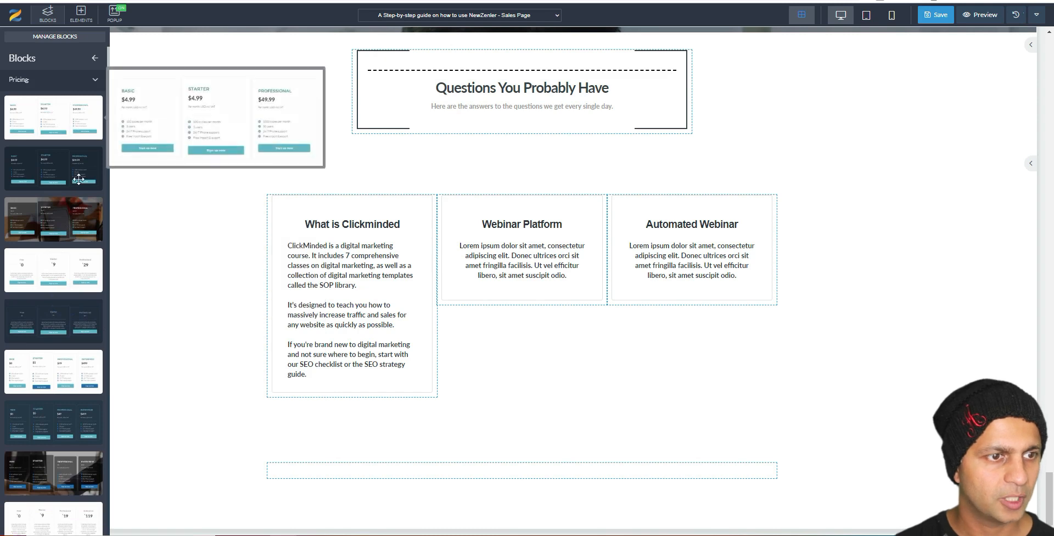
click(96, 79)
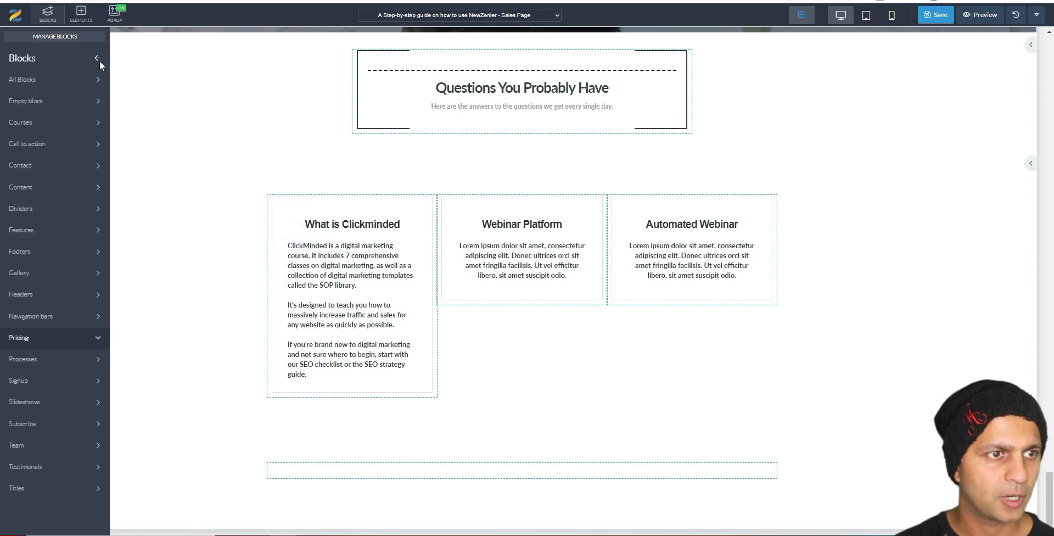
click(39, 124)
mouse_move(40, 124)
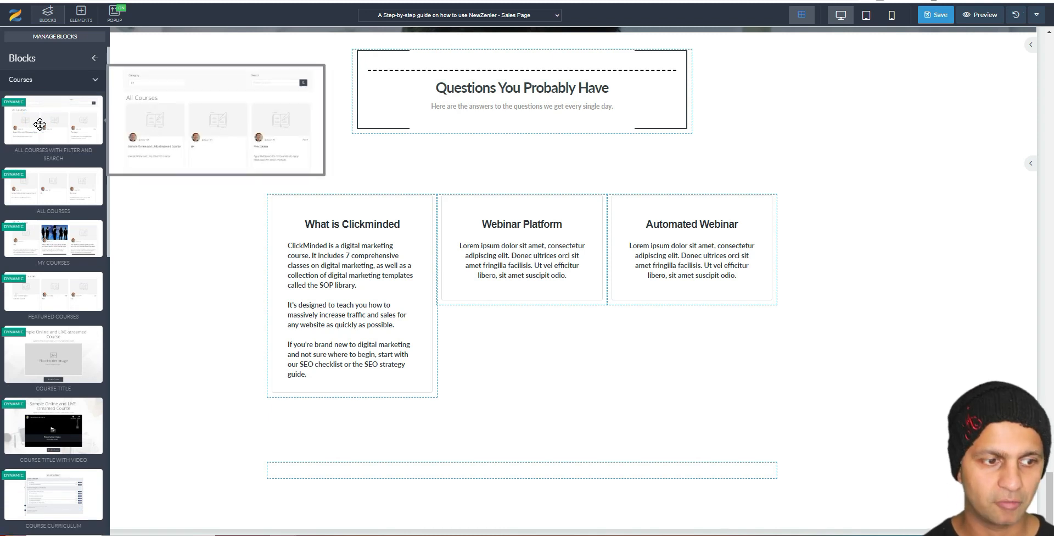
scroll(42, 367, down, 6)
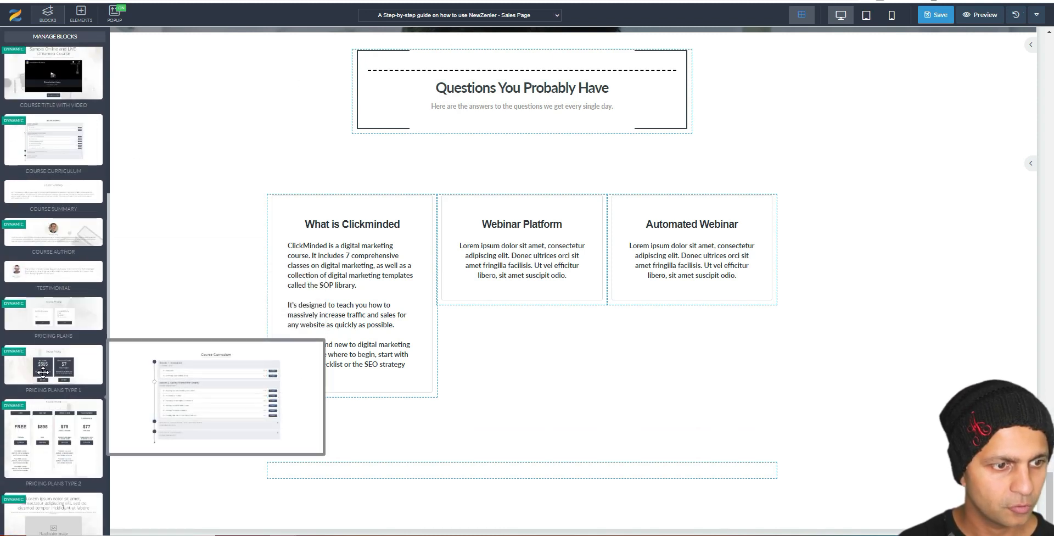
drag(130, 294, 568, 503)
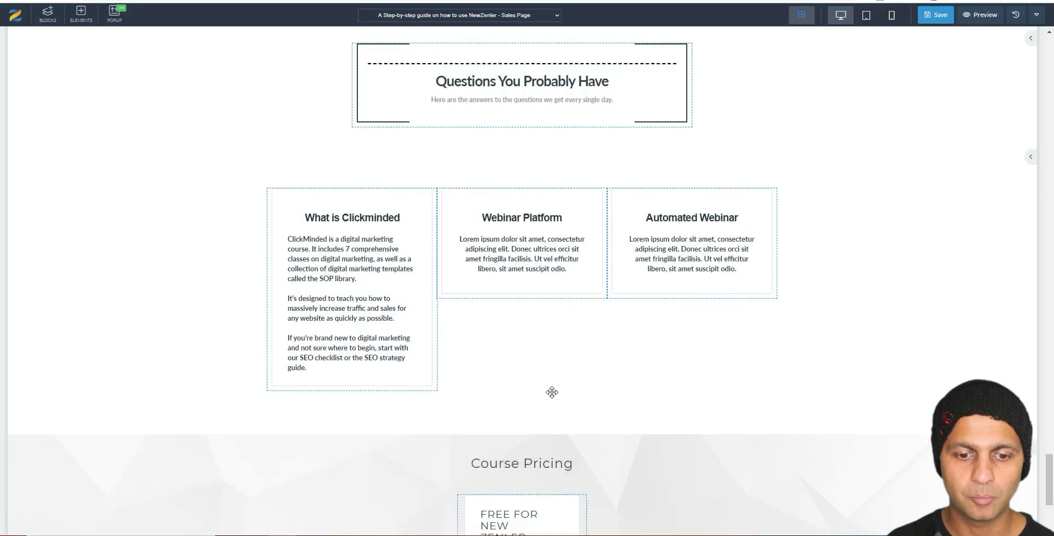
scroll(553, 397, down, 4)
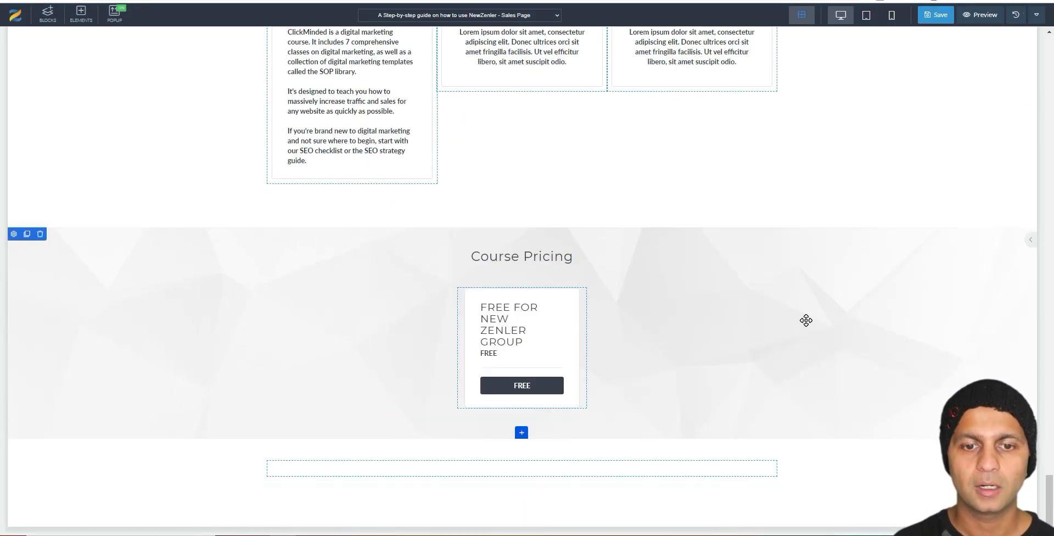
Step: Set the Course Pricing section's background image to the beige diamond pattern from Other Images
click(686, 356)
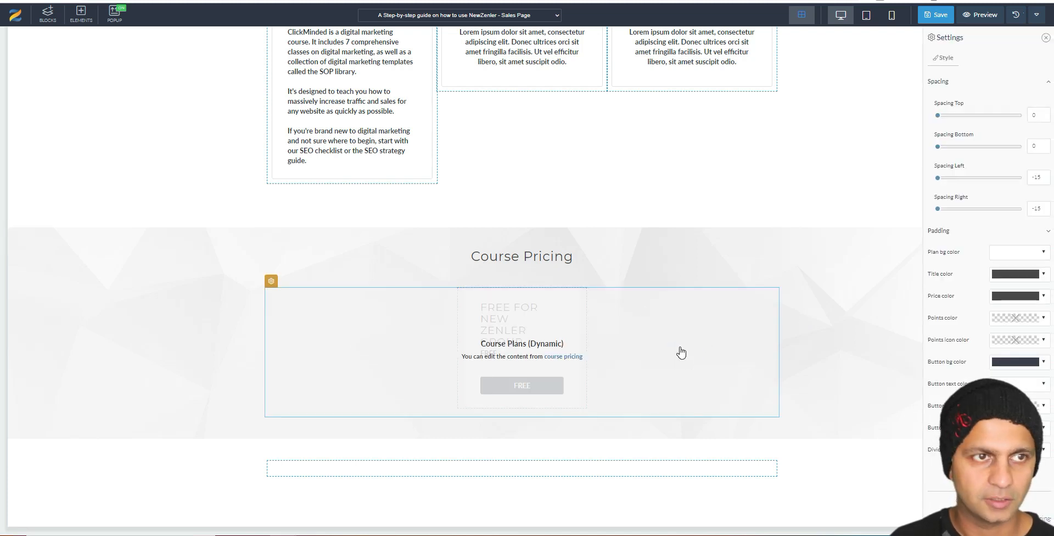
click(48, 12)
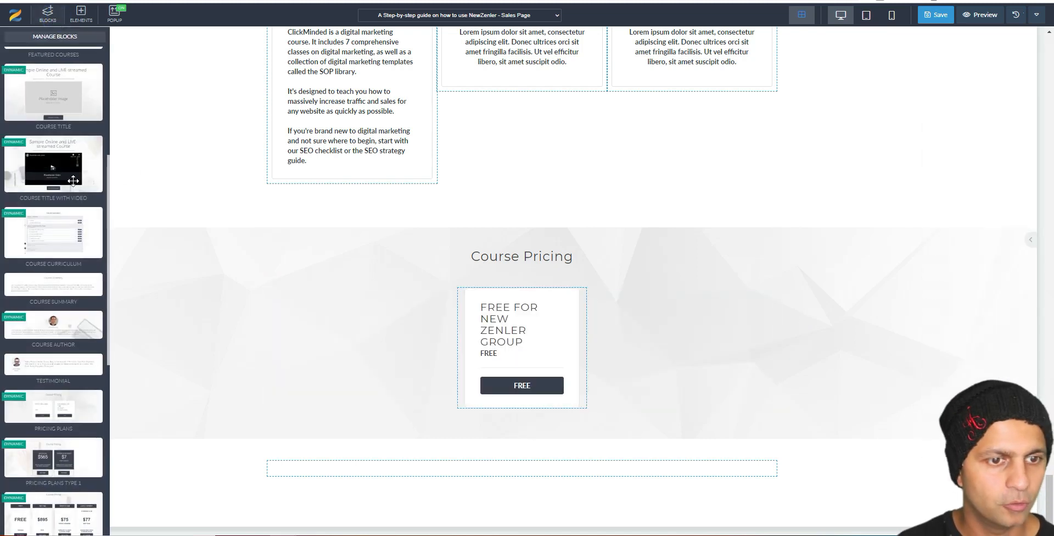
click(838, 242)
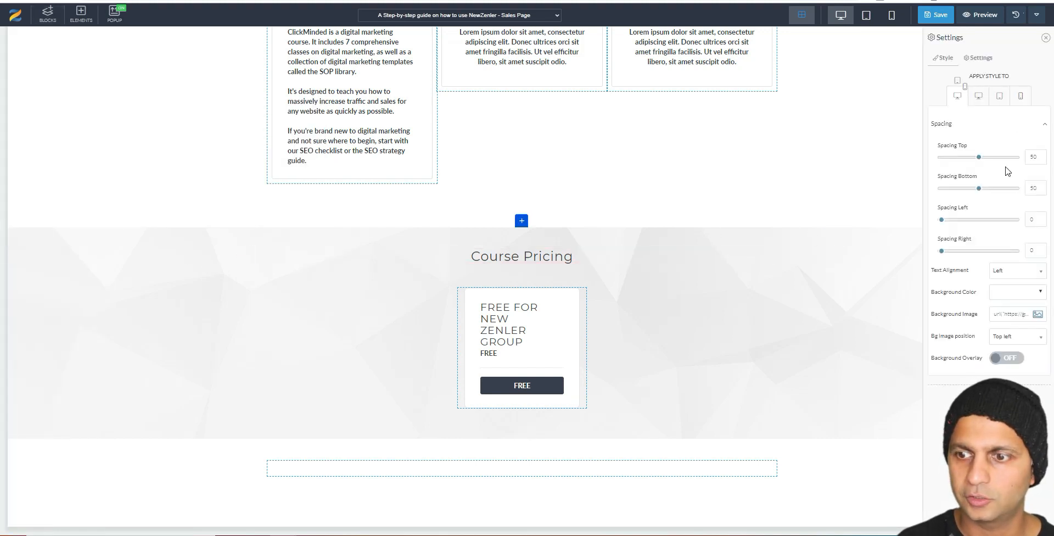
click(1037, 315)
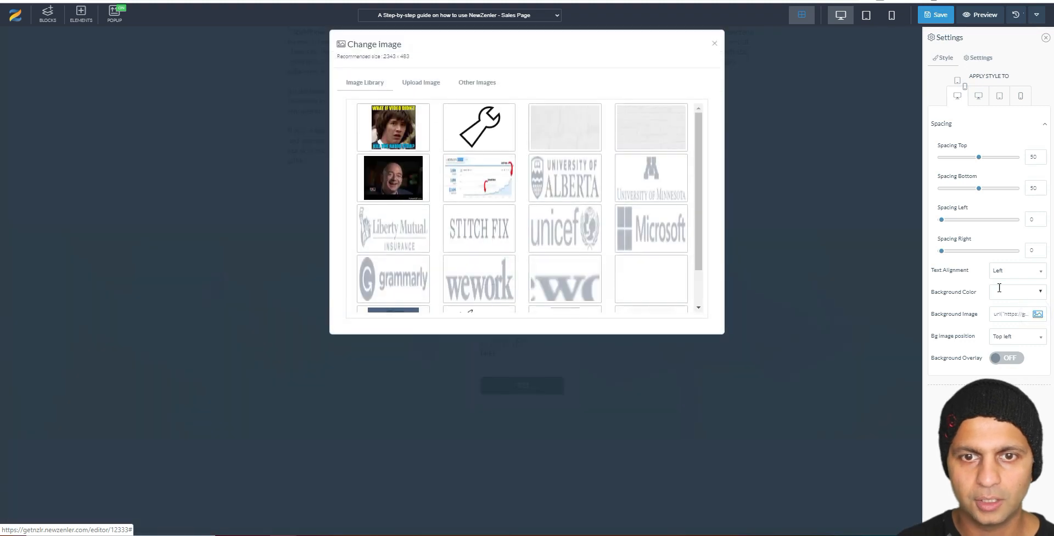
click(472, 82)
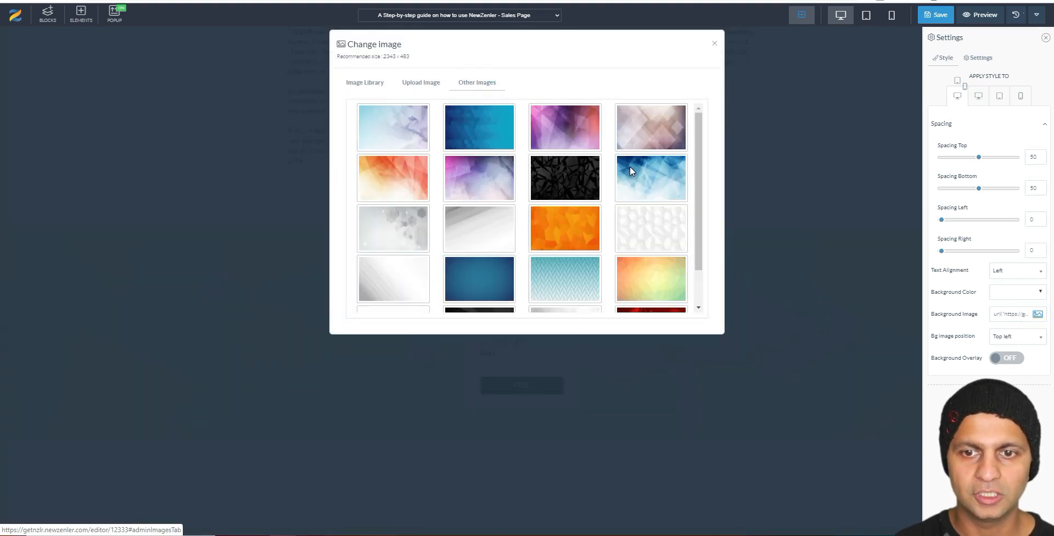
scroll(630, 168, down, 2)
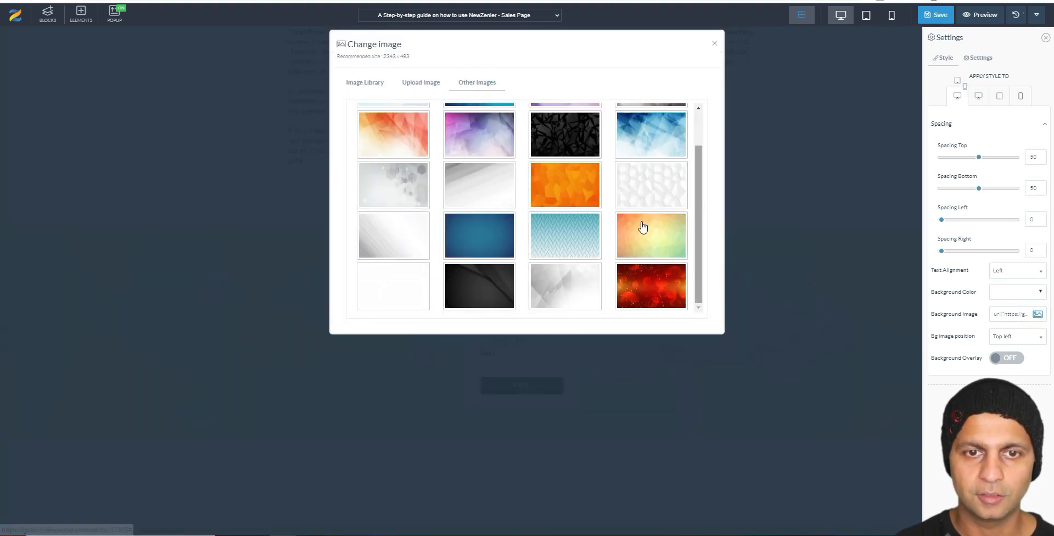
scroll(642, 227, up, 2)
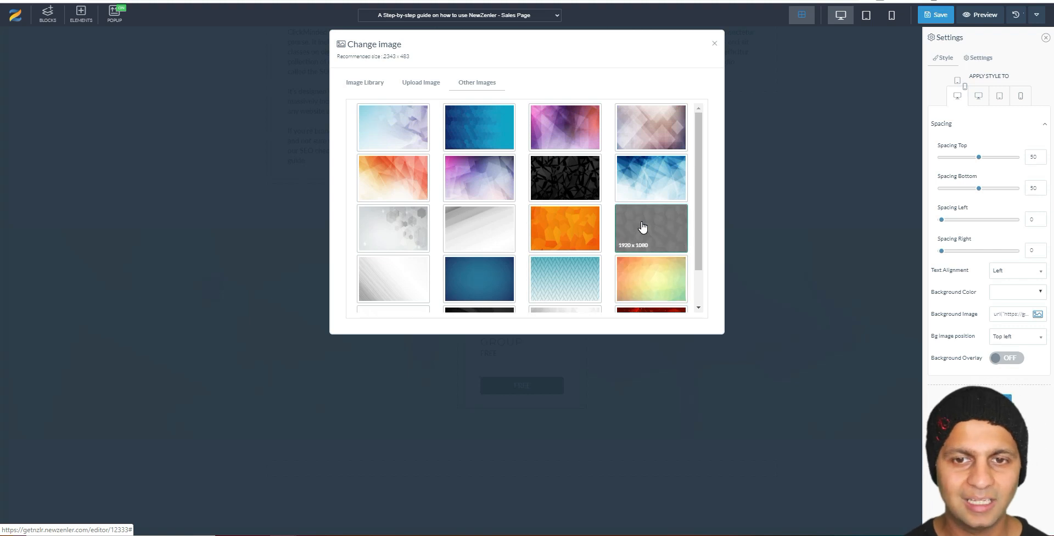
click(652, 138)
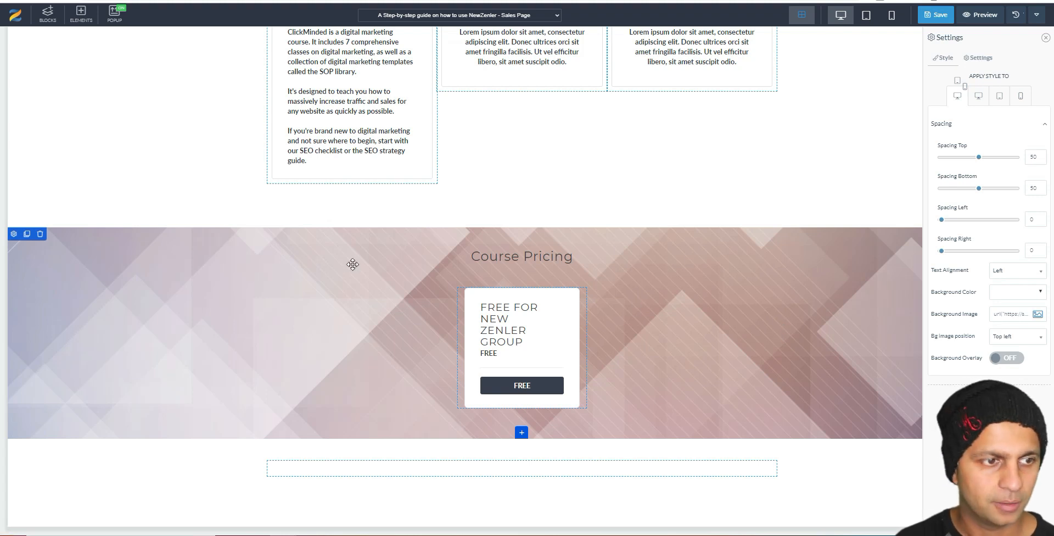
Step: Drop the Course Curriculum block below the On-Page SEO cards, above the Who Should Enroll table
click(58, 17)
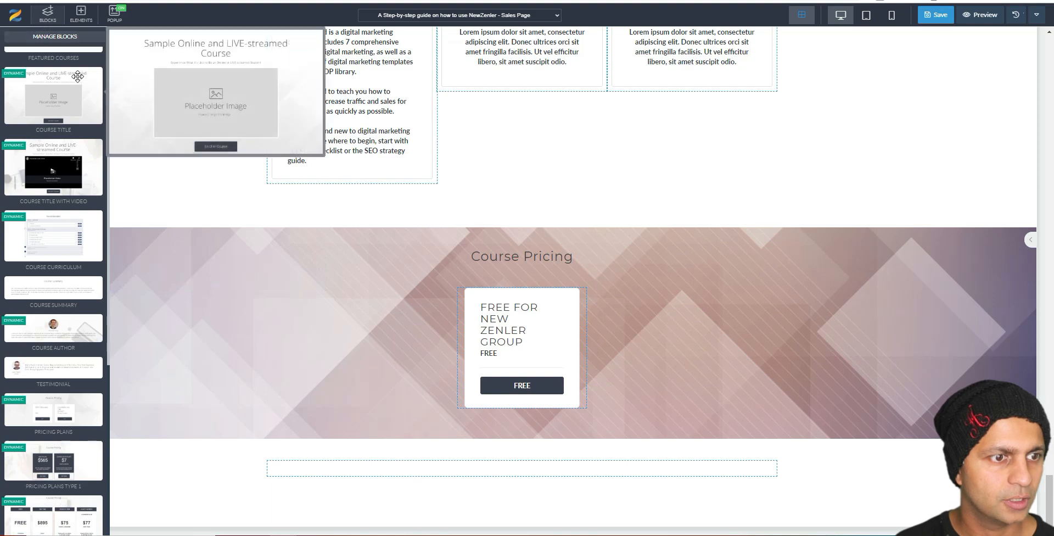
scroll(78, 80, up, 5)
scroll(96, 235, down, 4)
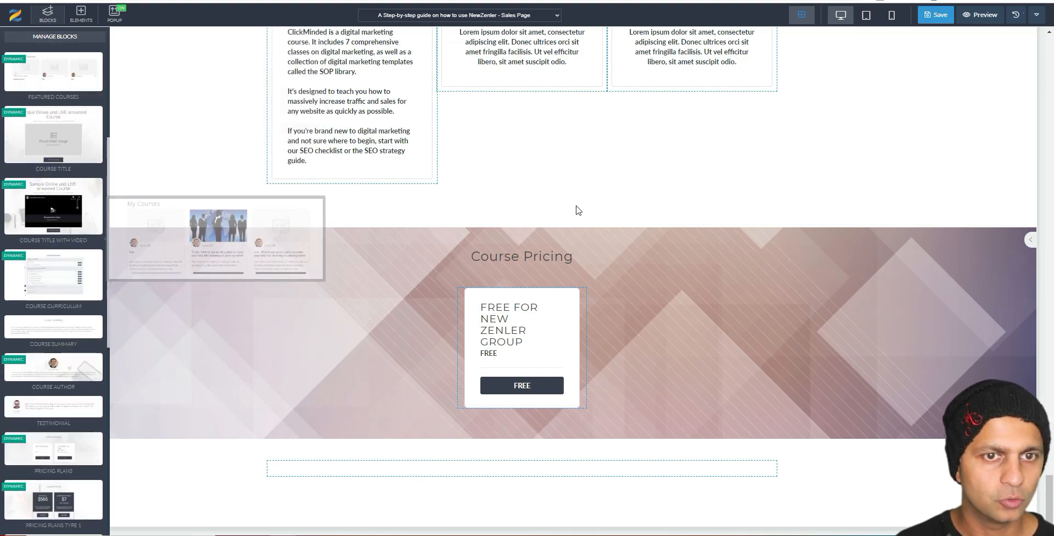
scroll(674, 193, up, 15)
scroll(674, 193, up, 6)
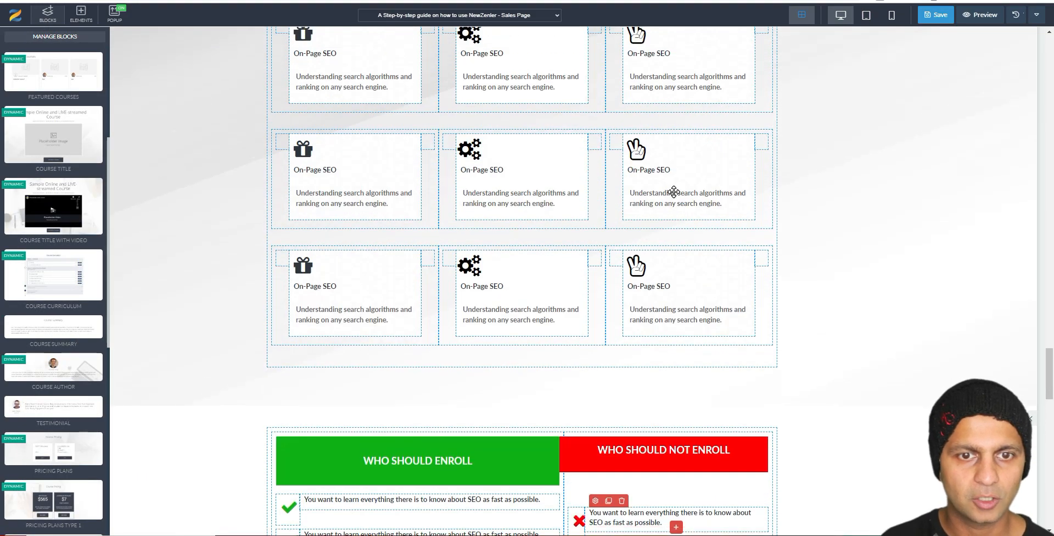
scroll(674, 193, down, 3)
scroll(674, 192, up, 1)
scroll(73, 273, down, 1)
scroll(72, 273, down, 1)
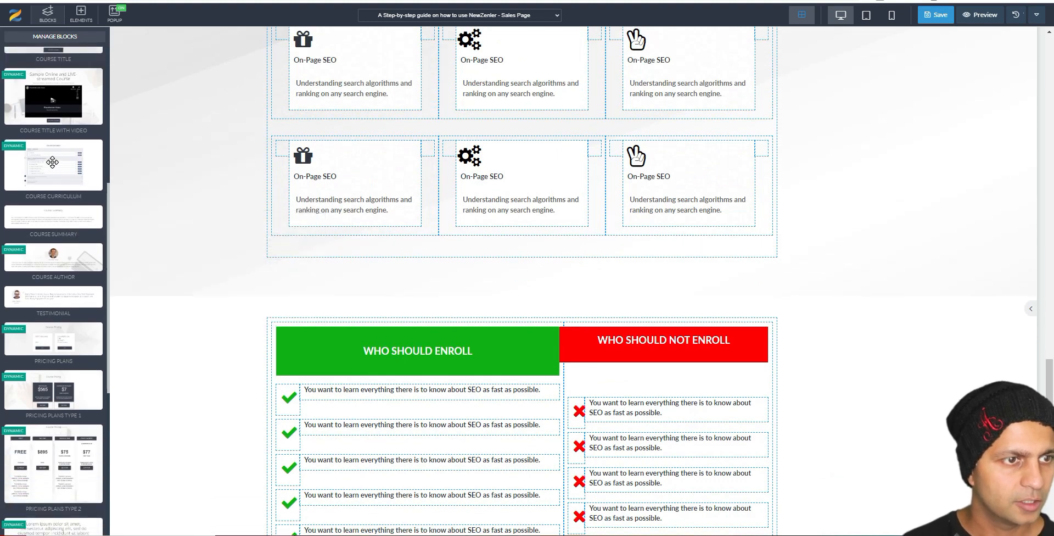
drag(49, 158, 503, 287)
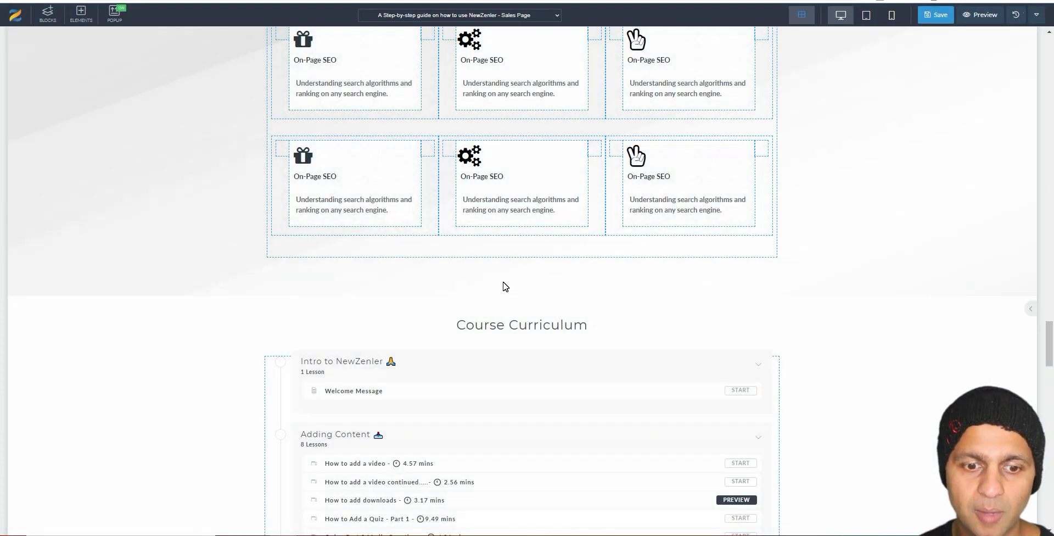
scroll(711, 366, down, 5)
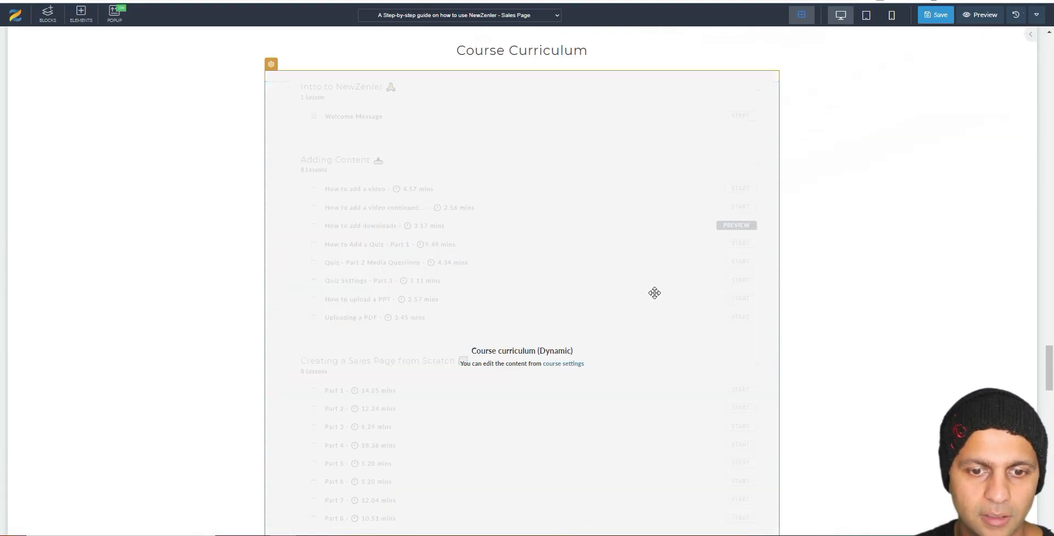
scroll(952, 328, down, 5)
scroll(951, 329, up, 5)
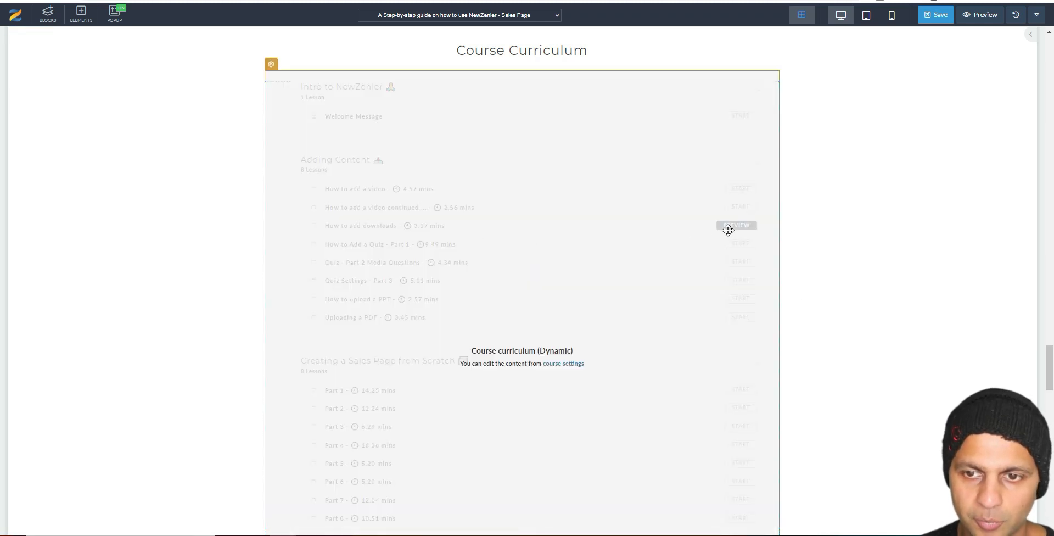
scroll(840, 222, down, 10)
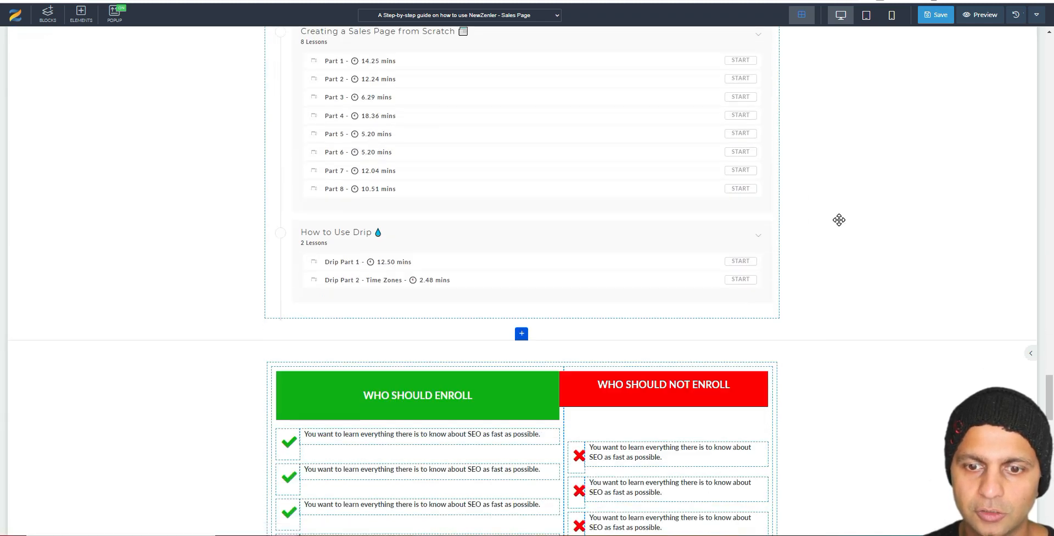
Step: Save the sales page, then show all block categories instead of only Courses
click(943, 15)
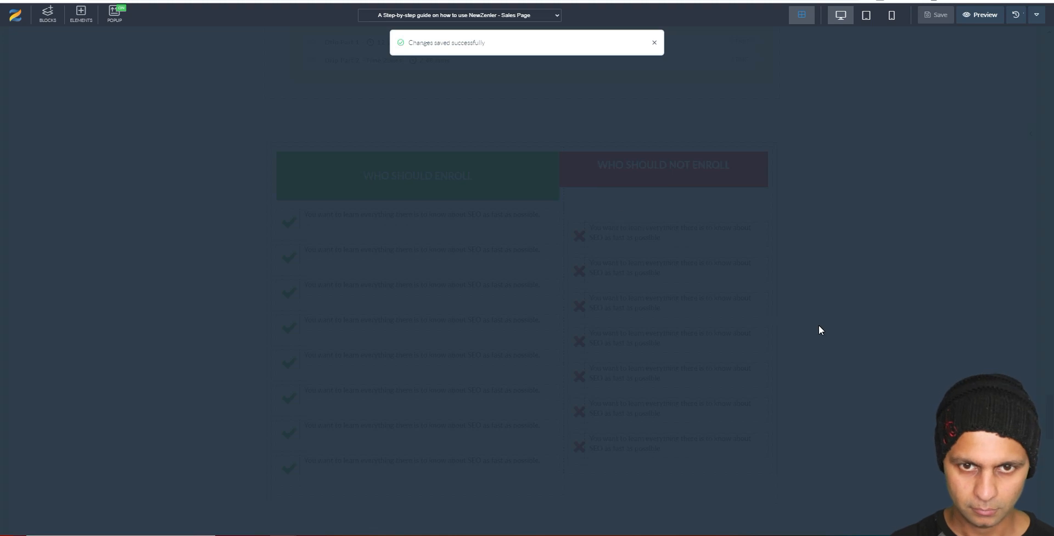
scroll(819, 329, down, 15)
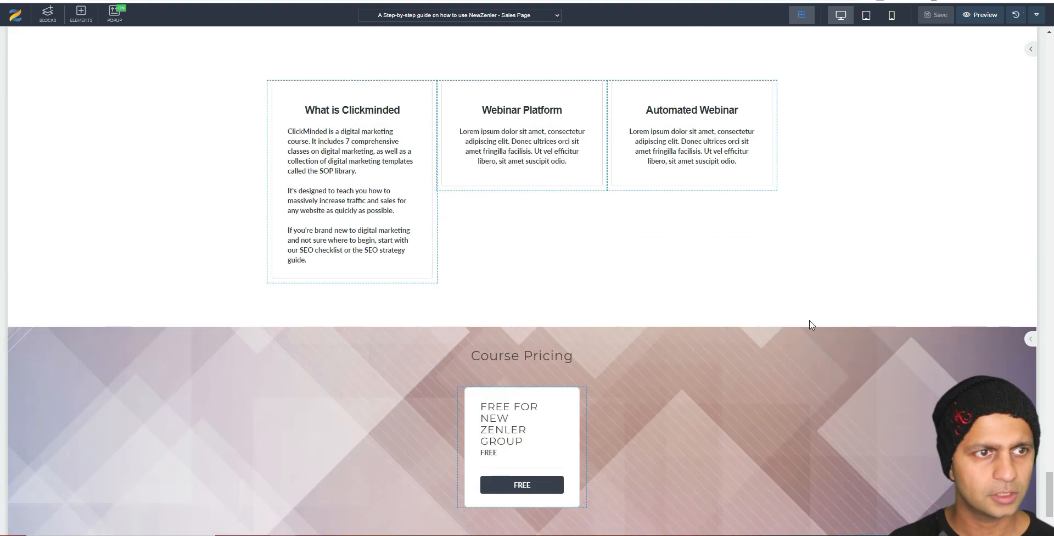
click(54, 16)
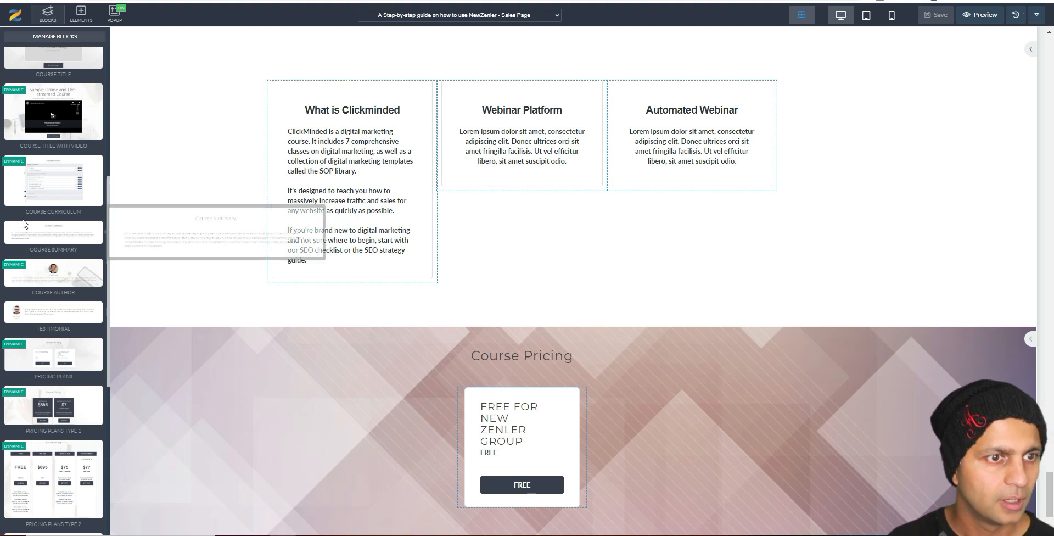
scroll(29, 197, up, 6)
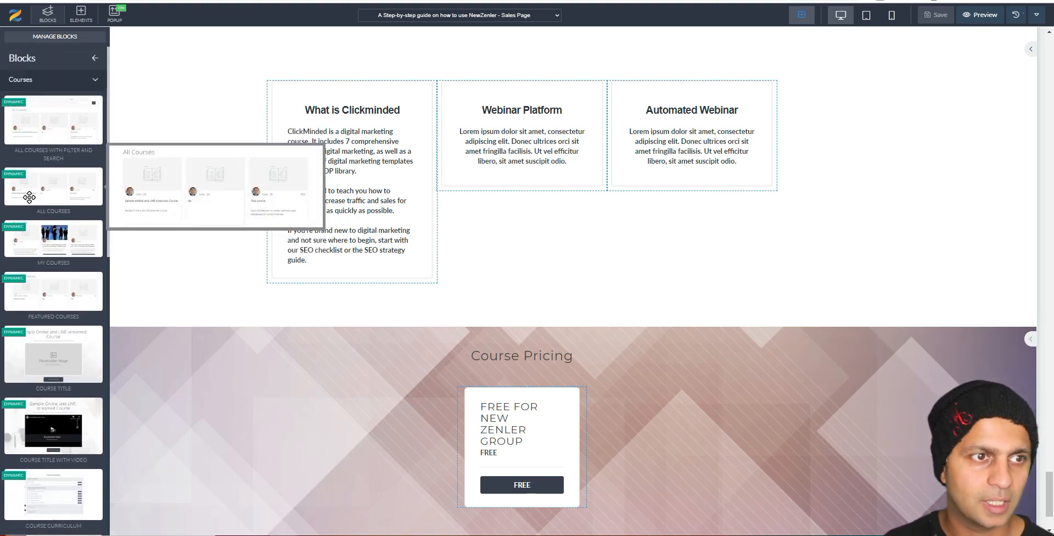
click(89, 81)
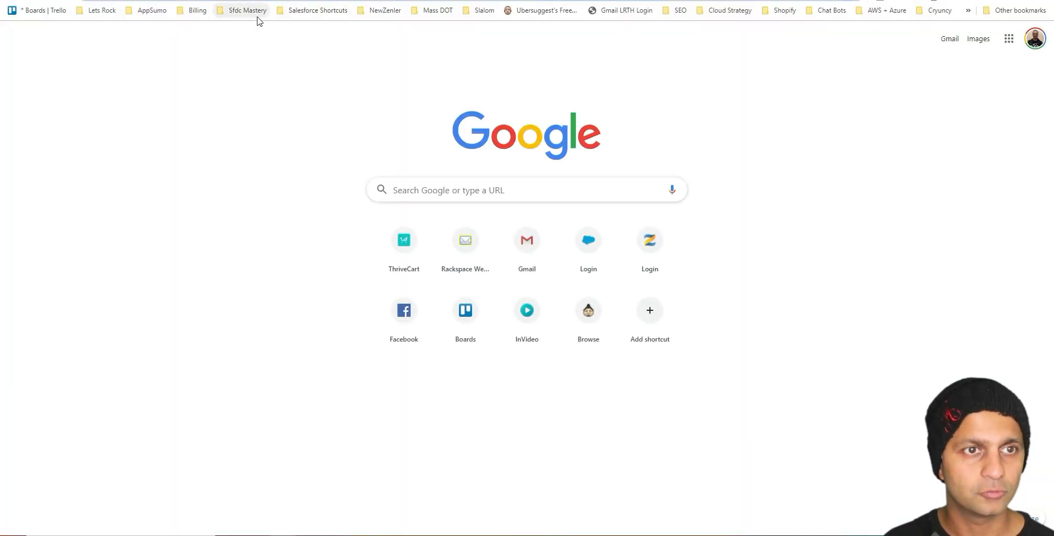
Step: Go to the Zenler school site from the Sfdc Mastery bookmarks folder and log in
click(255, 12)
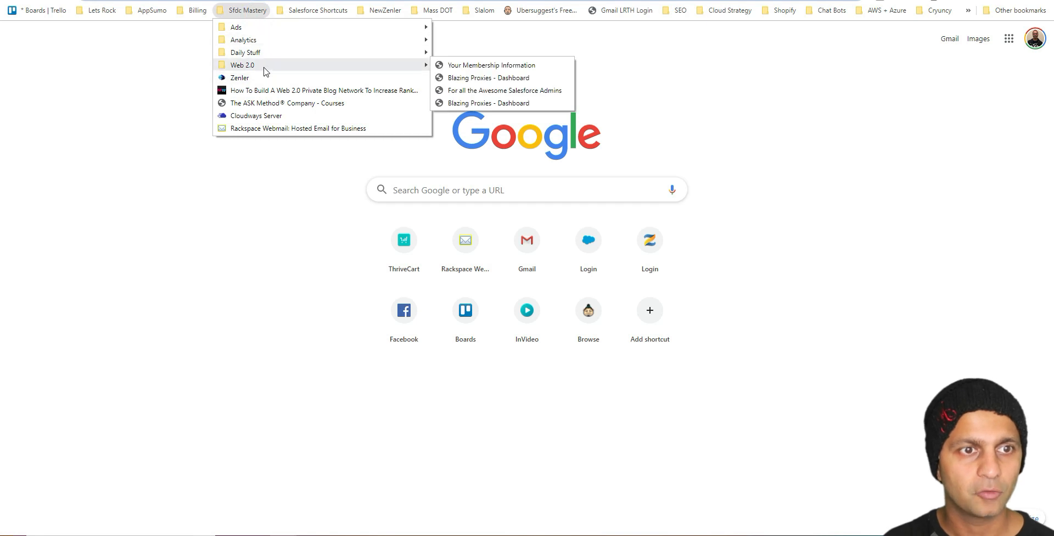
click(261, 76)
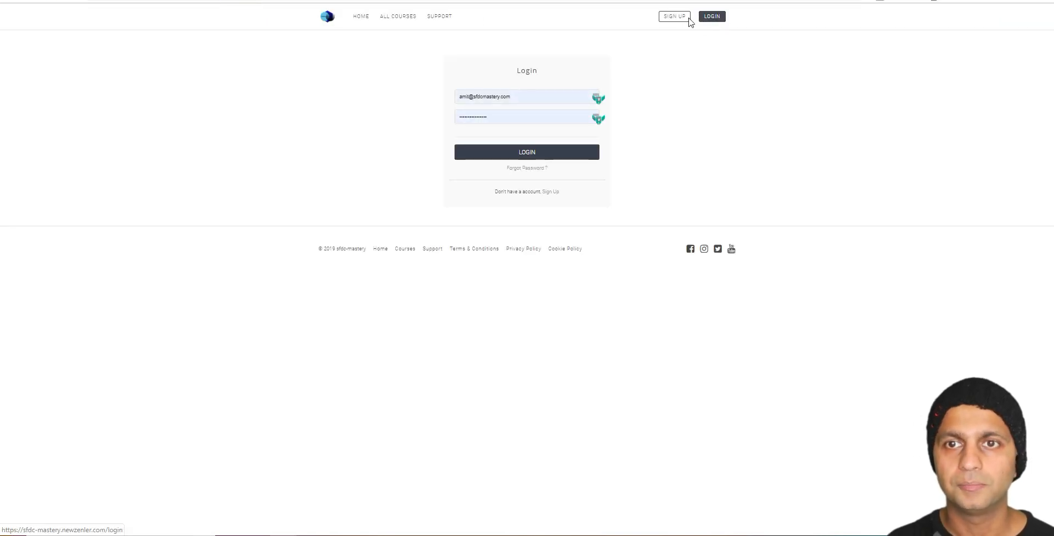
click(566, 158)
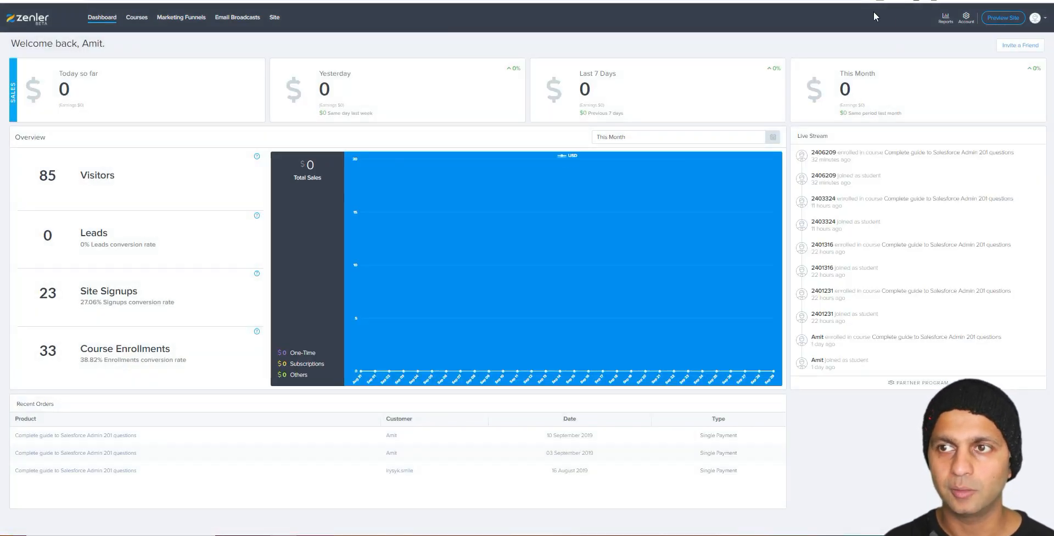
Step: Visit the site settings from the account menu, then the account profile page
click(1037, 20)
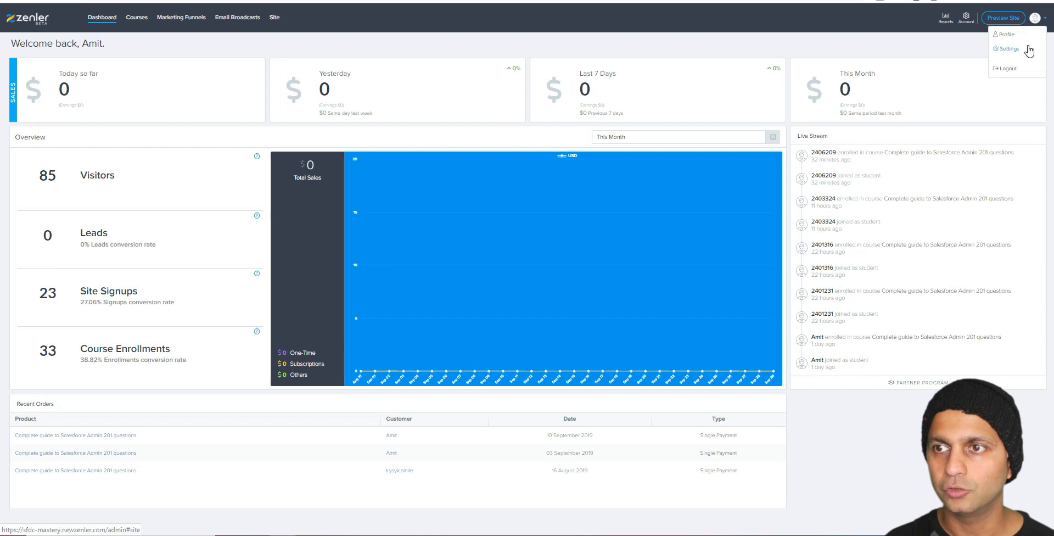
click(1008, 47)
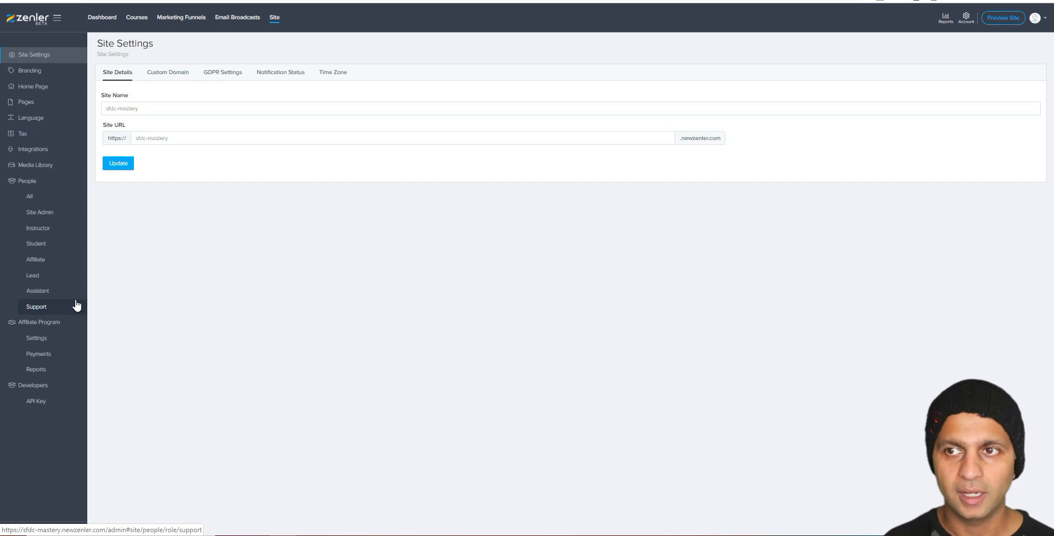
click(959, 21)
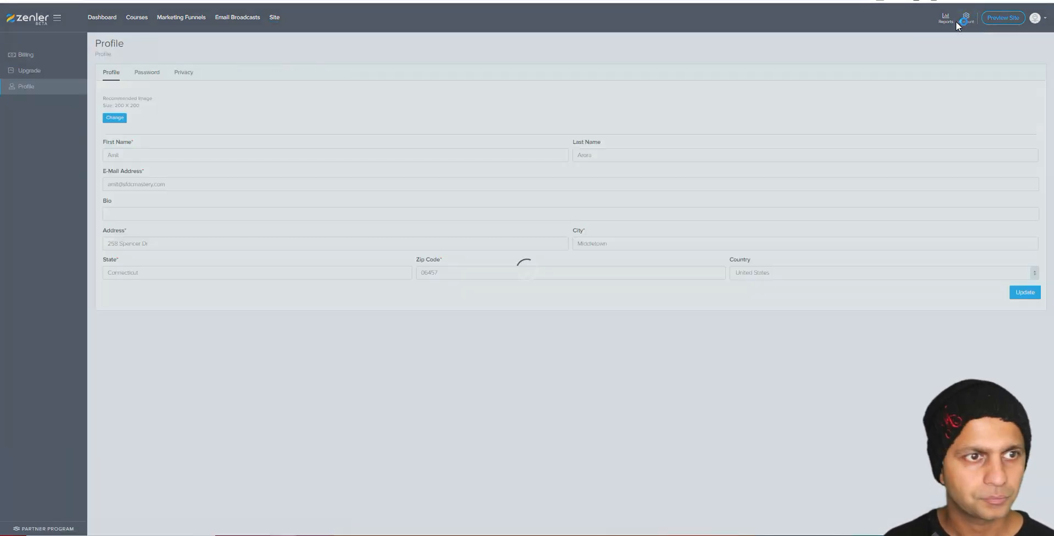
Step: On the Billing page, highlight the saved card, the Pro plan entry and the July 17, 2019 payment date
click(37, 54)
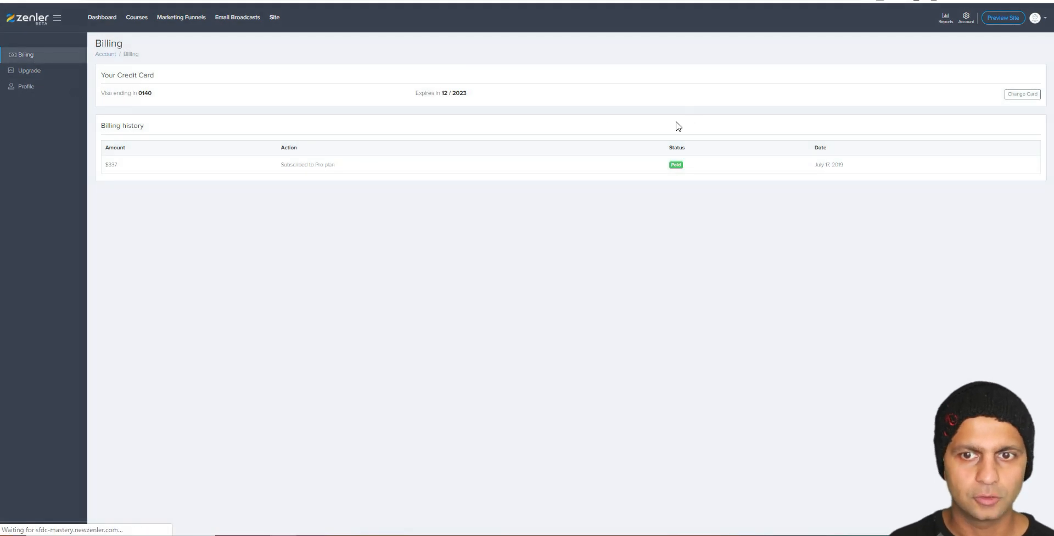
drag(170, 93, 120, 93)
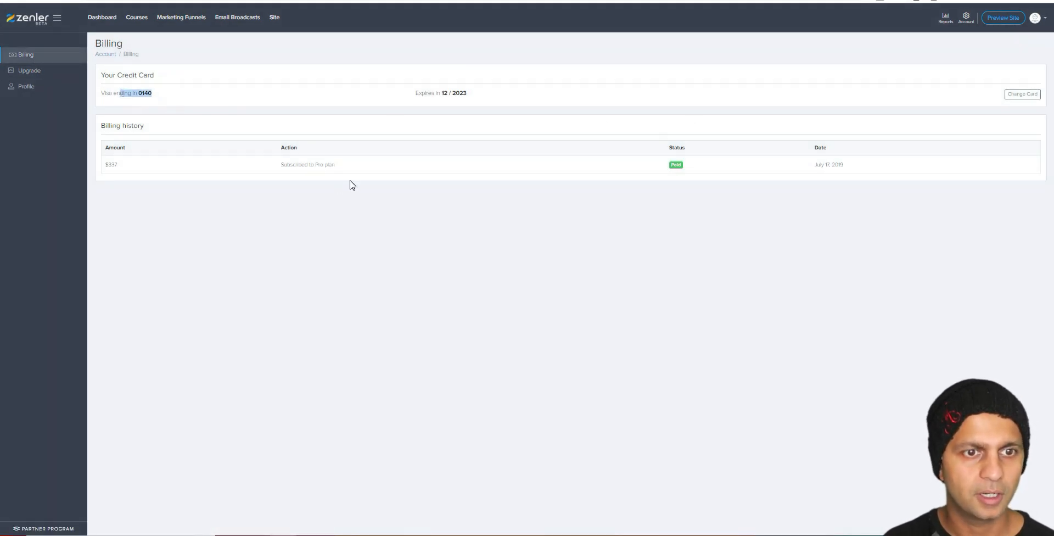
drag(279, 167, 358, 171)
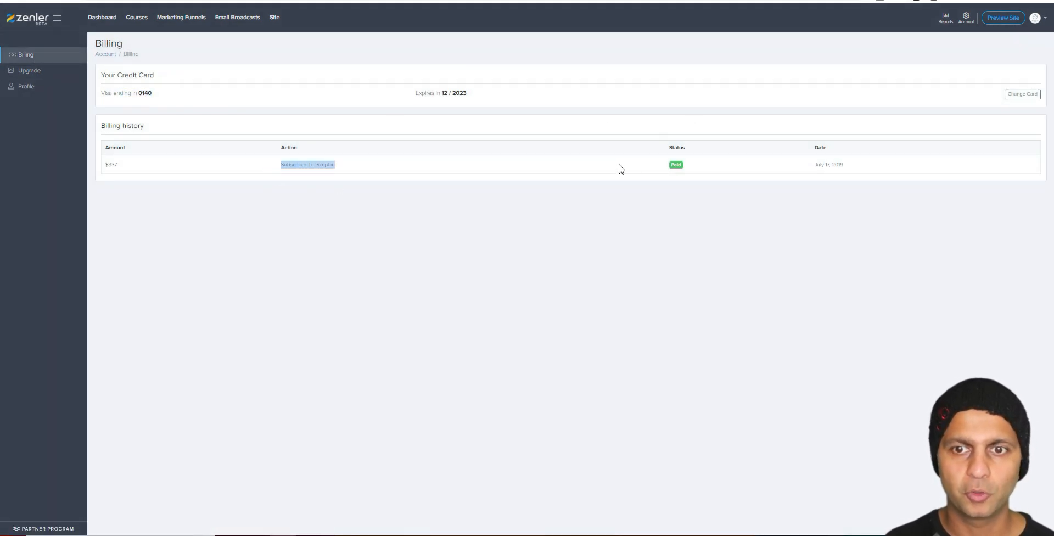
click(675, 165)
drag(855, 163, 771, 177)
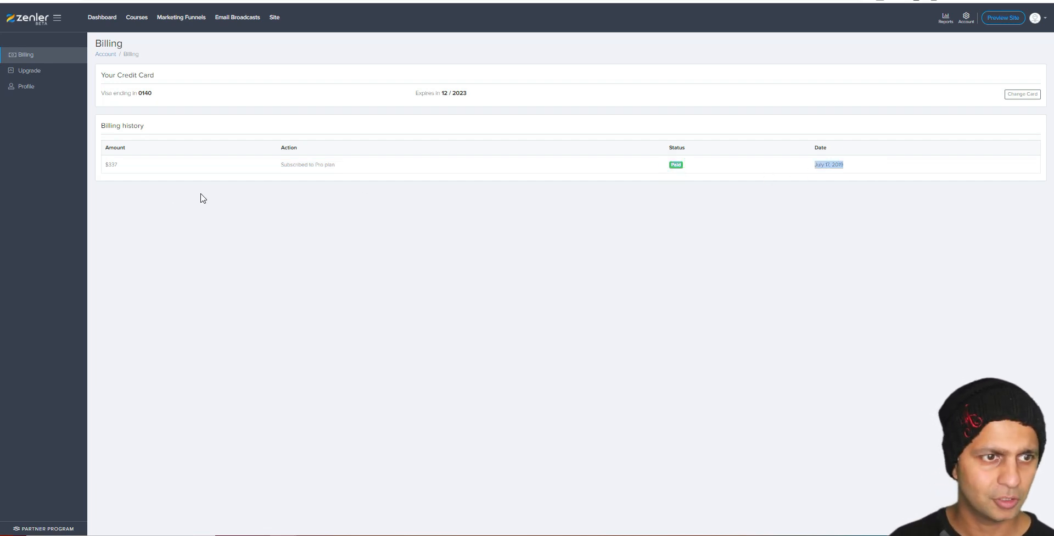
double_click(127, 198)
click(121, 163)
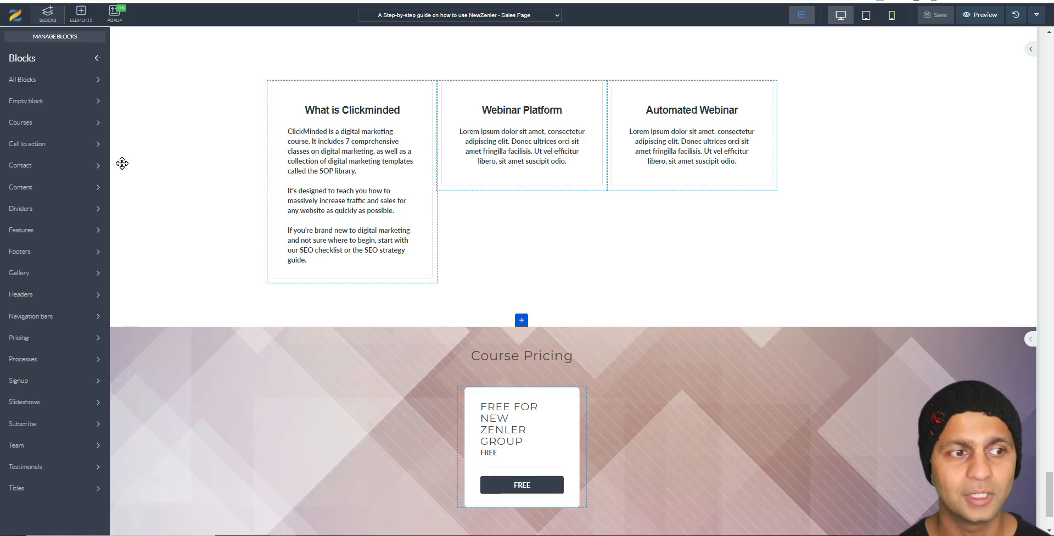
Step: Place the 'Are you struggling to SELL Online courses?' call-to-action block right after Course Pricing
click(80, 217)
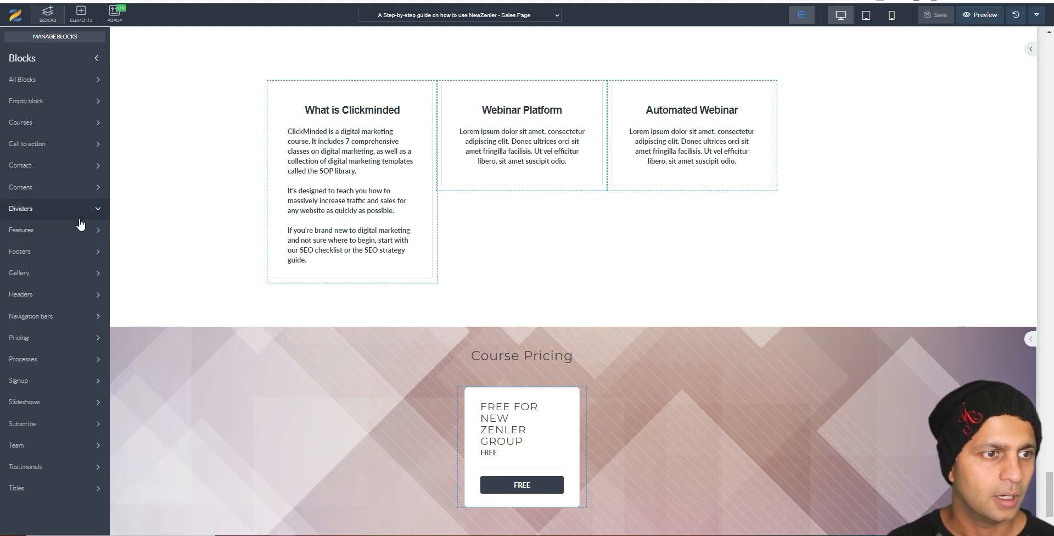
click(98, 145)
scroll(610, 407, down, 3)
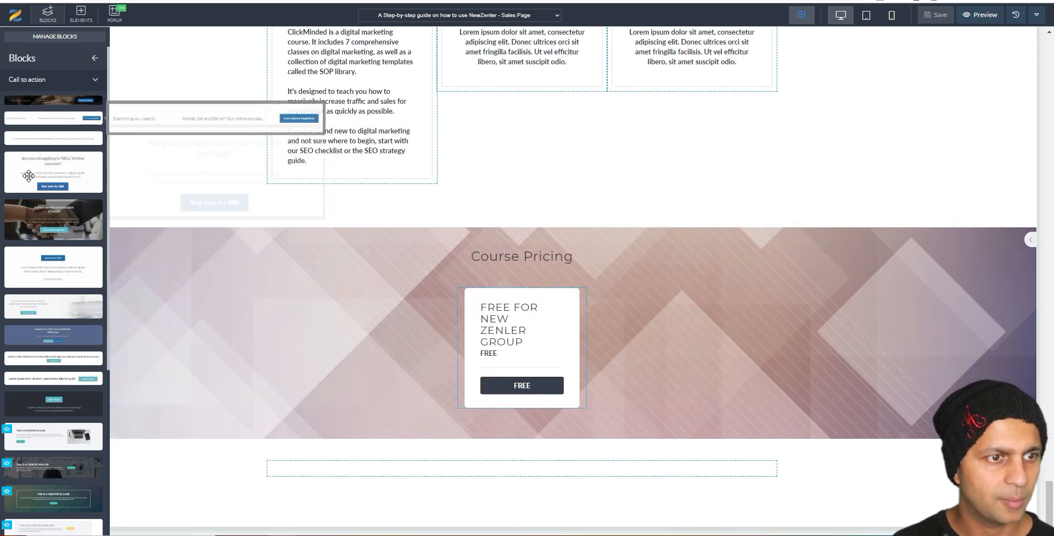
drag(29, 175, 548, 519)
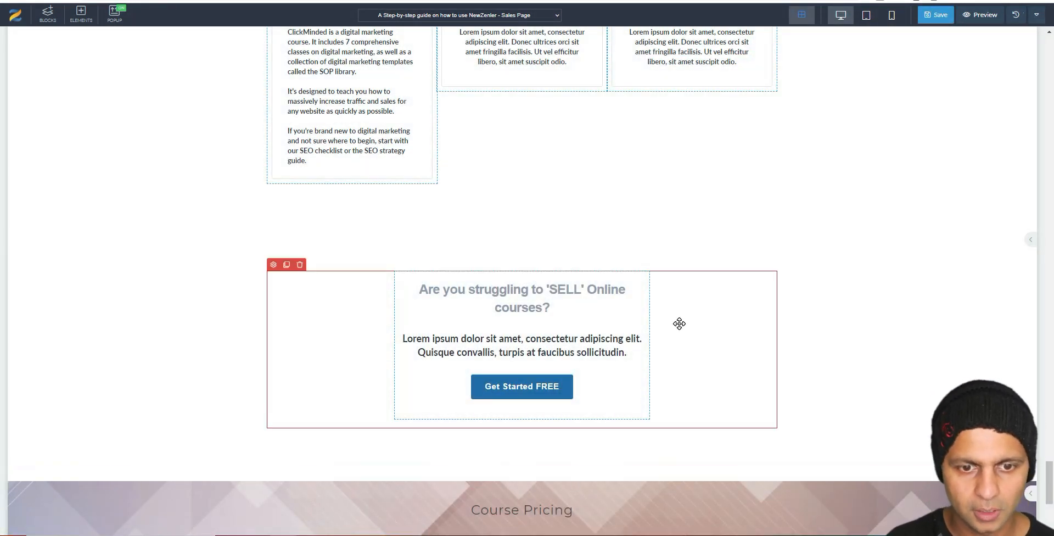
scroll(679, 324, down, 4)
drag(663, 117, 558, 497)
scroll(750, 450, down, 3)
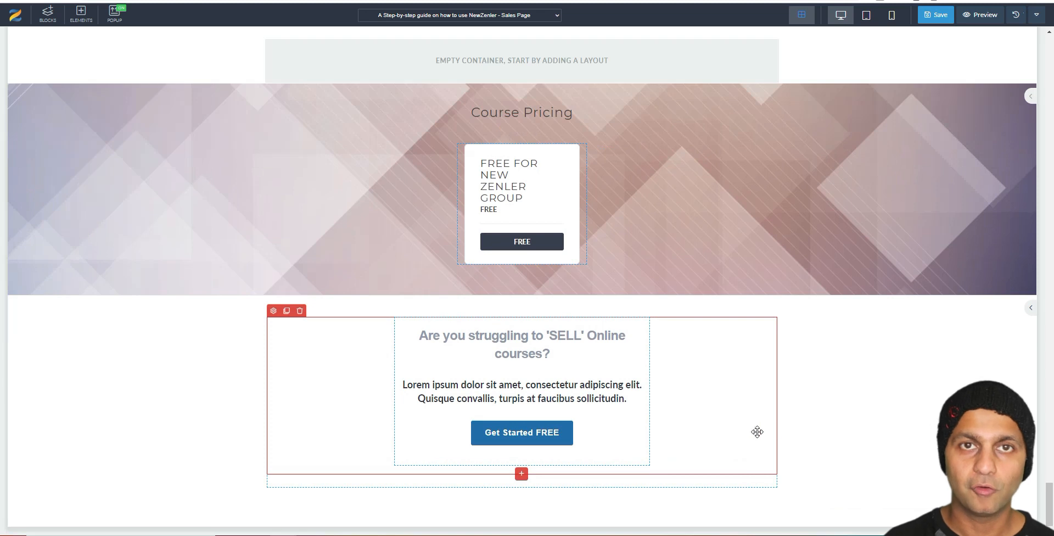
Step: Add the green 'Still have you any question?' section below the call-to-action block
click(45, 15)
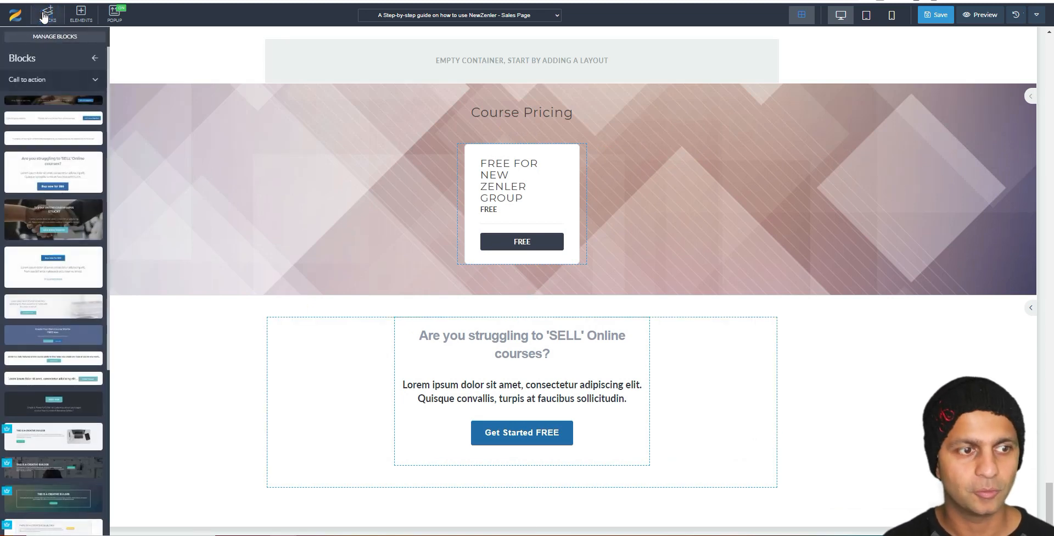
scroll(70, 376, down, 5)
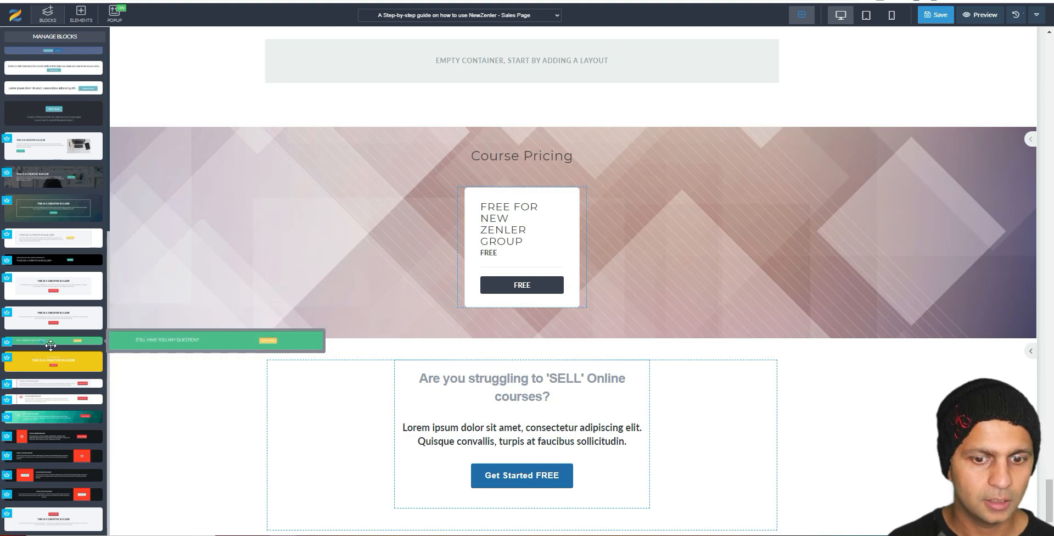
drag(51, 344, 539, 531)
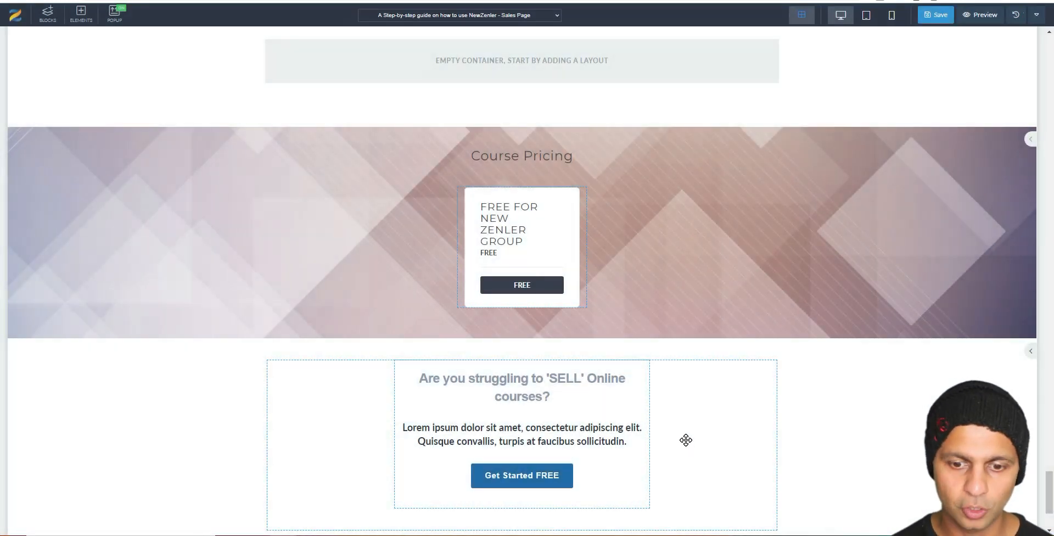
scroll(908, 306, down, 3)
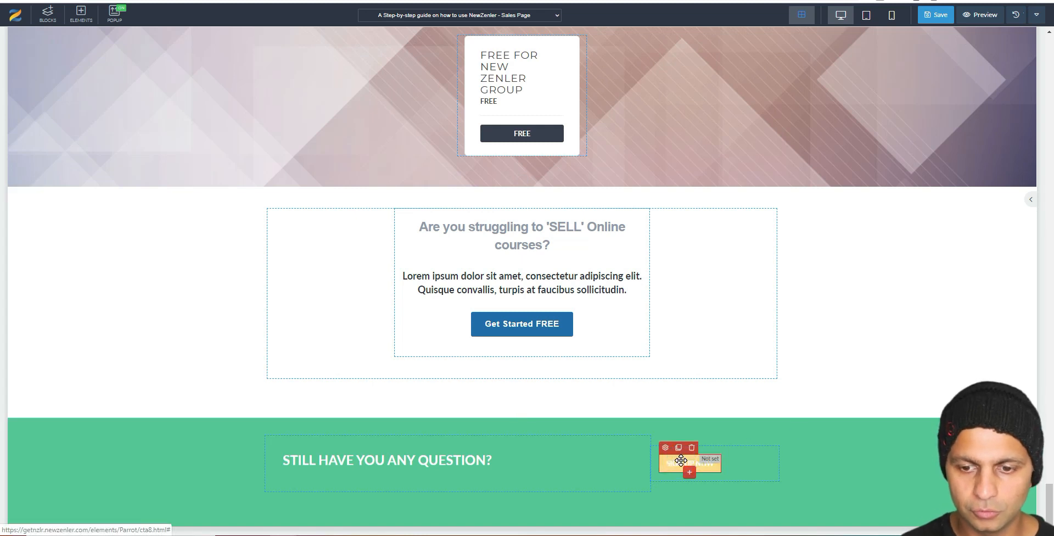
Step: Set the Sign Up Now button's action to Open Popup and preview the newsletter popup
click(665, 447)
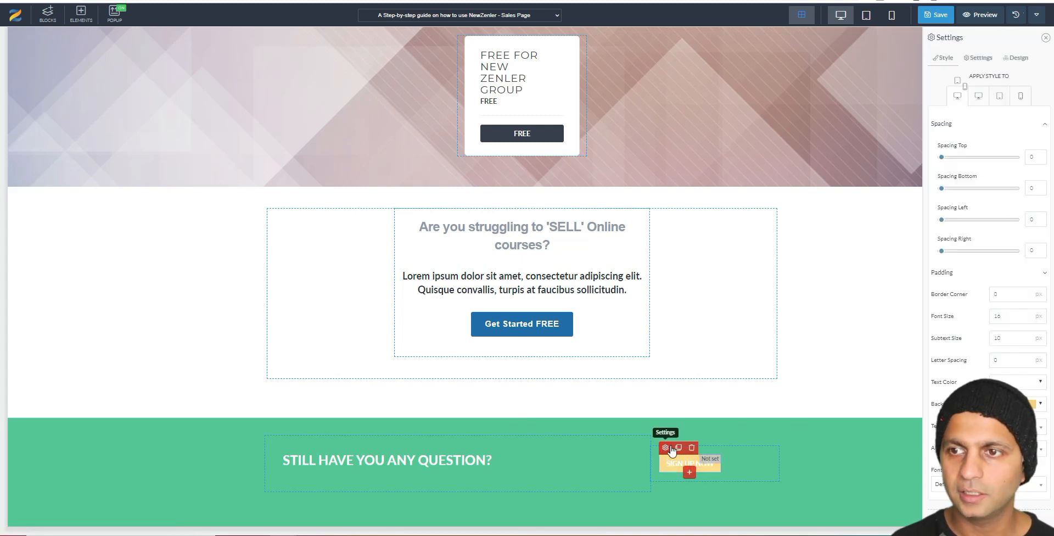
click(980, 59)
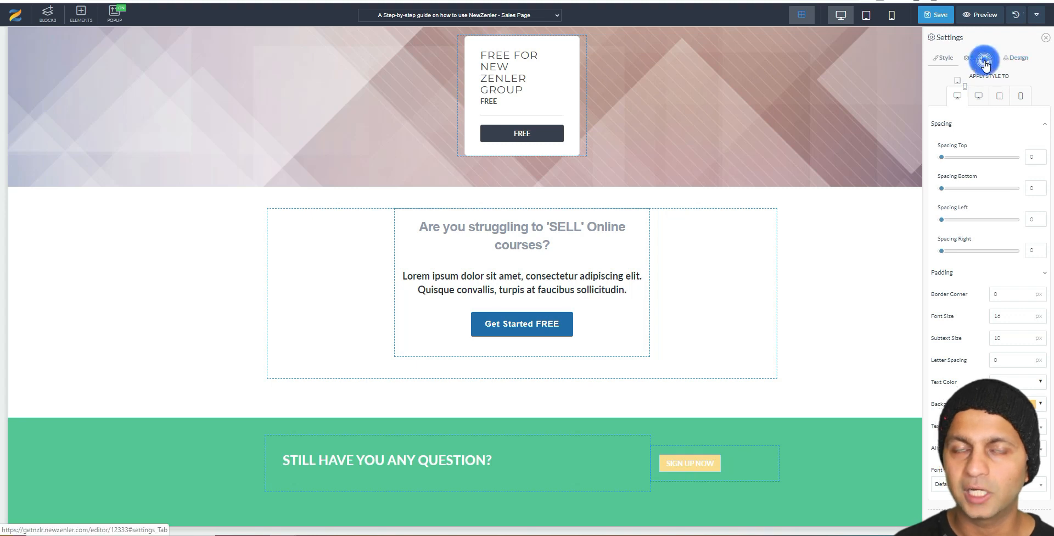
click(1013, 139)
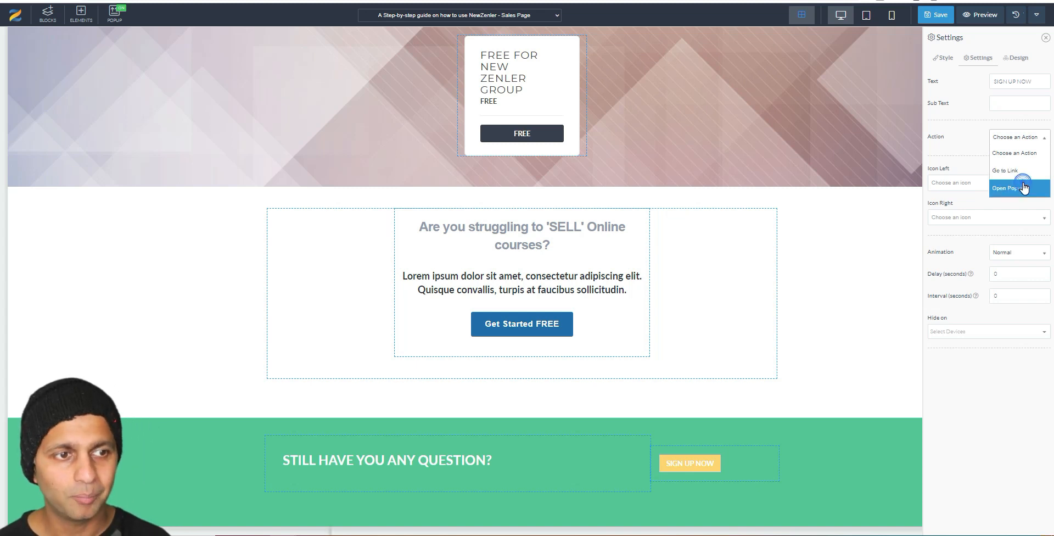
click(1024, 188)
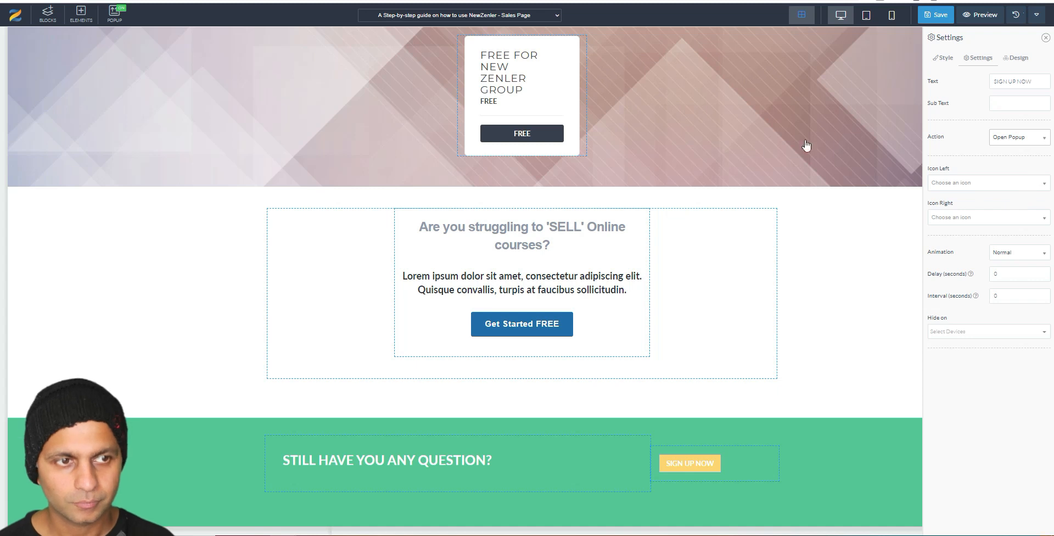
click(116, 22)
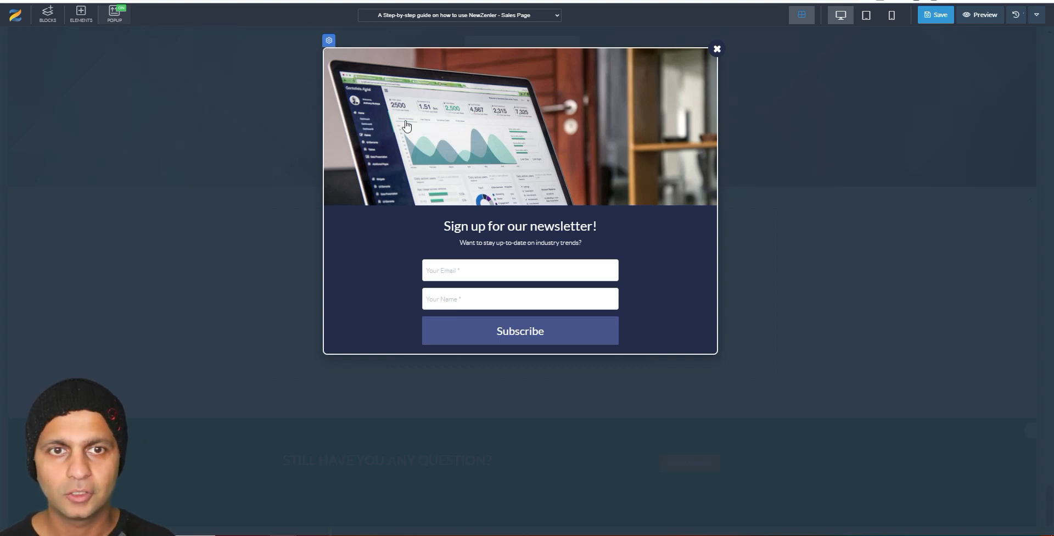
click(717, 49)
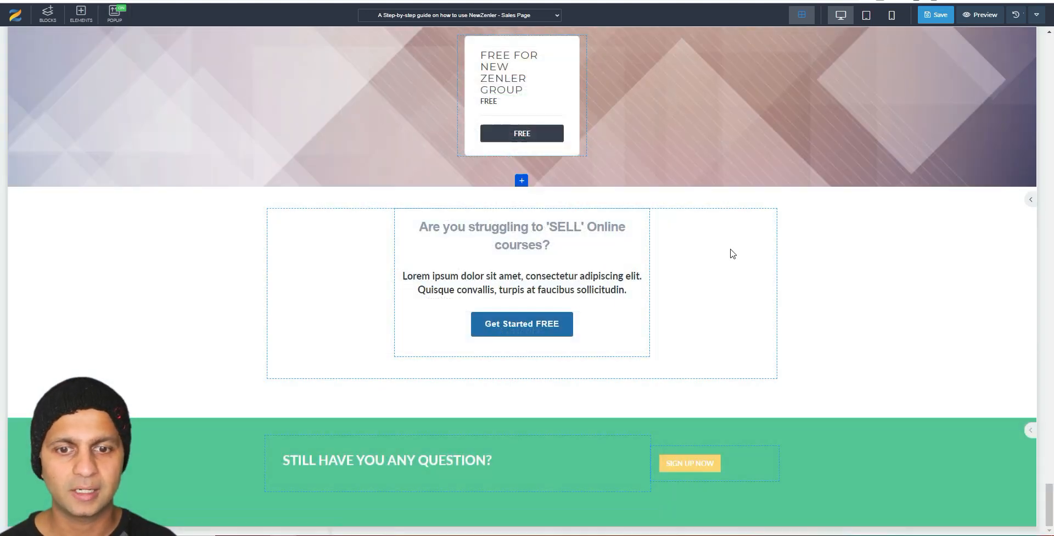
Step: Drag the Why Choose Us headphone block from the Content category into the drop zone under Course Pricing
click(47, 14)
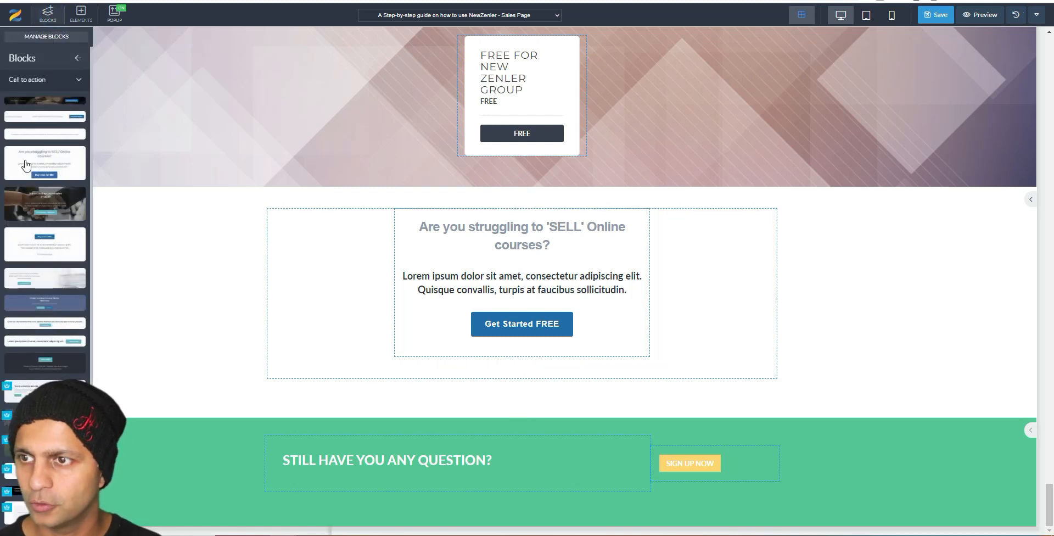
click(78, 80)
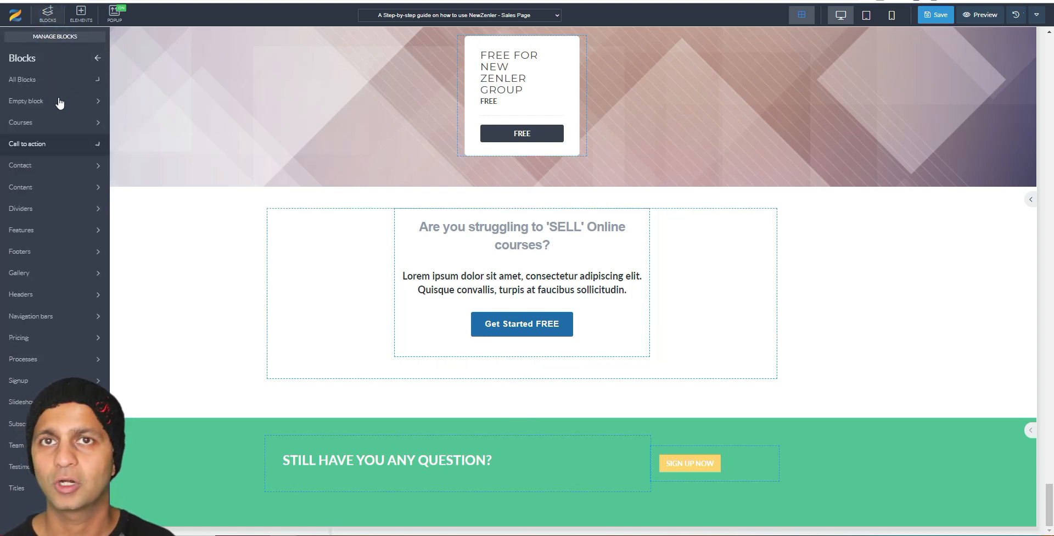
click(99, 253)
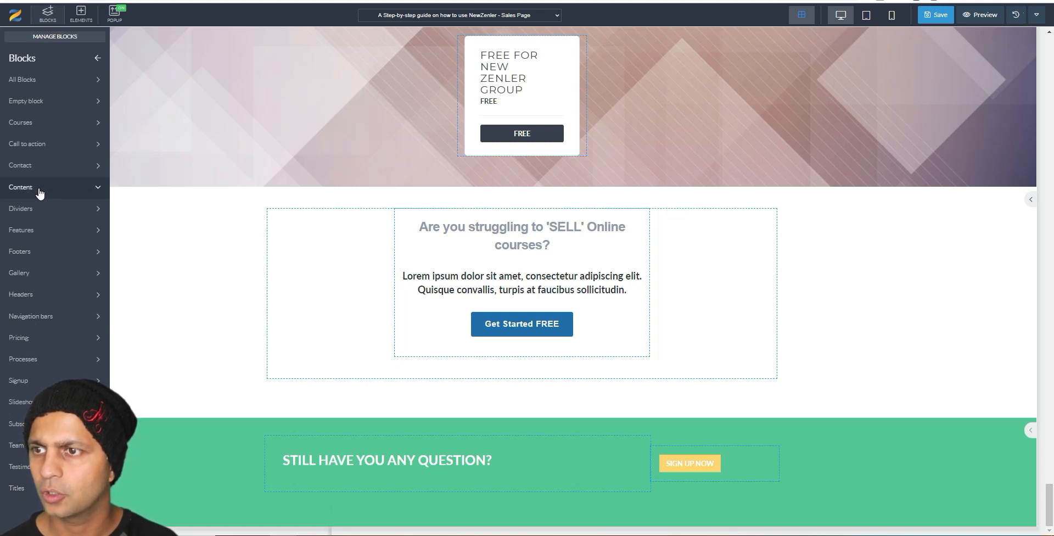
click(38, 188)
scroll(38, 187, down, 5)
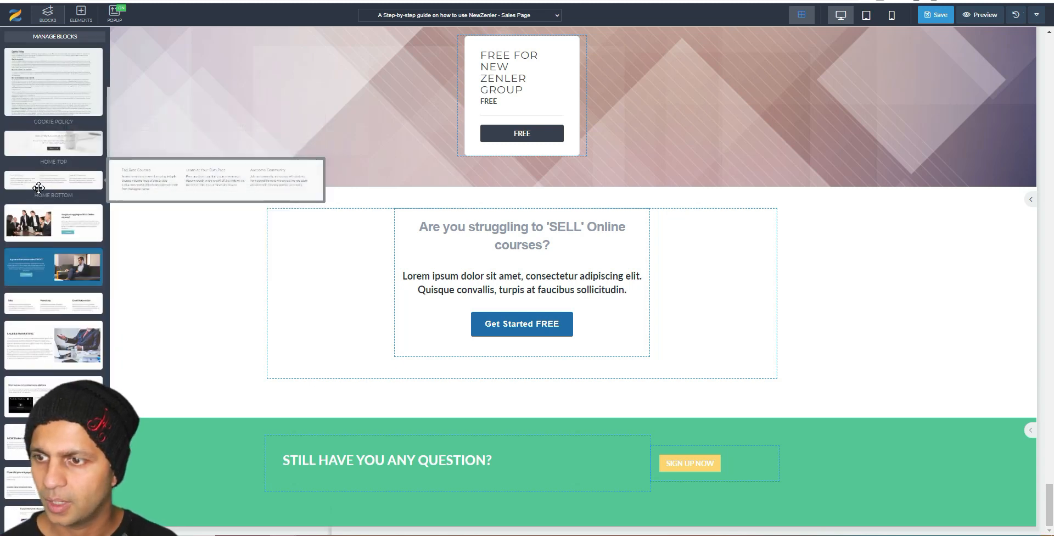
scroll(39, 187, up, 5)
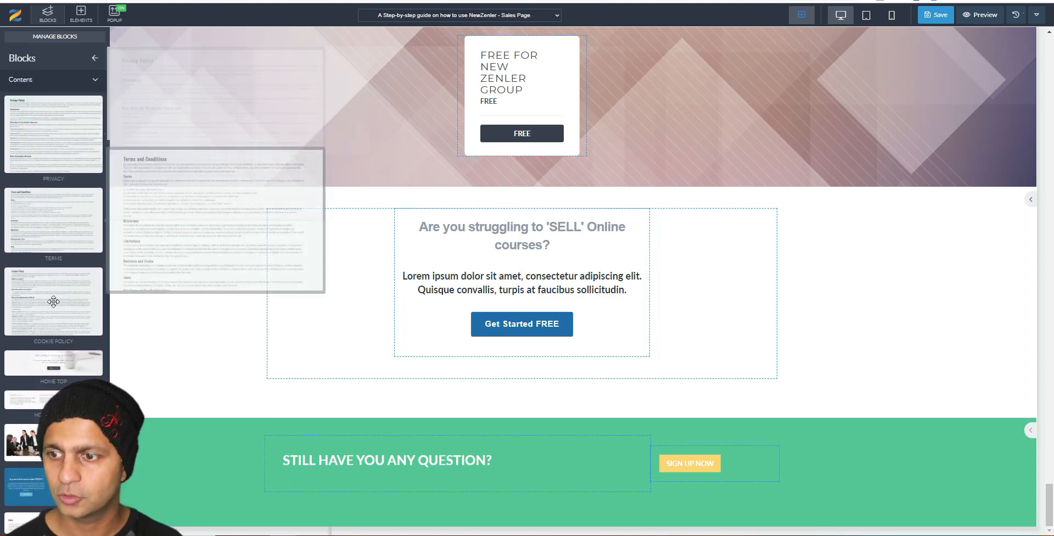
scroll(54, 216, down, 5)
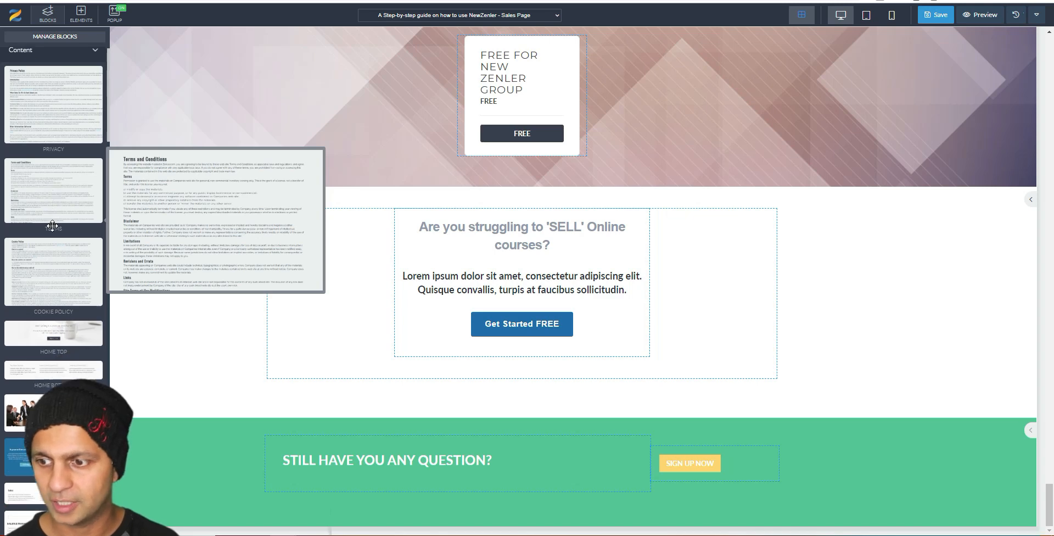
scroll(52, 225, down, 5)
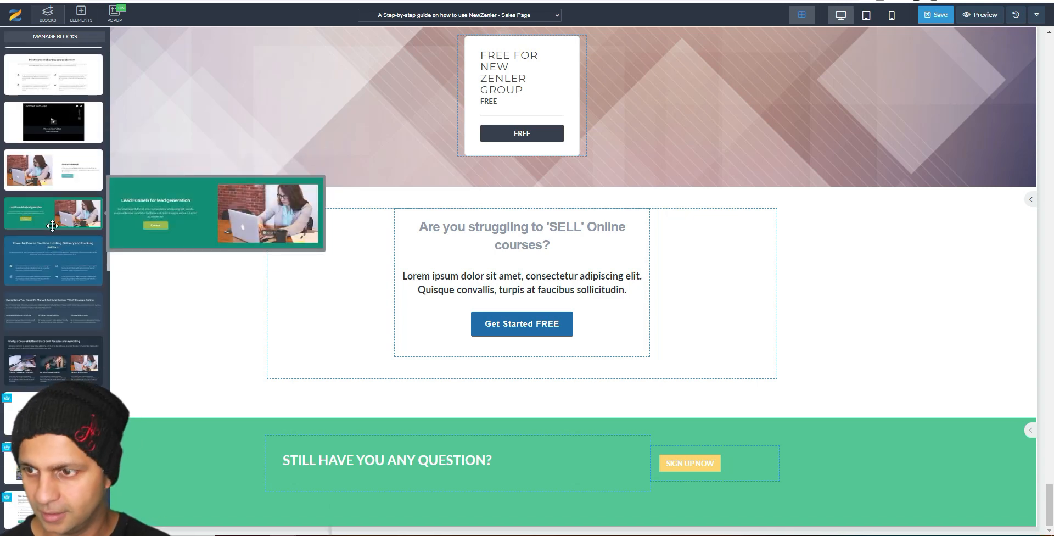
scroll(52, 225, down, 10)
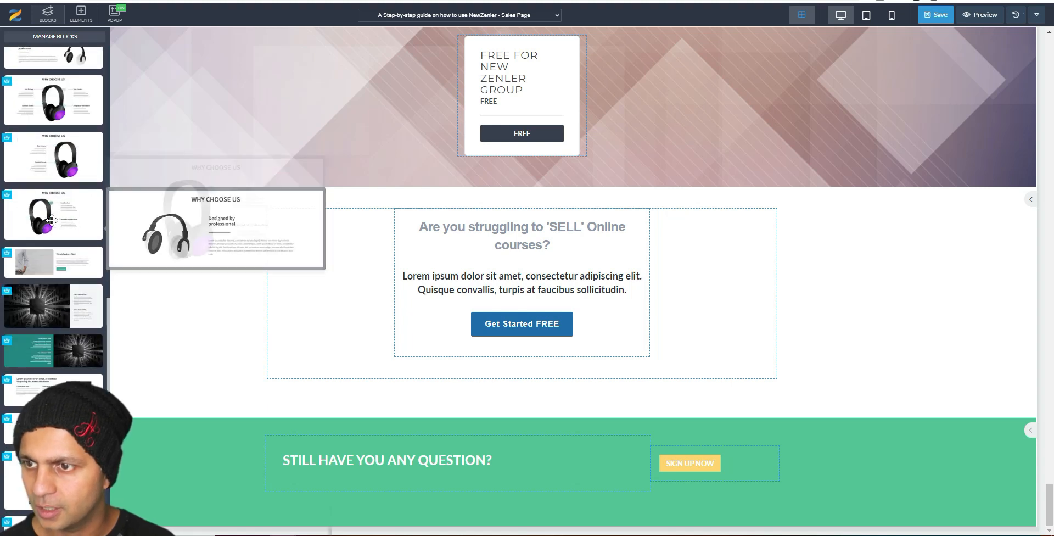
scroll(52, 220, up, 3)
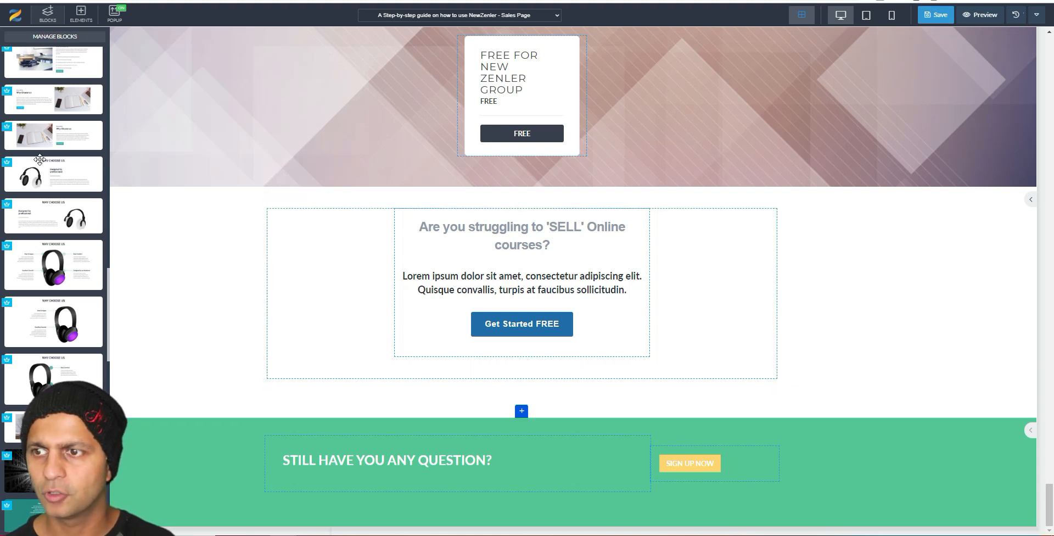
drag(44, 165, 49, 169)
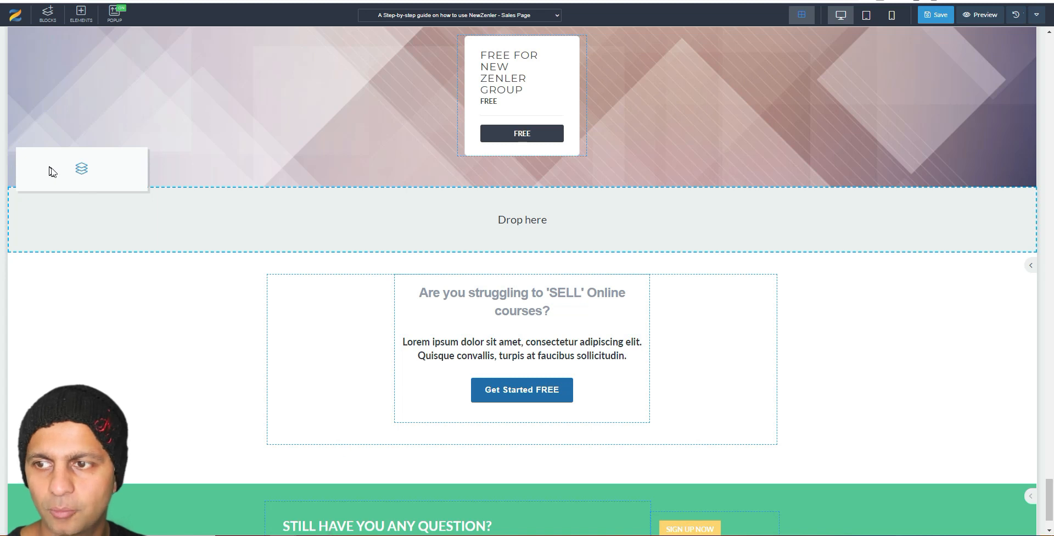
drag(49, 171, 393, 229)
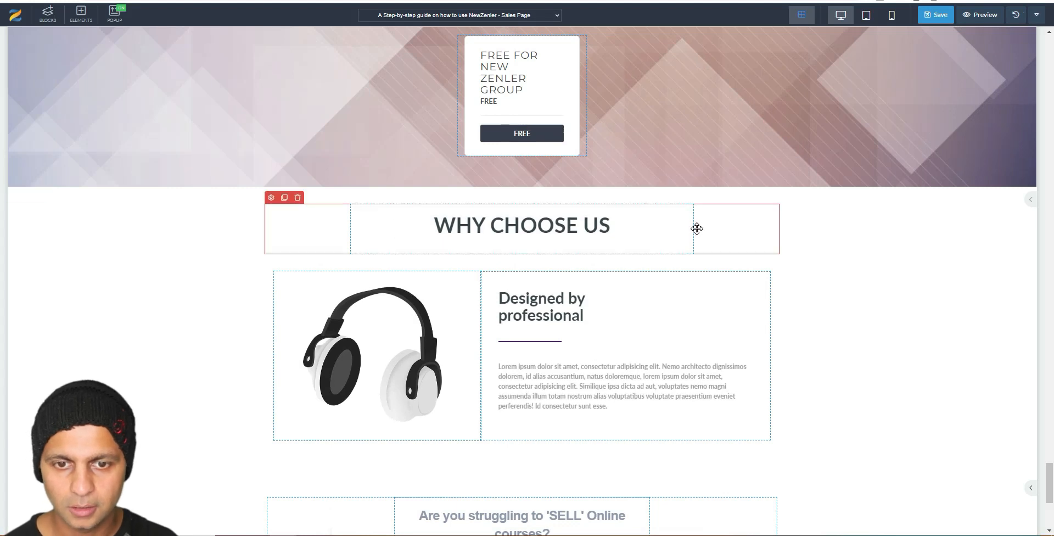
Step: Give the headphones image a Tada animation with a 3-second interval and save the page
scroll(639, 364, down, 3)
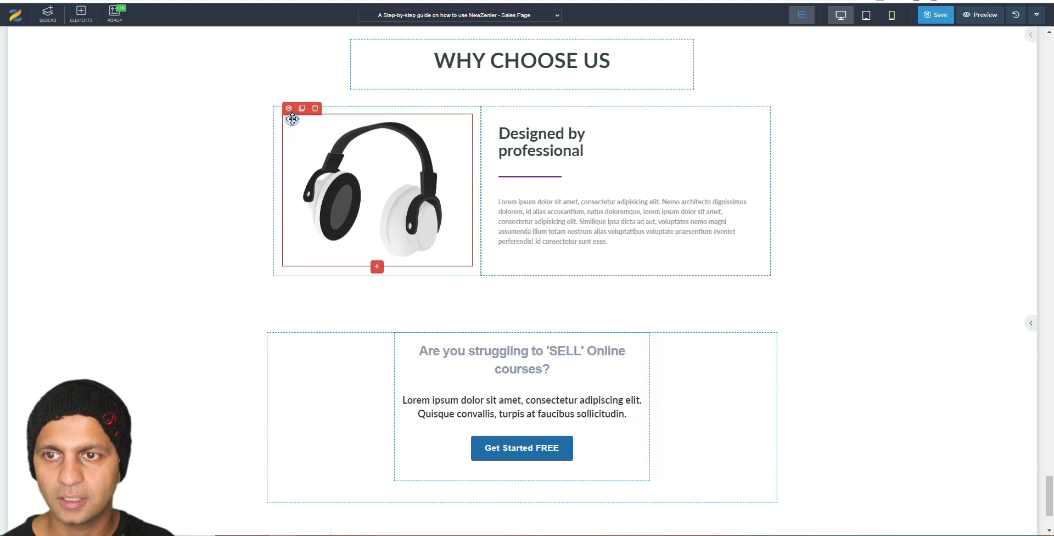
click(289, 109)
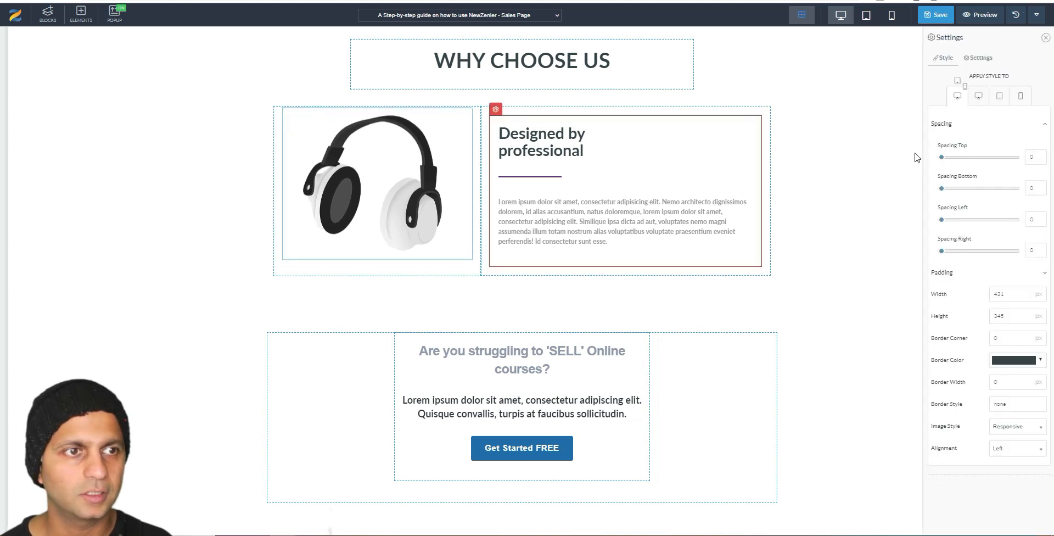
click(975, 61)
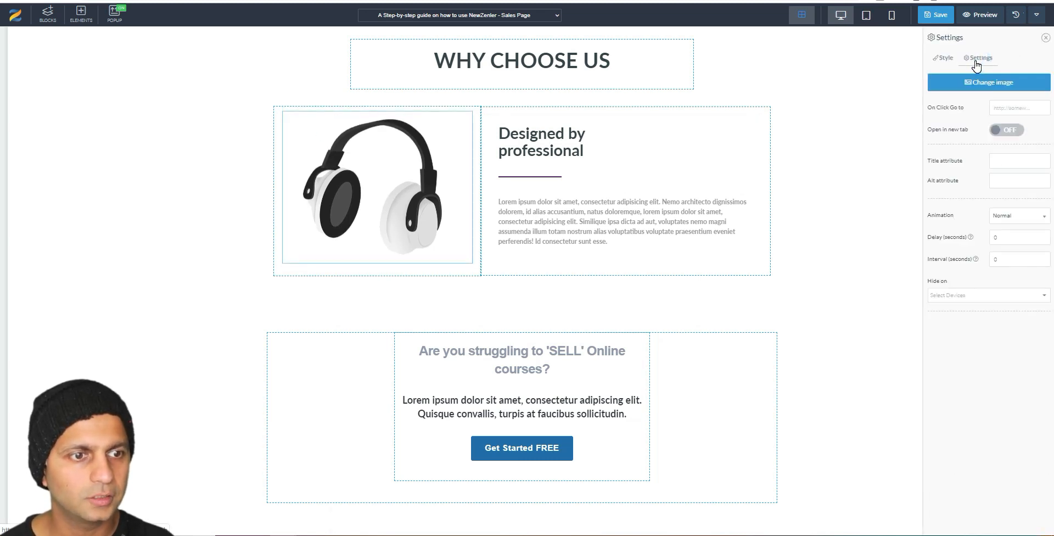
click(1005, 223)
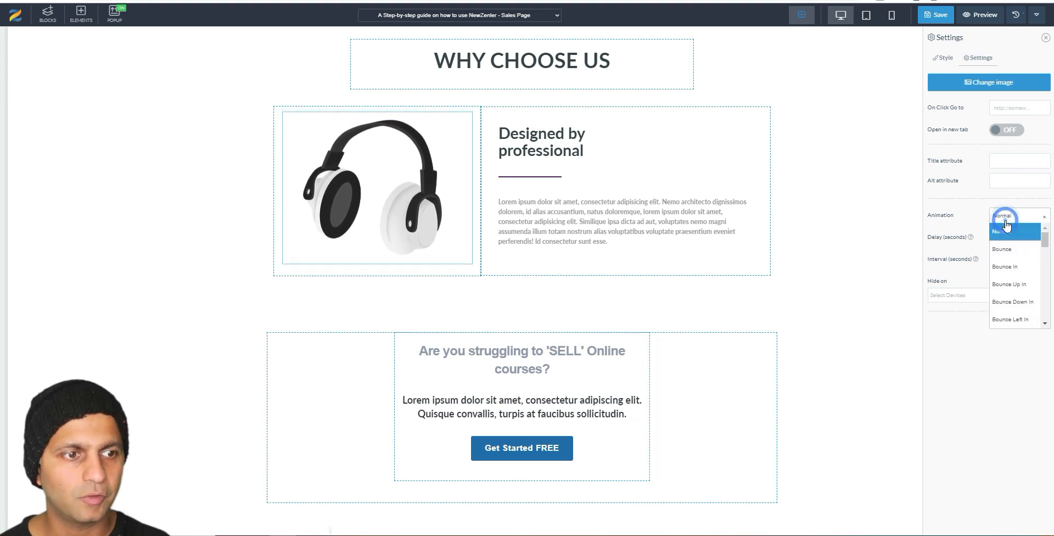
drag(1045, 241, 1043, 311)
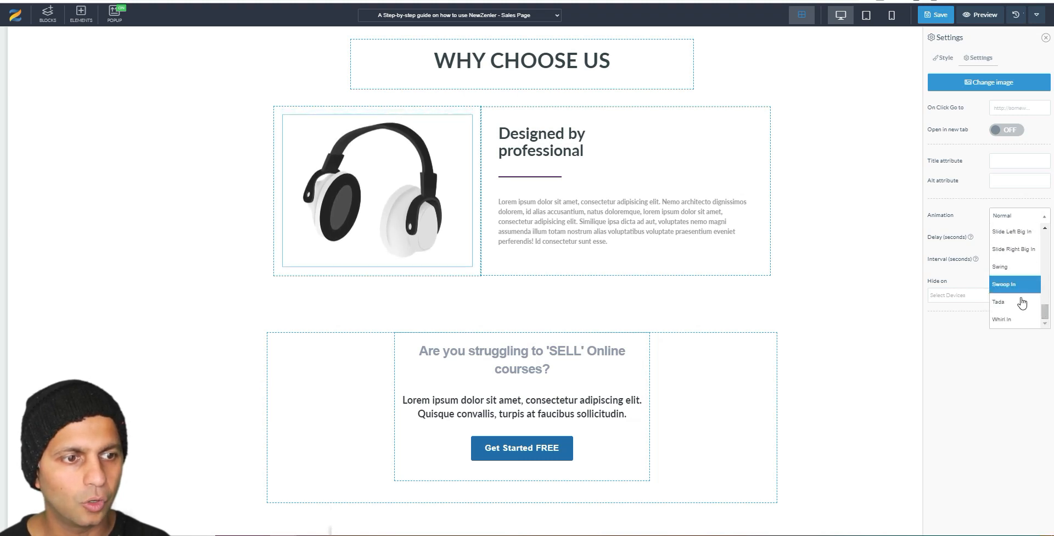
click(1016, 304)
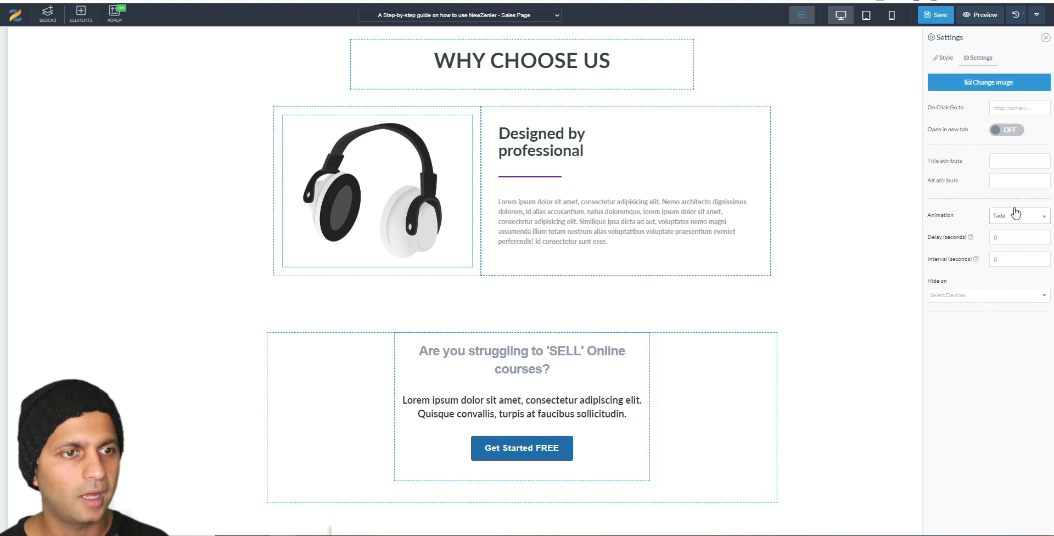
double_click(1000, 259)
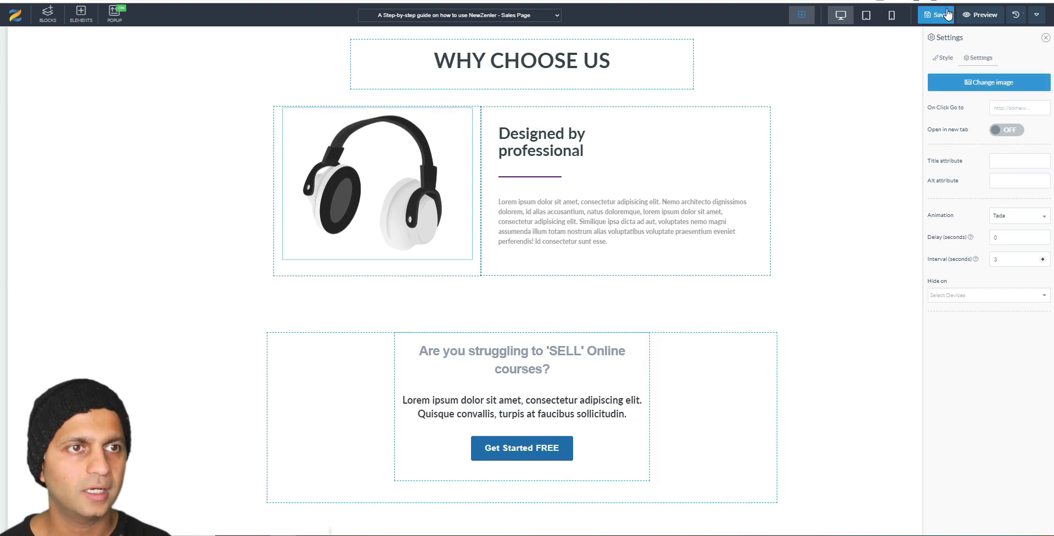
key(ctrl+s)
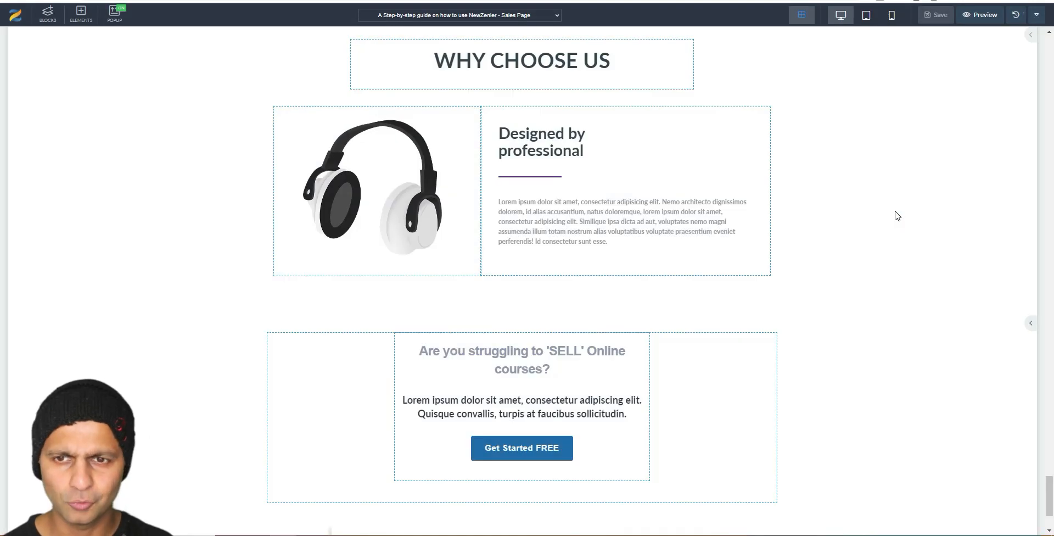
Step: Exit the sales page editor with Return to Site from the Preview dropdown
scroll(896, 214, down, 2)
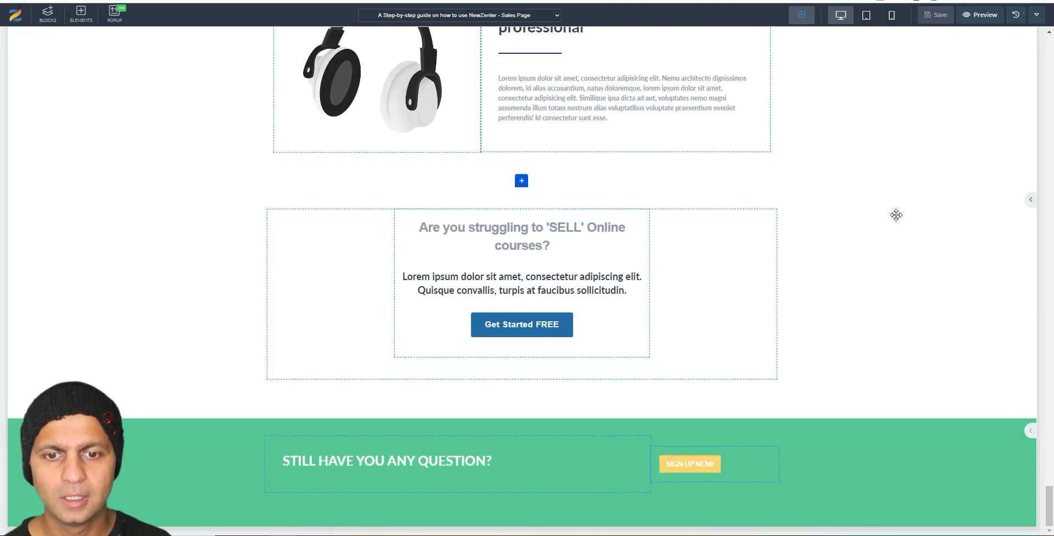
scroll(897, 213, up, 6)
scroll(897, 212, up, 15)
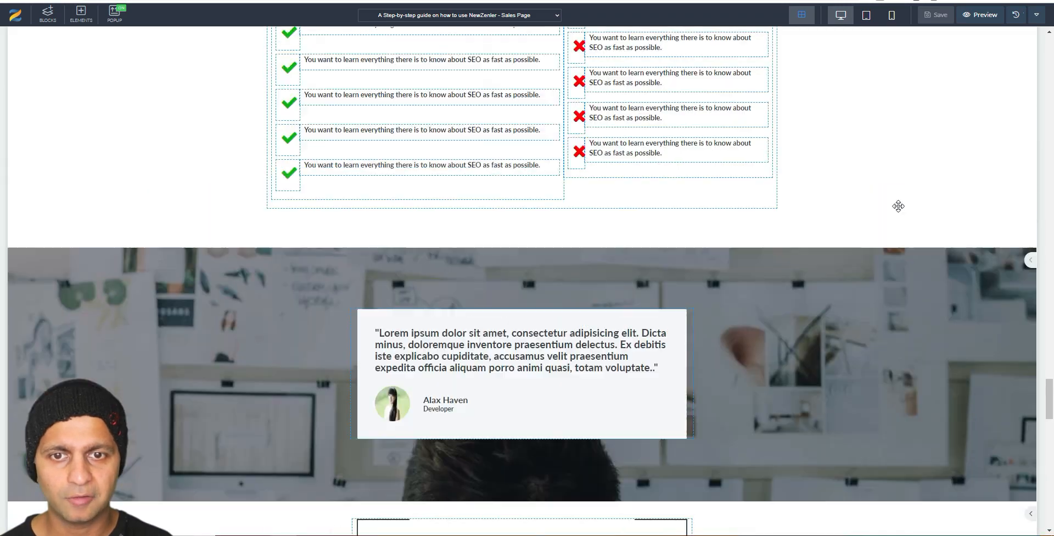
scroll(900, 211, up, 20)
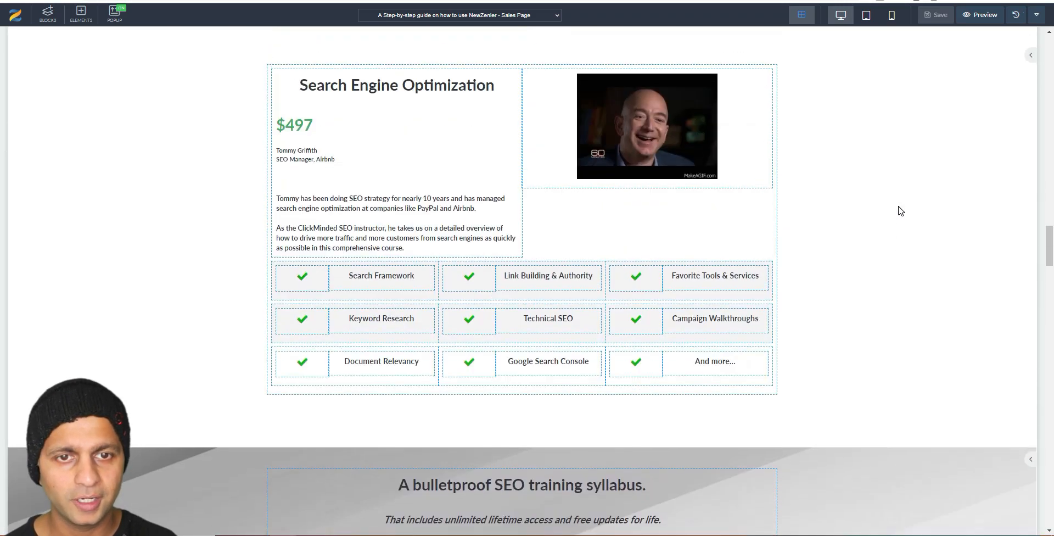
scroll(903, 211, up, 20)
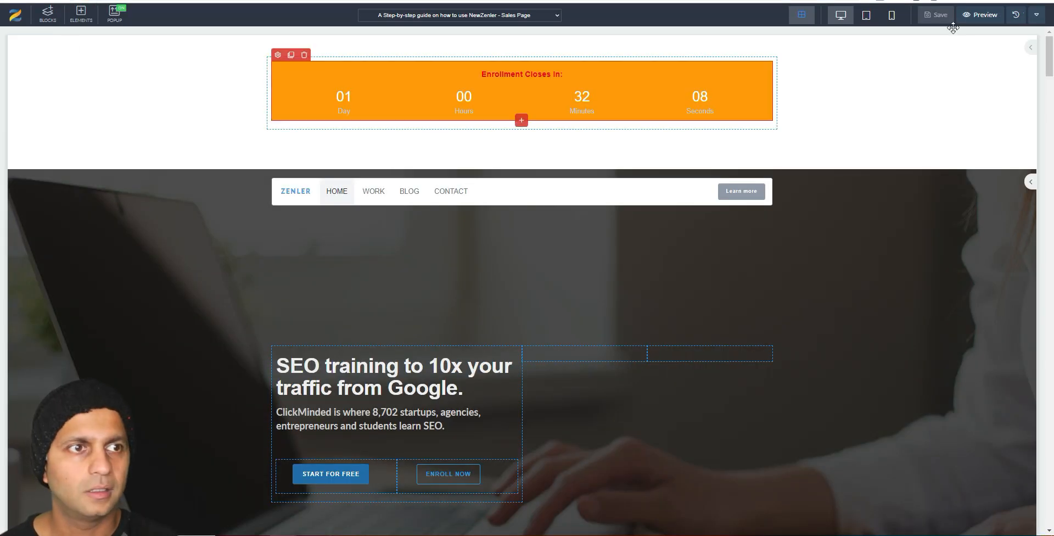
click(1035, 22)
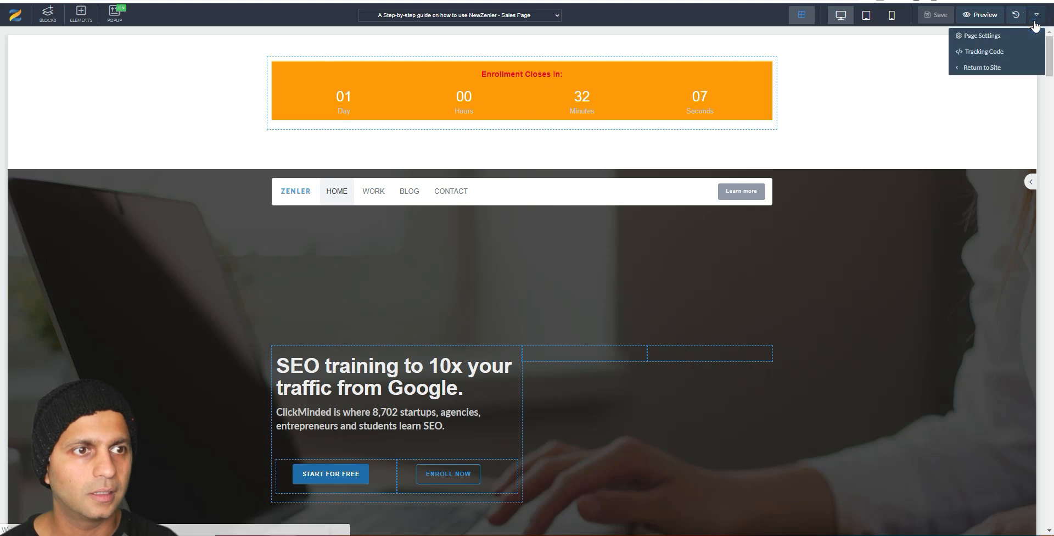
click(990, 68)
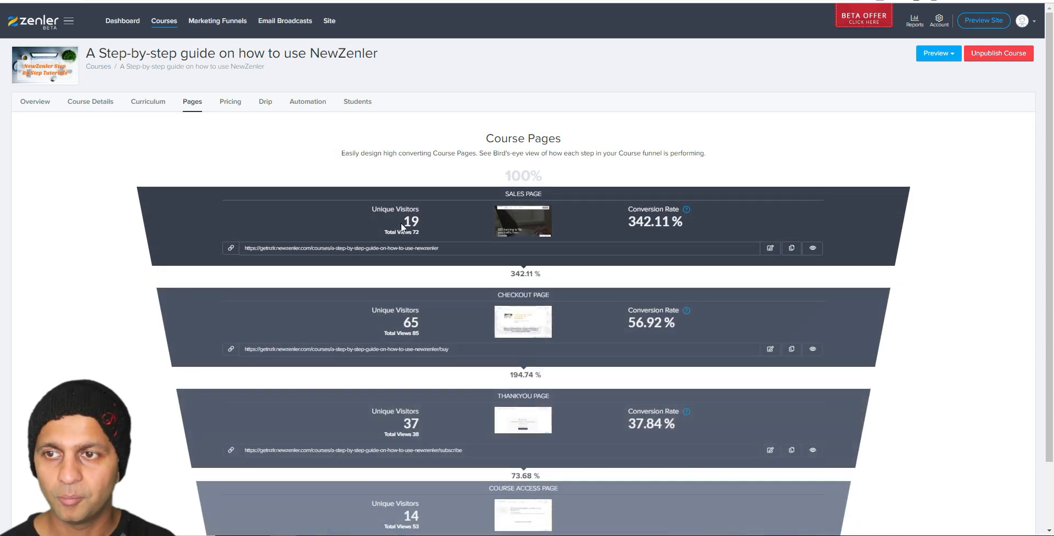
Step: Highlight the funnel stats: Sales Page 19 unique visitors, Checkout Page 65 visitors and 56.92% conversion
scroll(914, 214, down, 2)
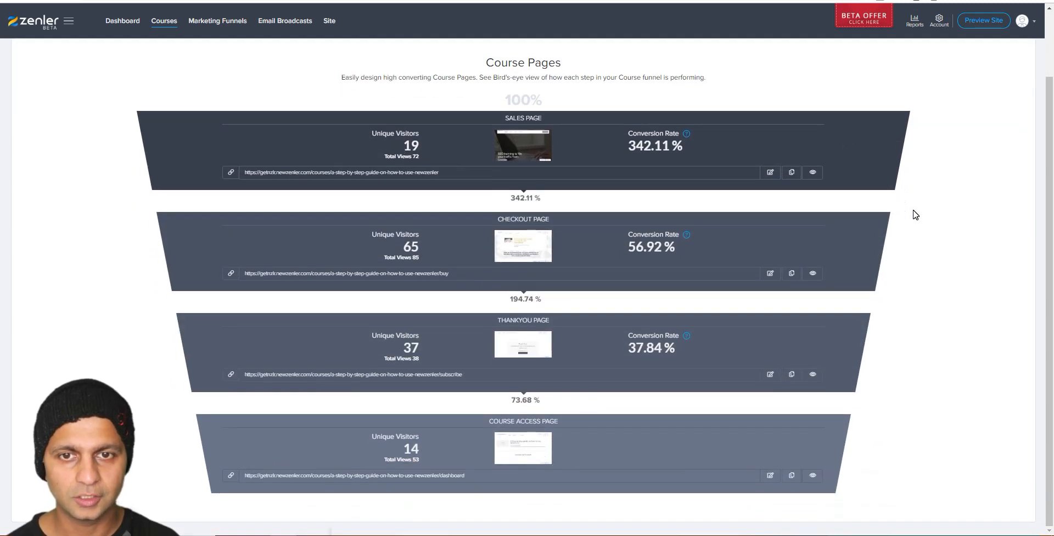
scroll(915, 214, up, 2)
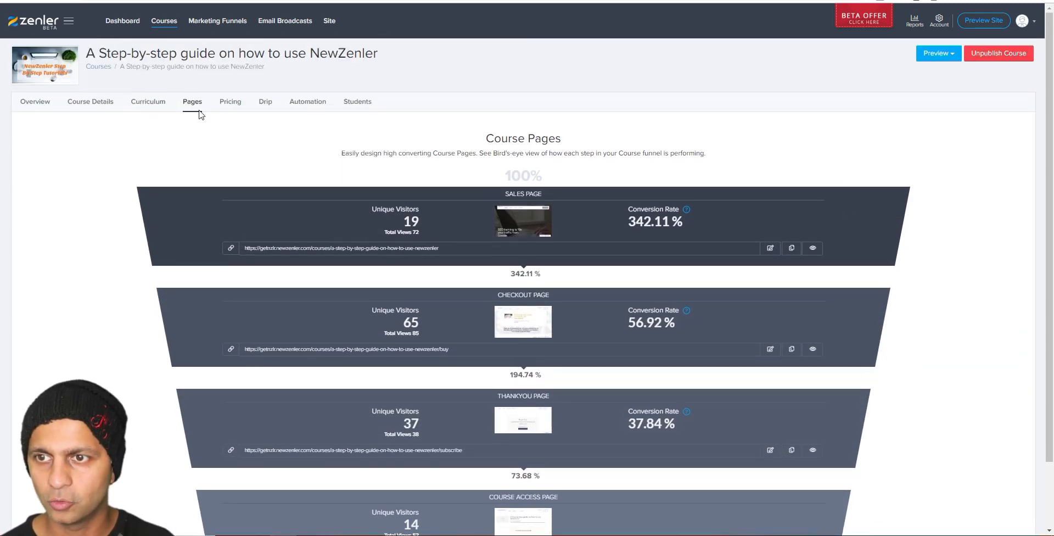
scroll(181, 160, down, 2)
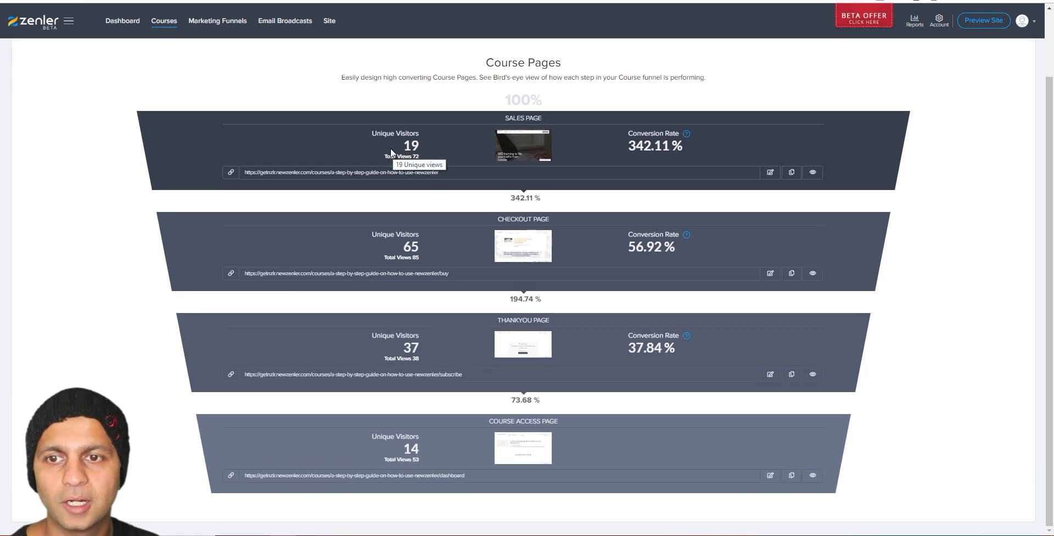
triple_click(413, 146)
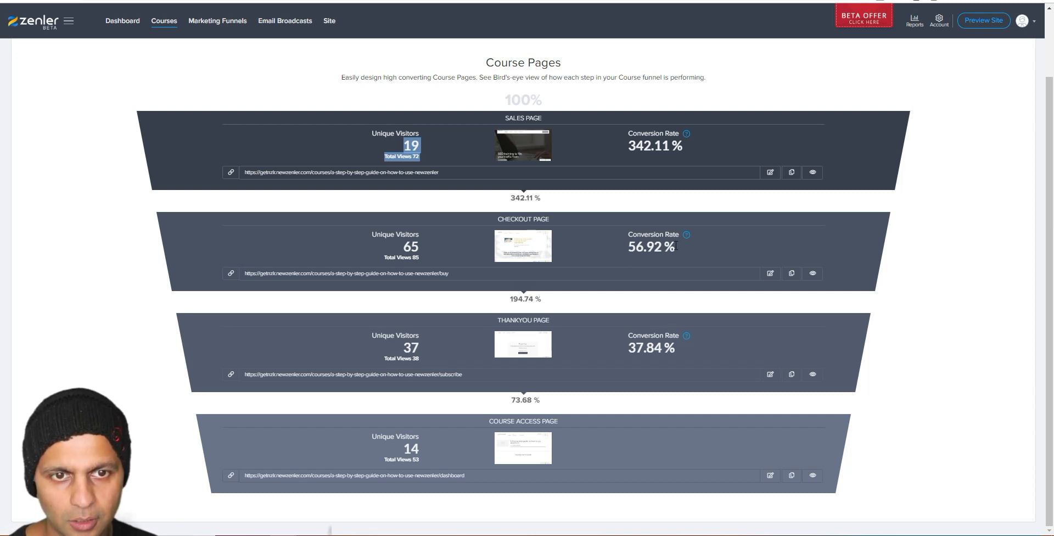
drag(678, 250, 625, 249)
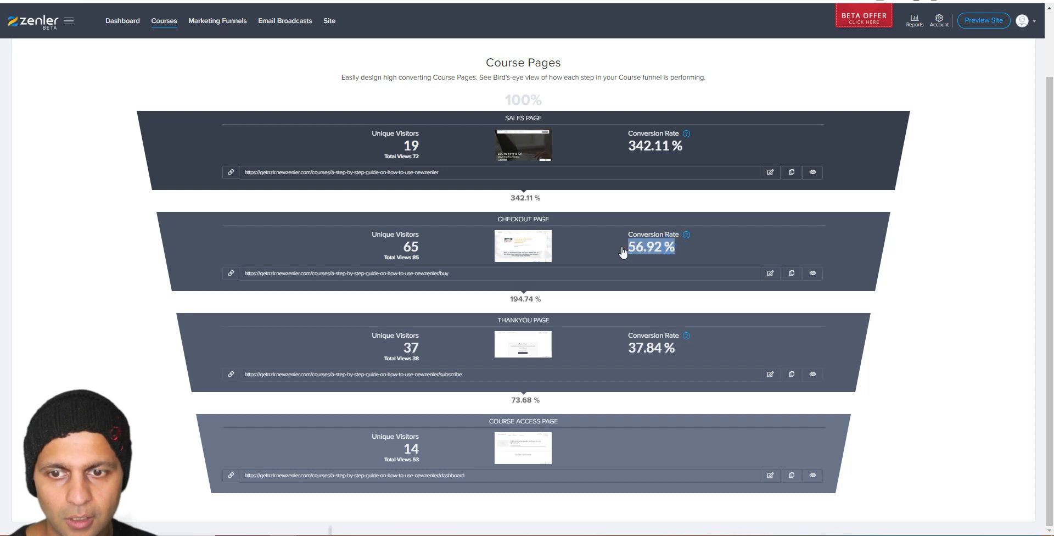
triple_click(411, 146)
drag(407, 247, 411, 246)
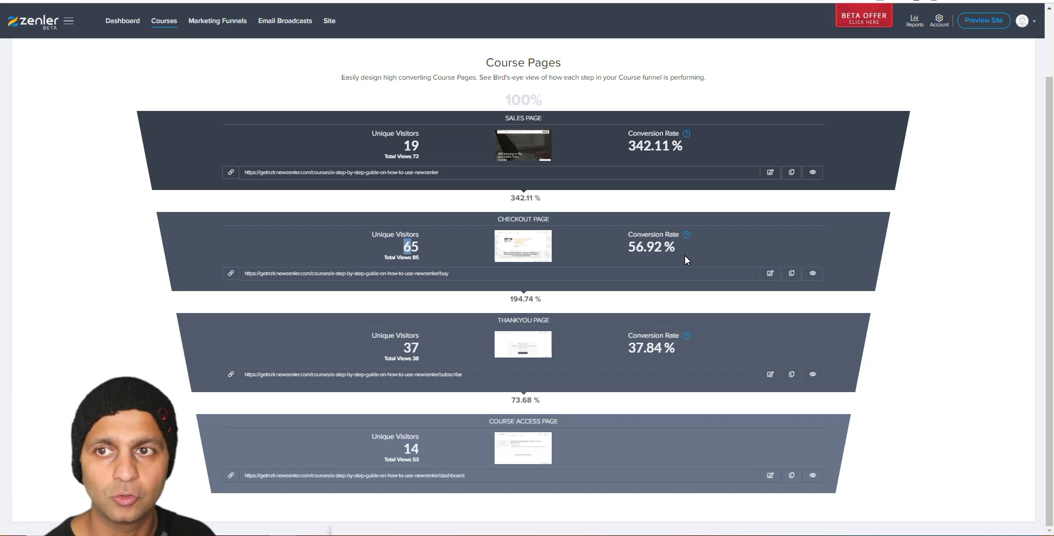
Step: Go to the Marketing Funnels page from the top navigation
scroll(693, 253, up, 2)
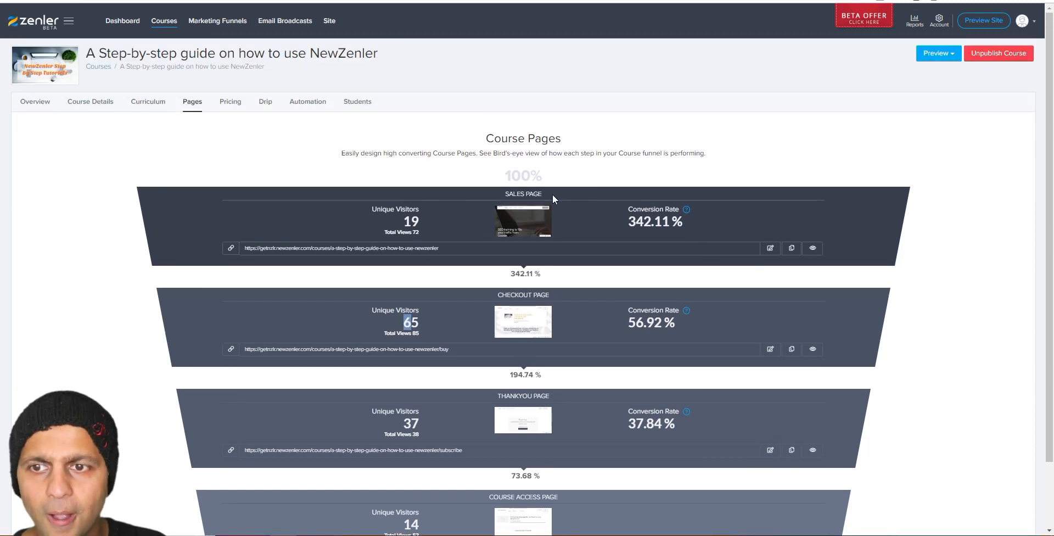
scroll(594, 167, down, 1)
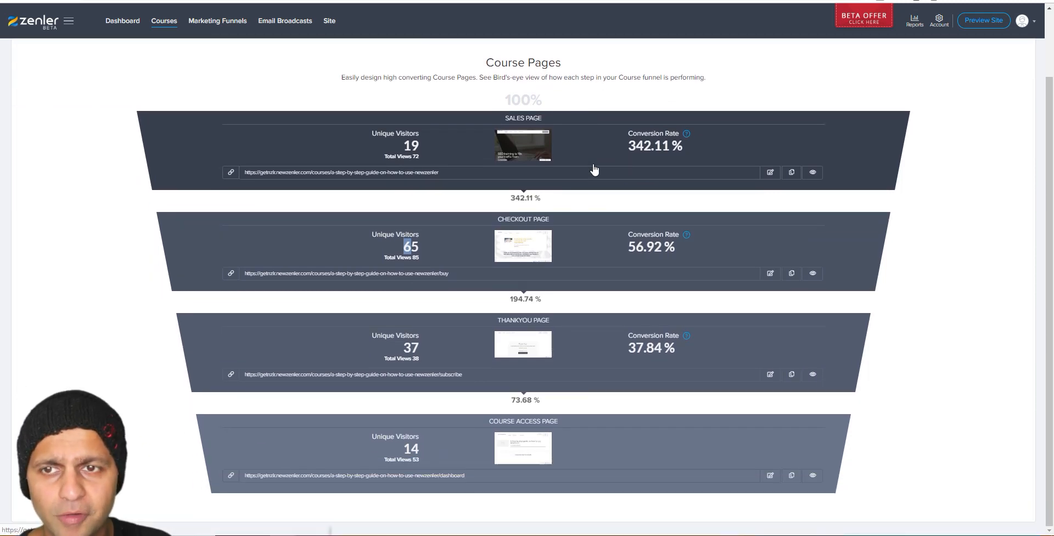
scroll(593, 169, up, 1)
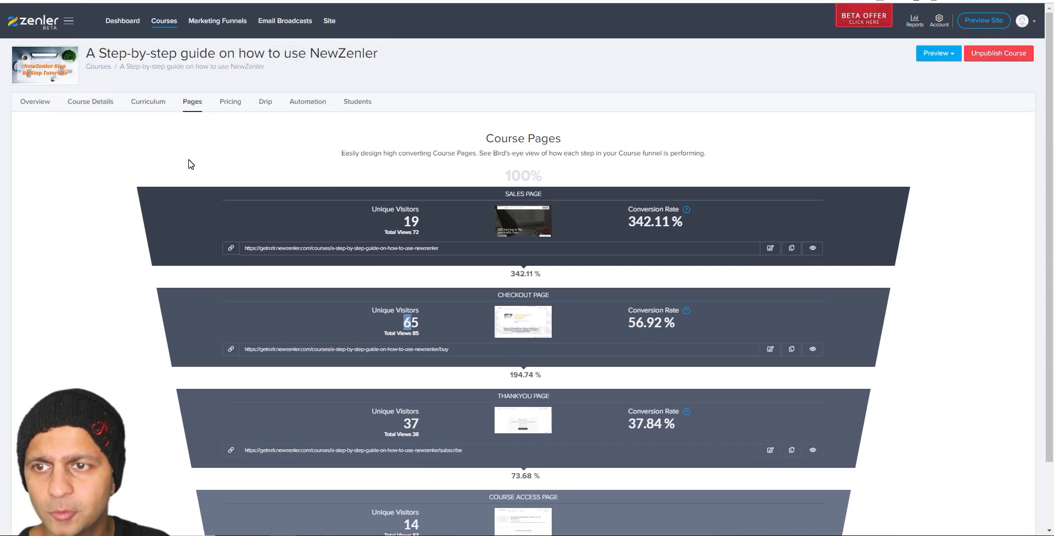
click(217, 22)
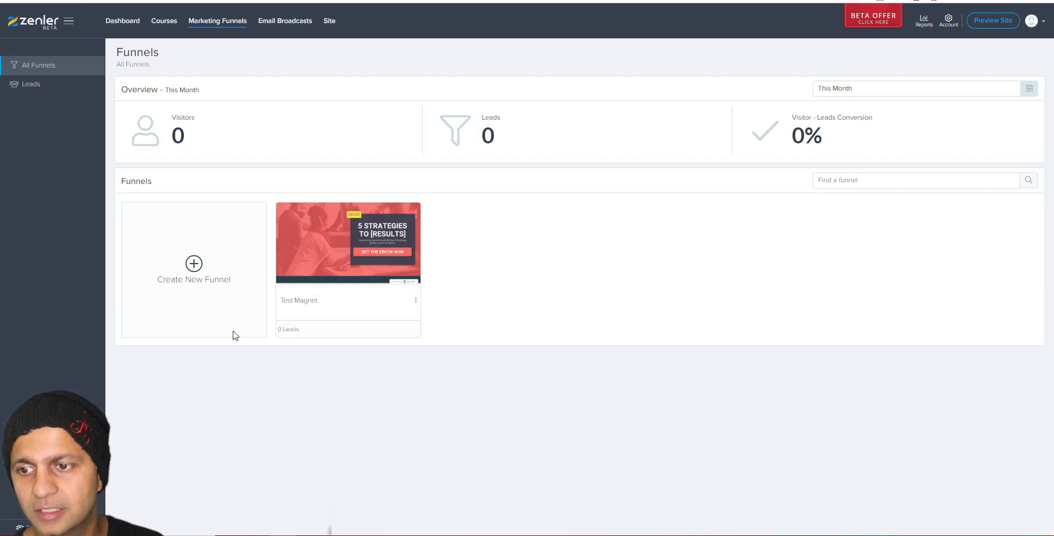
Step: Start a new funnel from the Create New Funnel card to reach the funnel type choice
click(173, 278)
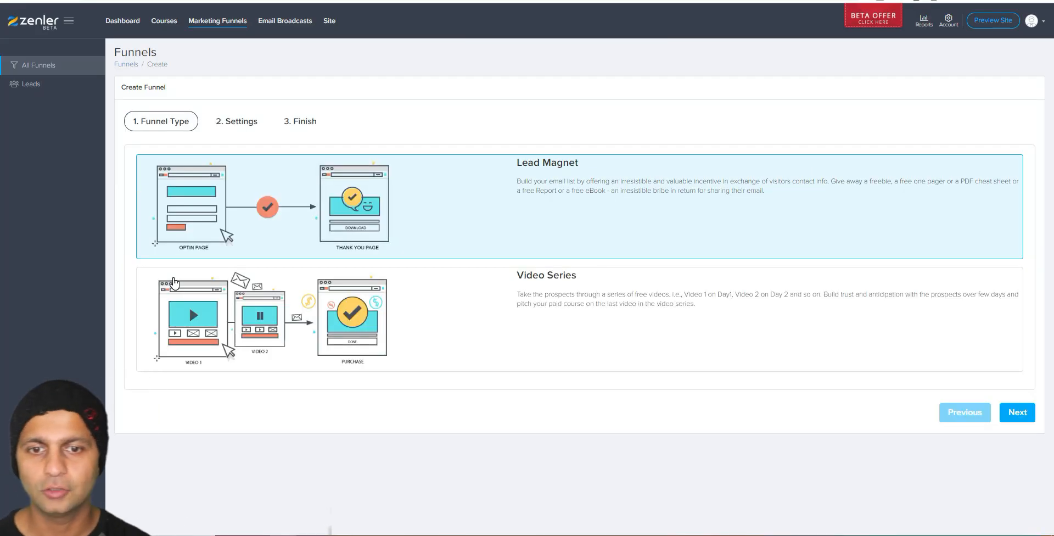
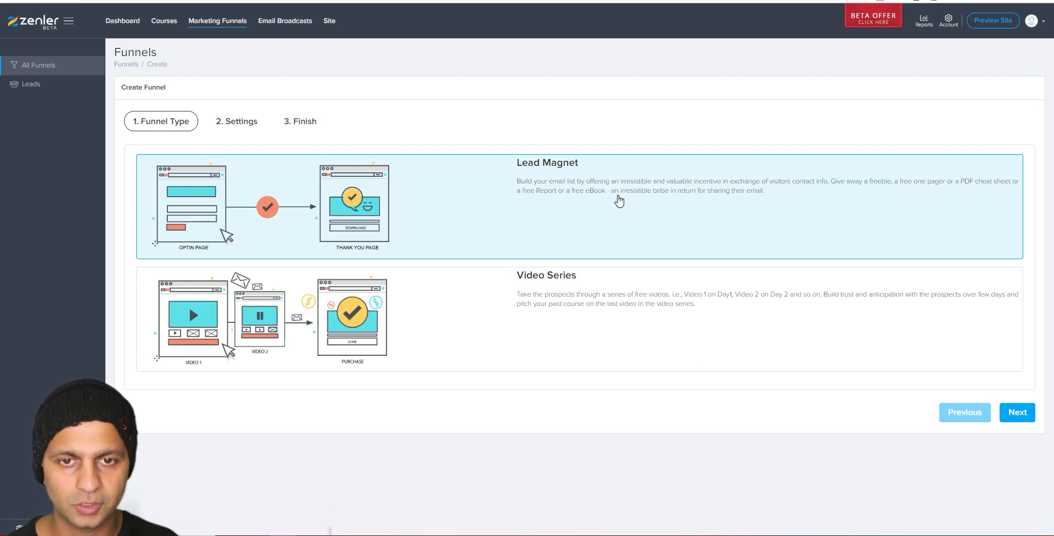
Step: Go on with the Lead Magnet funnel type to the Settings step
click(1017, 412)
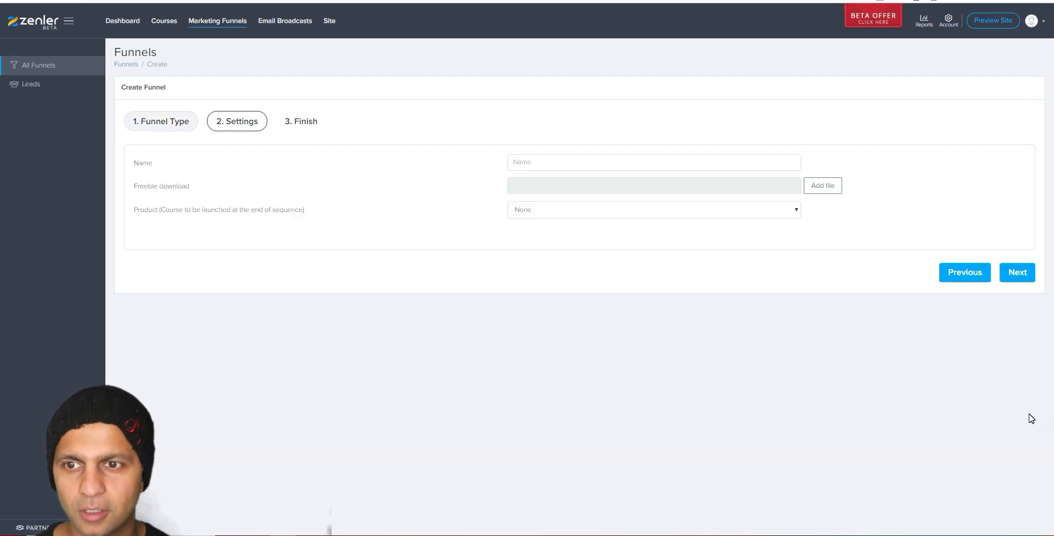
Step: Name the funnel Demo Lead Mag and attach library image 1nir4g.jpg as the freebie download
click(545, 157)
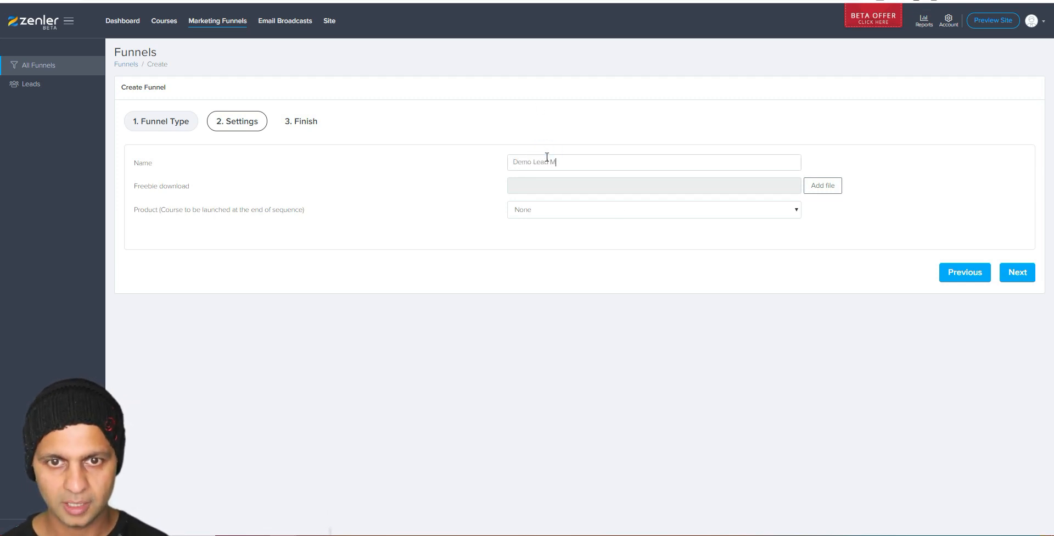
click(826, 185)
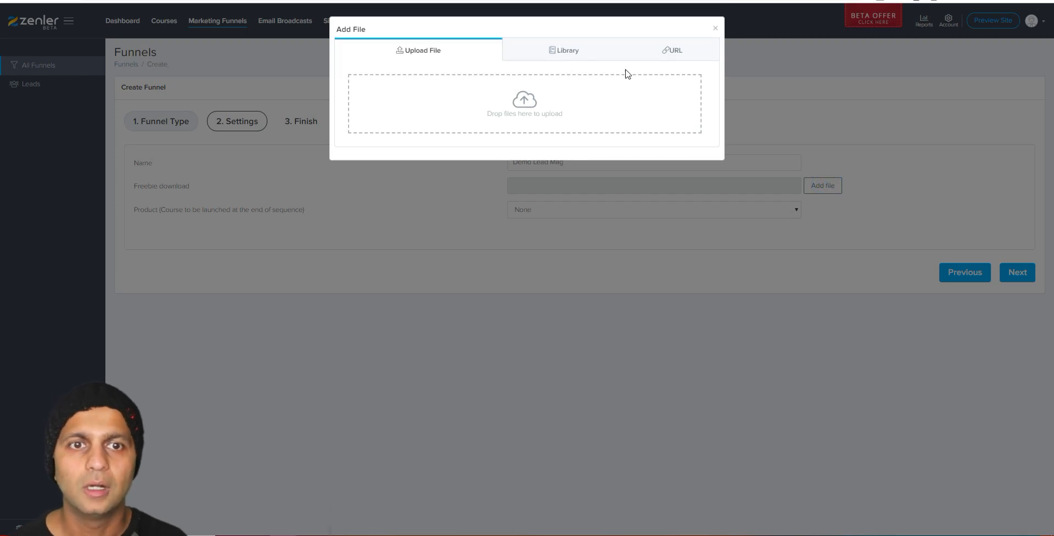
click(682, 52)
click(487, 79)
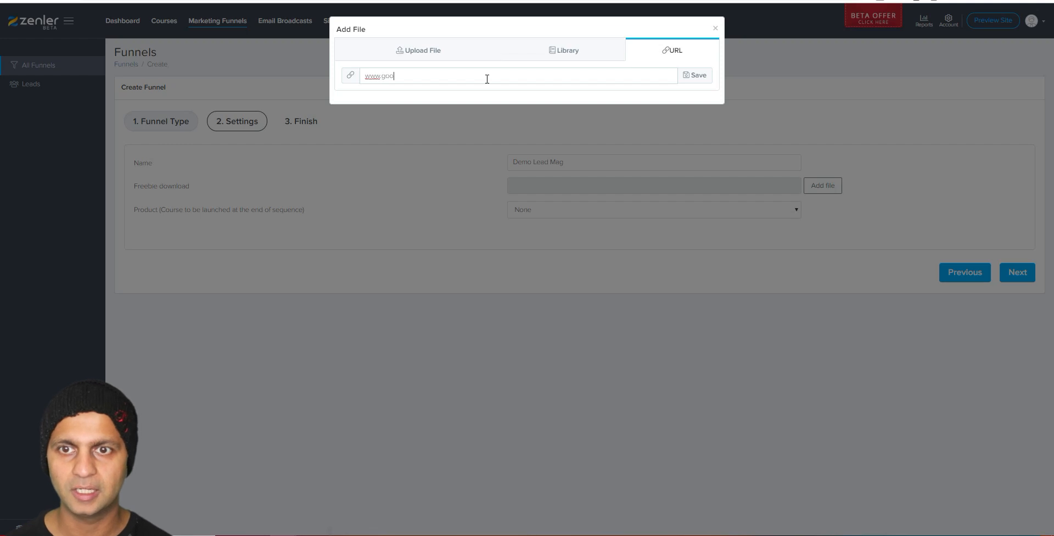
text(www.google.com)
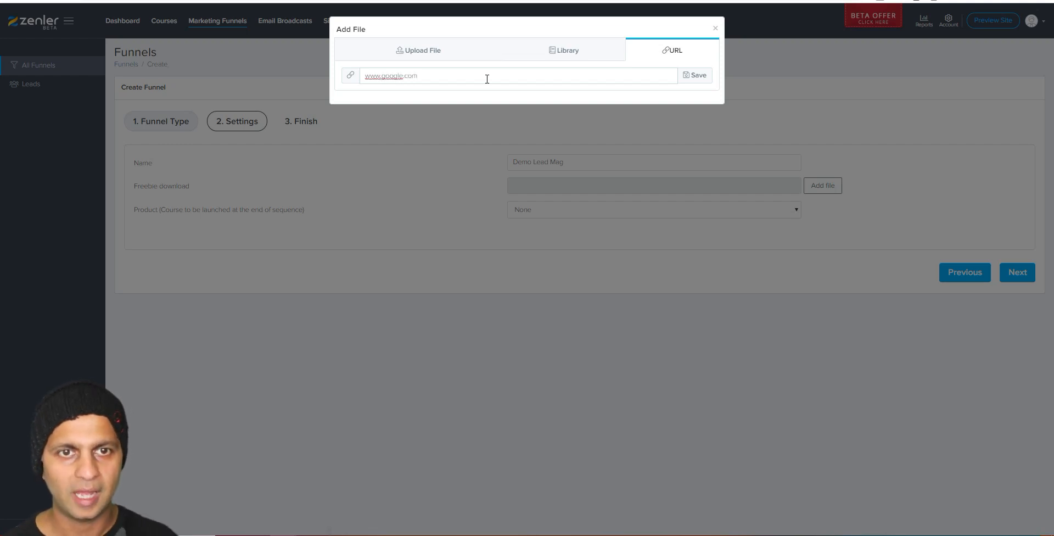
click(584, 55)
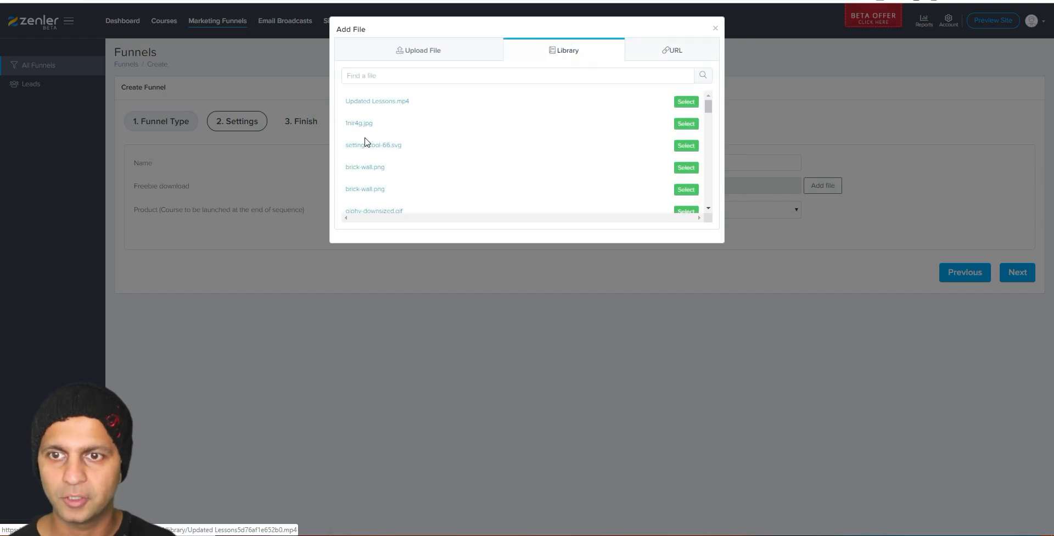
click(676, 124)
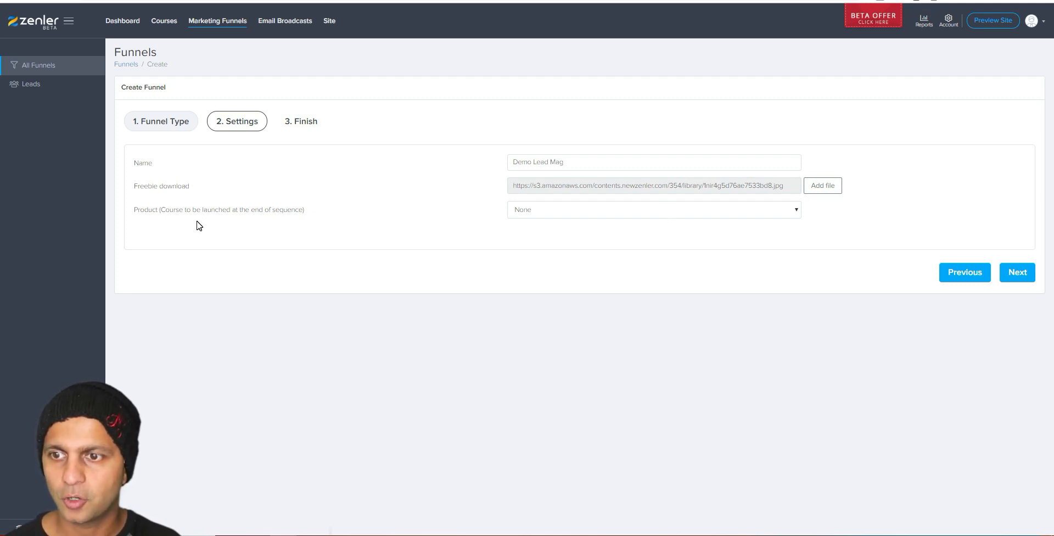
Step: Set the product to the course A Step-by-step guide on how to use NewZenler
click(590, 216)
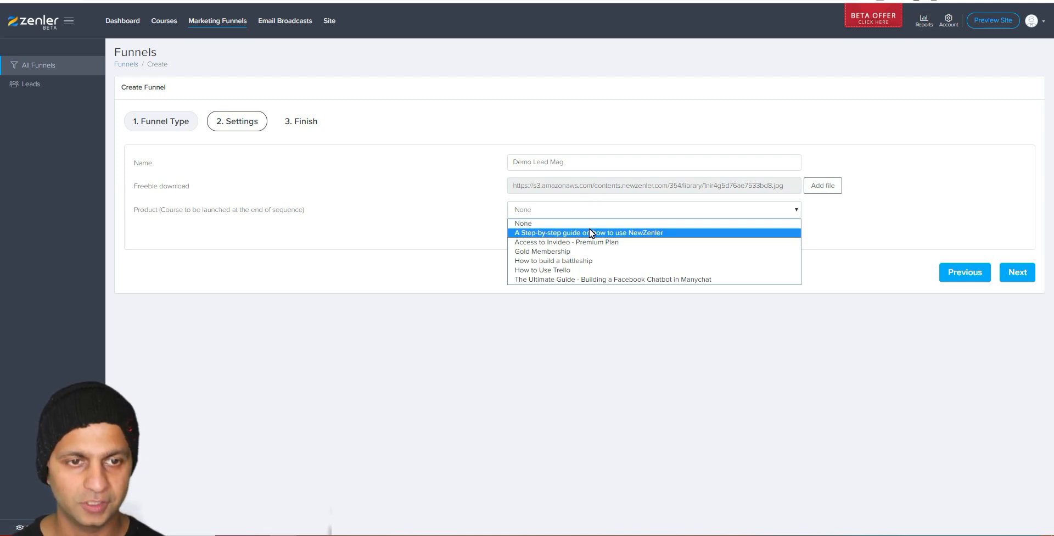
click(590, 232)
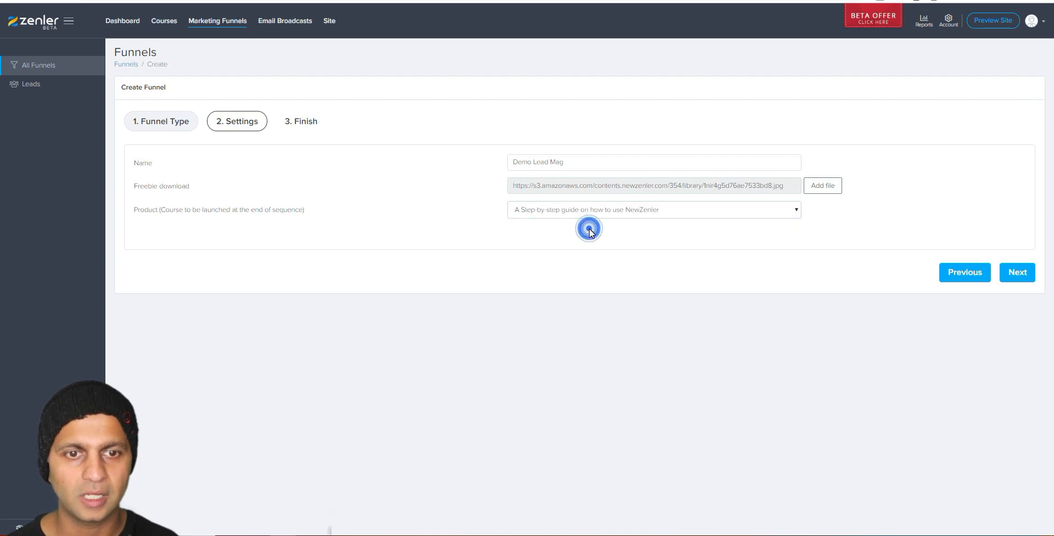
click(1021, 275)
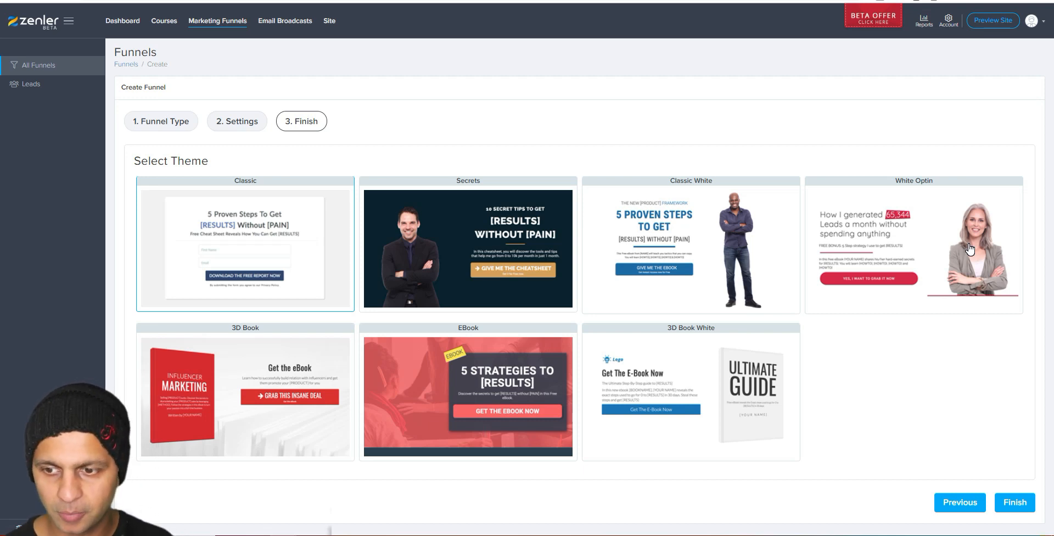
Step: Create the funnel with the Classic White theme, skip adding a step, and open the Optin Page
click(713, 231)
click(1002, 503)
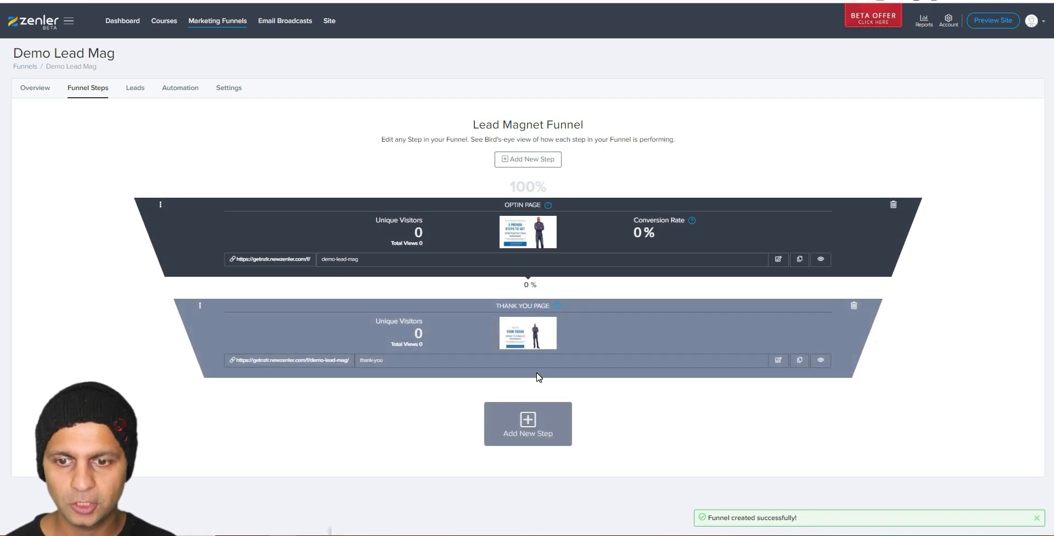
click(527, 421)
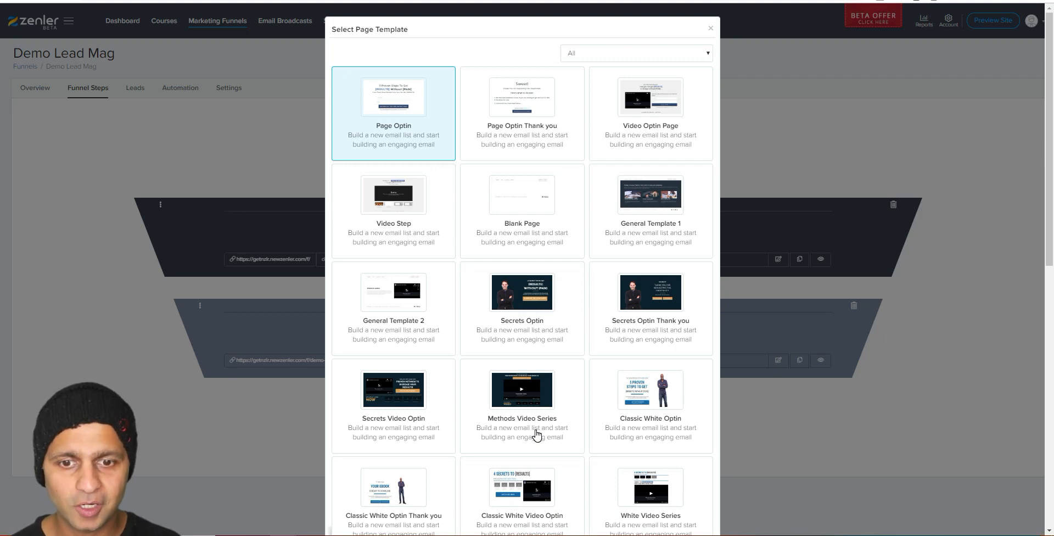
scroll(572, 313, down, 10)
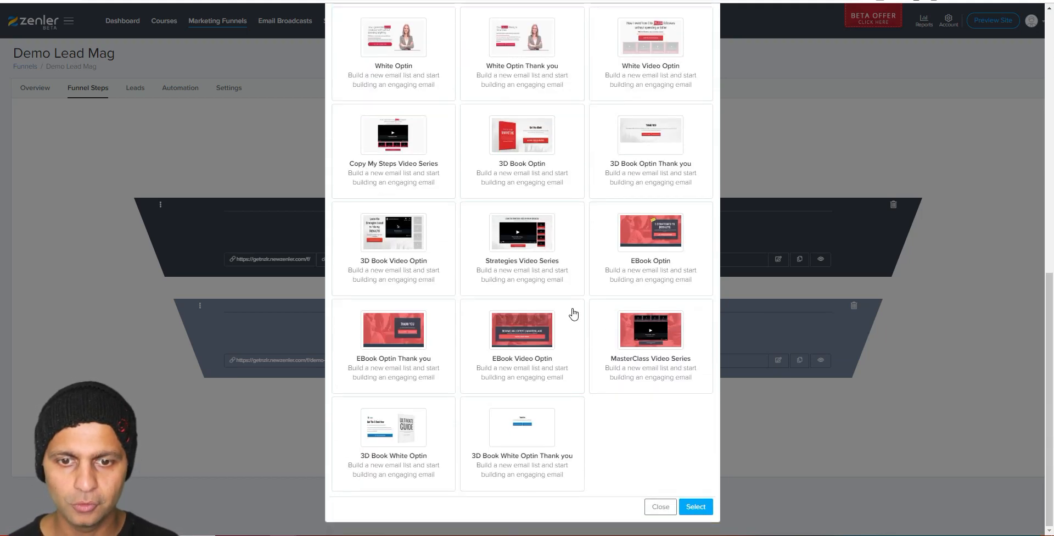
scroll(666, 434, up, 1)
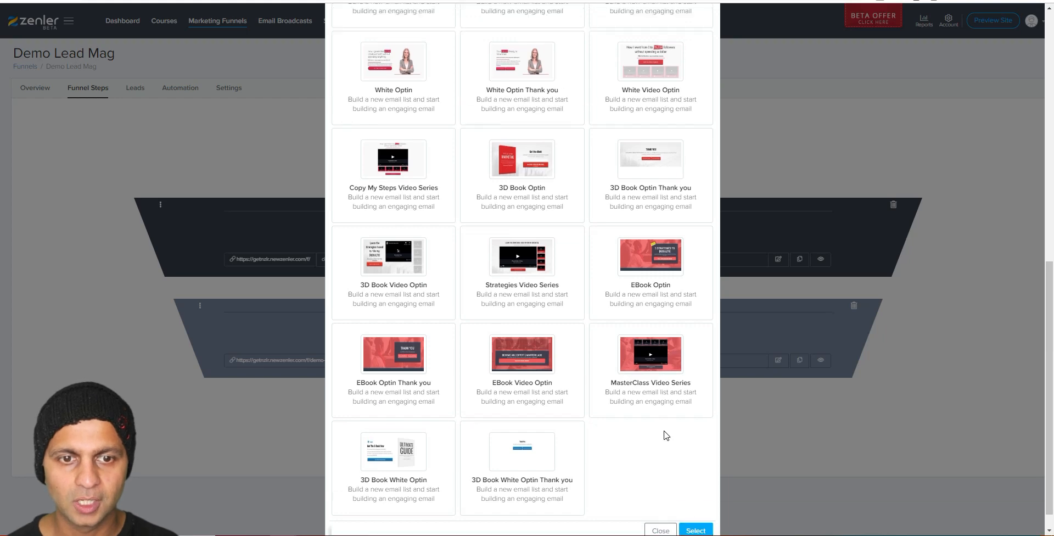
scroll(666, 436, up, 10)
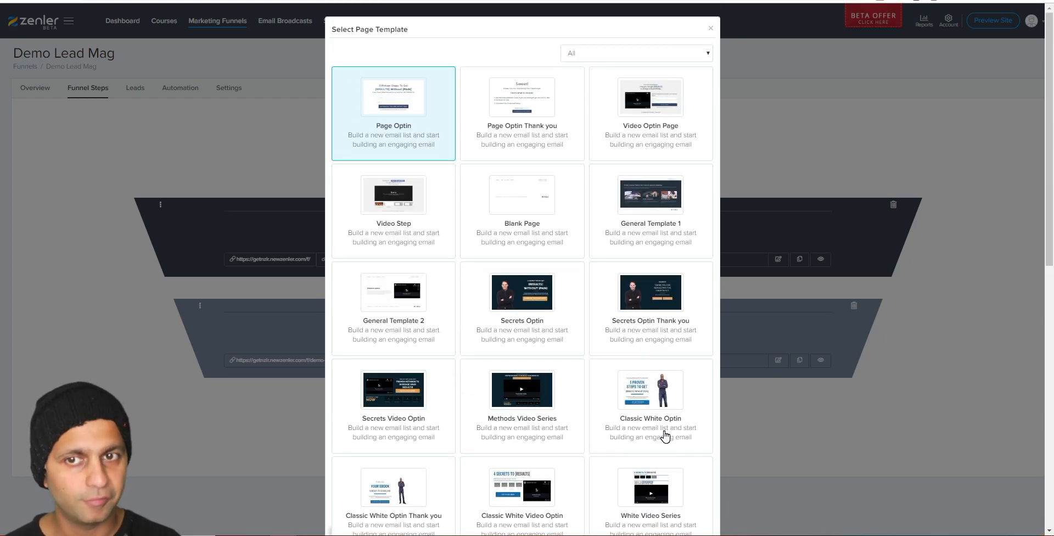
click(711, 30)
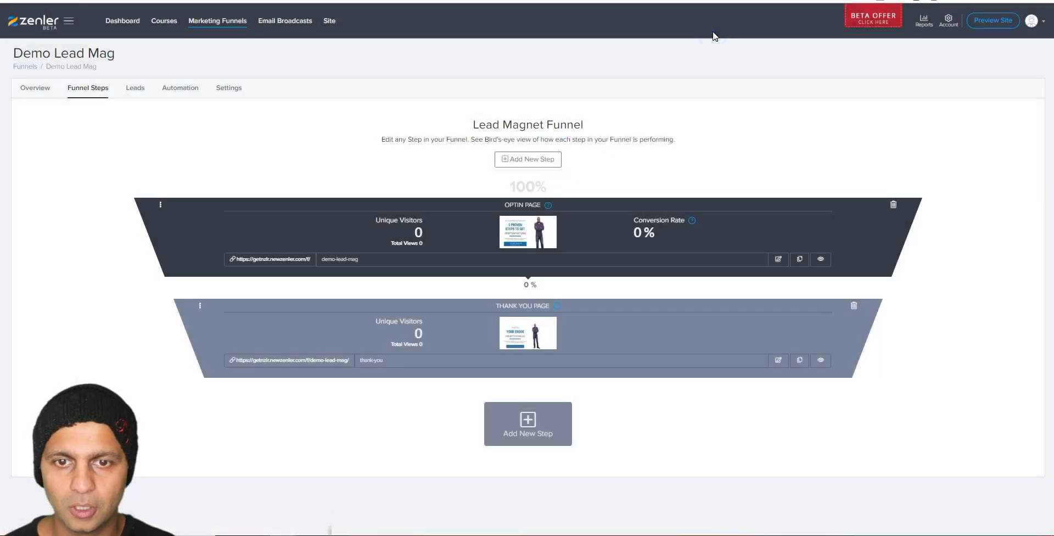
click(777, 259)
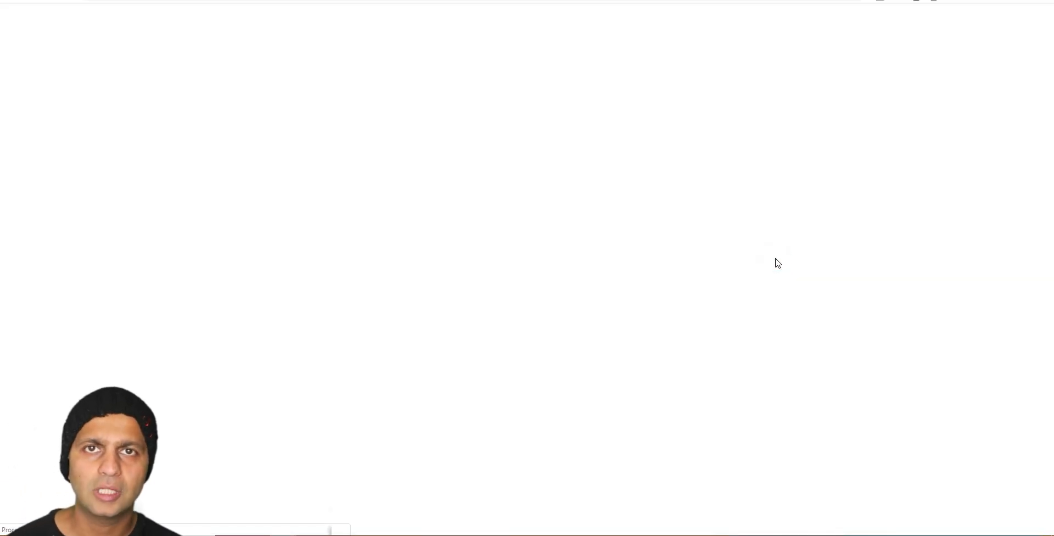
Step: Reopen the Optin Page editor, confirm the ebook button opens a popup, and preview the page
key(ctrl+w)
click(777, 259)
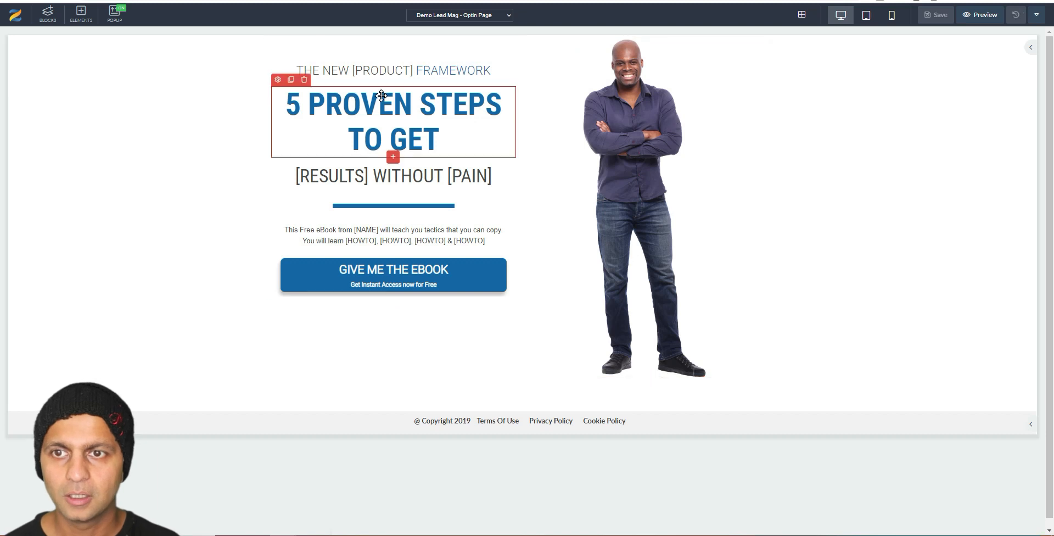
click(477, 266)
click(472, 277)
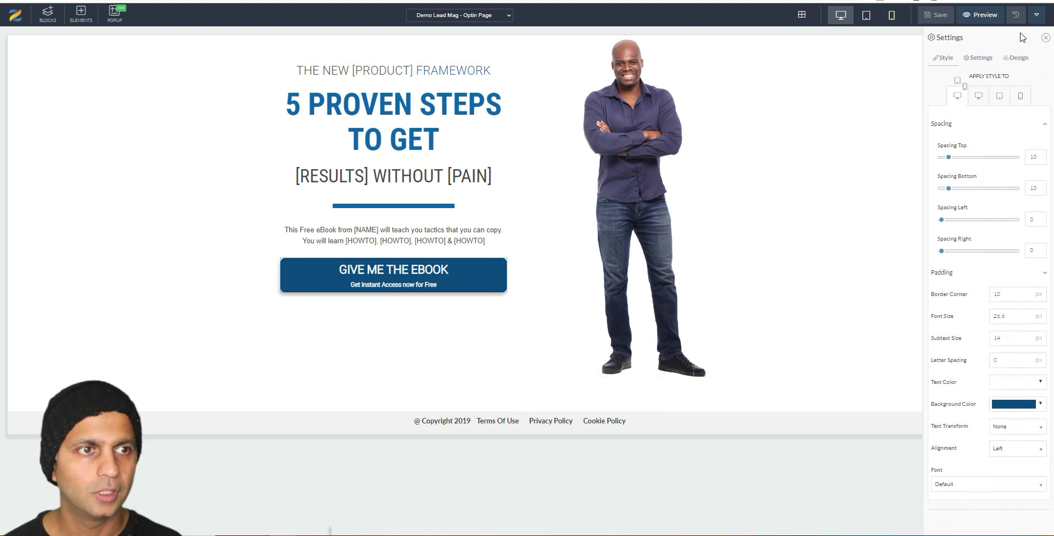
click(984, 59)
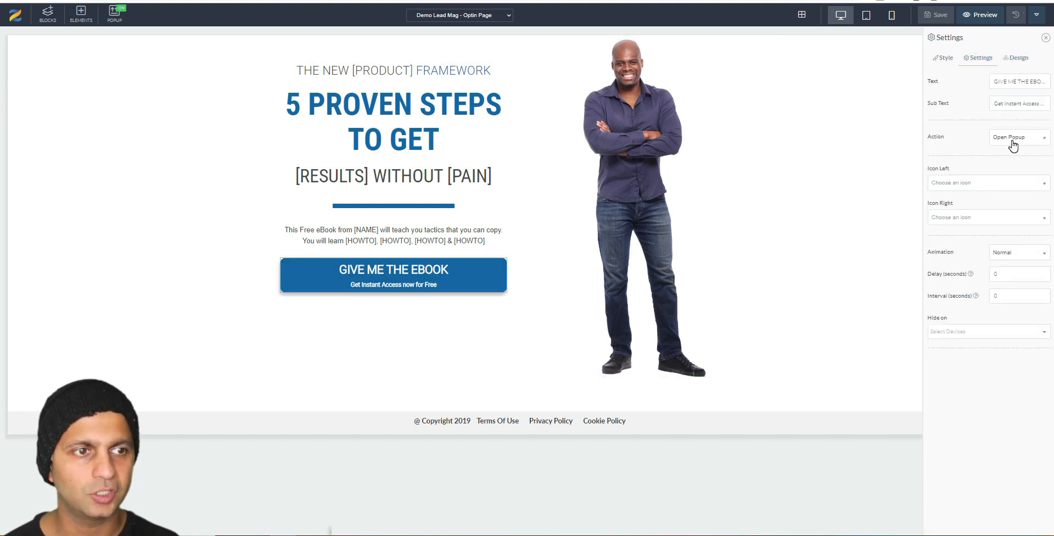
click(980, 15)
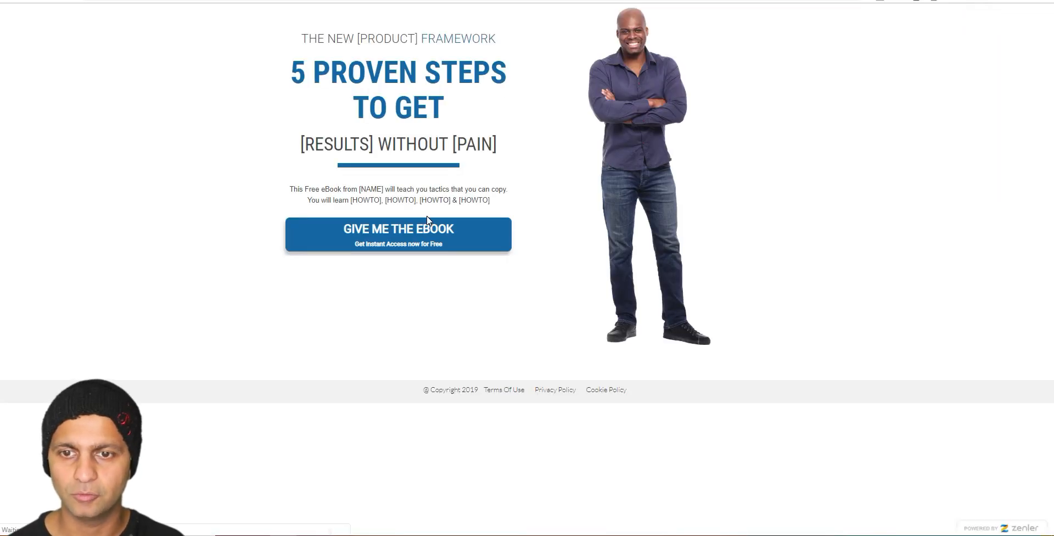
Step: Sign up through the ebook popup with a test name and email address
click(429, 231)
click(504, 94)
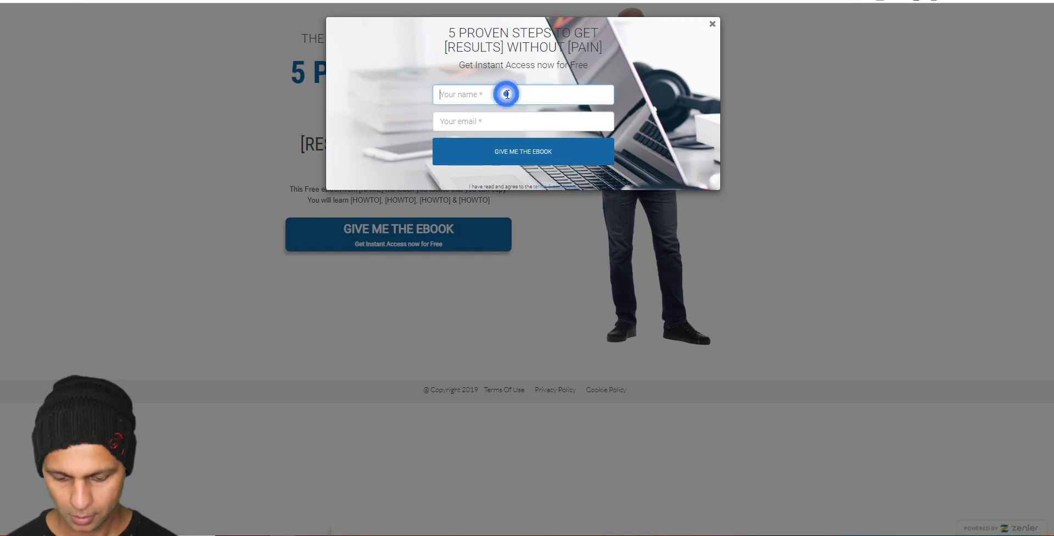
text(Amit)
key(Tab)
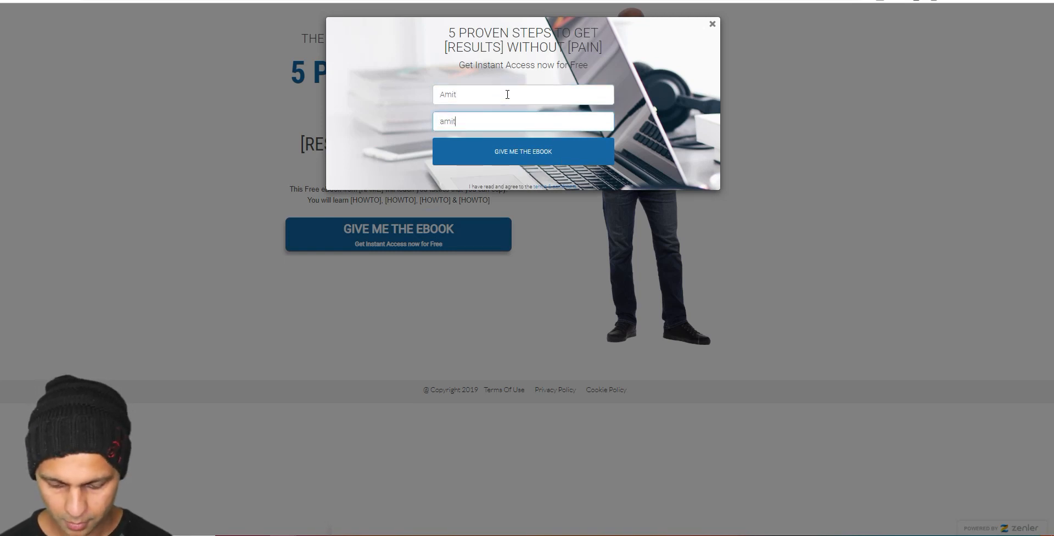
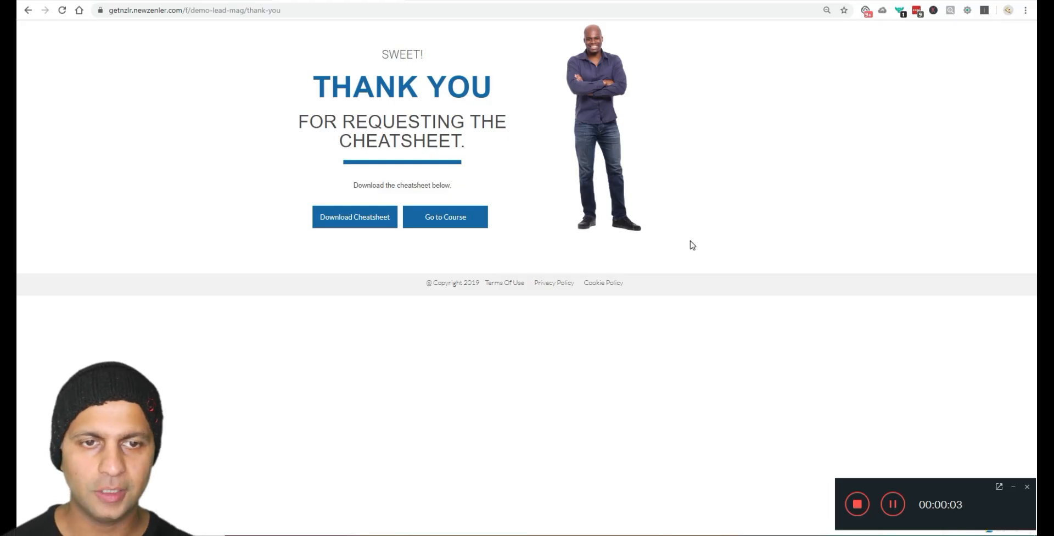
click(1013, 487)
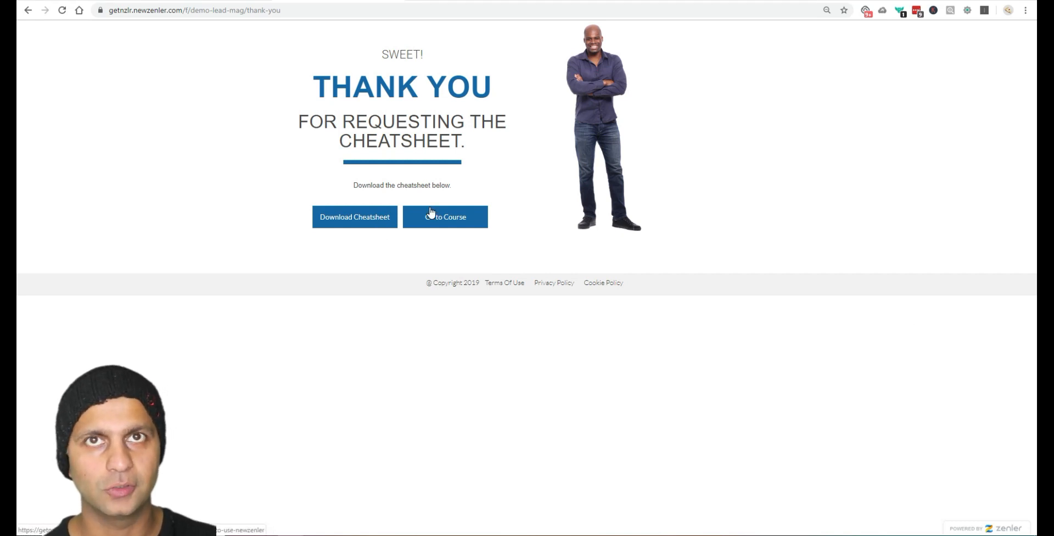
Step: Check the cheatsheet download and the linked course page, then return to the funnel steps
click(378, 217)
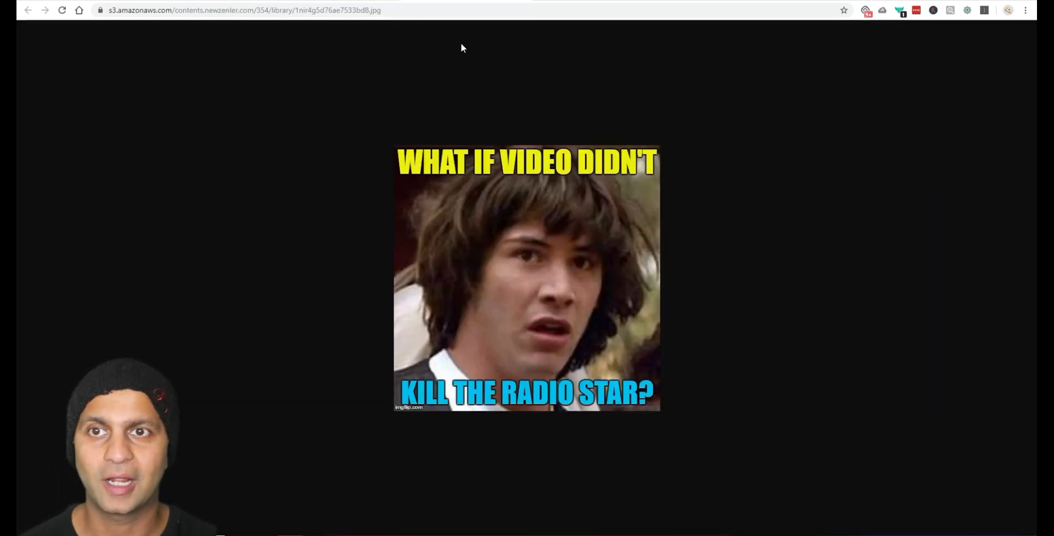
click(365, 0)
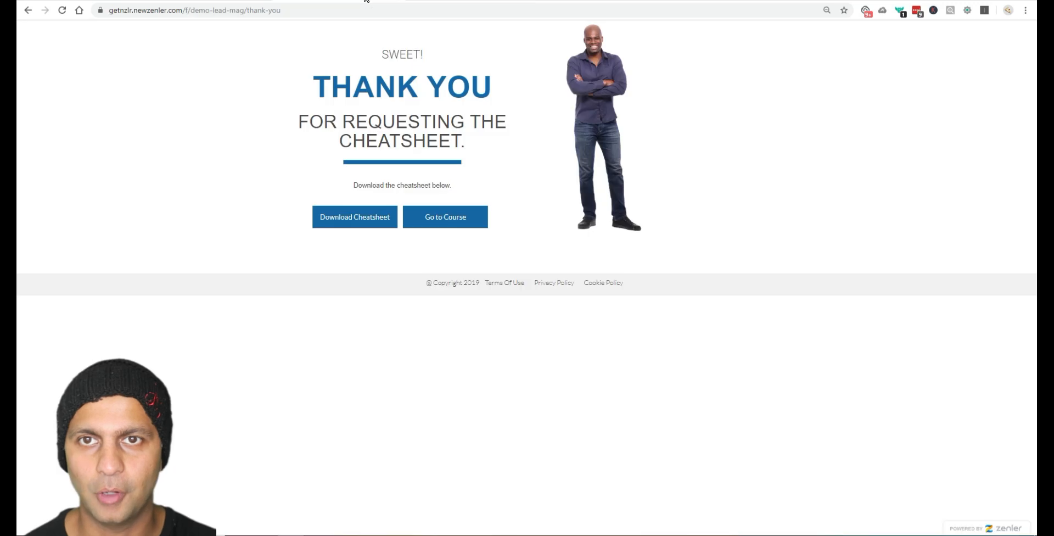
click(454, 225)
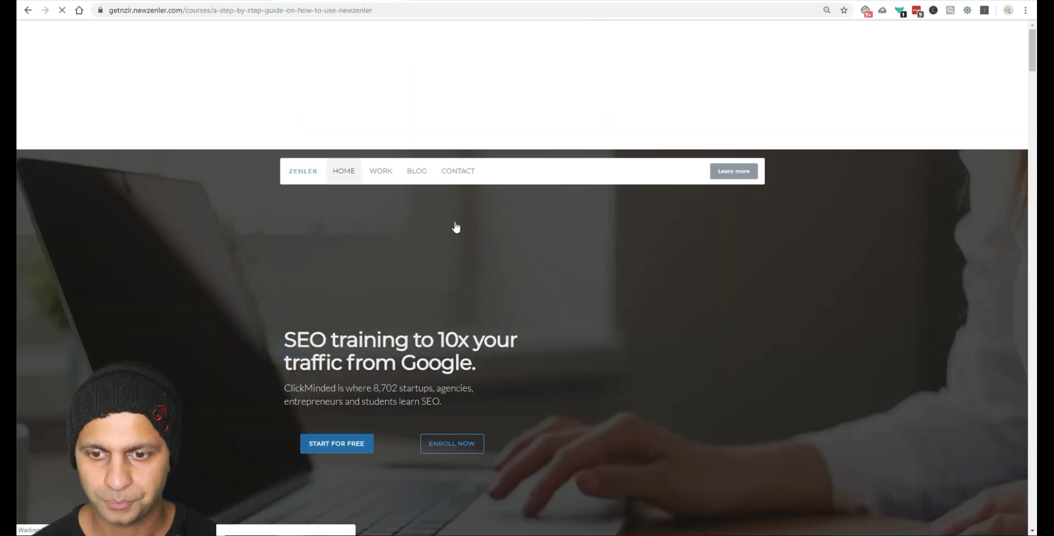
scroll(615, 327, down, 3)
scroll(615, 327, up, 4)
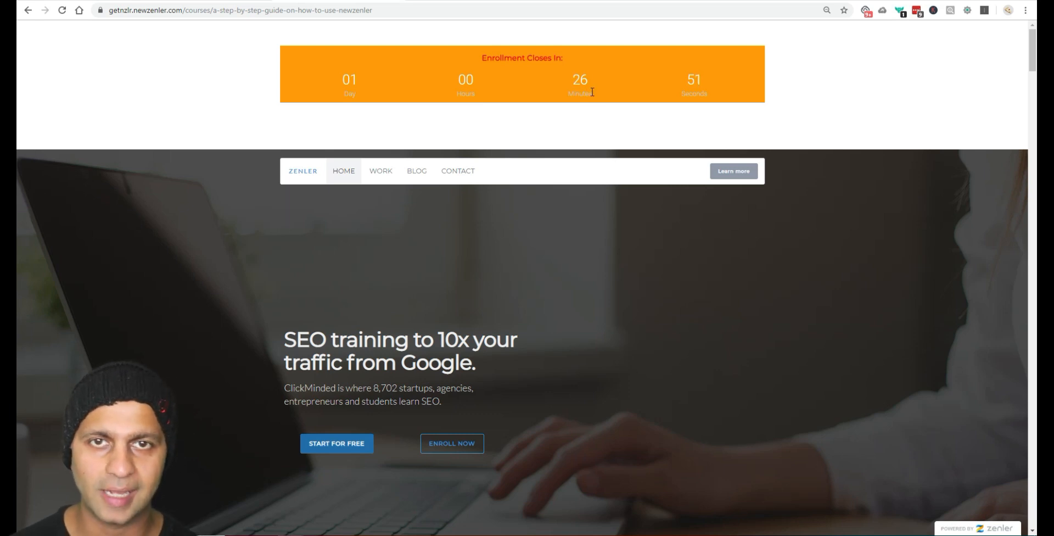
click(187, 1)
click(116, 2)
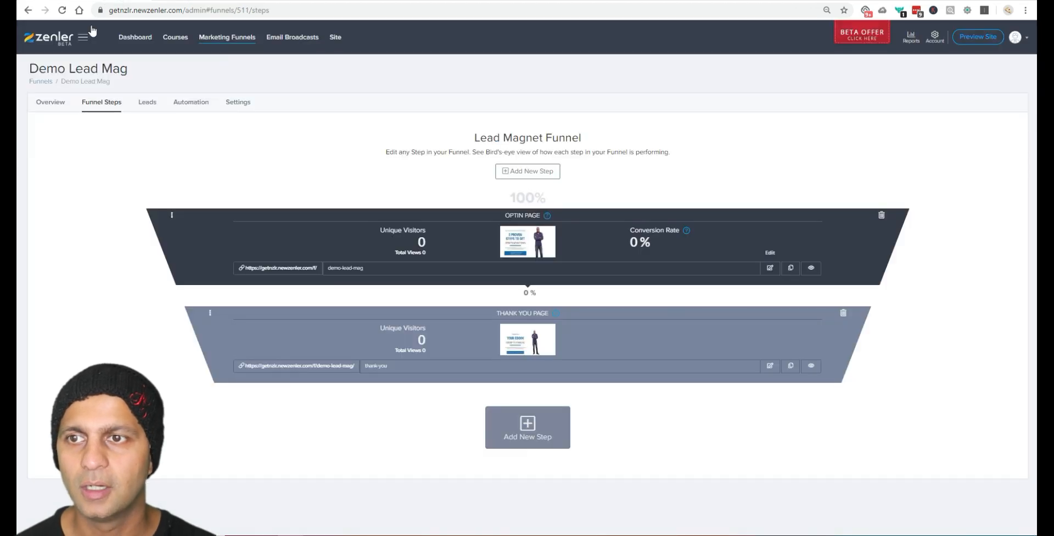
Step: Inspect the test lead's email, then the Automation and Settings tabs, and return to Funnels
click(153, 104)
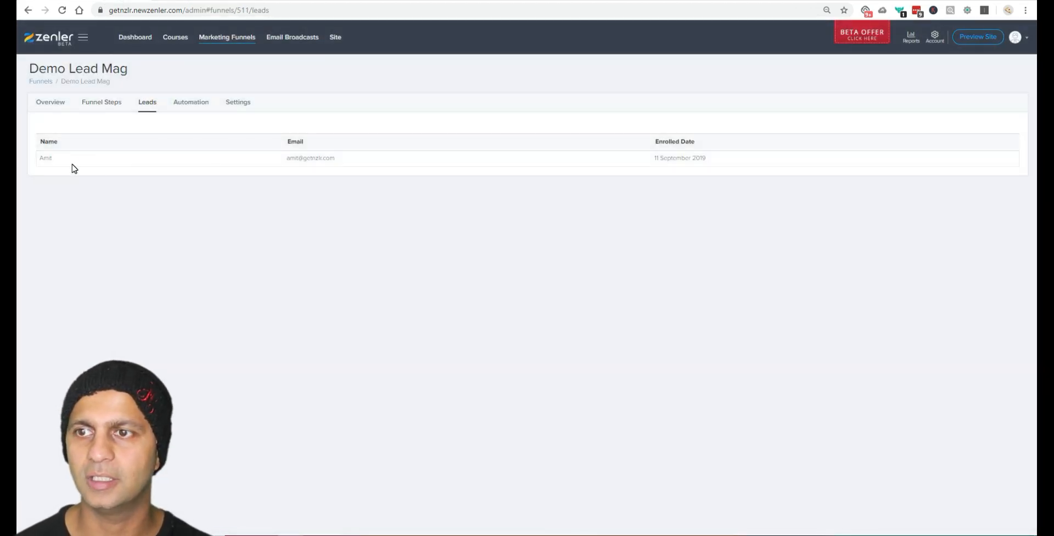
drag(71, 164, 529, 167)
click(657, 175)
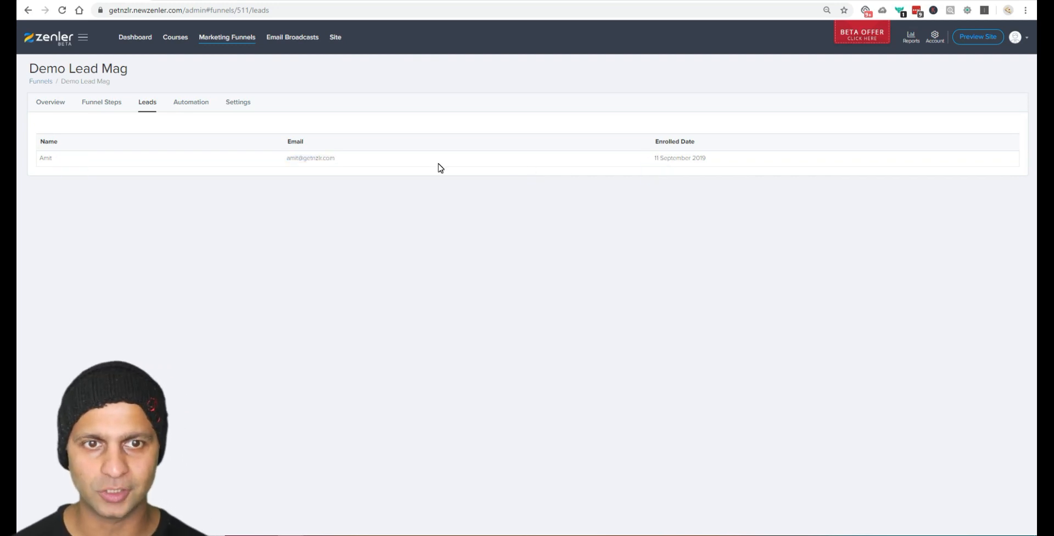
click(184, 103)
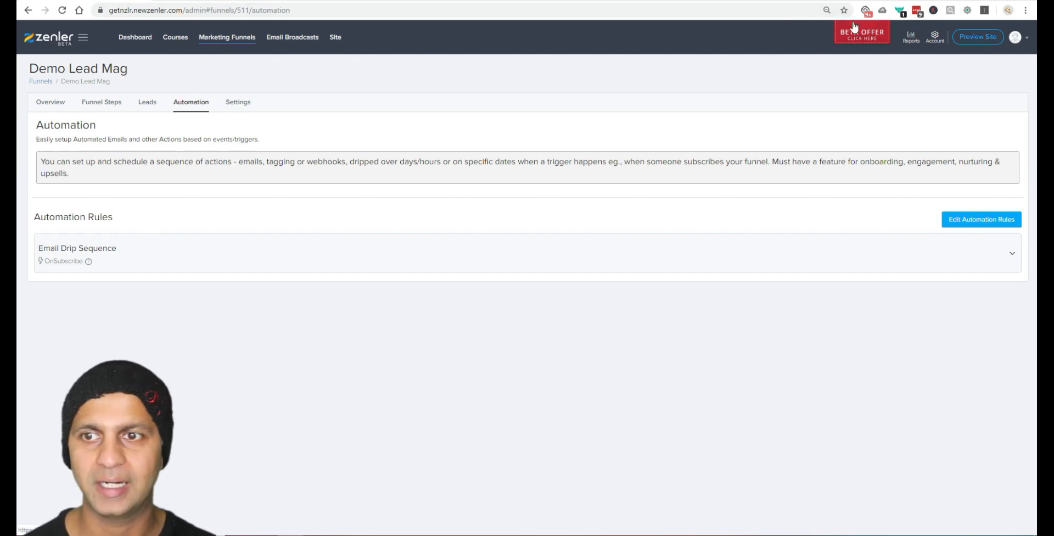
click(232, 108)
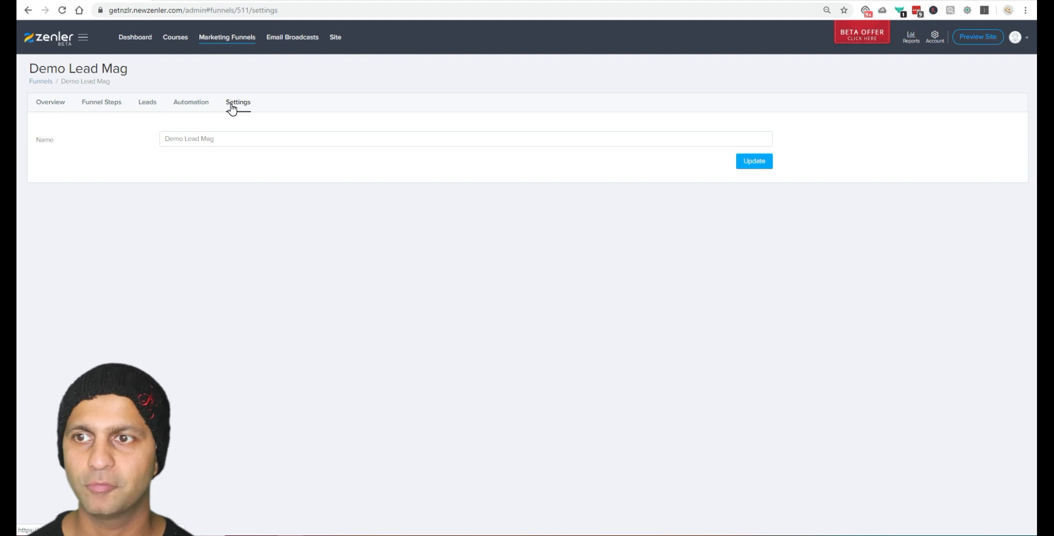
click(34, 80)
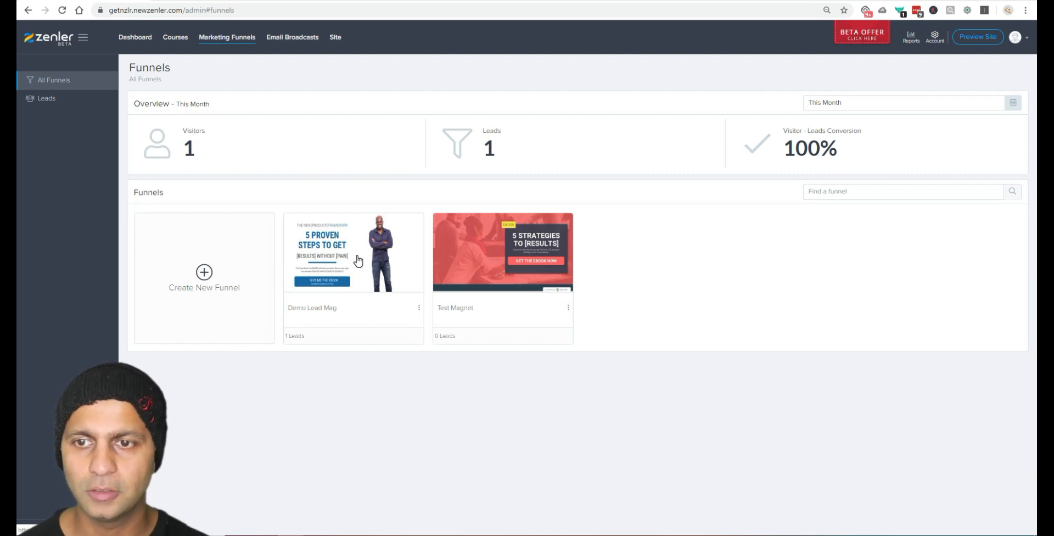
Step: View all site leads, then the Email Broadcasts list of two sent broadcasts
click(45, 100)
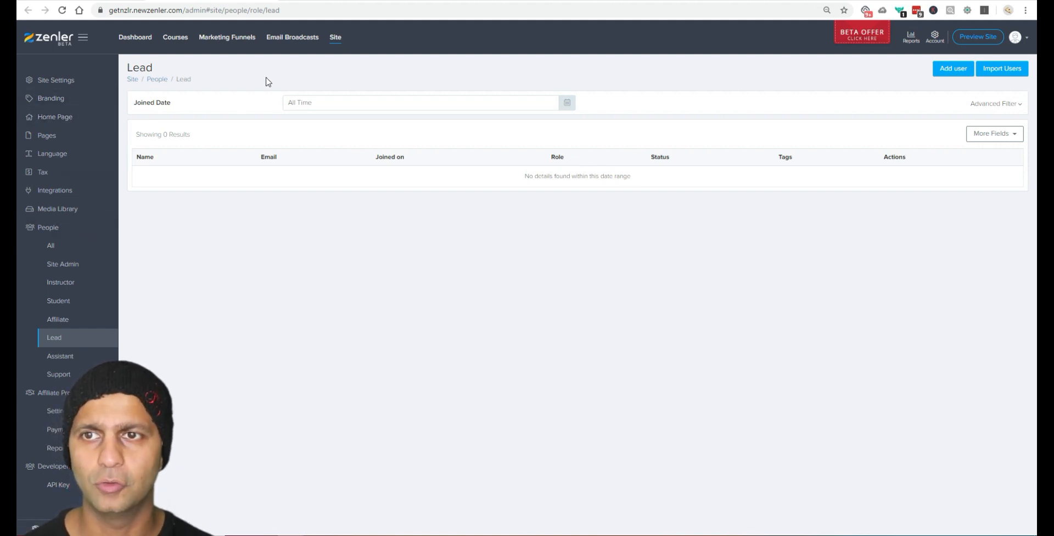
click(289, 39)
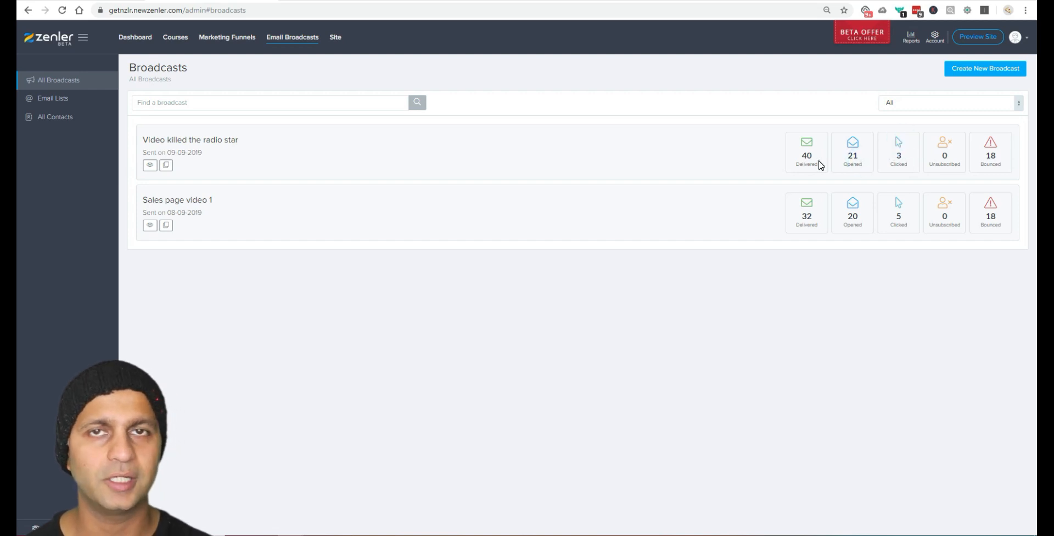
Step: Look over the Video killed the radio star broadcast stats, then open the empty Email Lists page
click(818, 160)
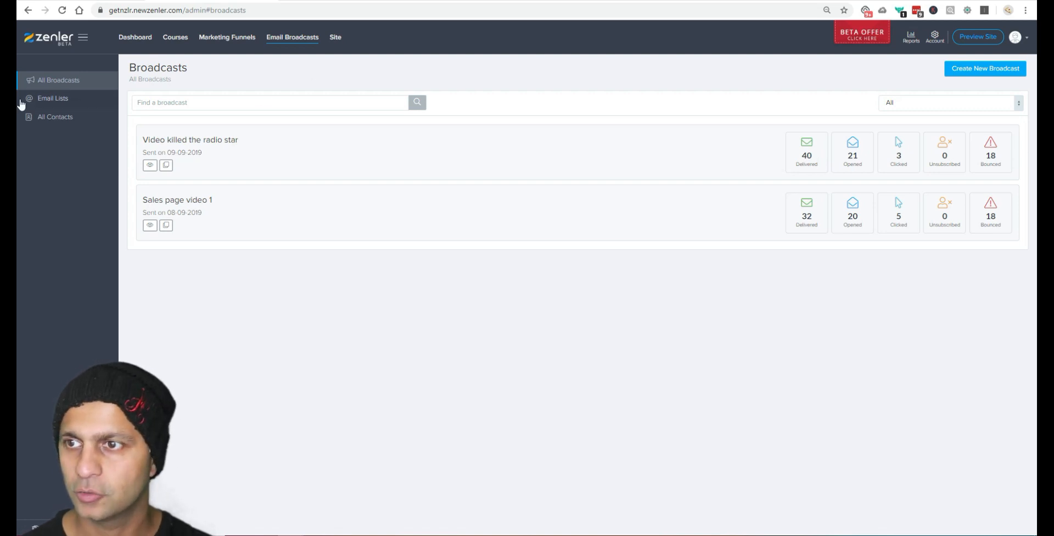
click(42, 99)
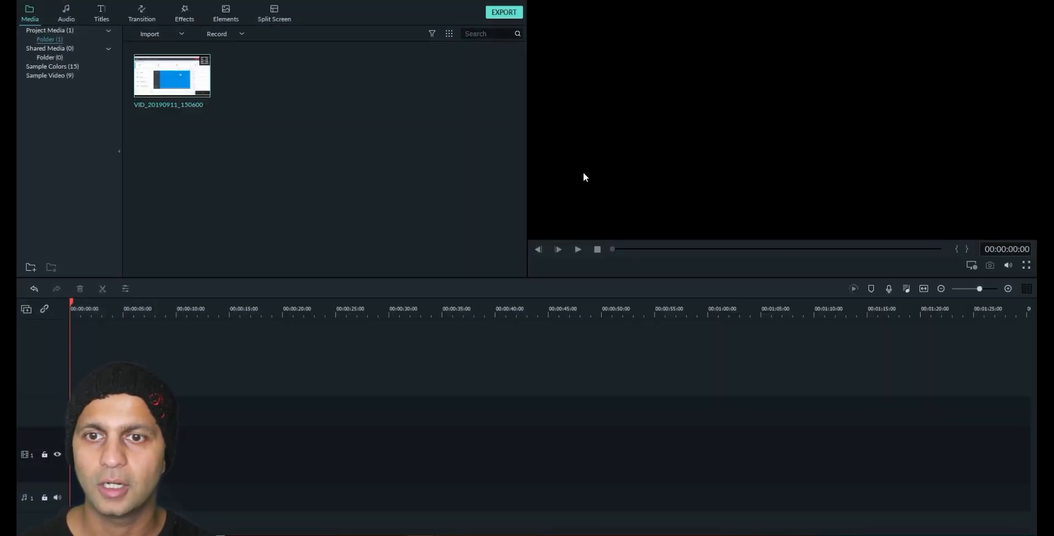
Step: Switch to the blog post on the top 13 reasons for leaving Teachable, highlighting 'community'
key(alt+Tab)
key(Tab)
drag(426, 249, 362, 253)
click(425, 250)
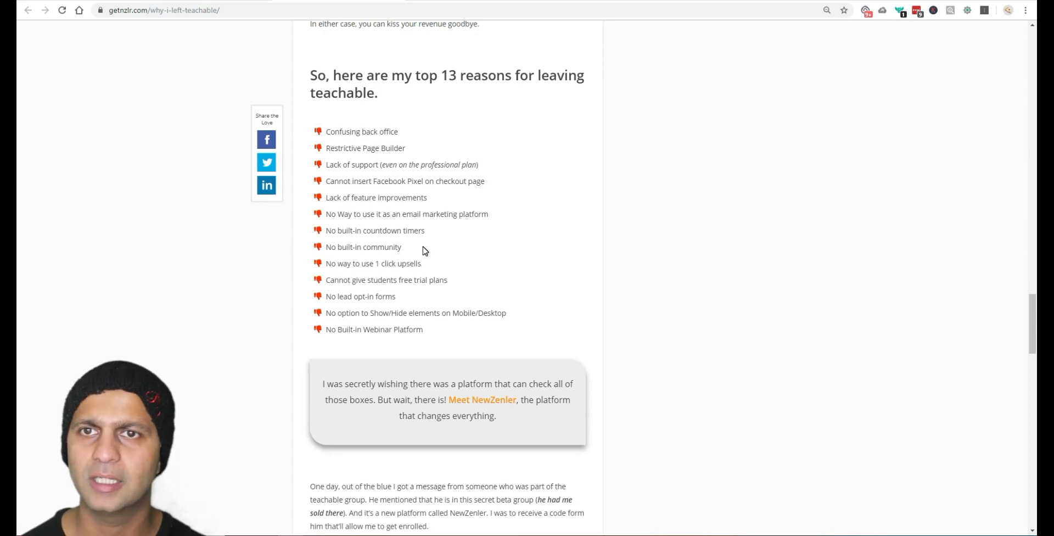
Step: Back in New Zenler, view the NewZenler guide course's pricing, then edit its Checkout Page
key(alt+Tab)
key(alt+Tab)
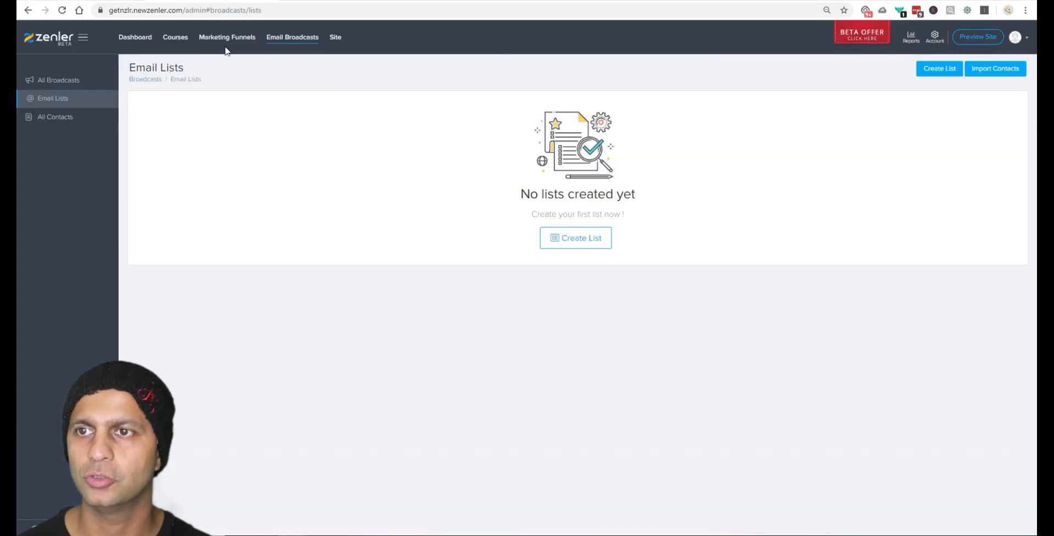
click(176, 37)
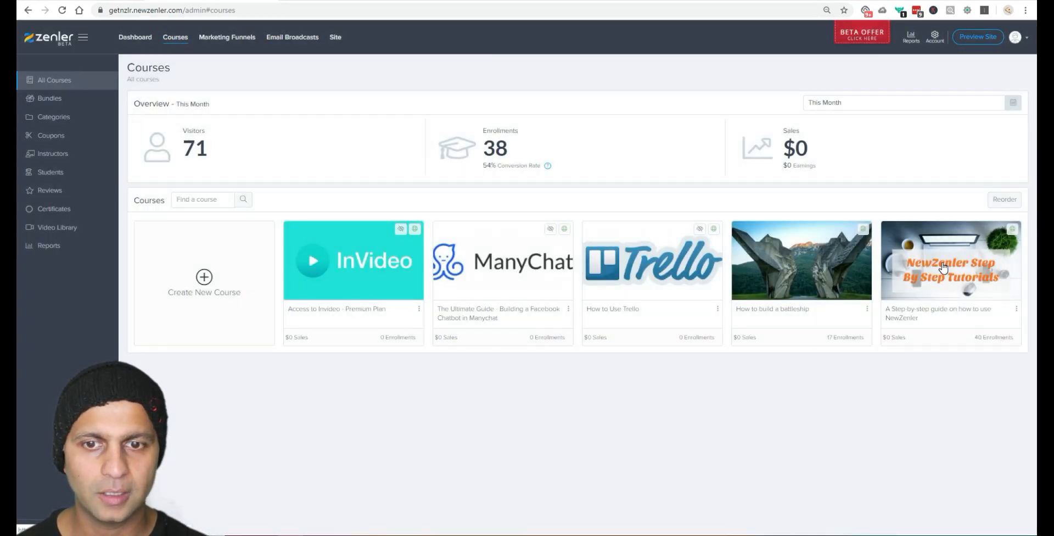
click(943, 268)
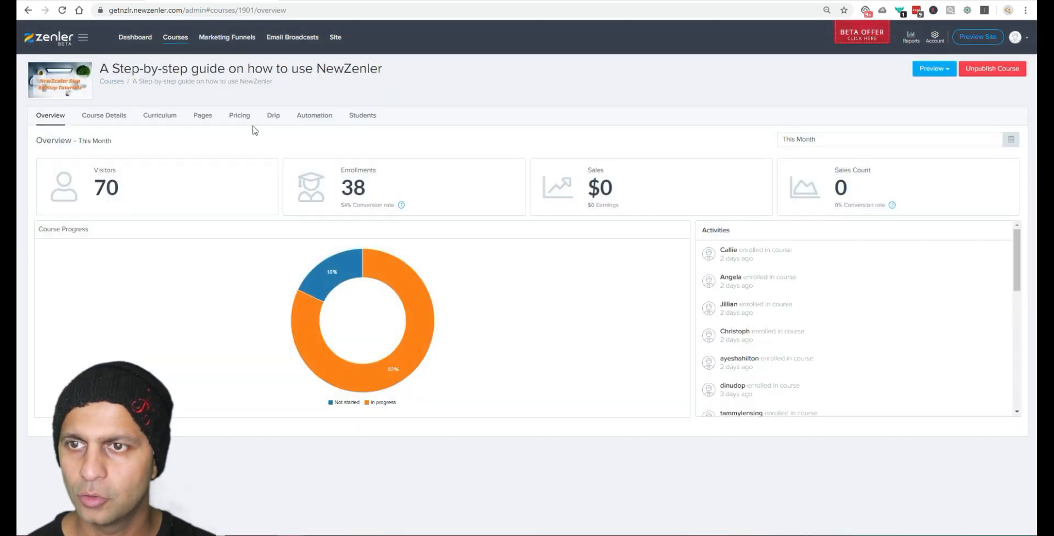
click(238, 117)
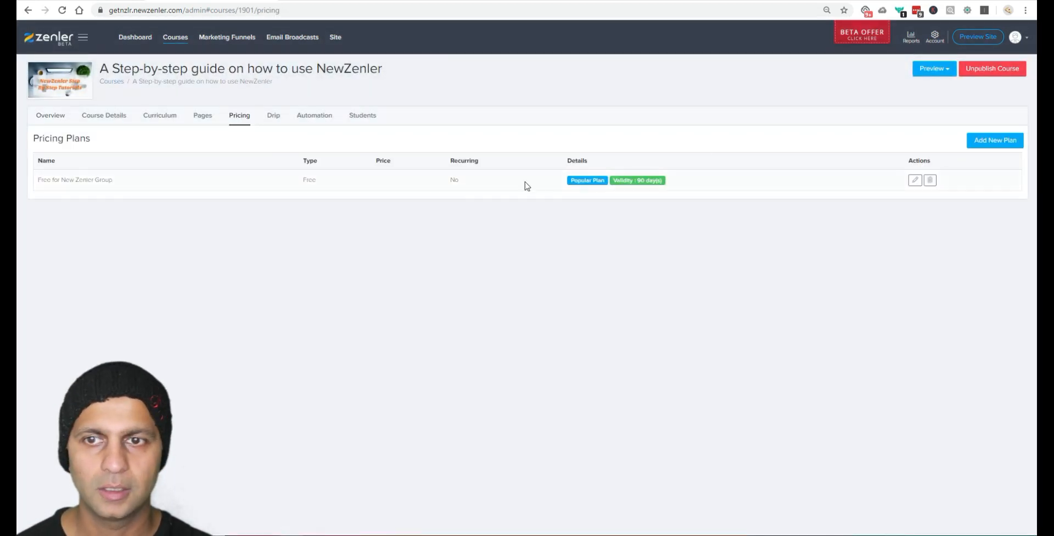
click(211, 120)
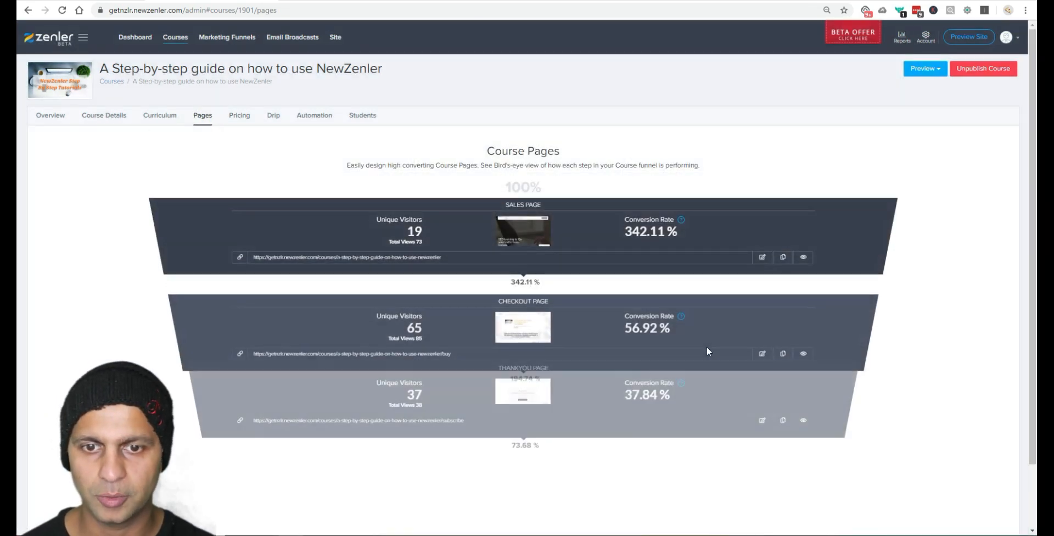
click(762, 354)
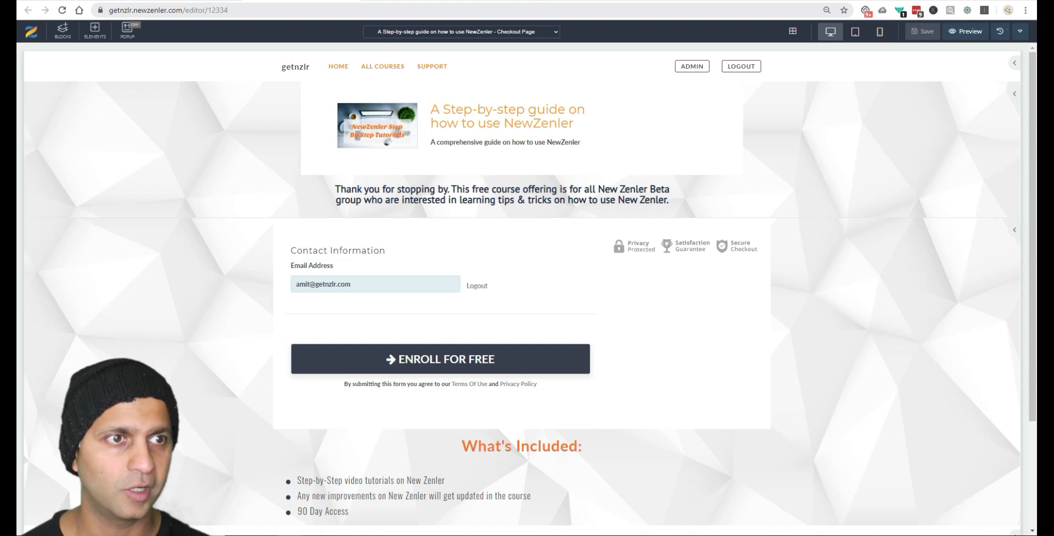
Step: View the checkout page header block's HTML code and close it without saving
click(1014, 64)
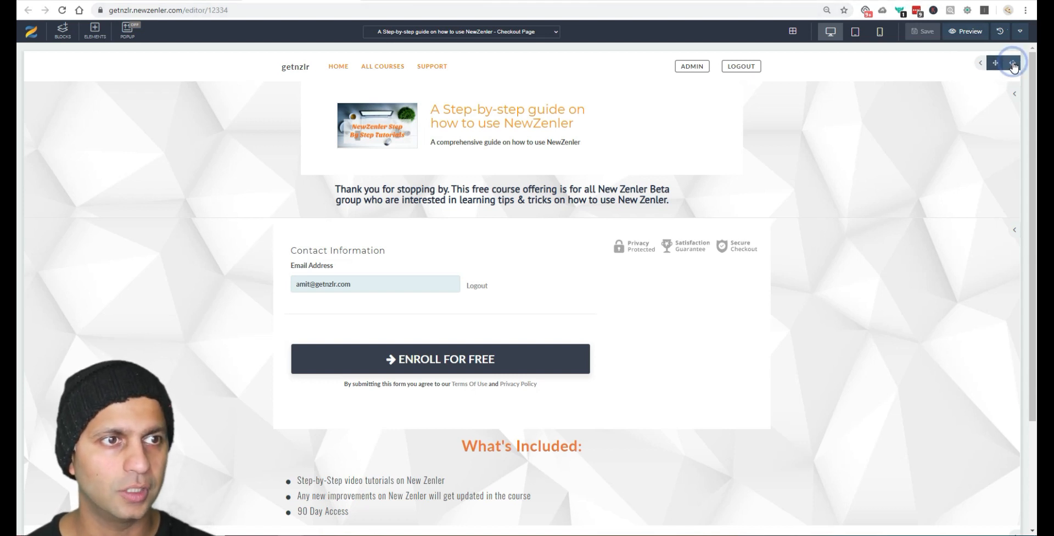
click(1013, 64)
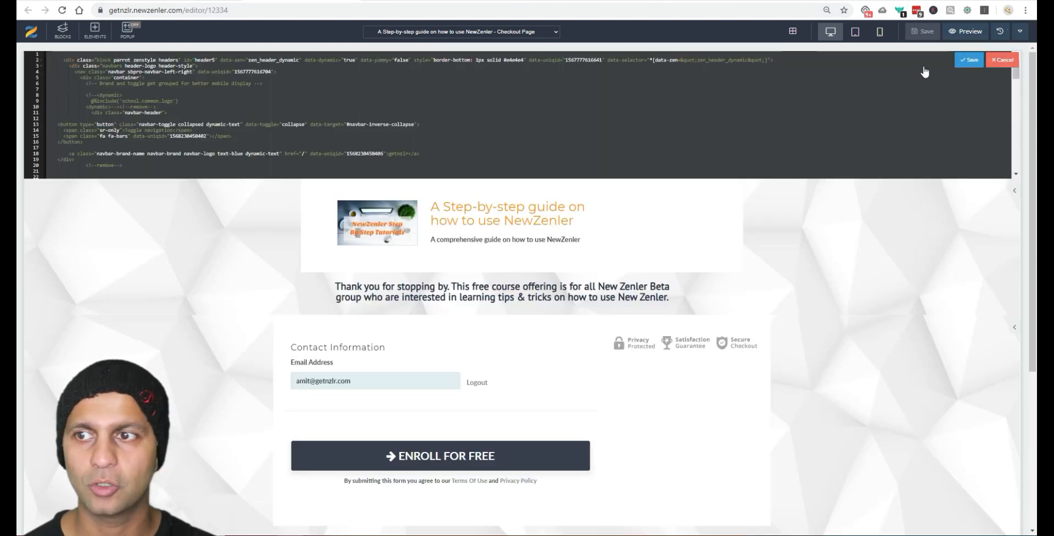
click(1011, 59)
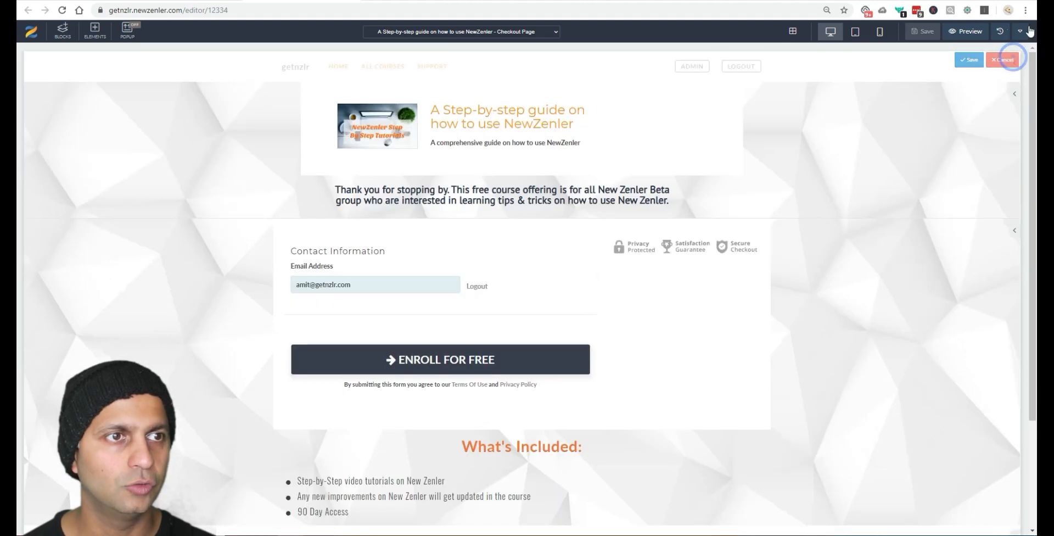
Step: Inspect the page's Tracking Code settings and cancel without adding code
click(1021, 31)
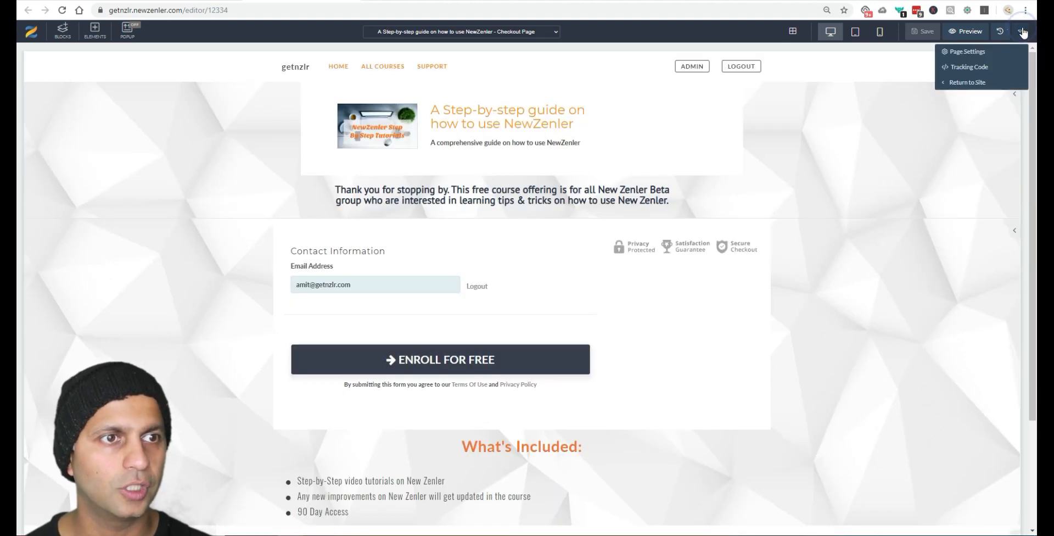
click(968, 67)
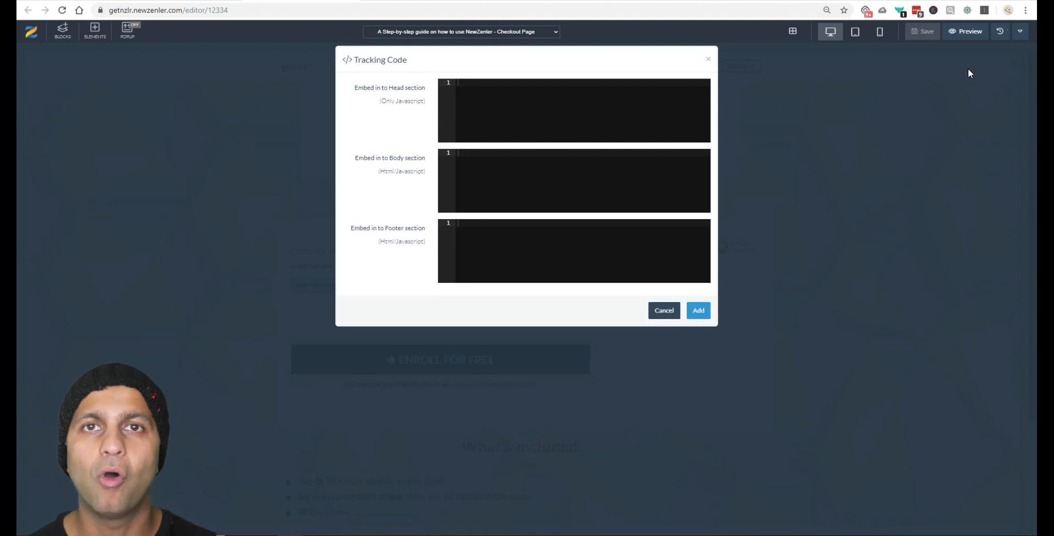
click(664, 310)
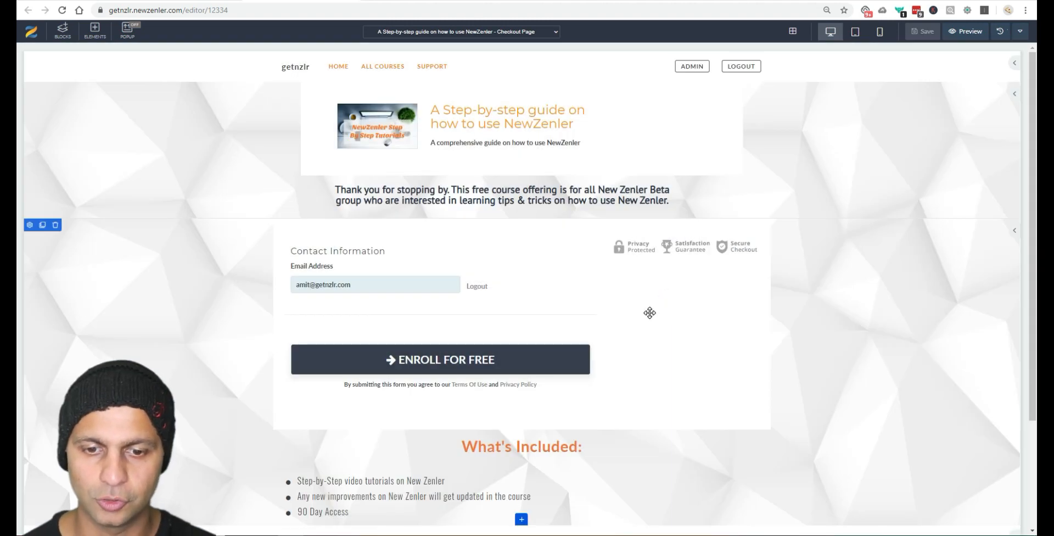
scroll(649, 313, down, 3)
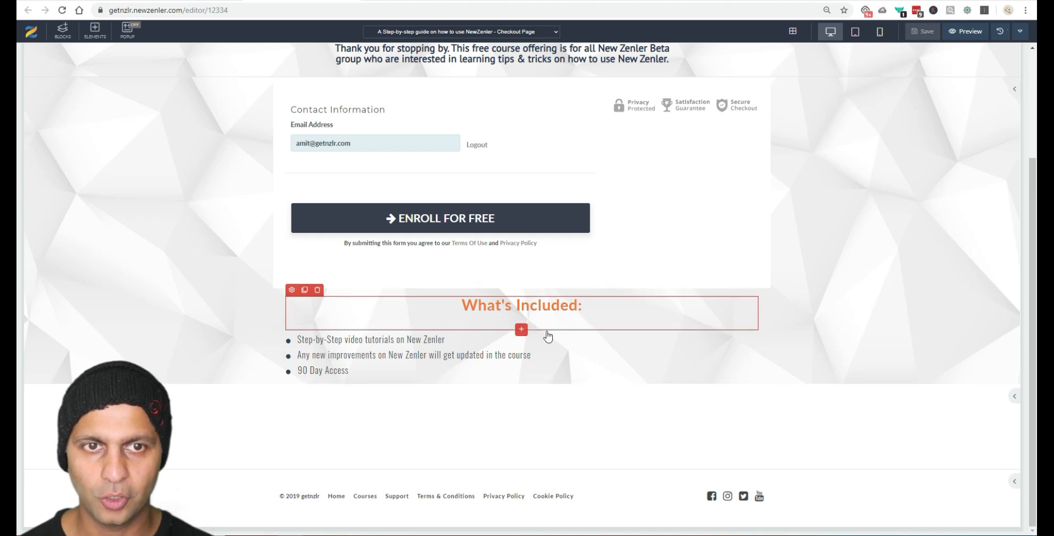
scroll(608, 344, up, 3)
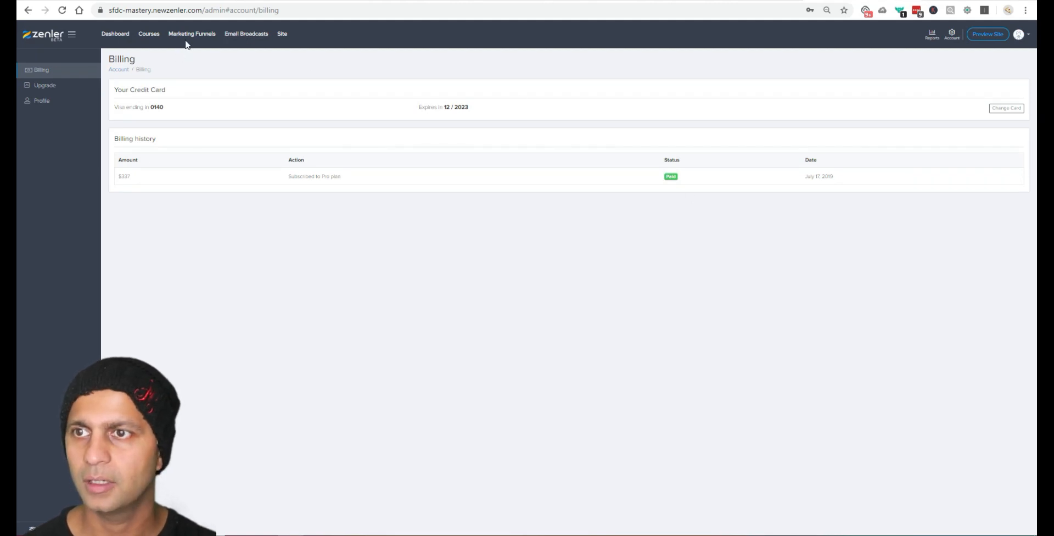
Step: From Courses, open the Salesforce Admin 201 course's Pages funnel and edit its Checkout page
click(149, 34)
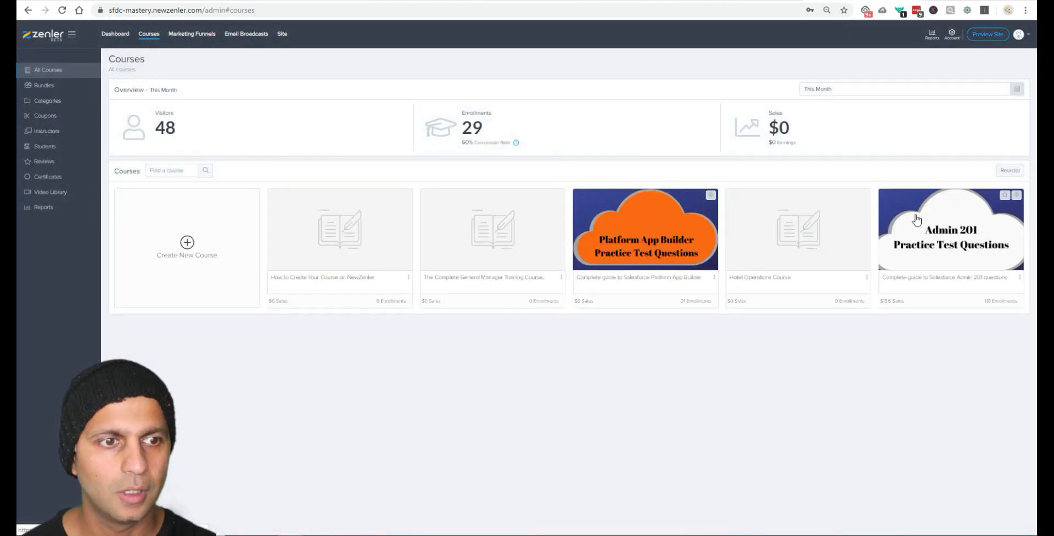
click(997, 239)
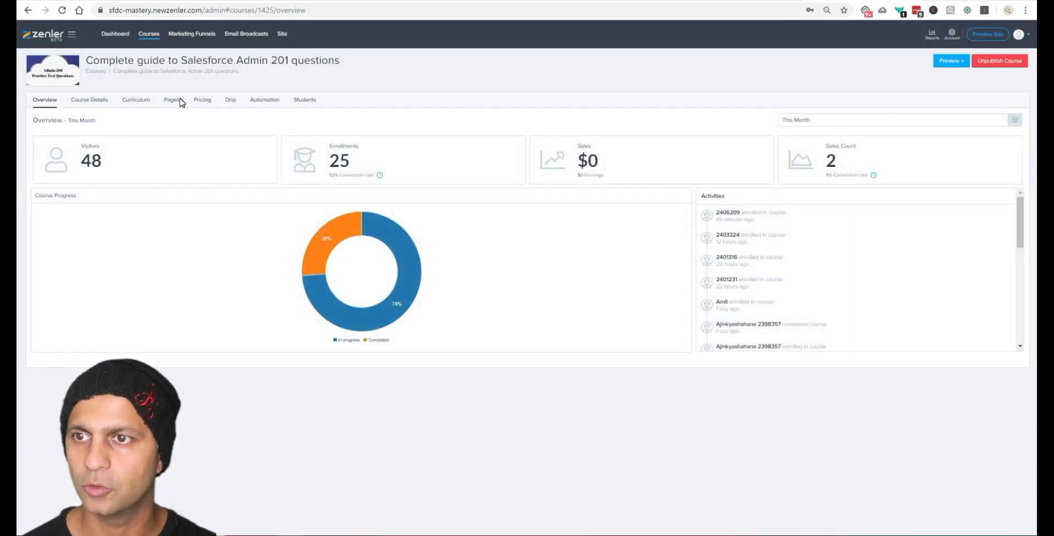
click(172, 100)
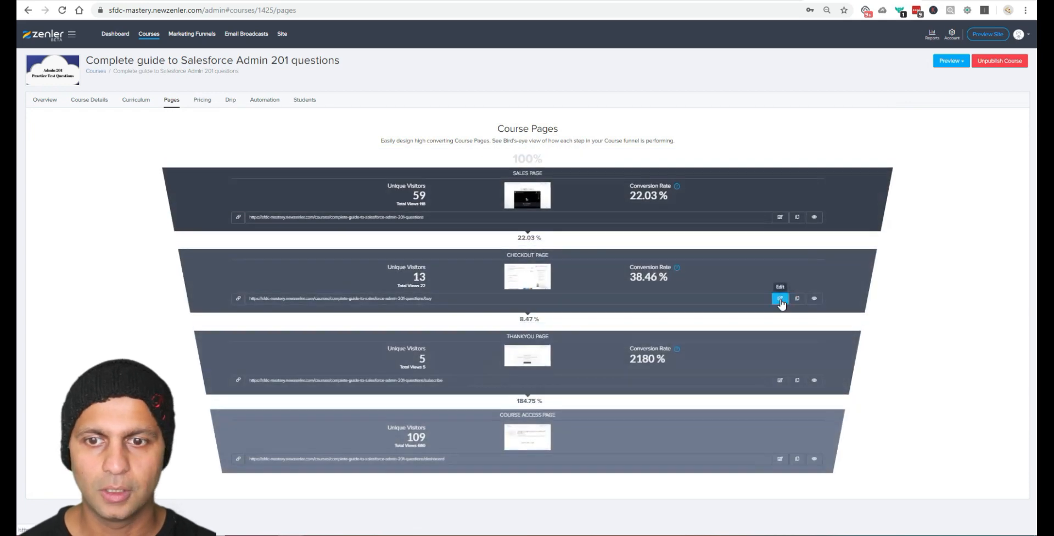
click(779, 298)
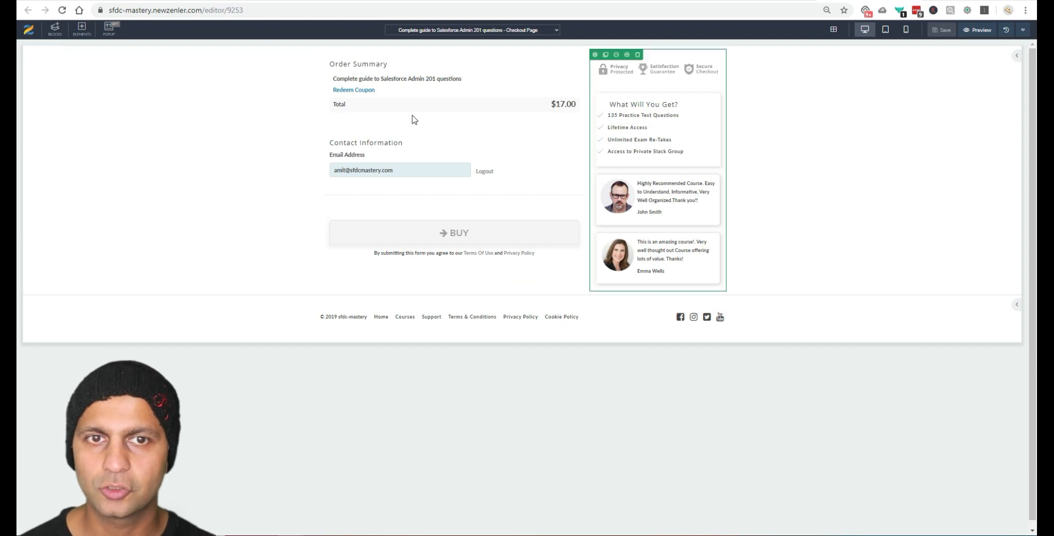
Step: Preview the Admin 201 checkout with its payment form, then return to the Demo Lead Mag opt-in editor
click(980, 30)
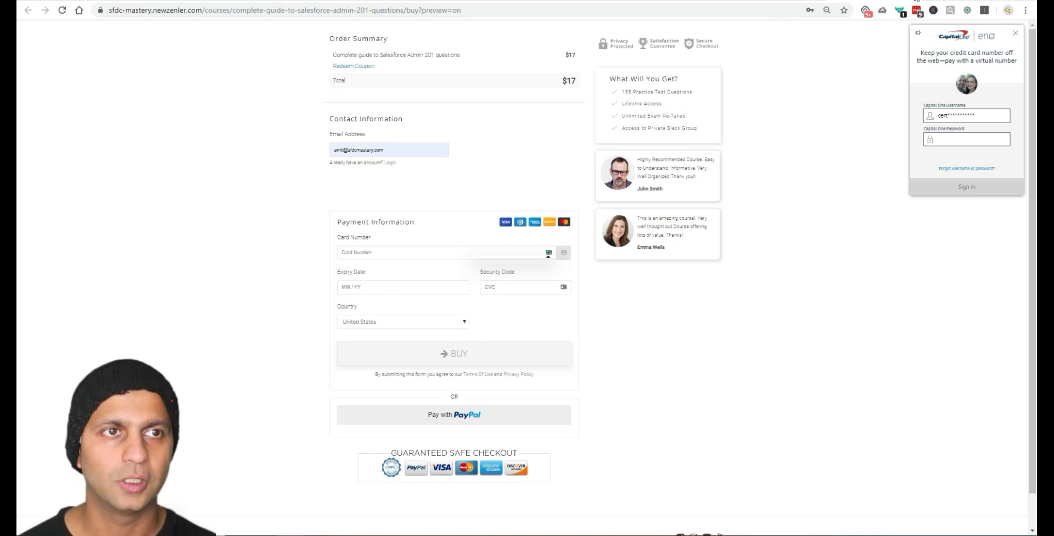
click(916, 0)
click(752, 0)
click(614, 0)
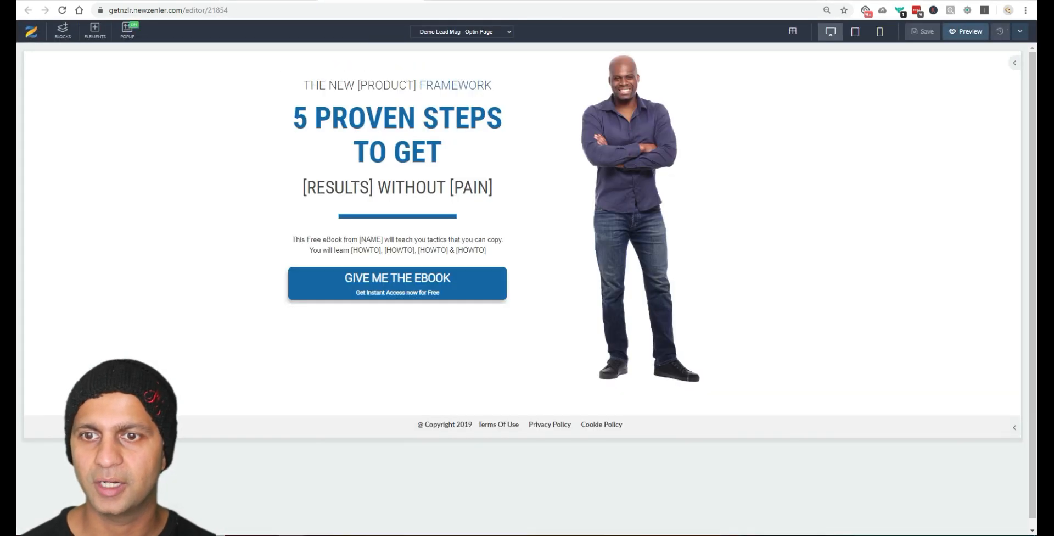
Step: On the leaving-Teachable blog post, highlight the point about 1 click upsells, then clear it
click(351, 0)
drag(440, 262, 332, 264)
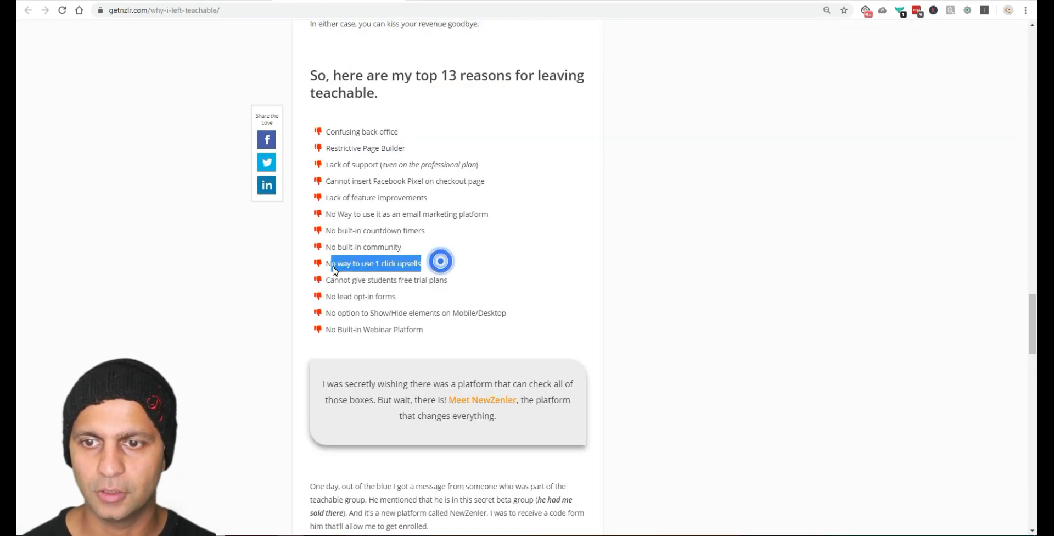
click(450, 284)
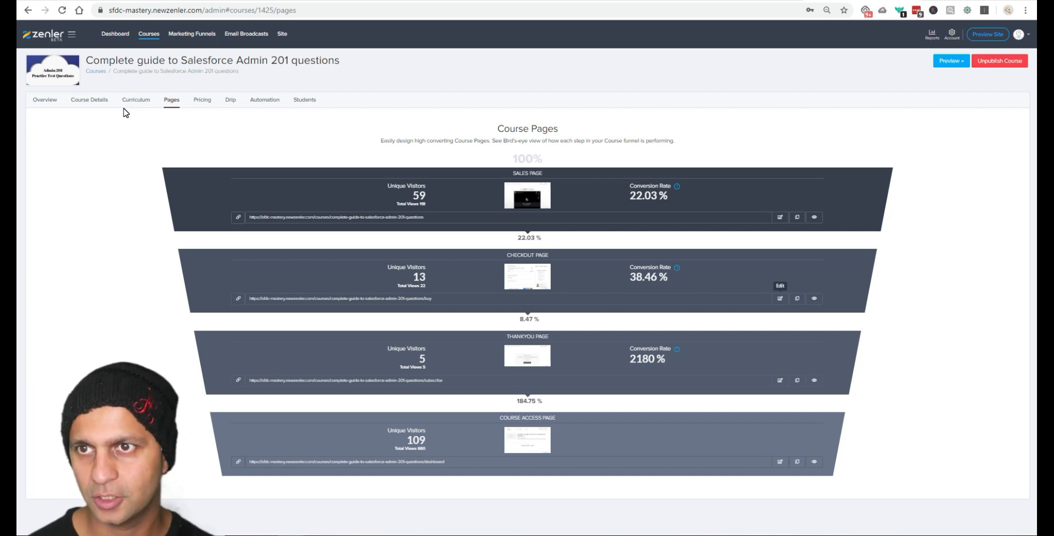
Step: Add a new Subscription pricing plan to the course
click(206, 101)
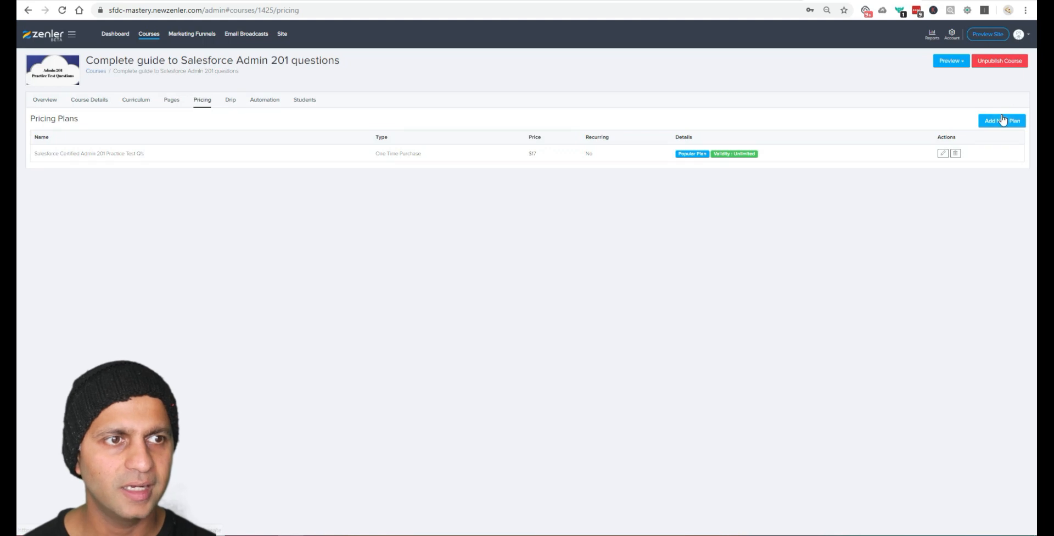
click(1002, 120)
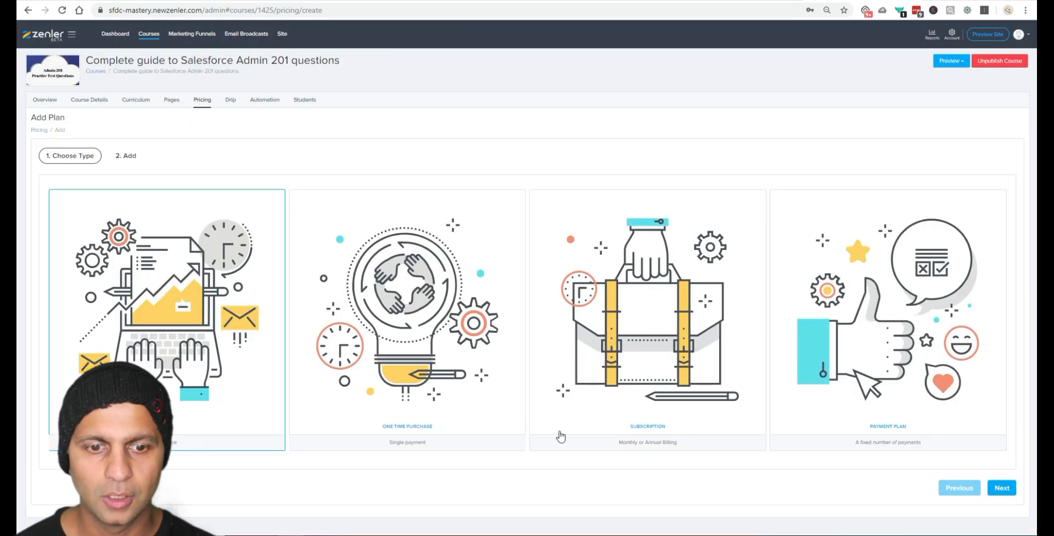
click(625, 427)
click(1000, 489)
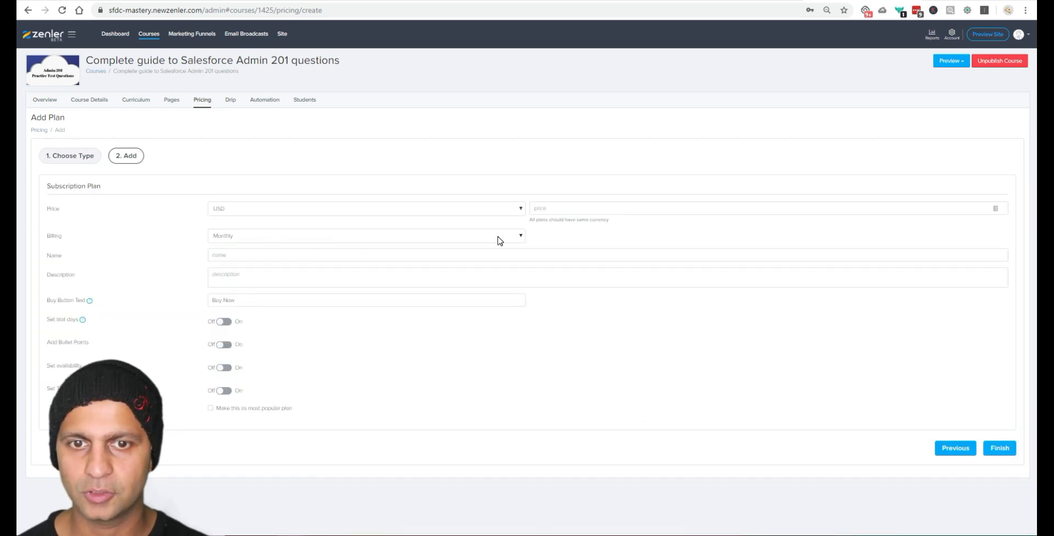
Step: Set the plan price to 10, name it 'Monthly Subscription Plan' and button text 'Start Subscription'
click(586, 209)
text(10)
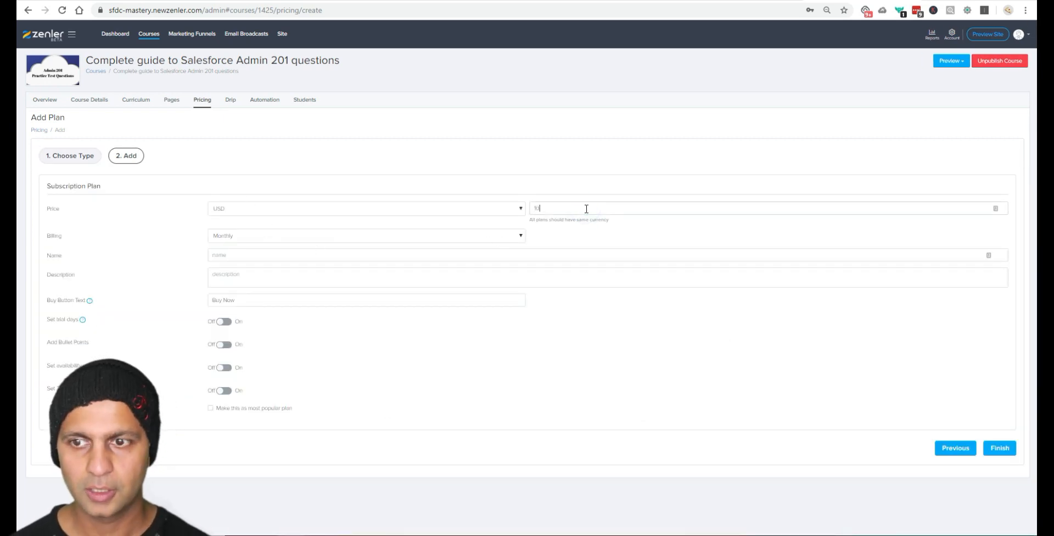
click(327, 257)
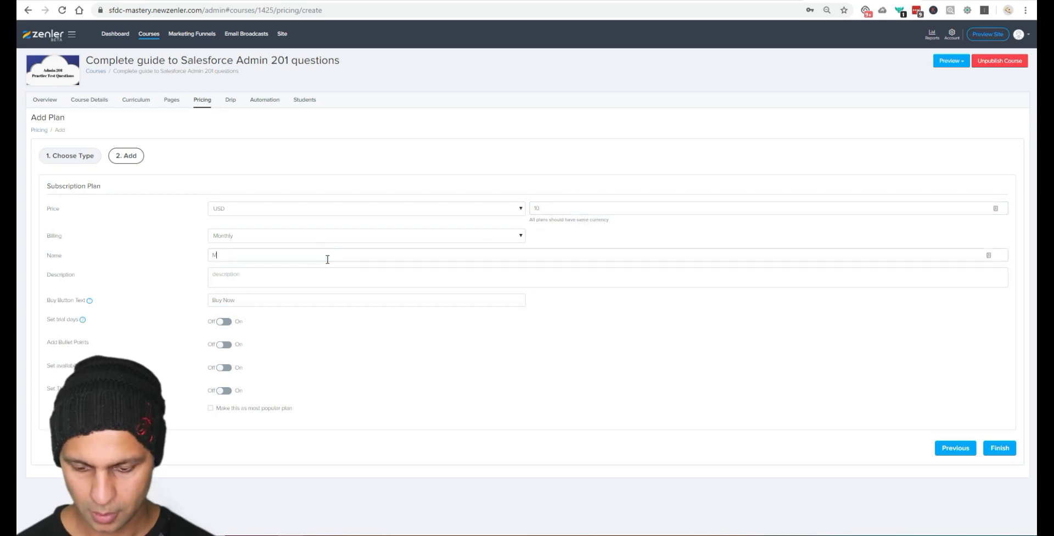
text(Monthly)
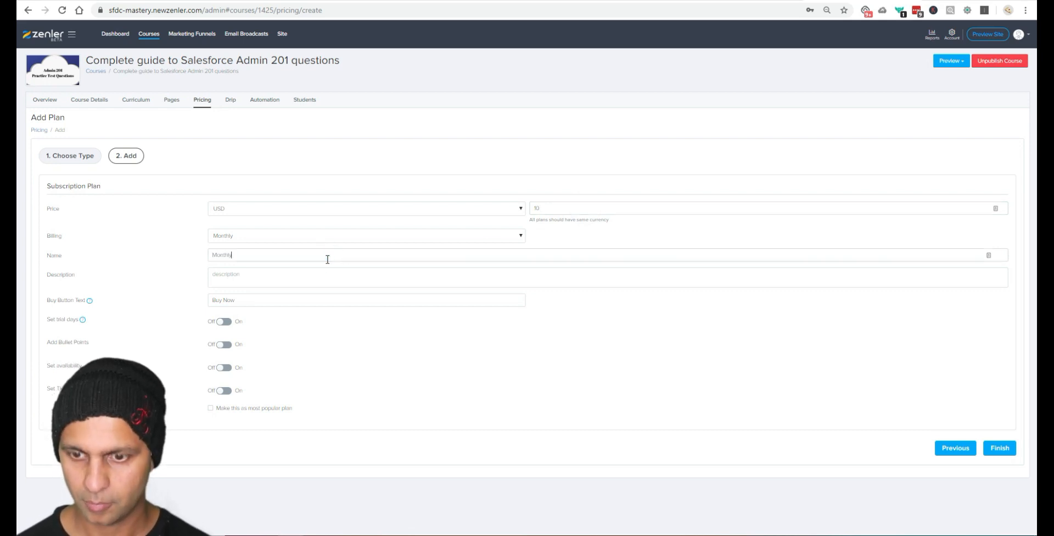
text( Subscription Plan)
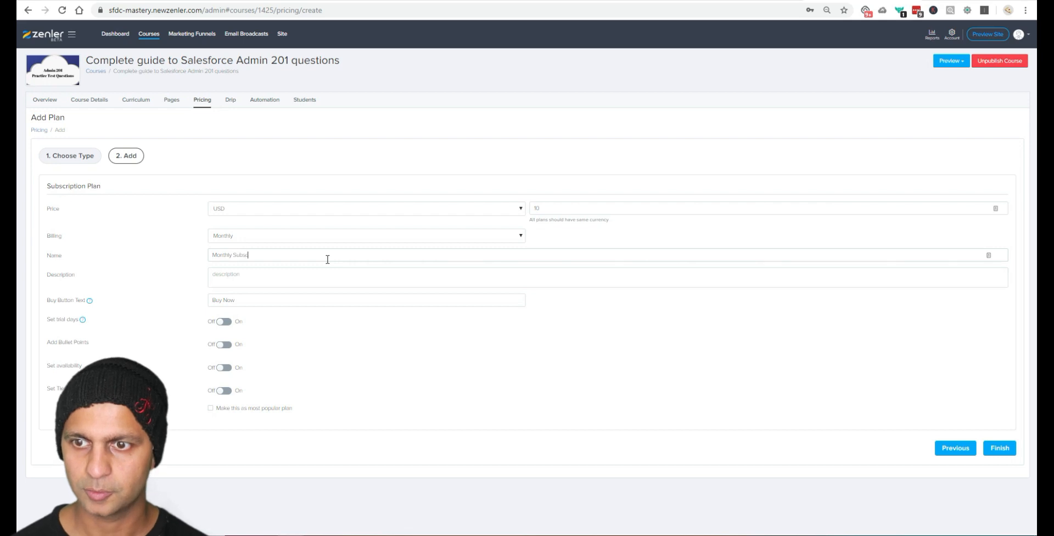
key(Tab)
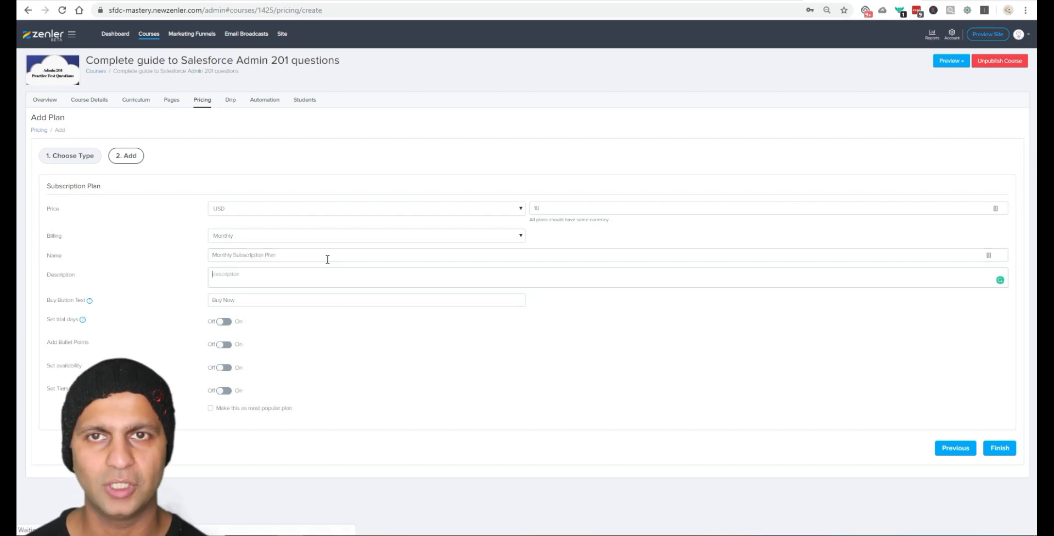
triple_click(266, 300)
text(Subscribe)
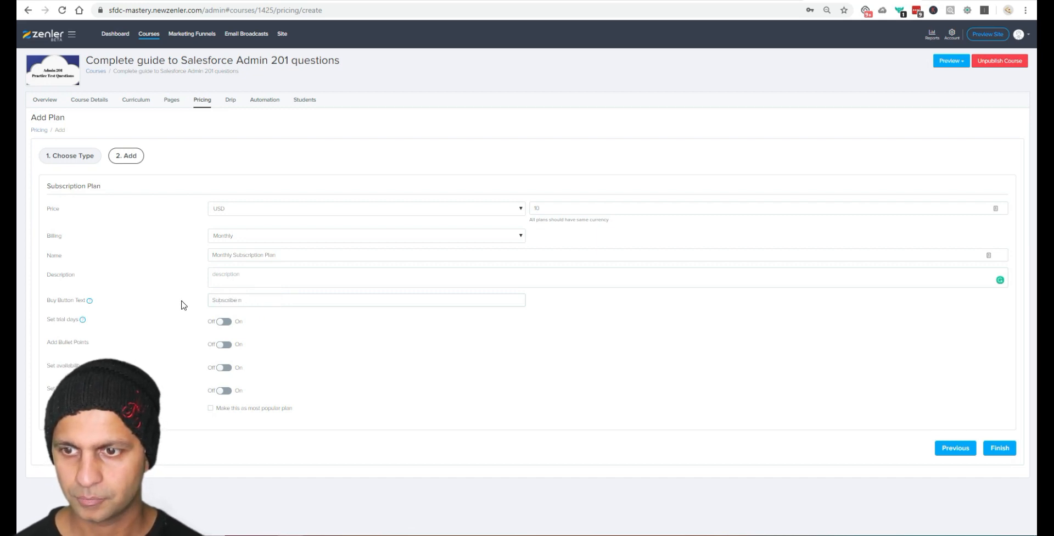
key(ctrl+a)
text(Start )
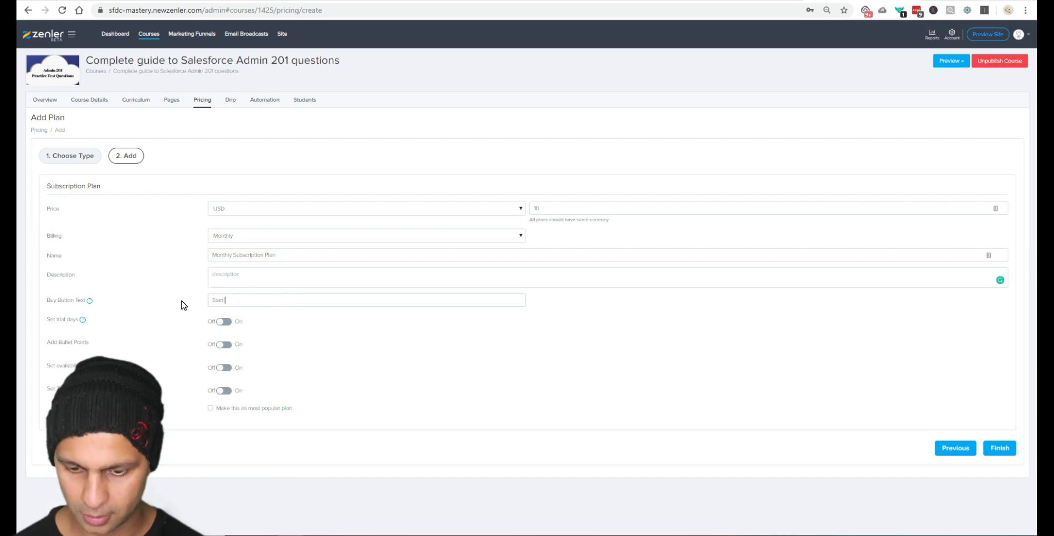
text(Subscription)
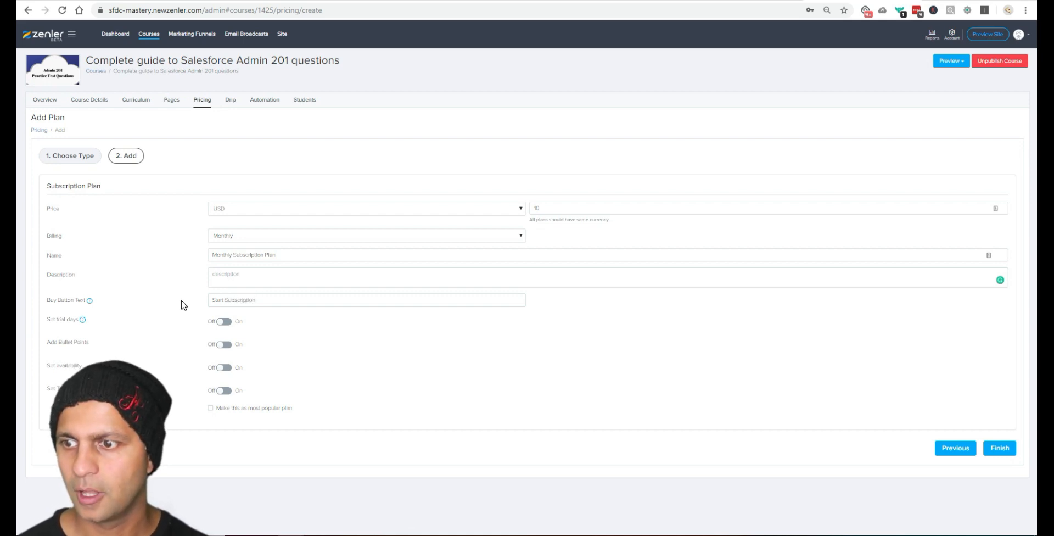
Step: Switch on trial days and the Set availability enrollment window, leaving bullet points off
click(222, 324)
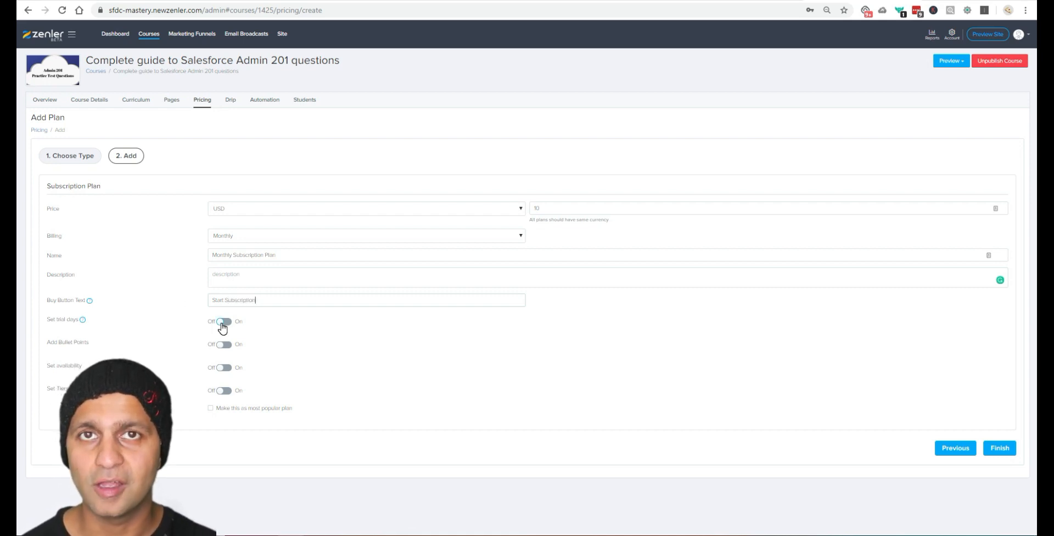
click(222, 323)
double_click(237, 337)
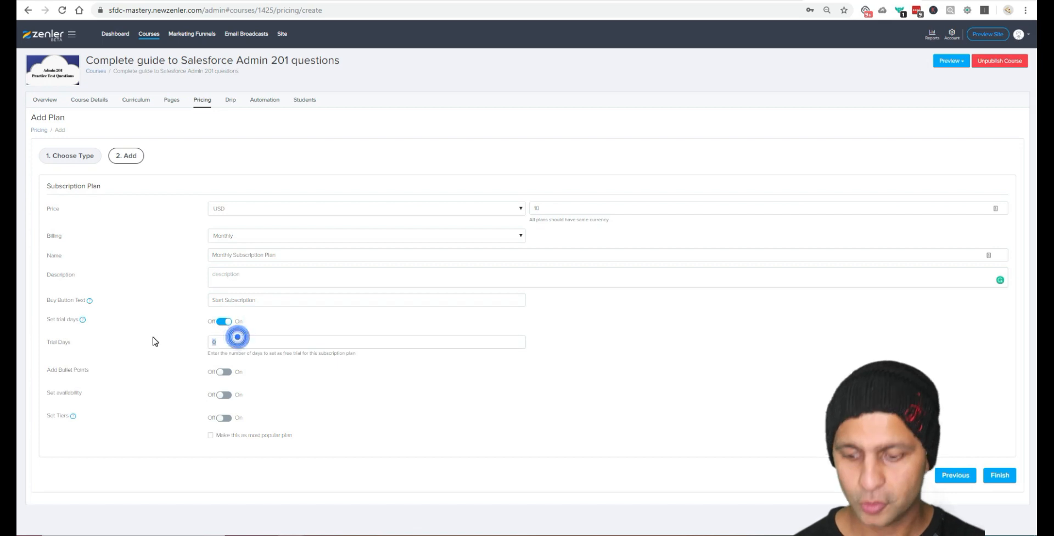
text(4)
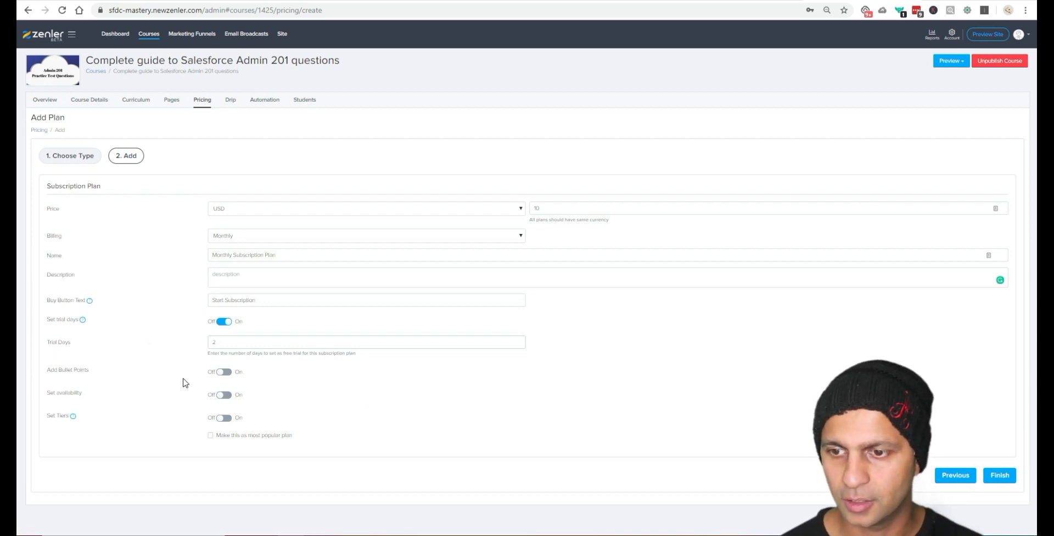
click(225, 372)
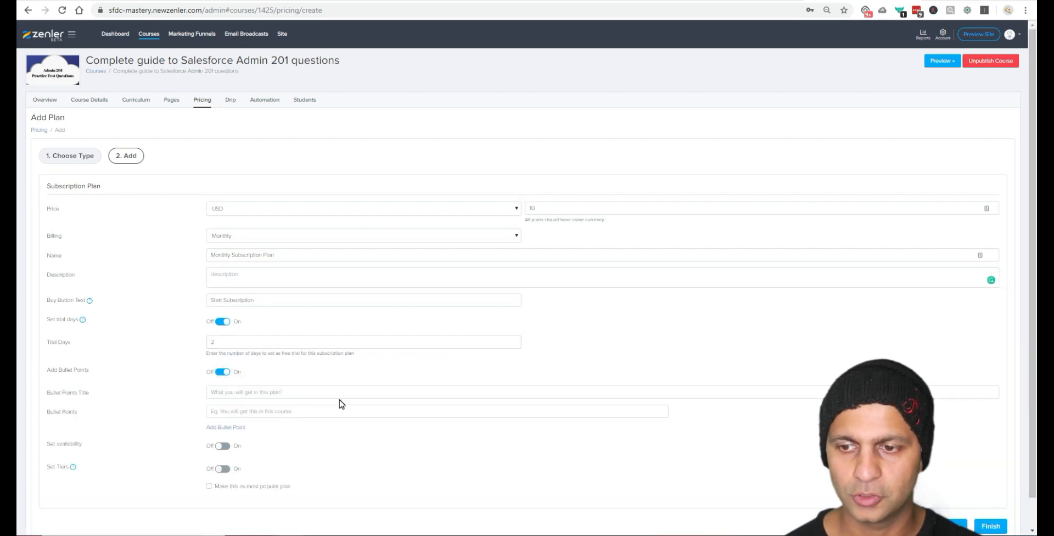
click(222, 373)
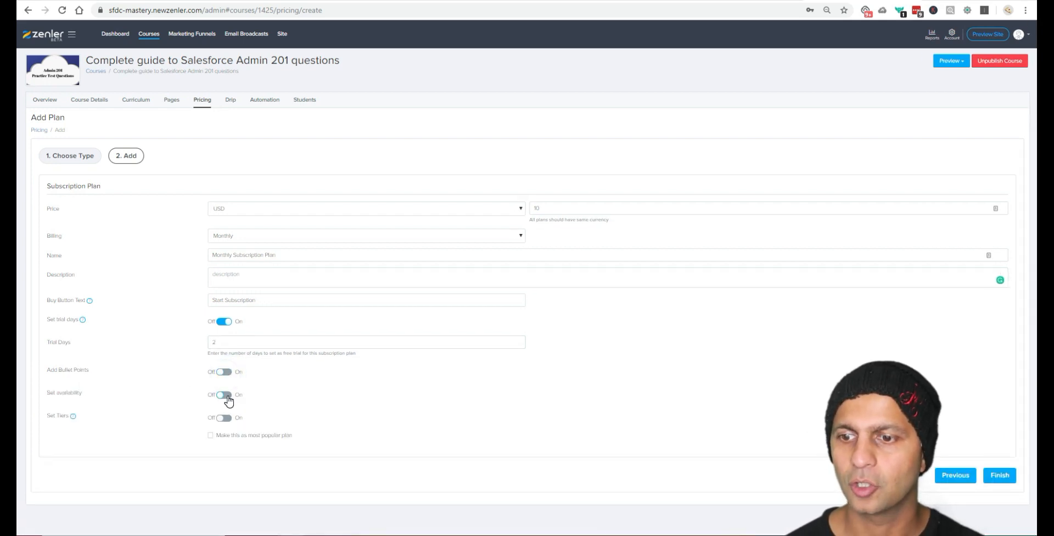
click(225, 394)
scroll(439, 403, down, 1)
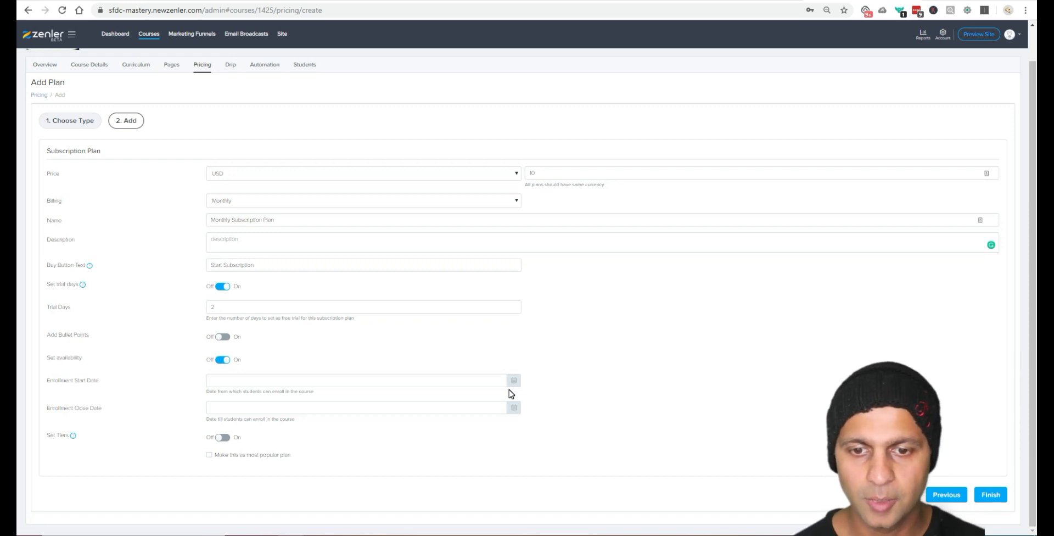
Step: Set the enrollment window from the 1st to September 30
click(513, 380)
click(289, 399)
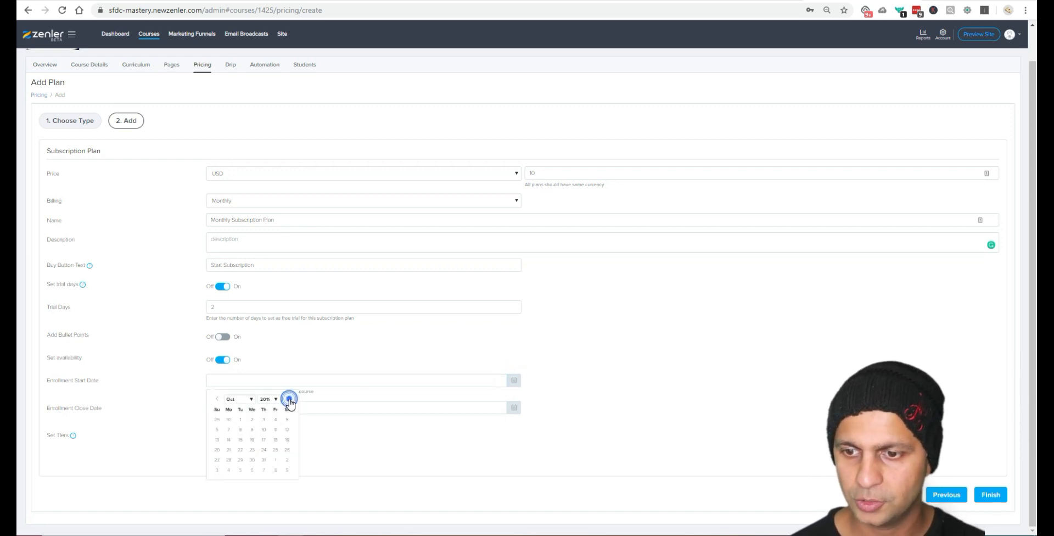
click(240, 419)
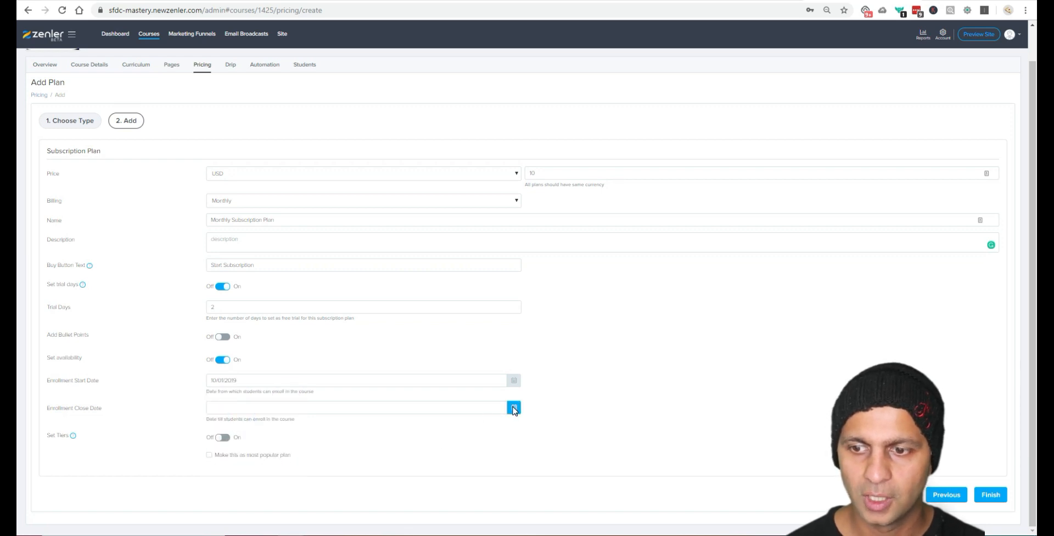
click(513, 407)
click(229, 496)
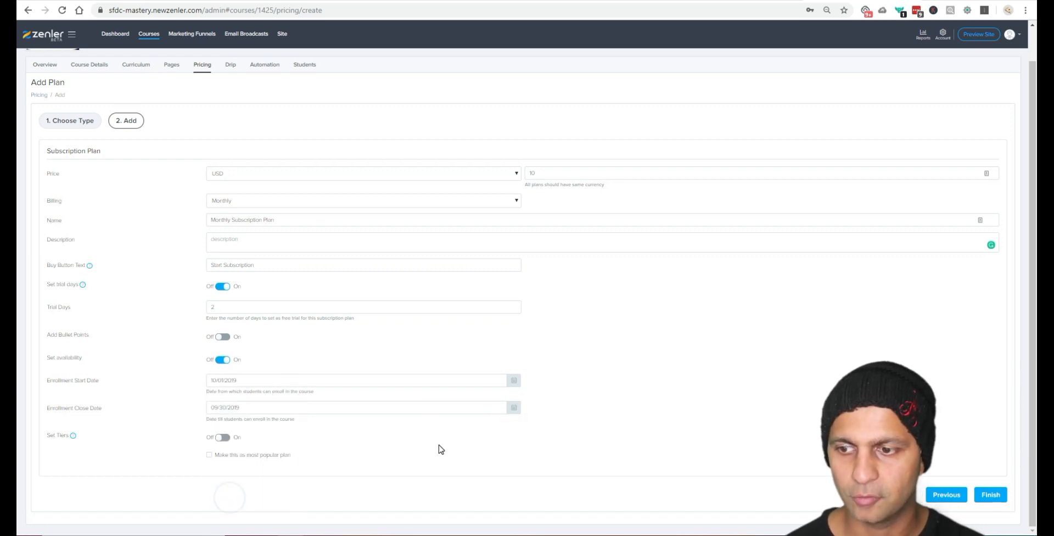
Step: Enable tiers and rename the plan 'Silver Monthly Subscription Plan'
click(223, 438)
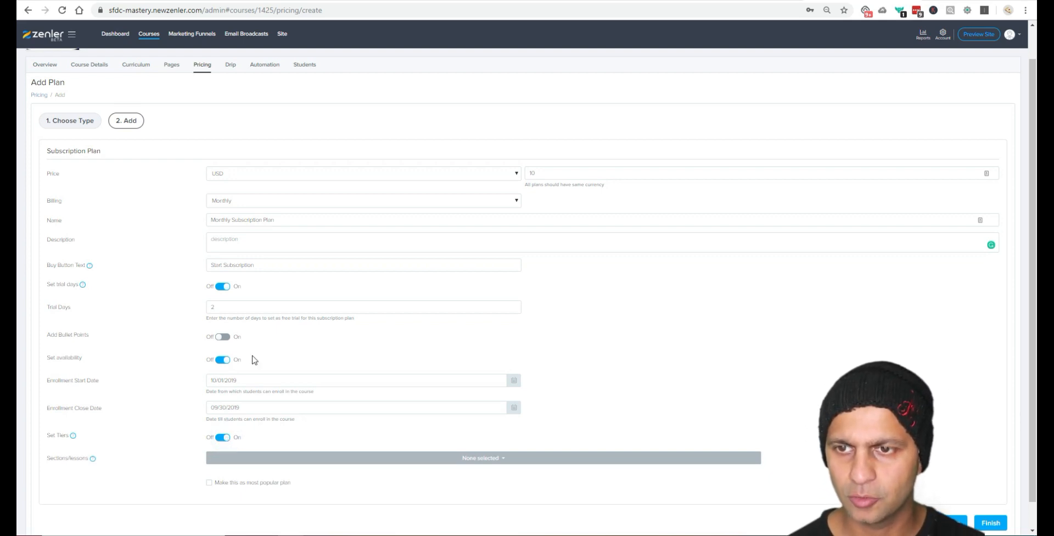
click(289, 219)
key(Home)
text(Silver)
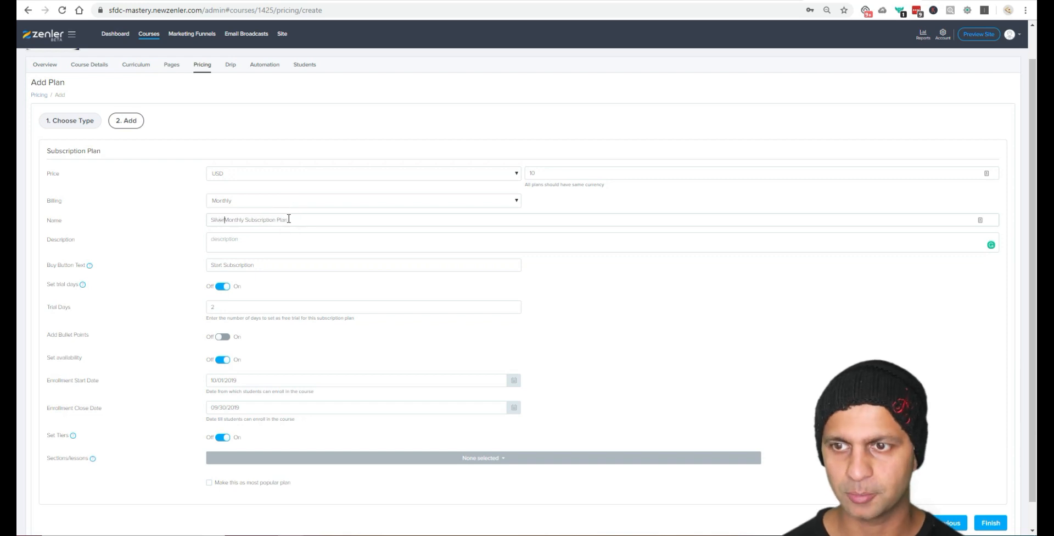
Step: Include the Practice Test Questions section and Admin 201 Quiz 2, leaving out Quiz 1
click(495, 457)
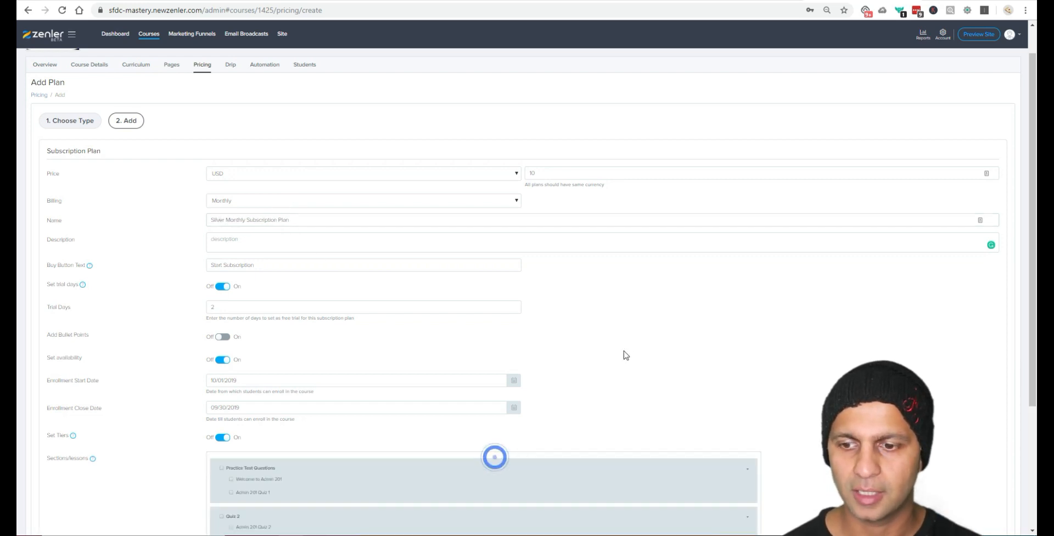
scroll(633, 331, down, 3)
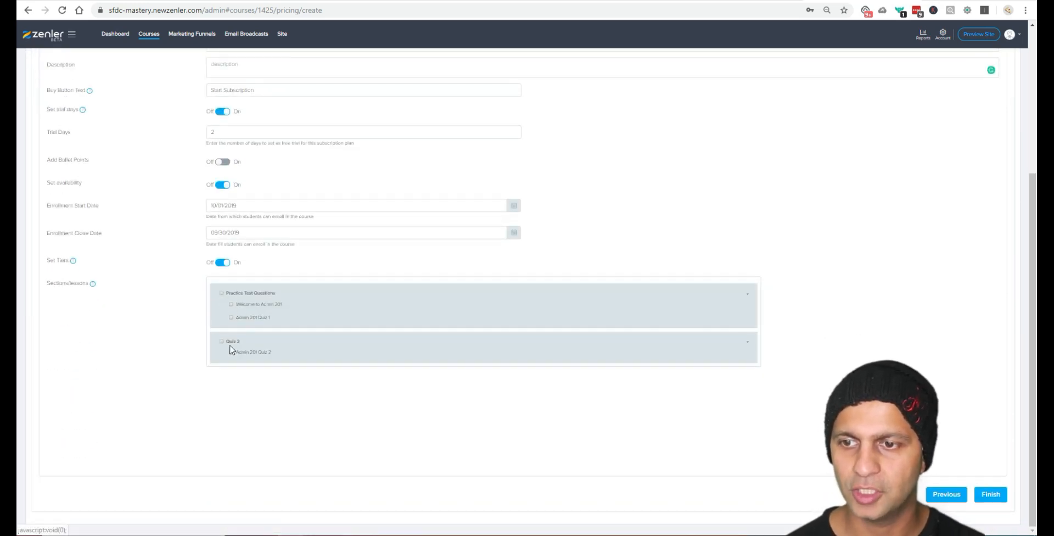
click(221, 294)
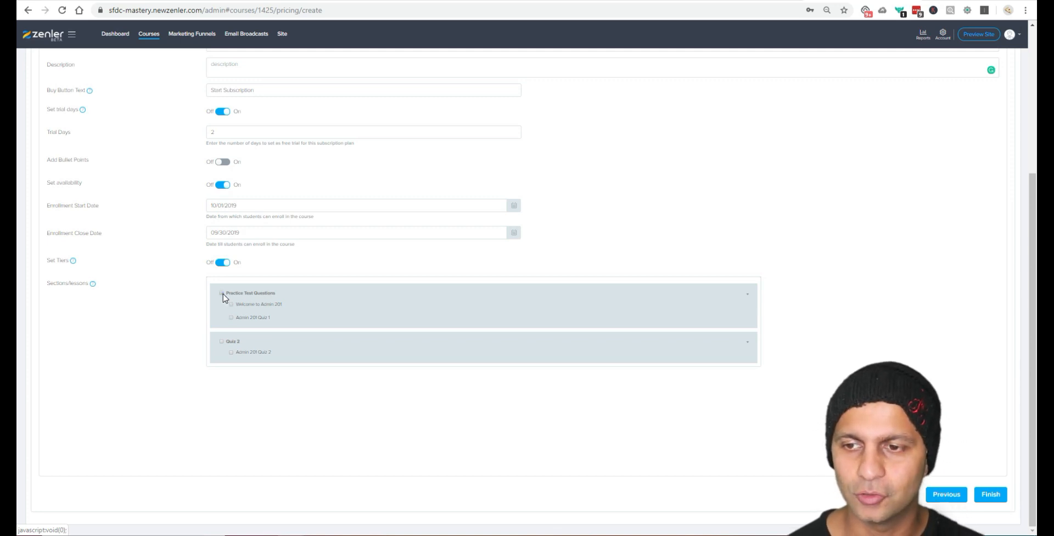
click(222, 294)
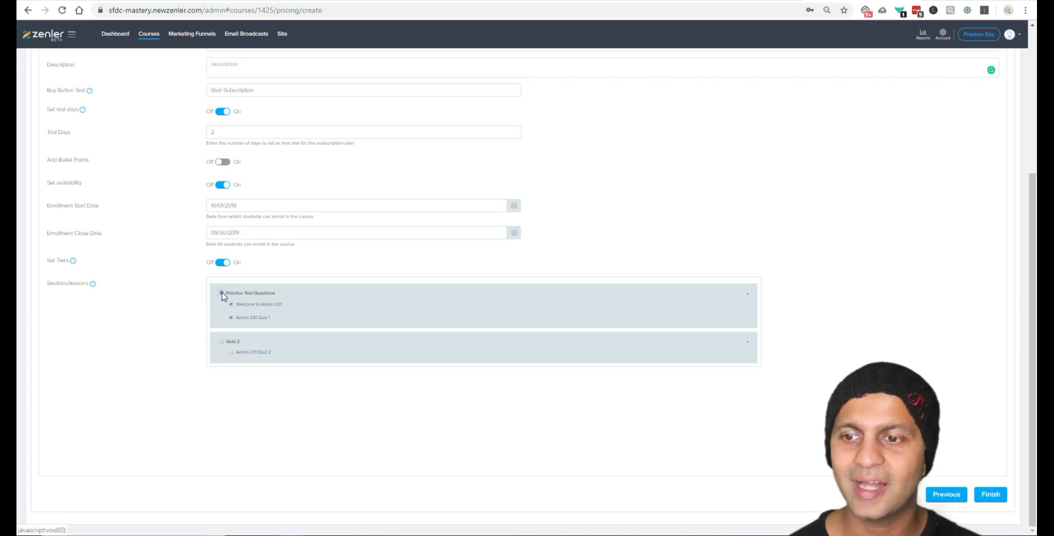
click(221, 293)
click(231, 318)
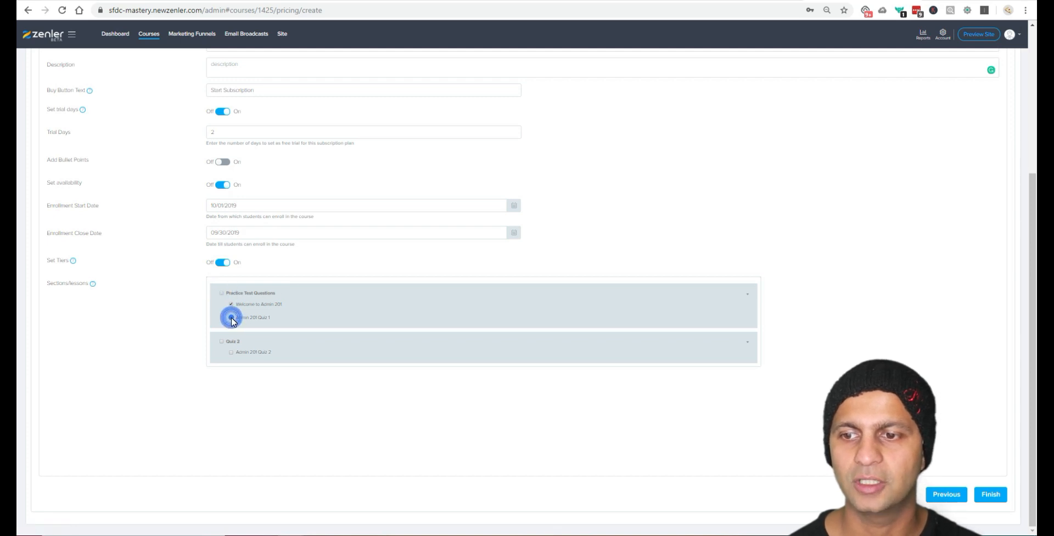
click(232, 353)
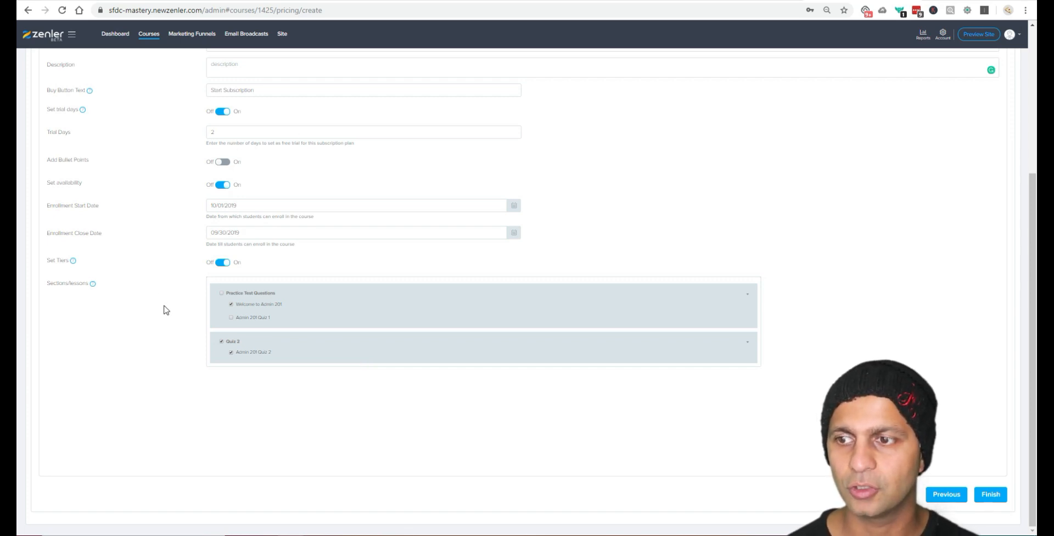
Step: Turn off the Set Tiers and Set availability toggles
click(227, 263)
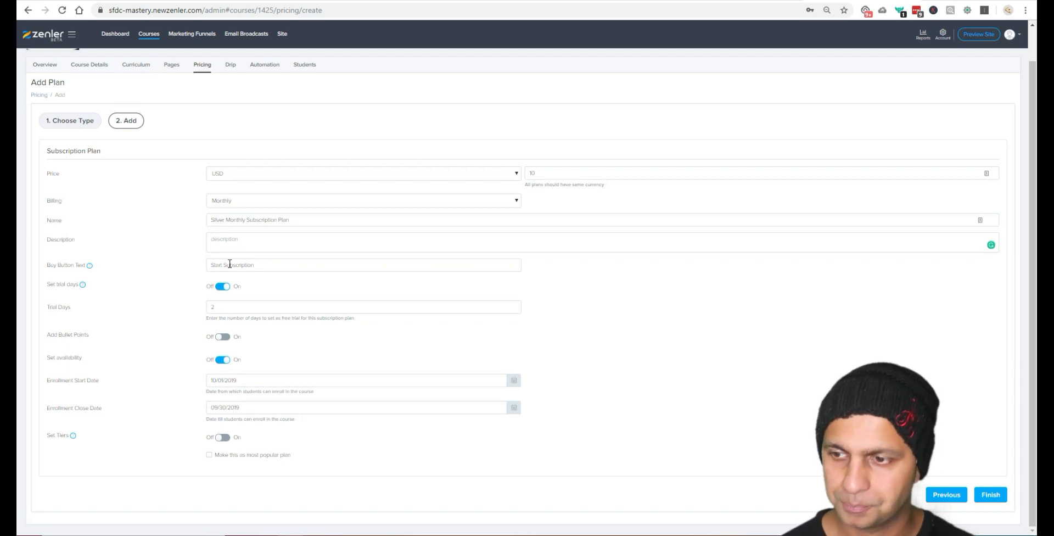
click(223, 359)
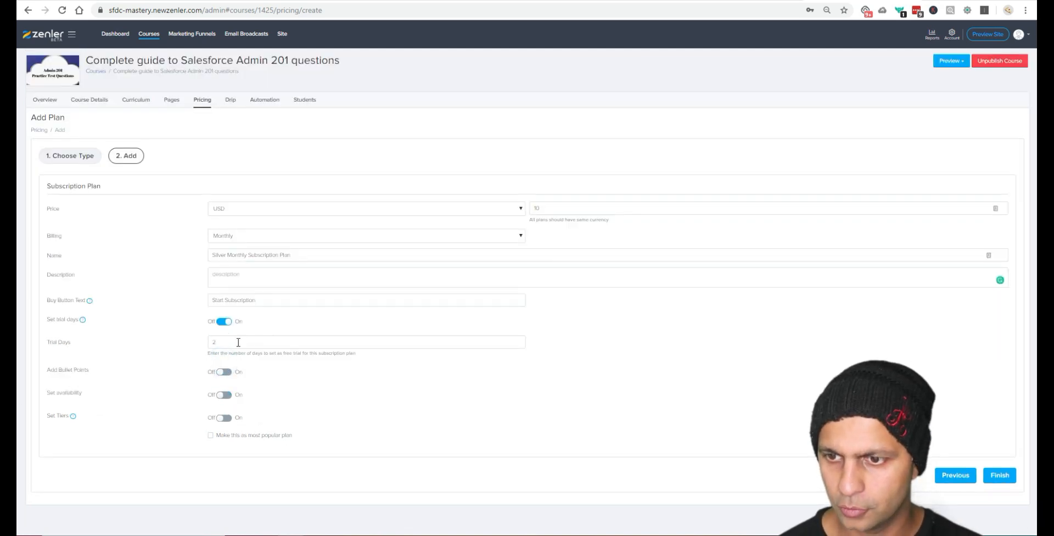
click(228, 324)
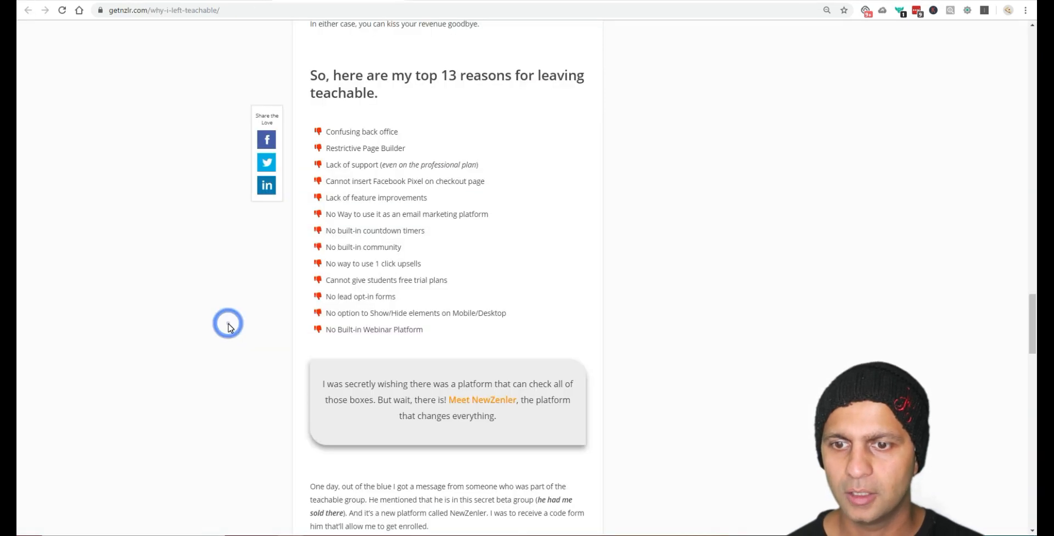
drag(477, 280, 316, 284)
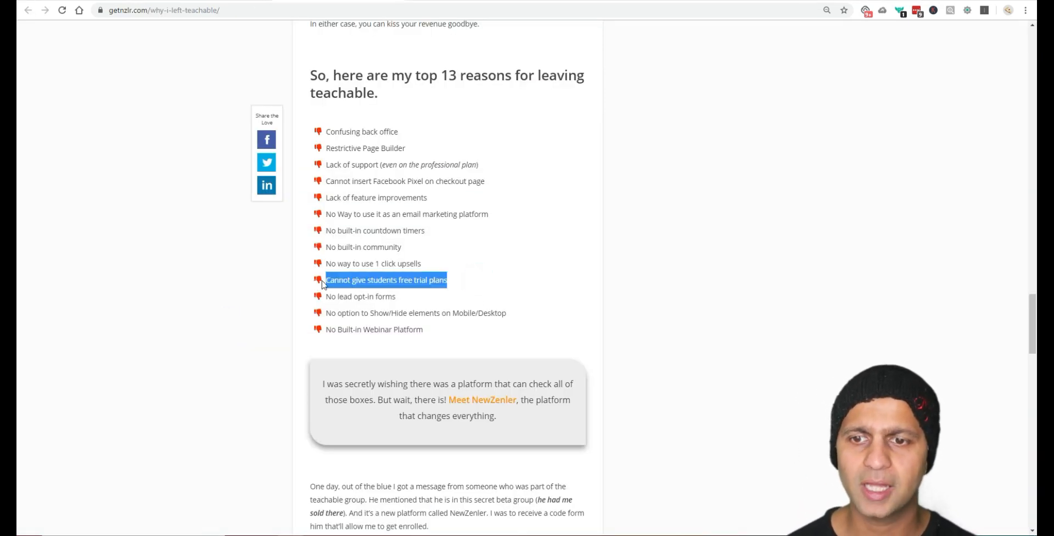
drag(396, 296, 338, 294)
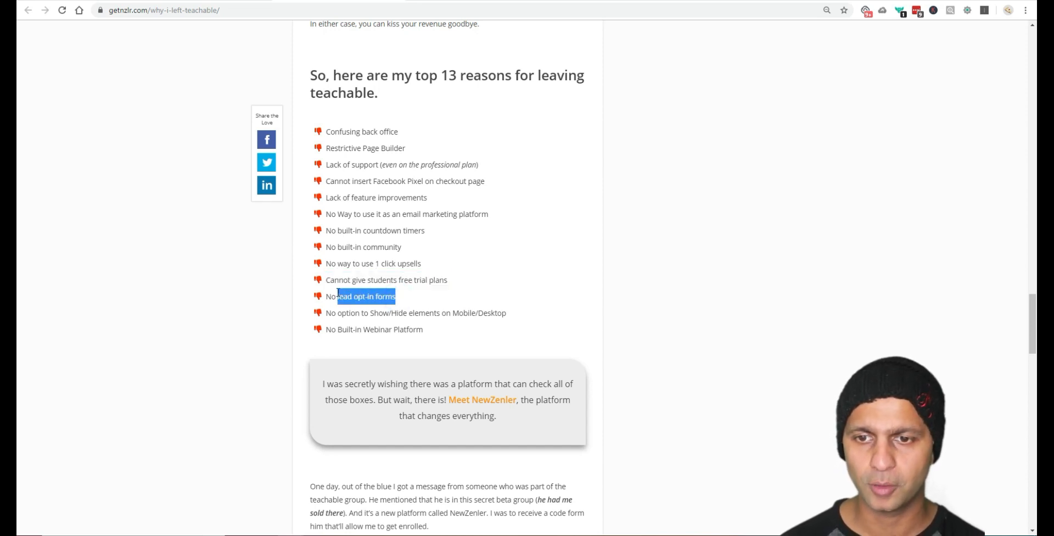
click(429, 314)
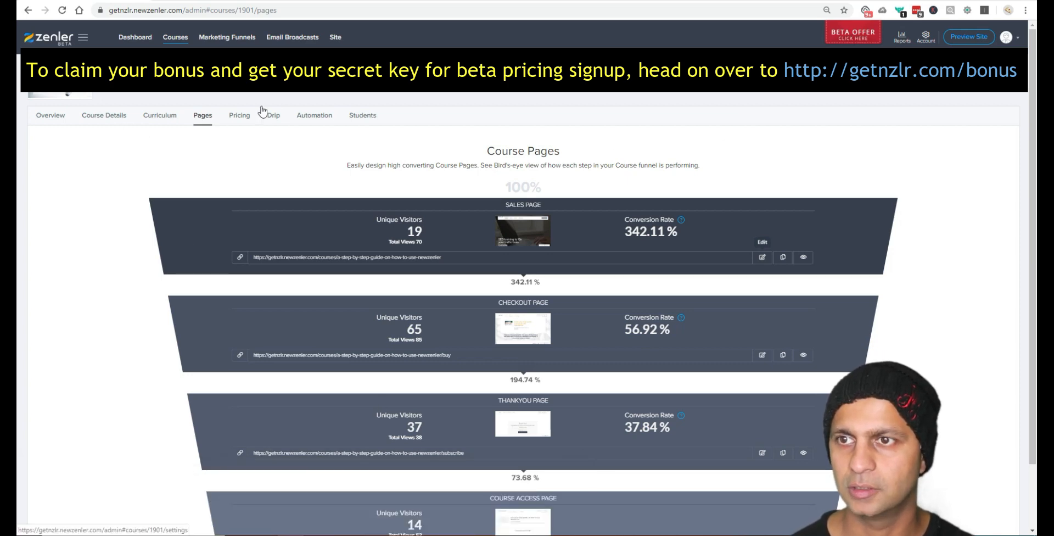
Step: Go back to the Courses overview showing all five courses
click(179, 39)
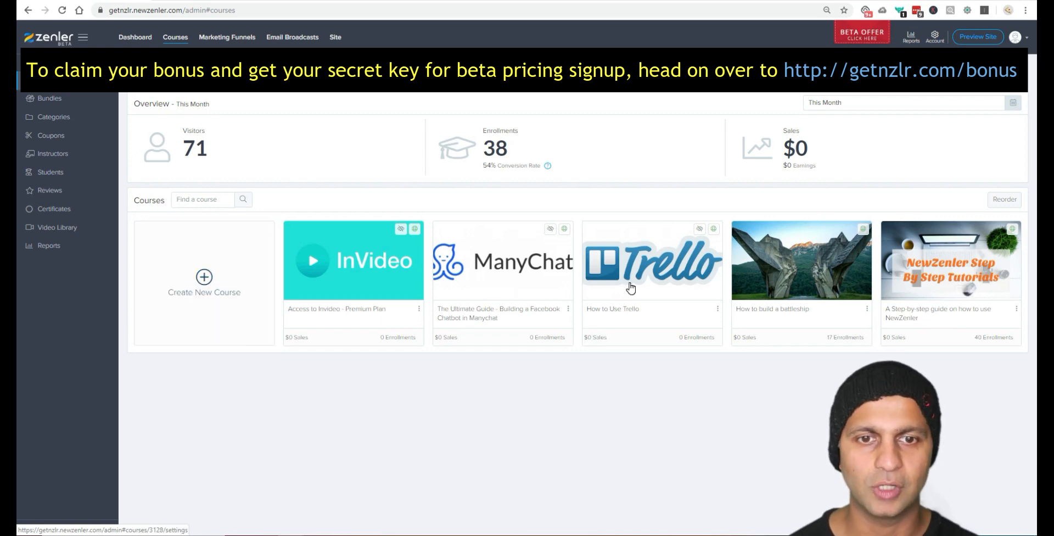
Step: Open the My Affiliate Bonuses bundle's Contents to list its four courses
click(21, 100)
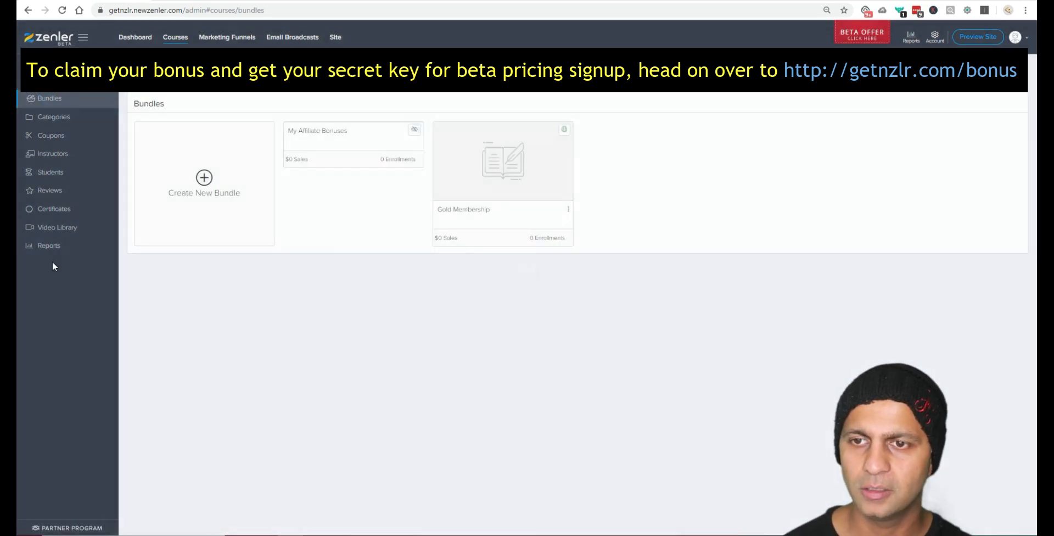
click(348, 151)
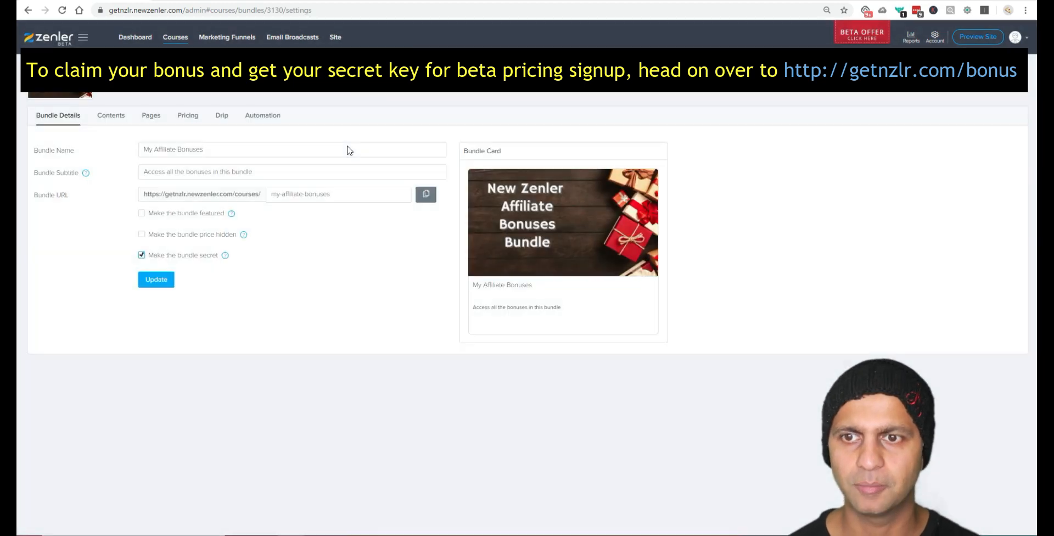
click(122, 116)
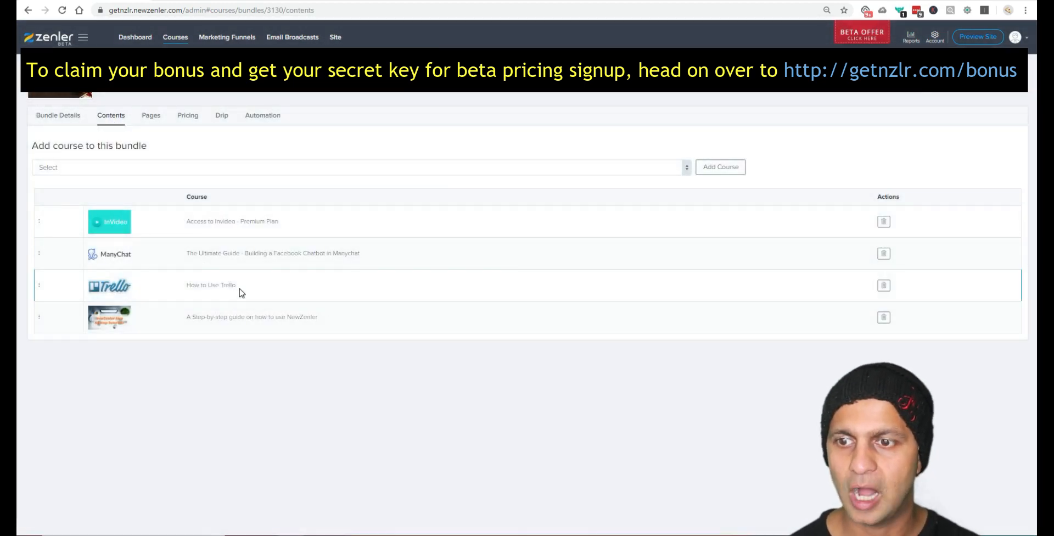
click(239, 287)
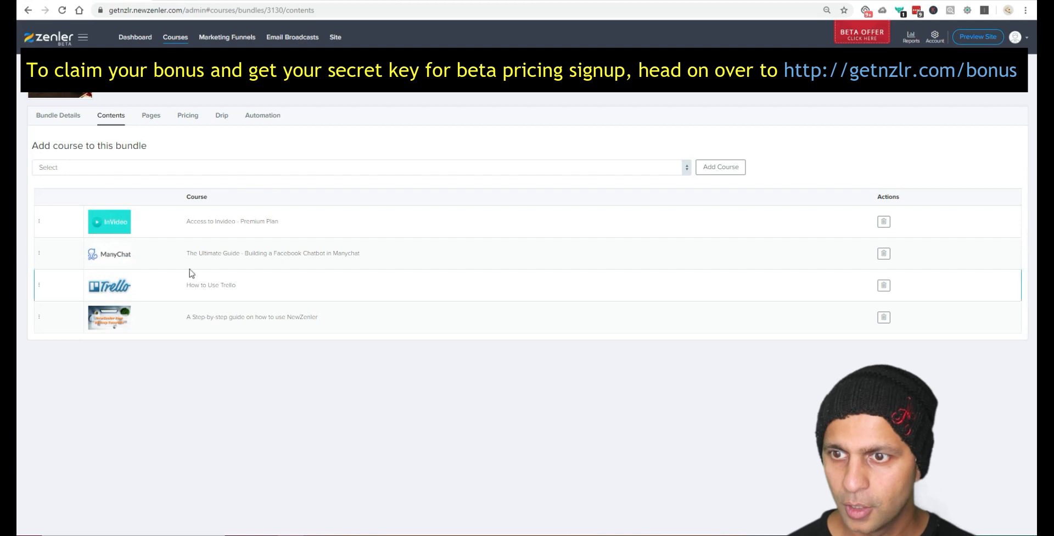
click(242, 283)
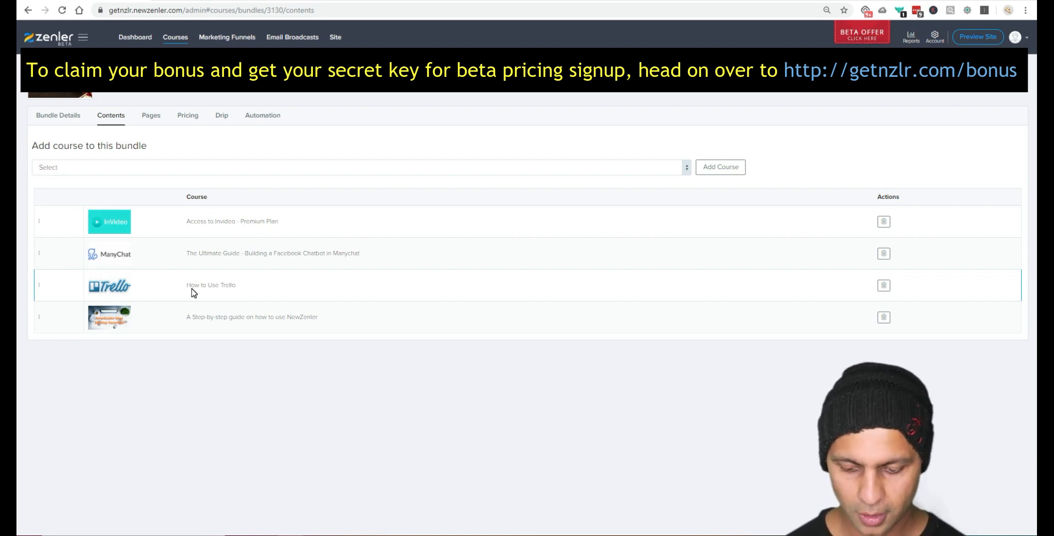
key(ctrl+t)
Step: Load app.invideo.io from the 'invi' address-bar suggestion
text(invi)
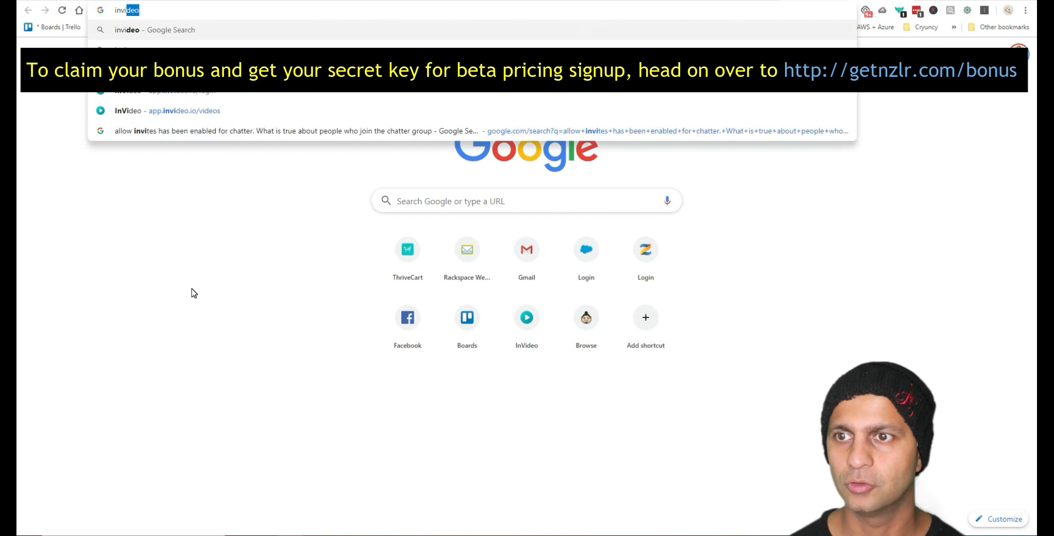
key(Down)
key(Down)
key(Down)
key(Return)
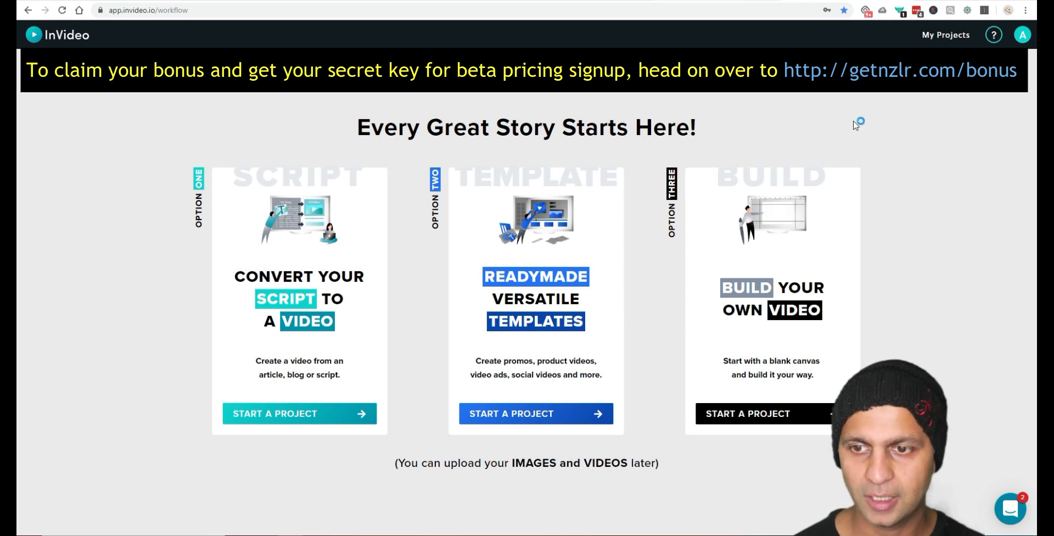
Step: Start a new InVideo project from the Fitness Training readymade template
click(584, 272)
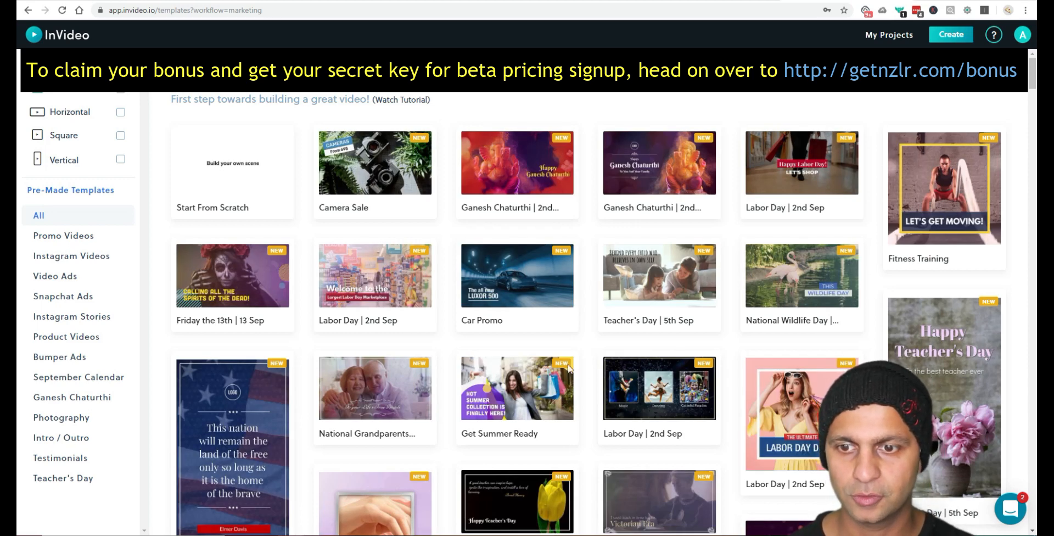
scroll(461, 362, down, 2)
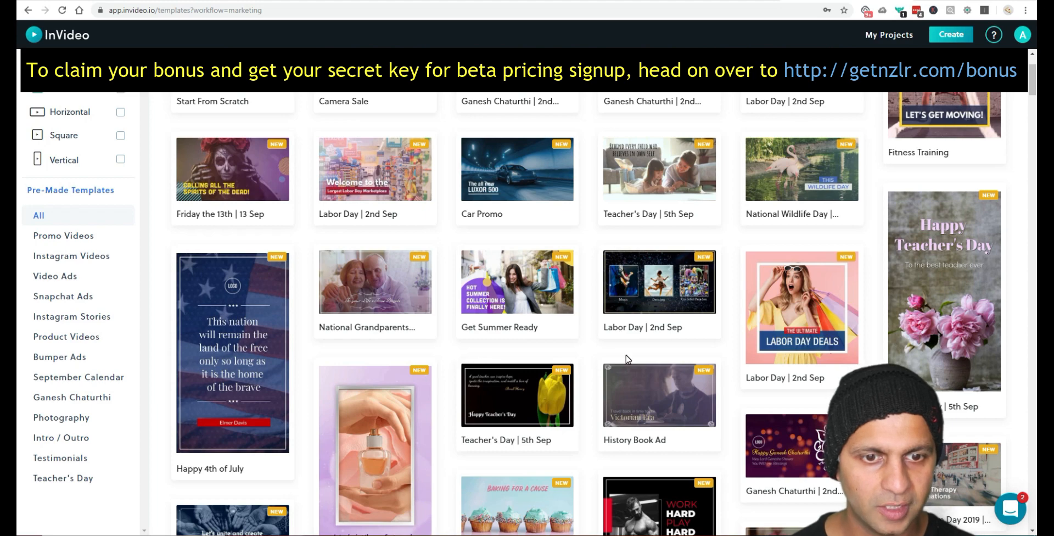
scroll(628, 358, up, 2)
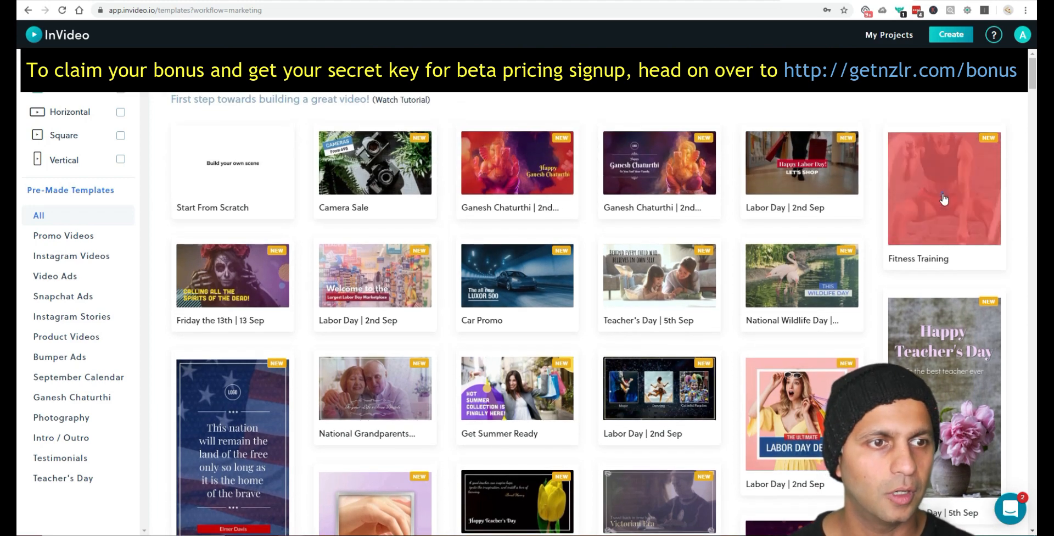
click(943, 198)
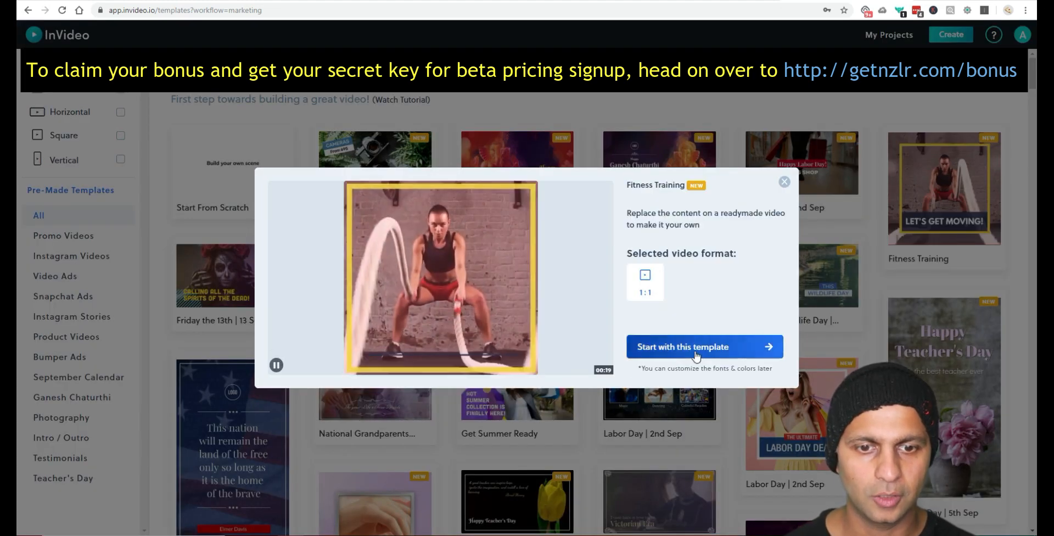
click(696, 354)
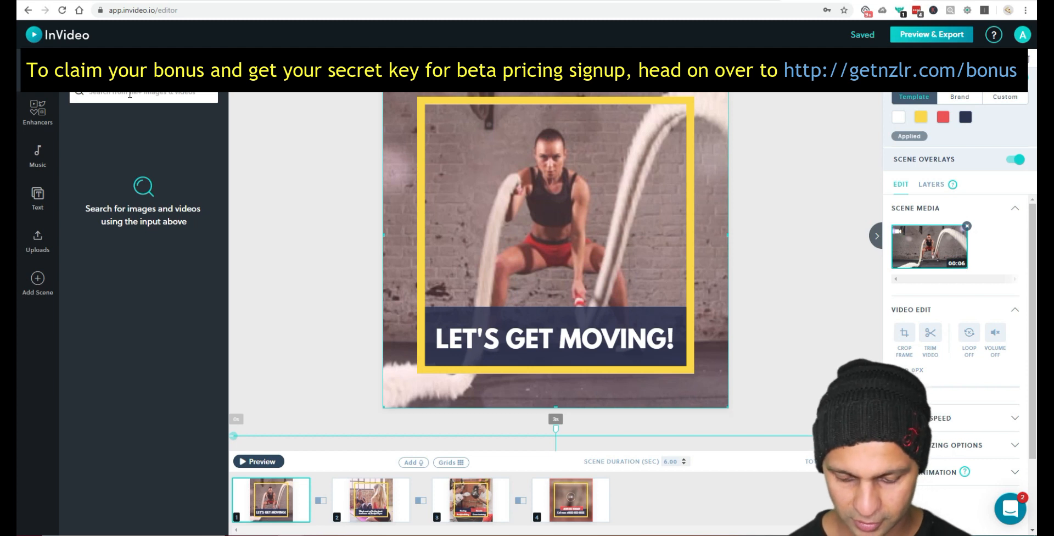
Step: Search stock footage for dollar and replace the first scene with a money clip
text(donal)
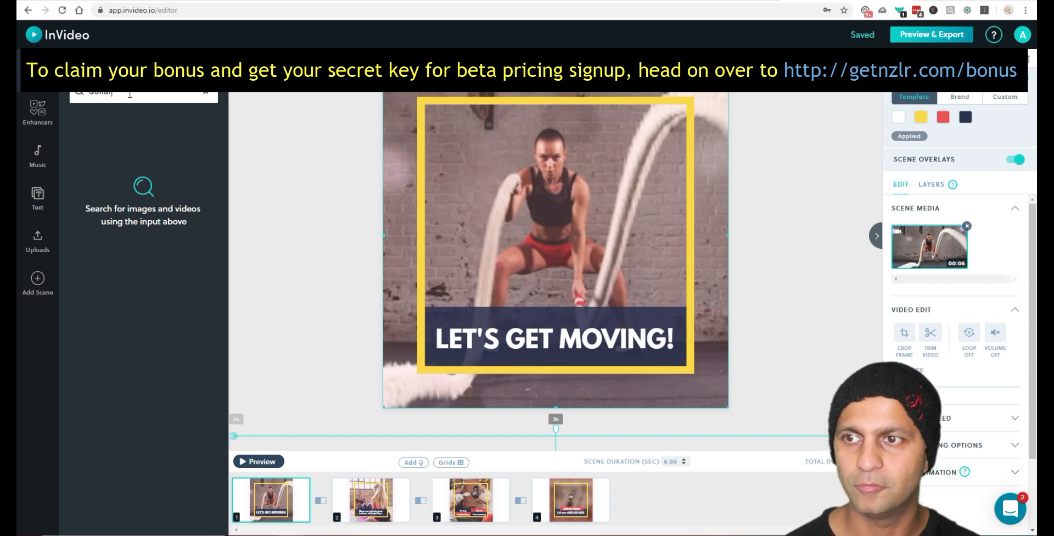
text(r)
key(Return)
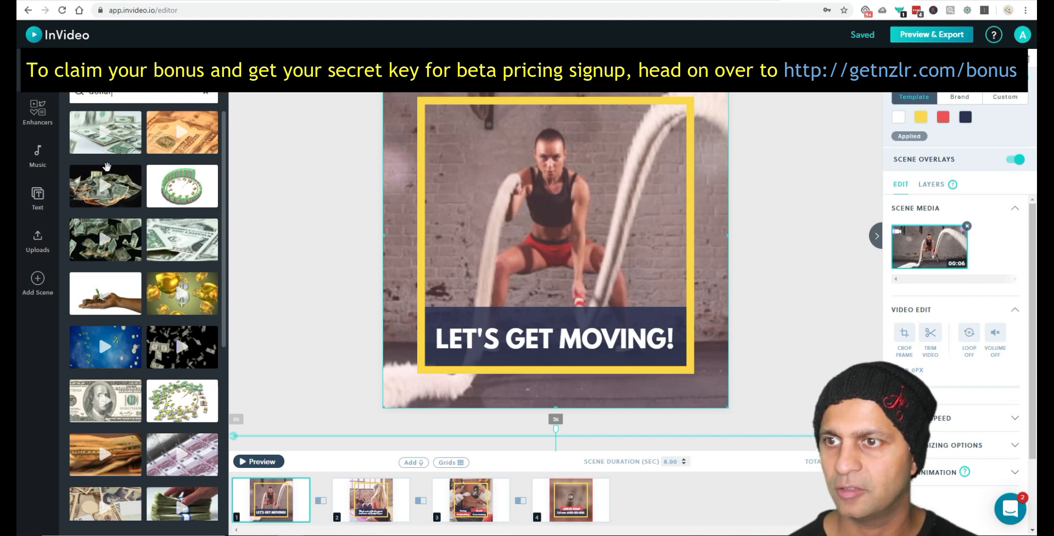
click(105, 134)
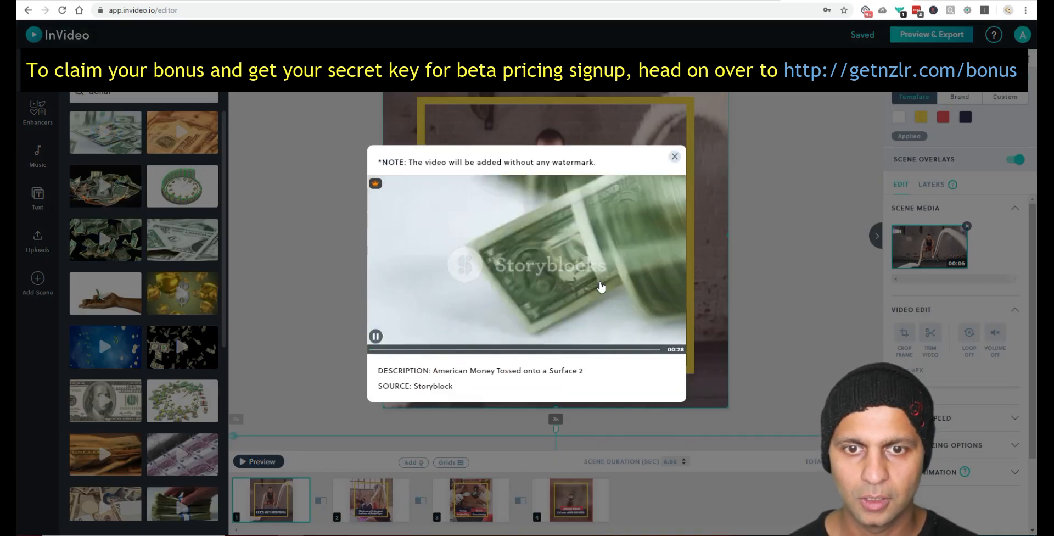
click(675, 156)
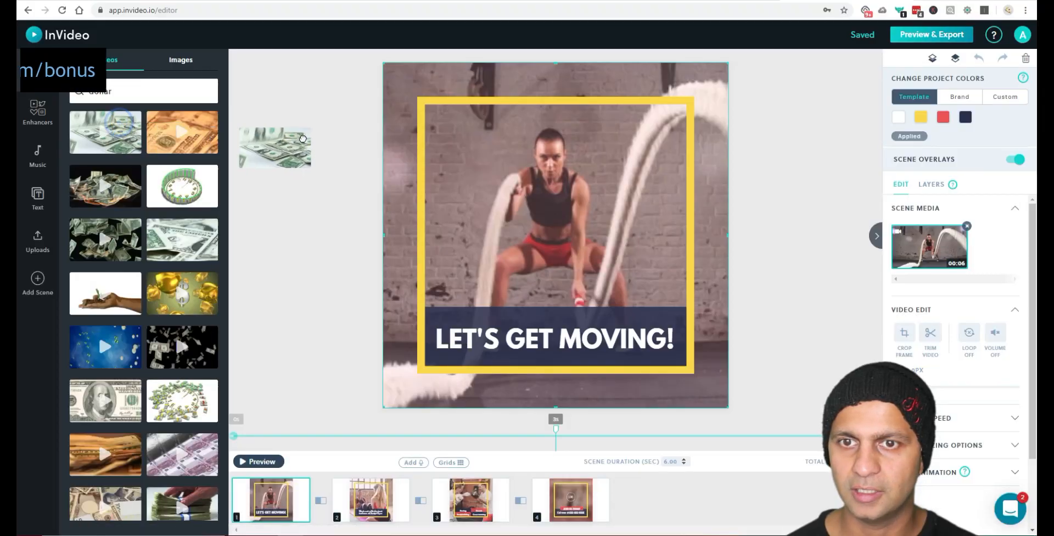
drag(275, 141, 414, 99)
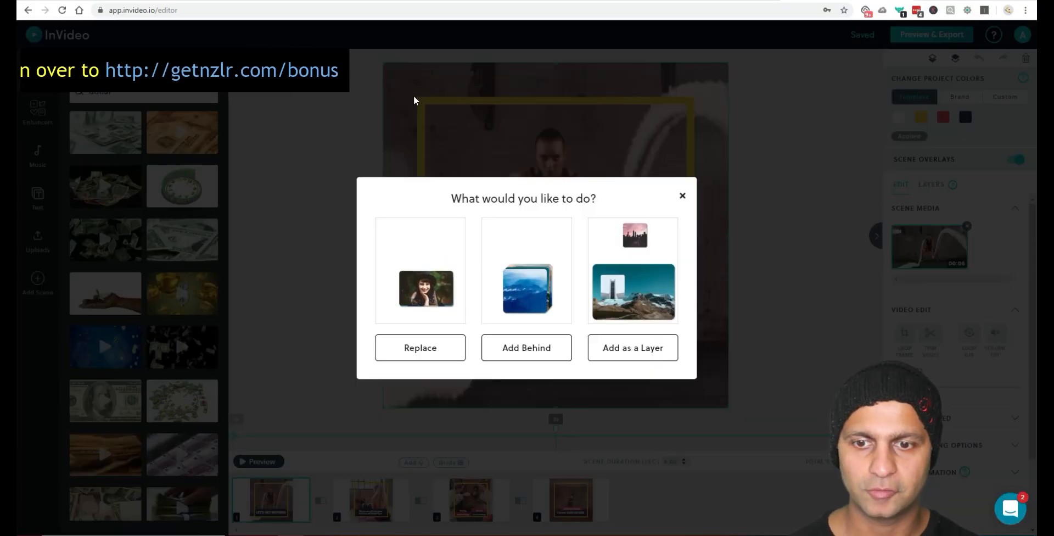
click(414, 354)
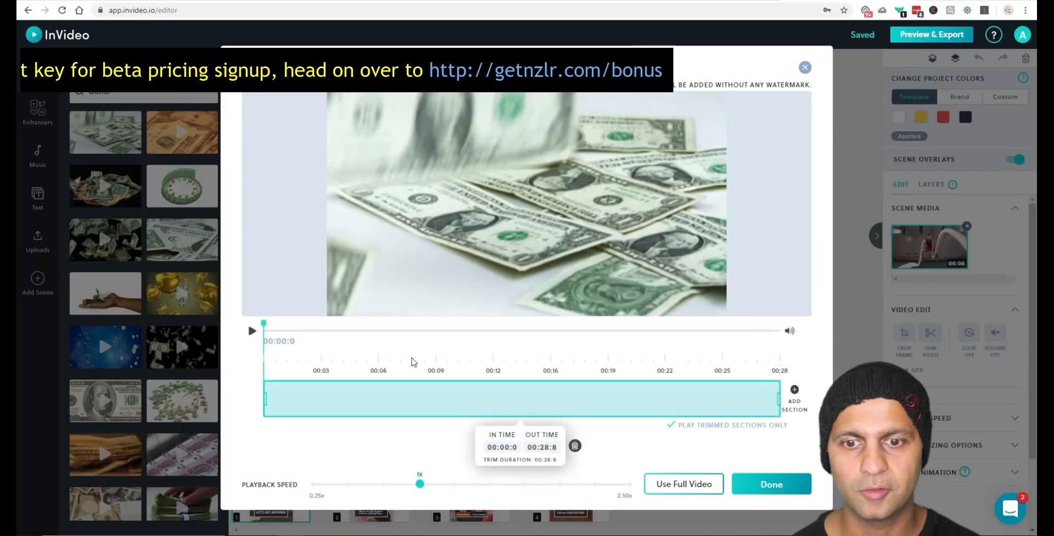
click(772, 487)
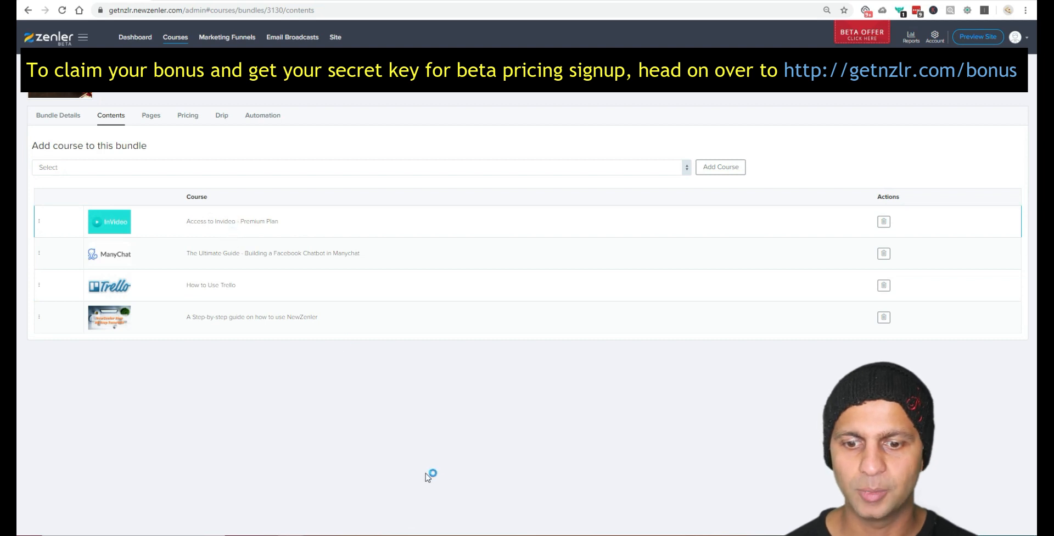
Step: Bring the Greenshot capture of the Trello bonuses list to the front
click(473, 534)
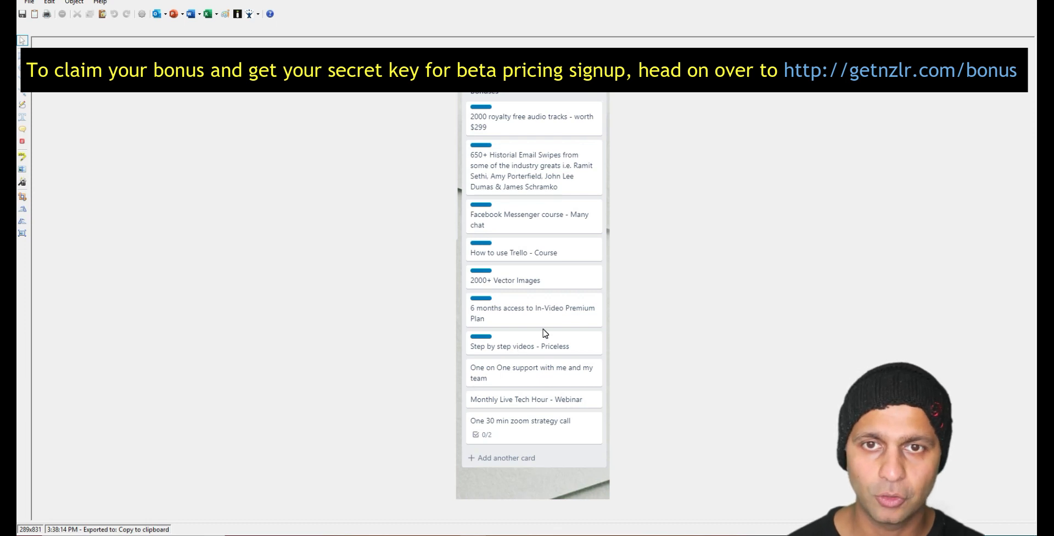
Step: Back in Chrome, load drive.google.com in a new tab to reach My Drive
key(alt+Tab)
key(ctrl+t)
text(drive.google.com)
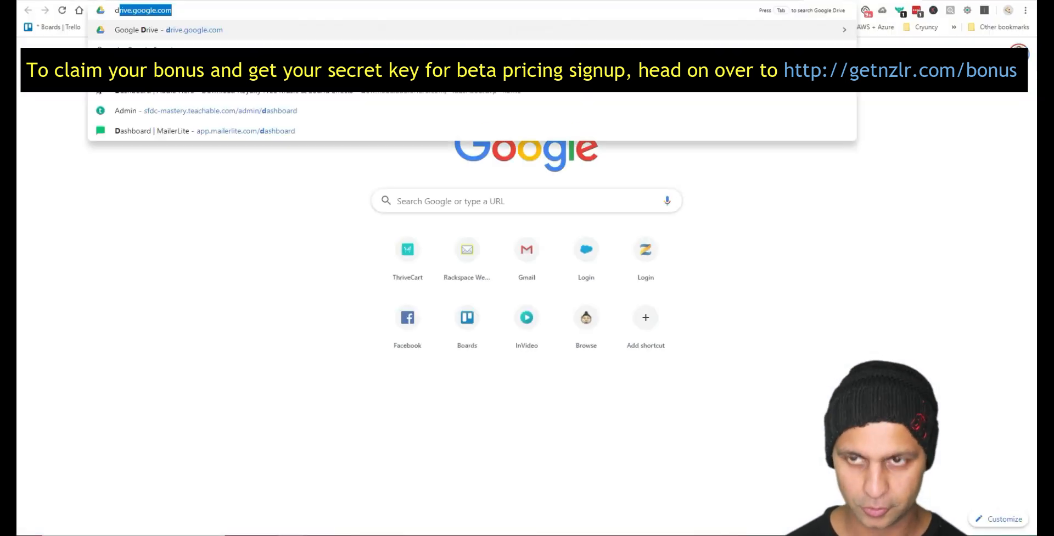
key(Return)
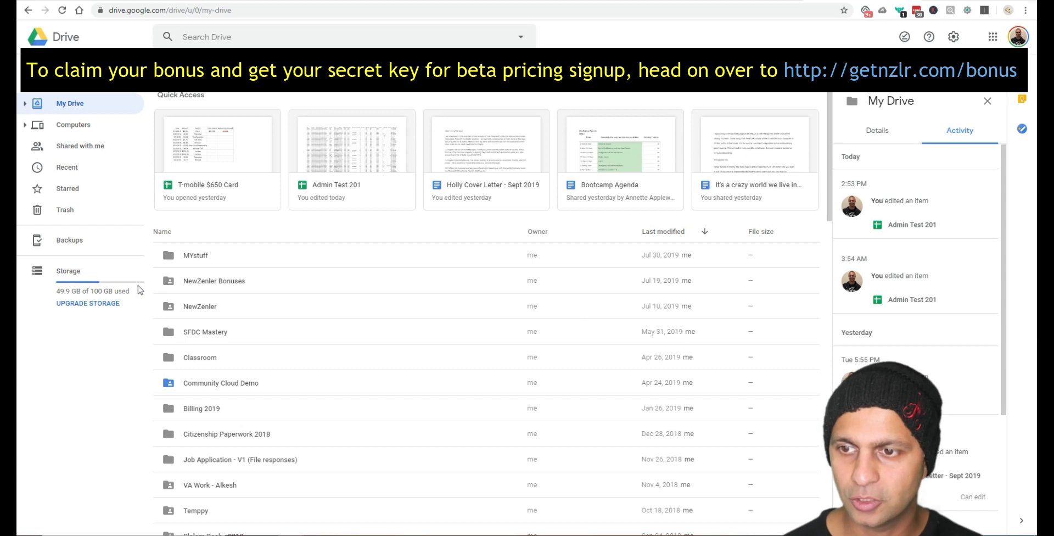
Step: Open NewZenler Bonuses, browse into Royalty Free Soundtracks, then return to the bonuses folder
double_click(216, 284)
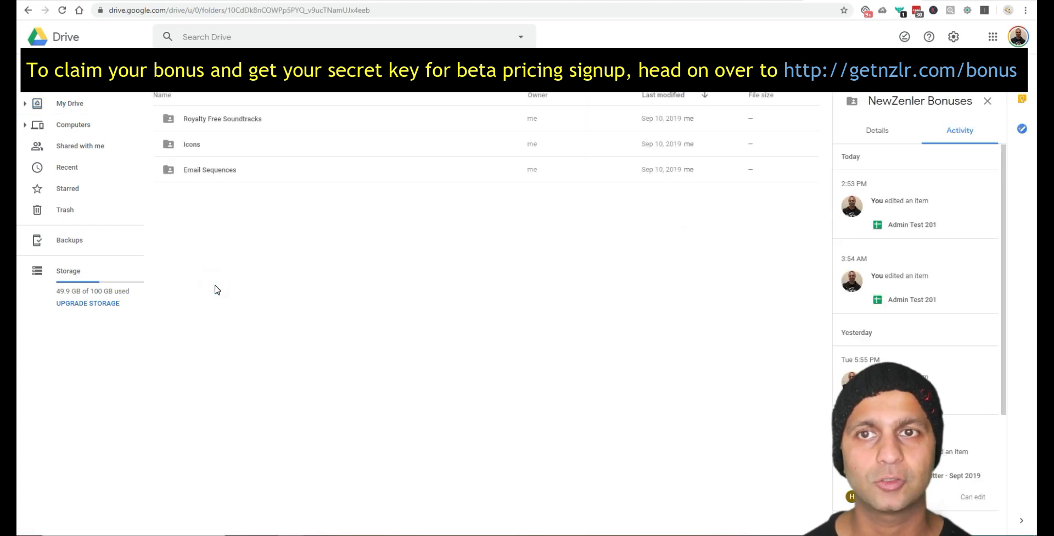
click(242, 119)
double_click(242, 120)
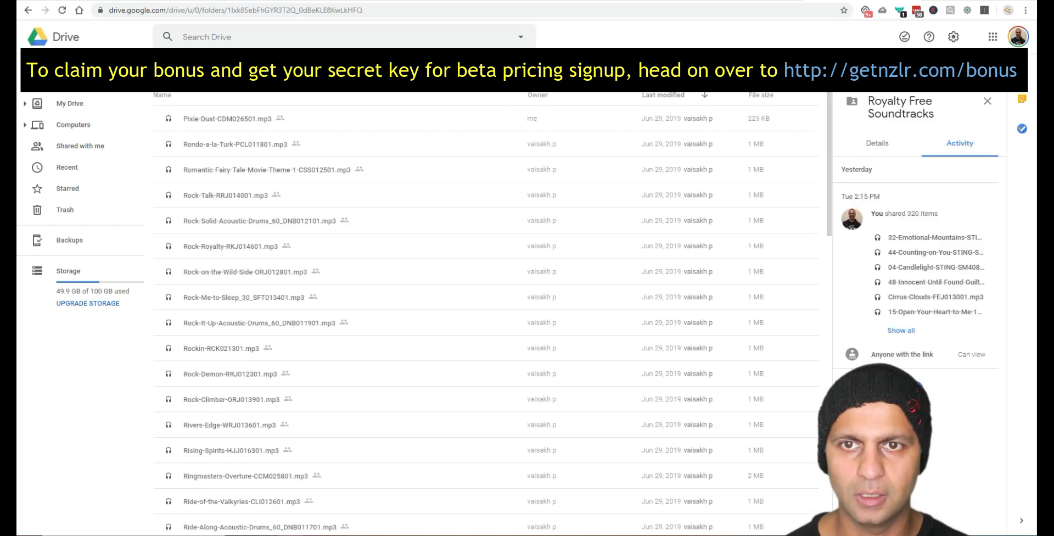
click(380, 68)
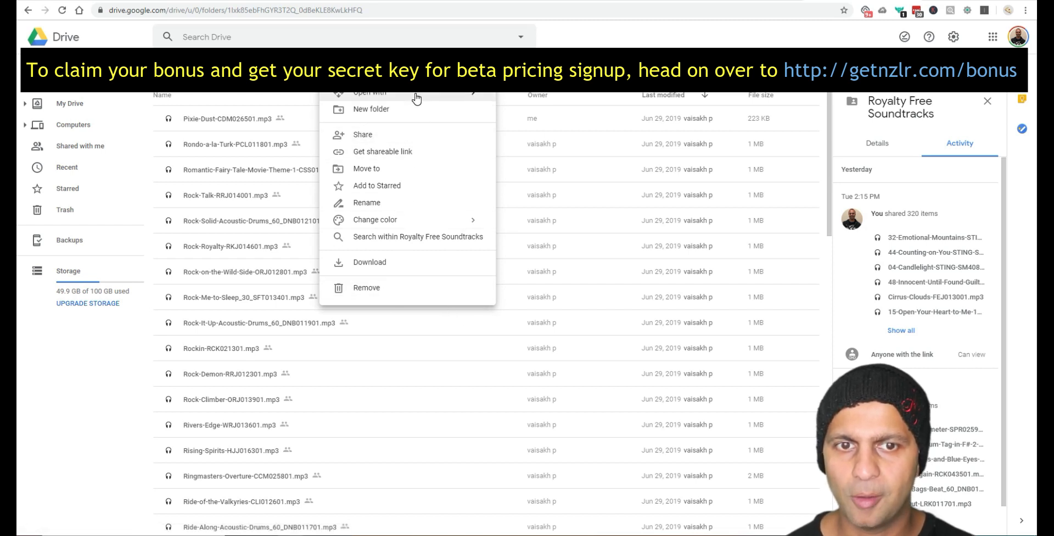
mouse_move(415, 95)
click(271, 68)
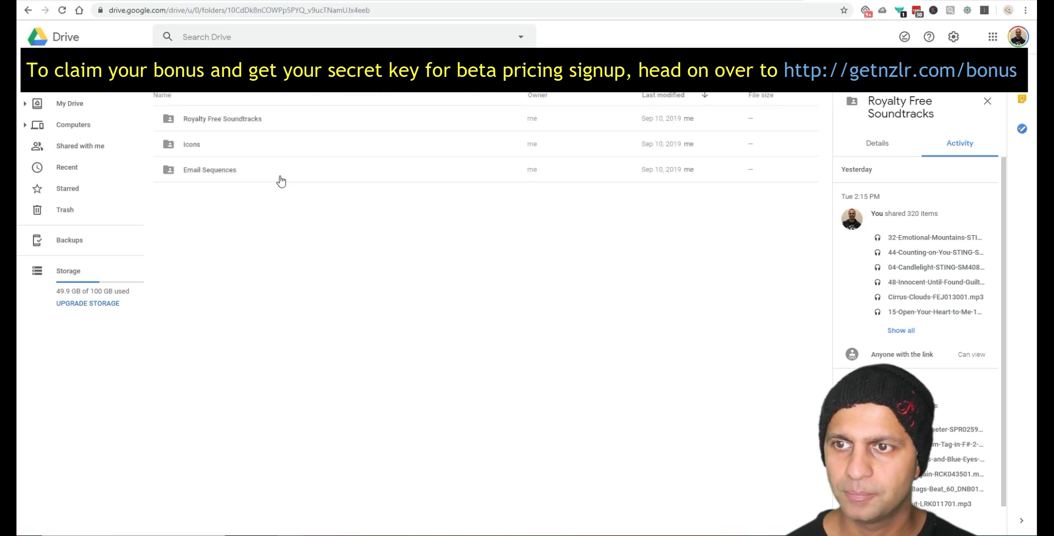
Step: Review the Royalty Free Soundtracks folder's Details and Activity panels, then open the Icons folder
click(242, 119)
right_click(242, 118)
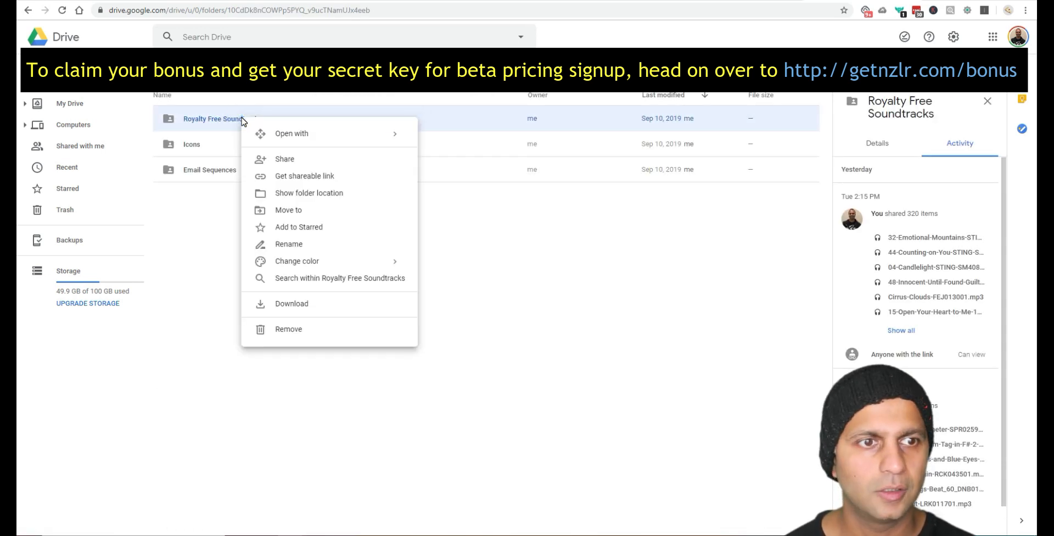
click(884, 147)
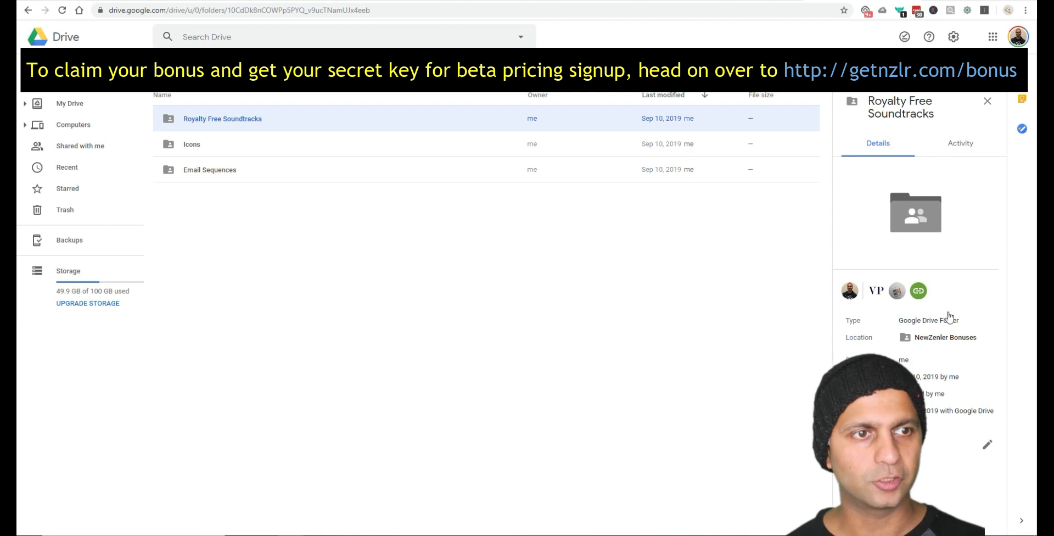
click(959, 145)
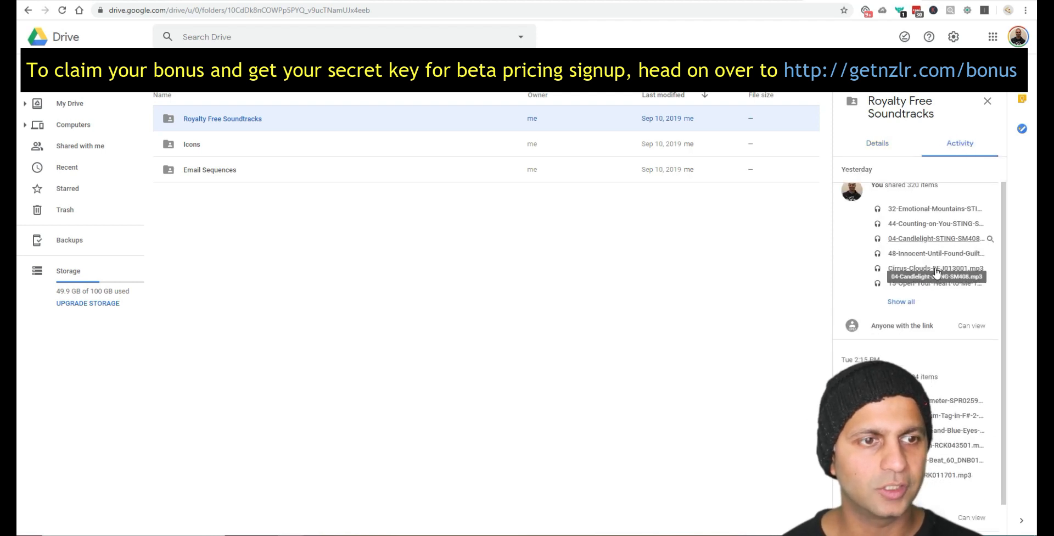
scroll(927, 364, down, 1)
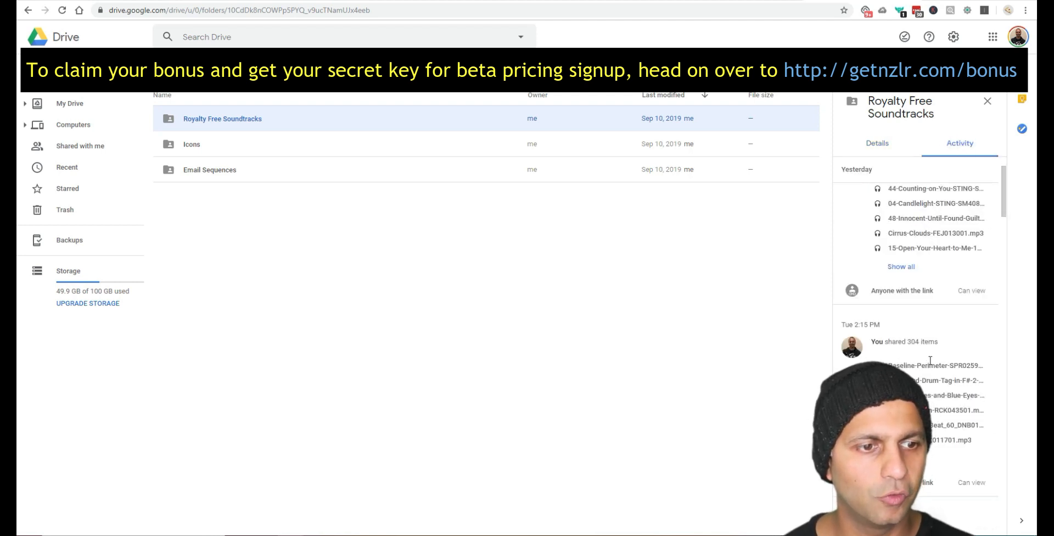
scroll(930, 361, down, 10)
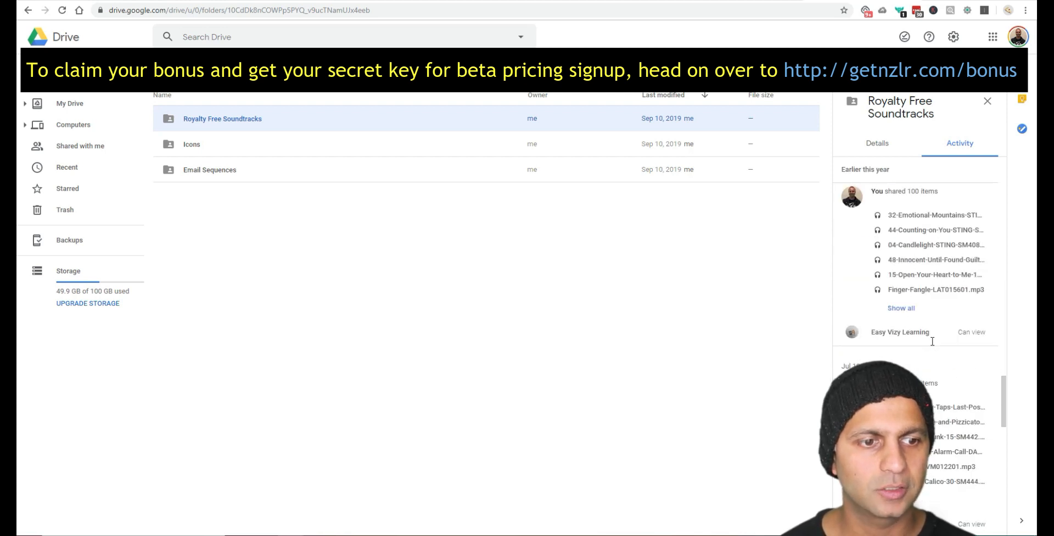
scroll(932, 341, down, 5)
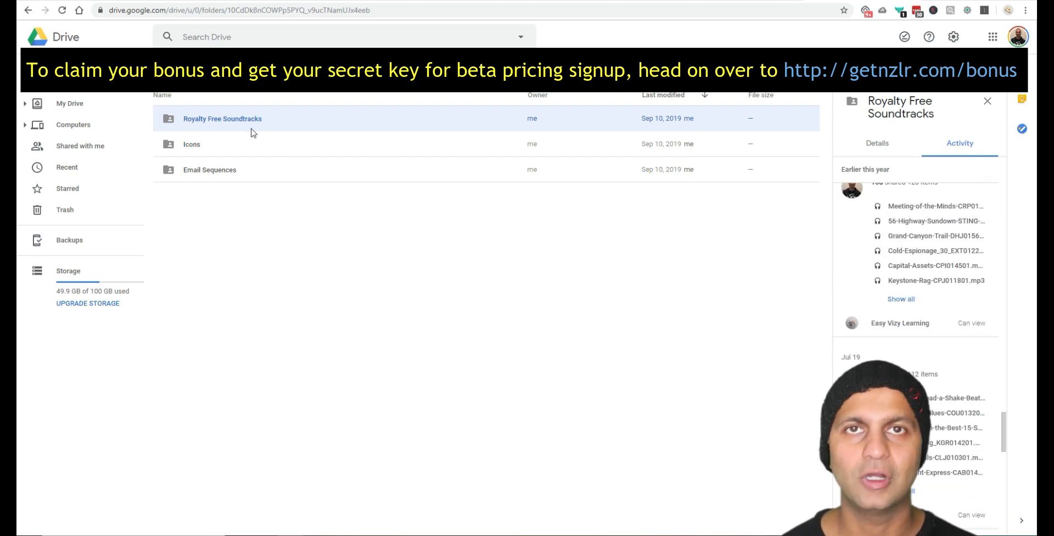
double_click(190, 144)
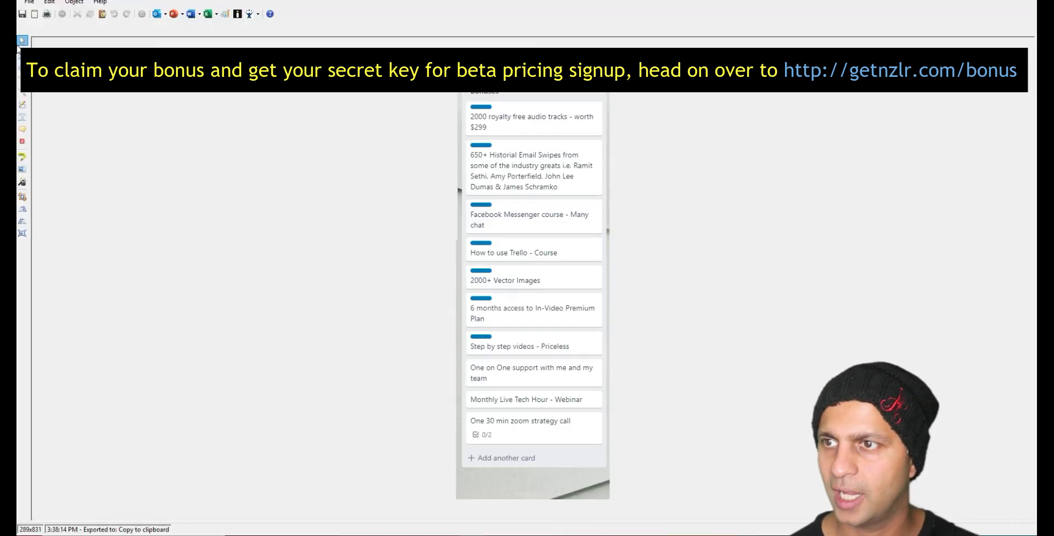
Step: Outline the 2000+ Vector Images card in red, and search within Icons for 'presentation'
click(22, 66)
drag(468, 262, 594, 296)
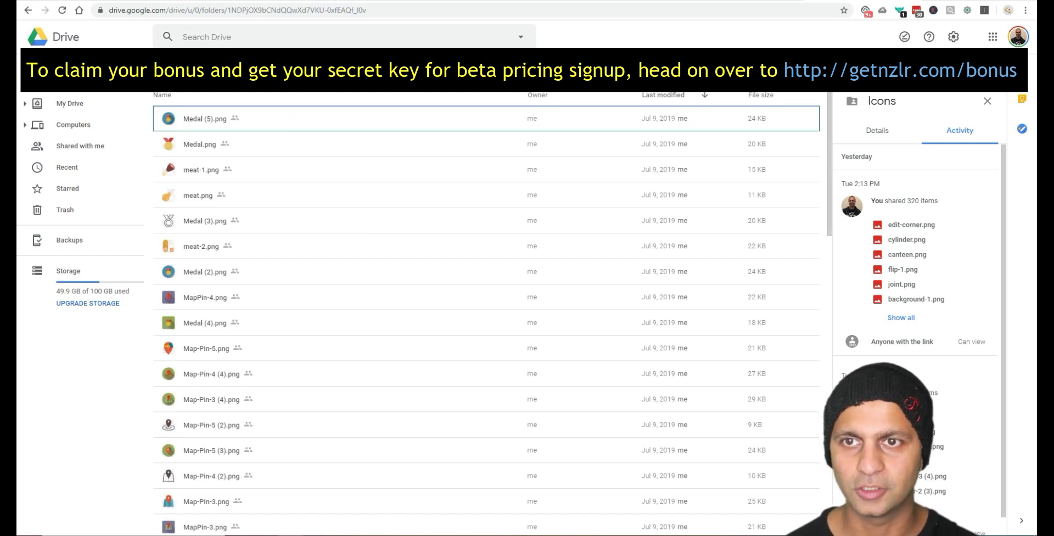
click(351, 69)
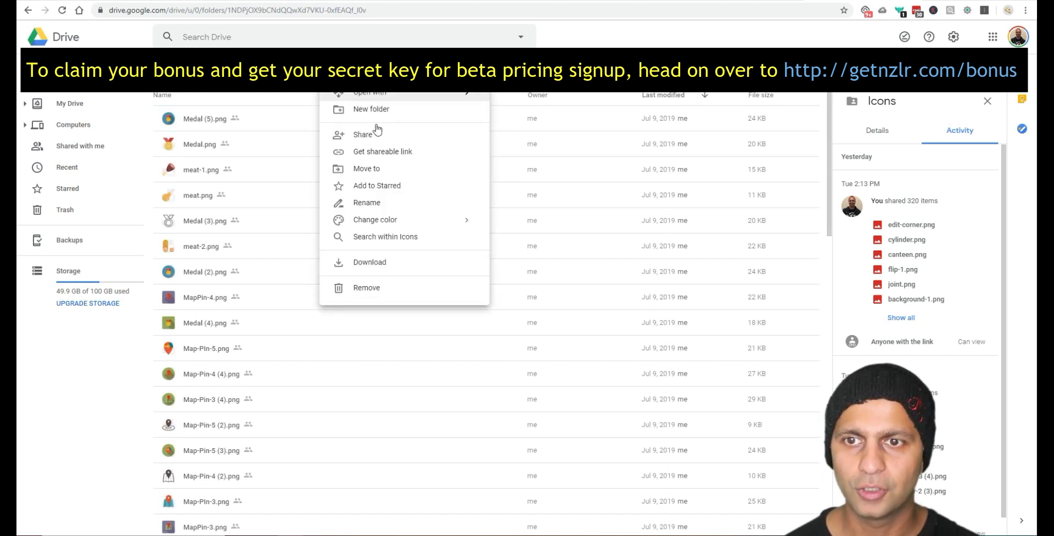
click(384, 236)
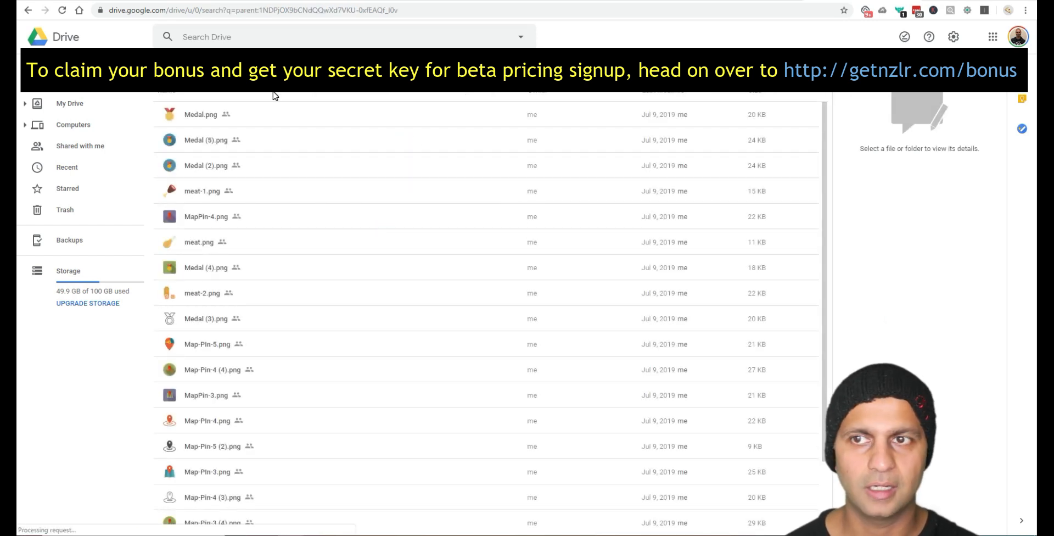
click(366, 36)
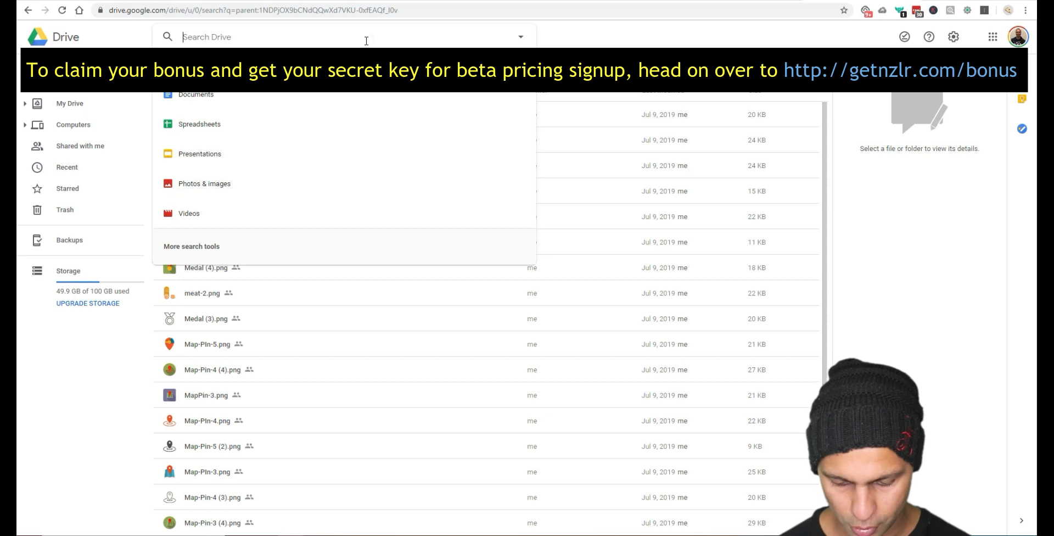
text(presentation)
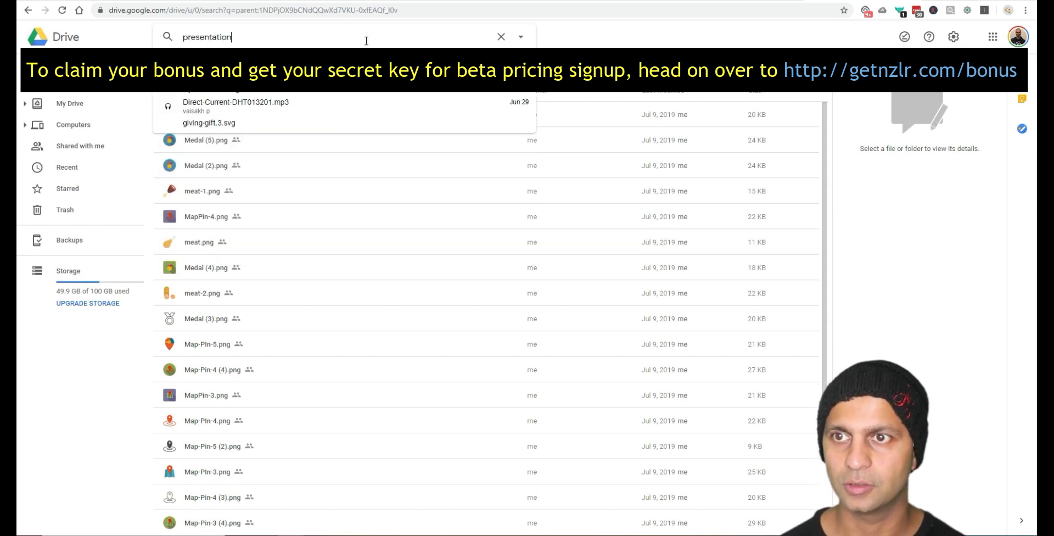
key(Return)
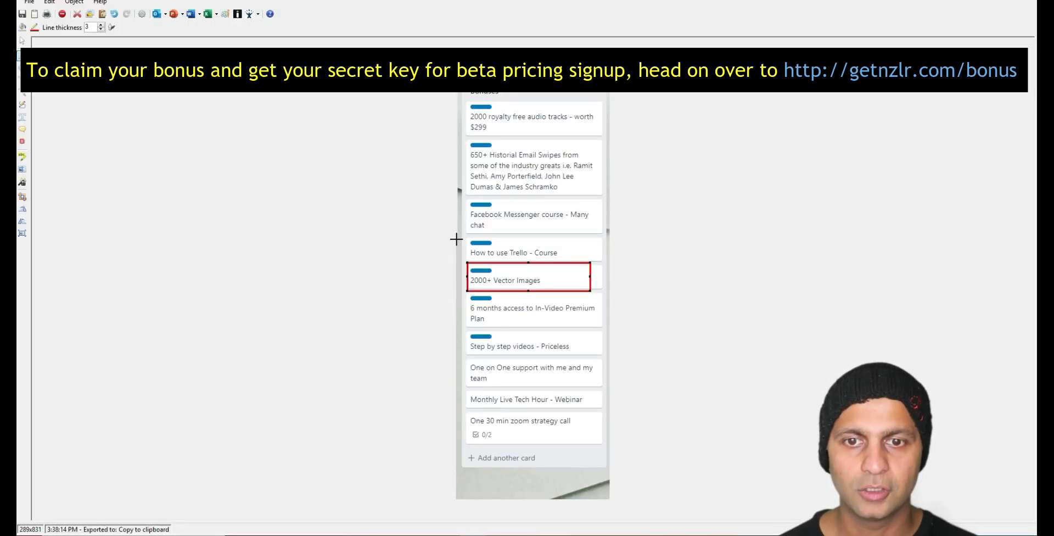
Step: Outline the 650+ Historial Email Swipes card in red and go back to NewZenler Bonuses
drag(465, 137, 600, 205)
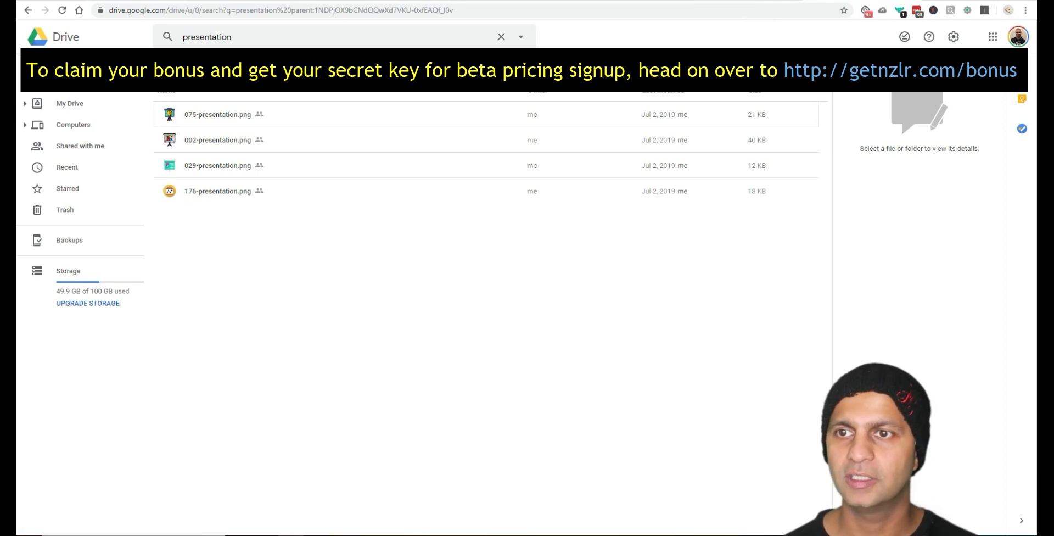
click(28, 10)
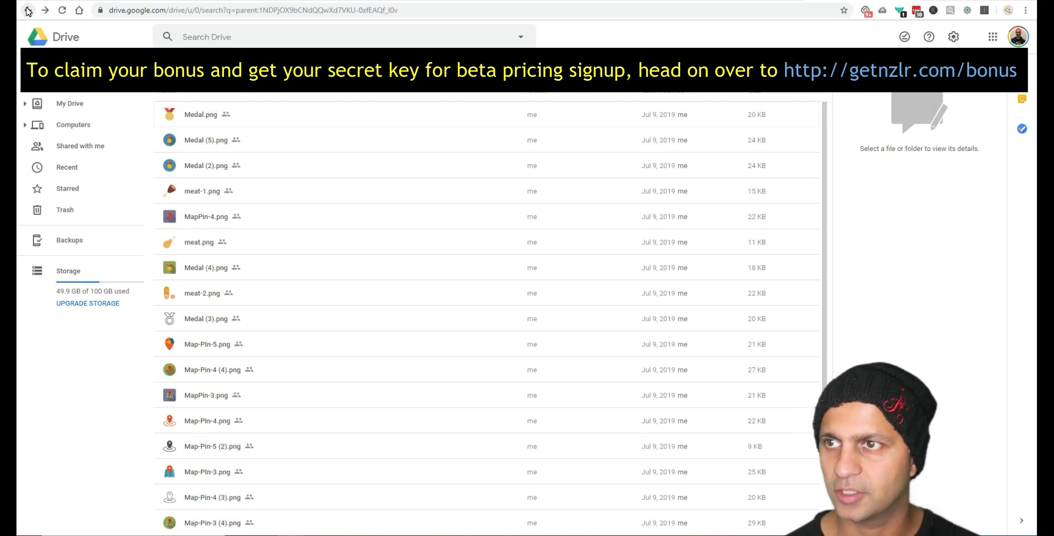
click(28, 10)
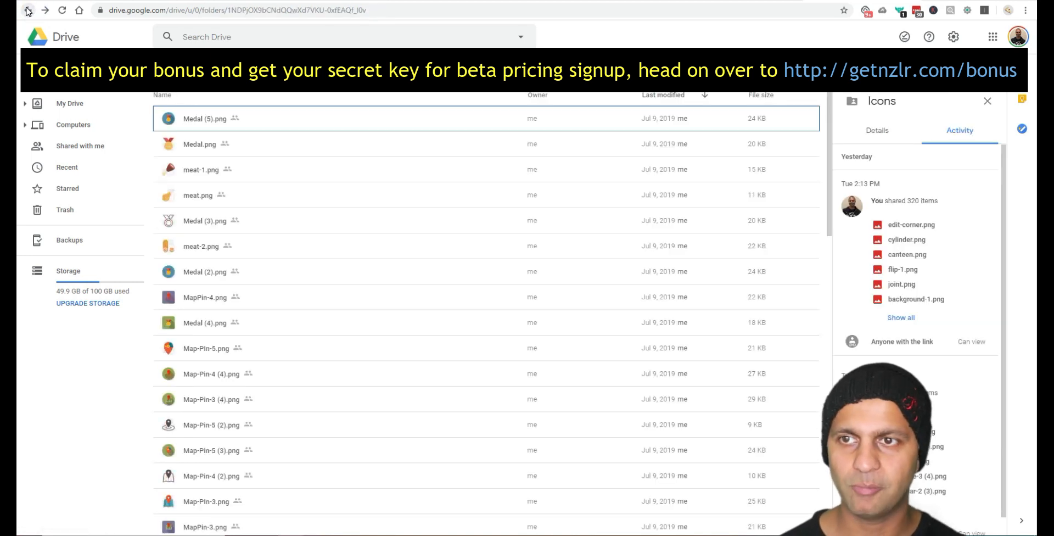
click(28, 11)
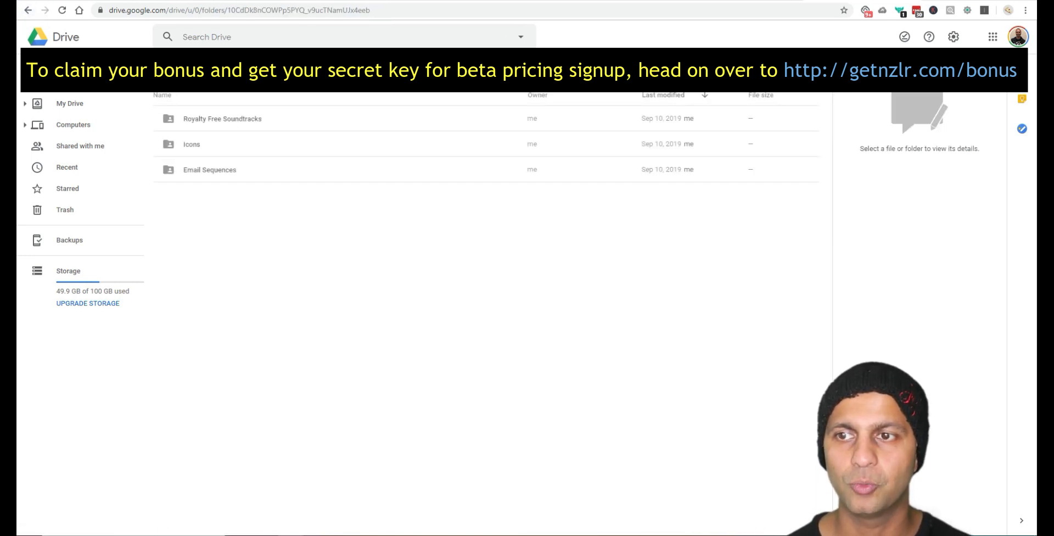
Step: Preview AOL Screenshot.jpg inside Email Sequences, dismissing the accidental empty comment box
double_click(225, 169)
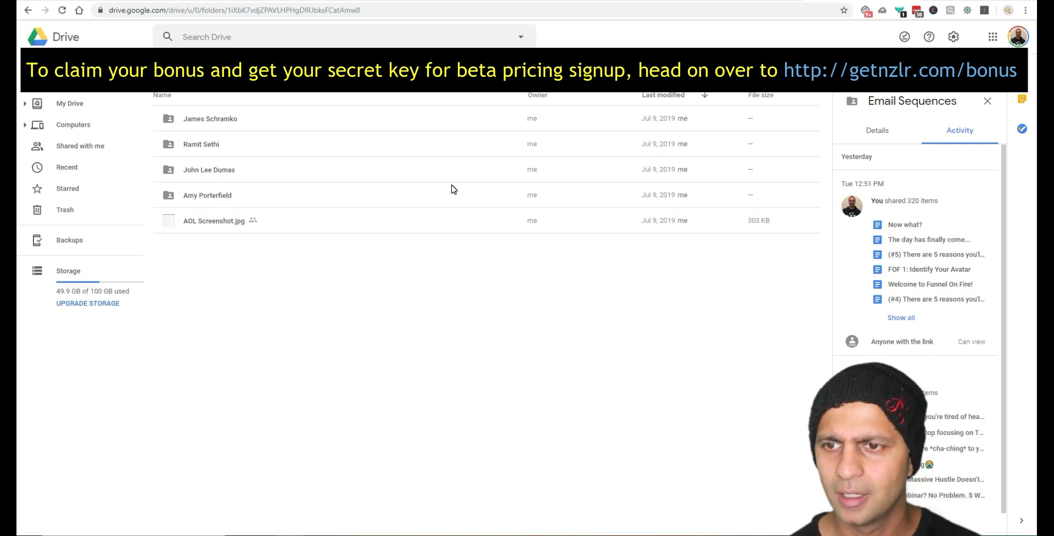
double_click(166, 222)
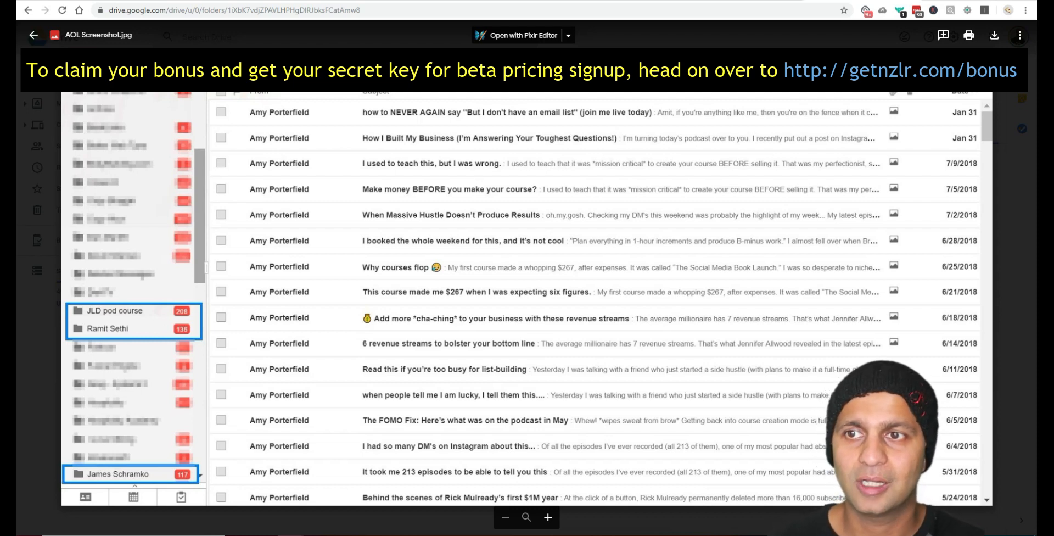
drag(208, 92, 991, 502)
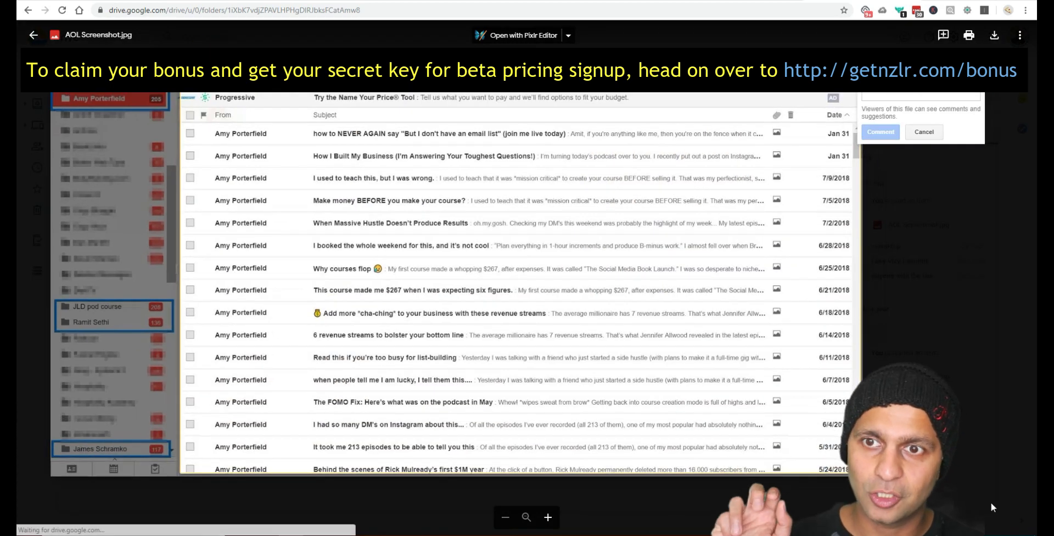
click(990, 502)
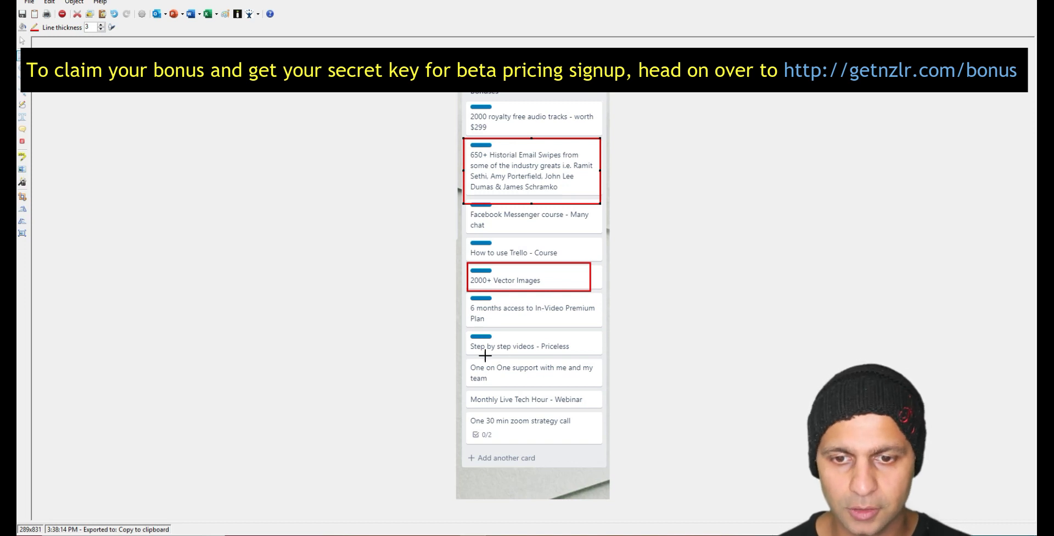
Step: Box the One on One support, Monthly Live Tech Hour and 30 min zoom call cards in red
drag(461, 358, 601, 386)
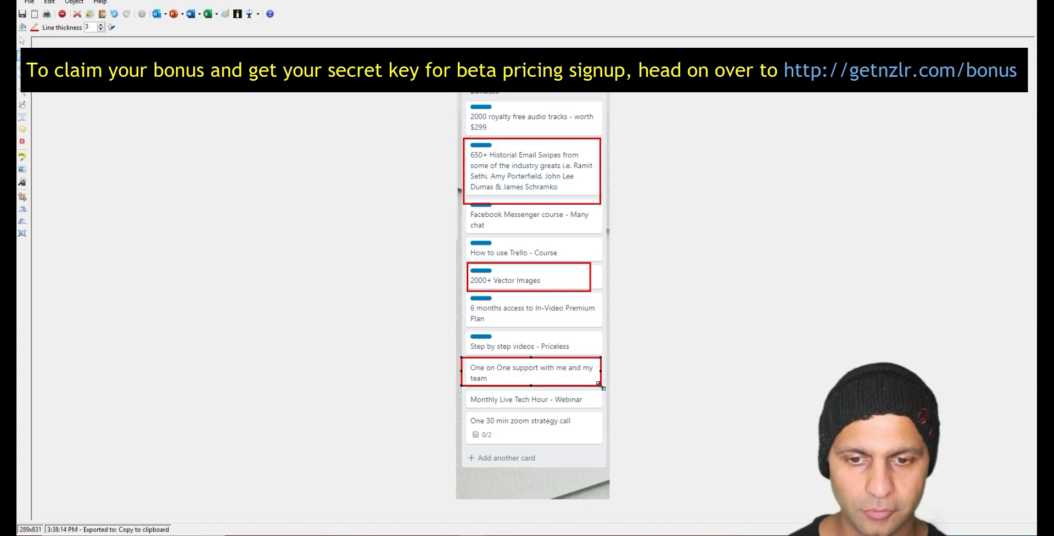
drag(604, 411, 460, 385)
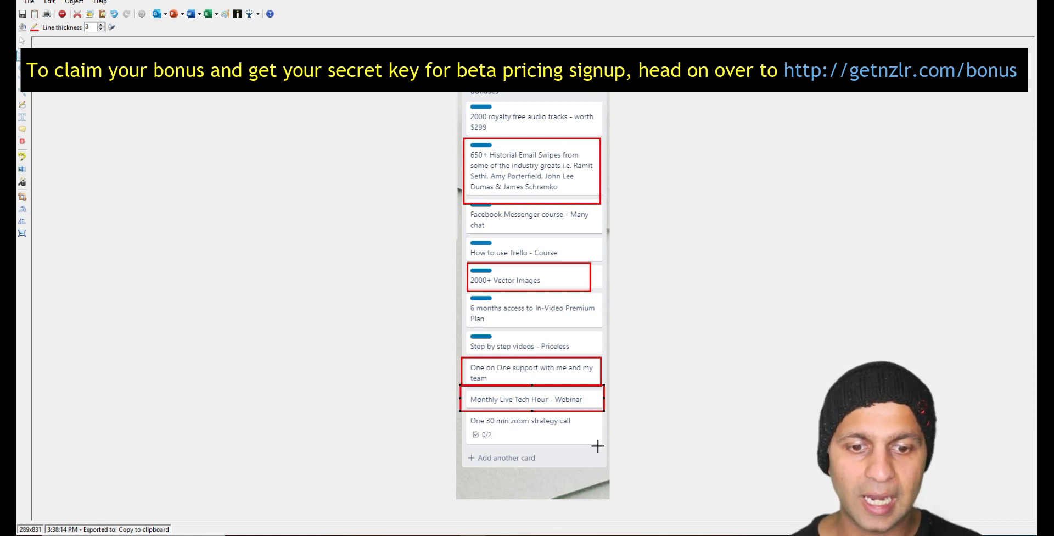
drag(604, 449, 464, 409)
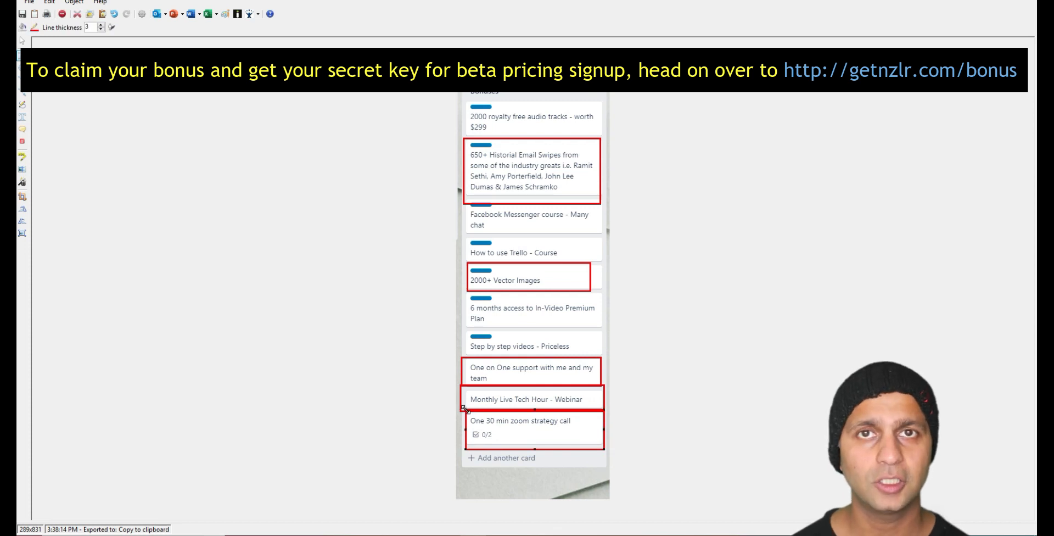